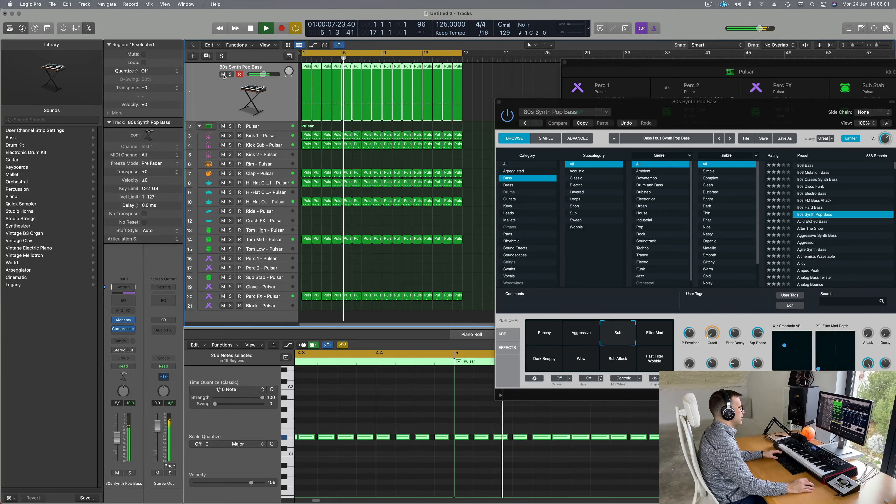
Step: Mute the 80s Synth Pop Bass, play with Kick 1 selected, and close the bass Alchemy window
click(222, 75)
key(space)
click(275, 138)
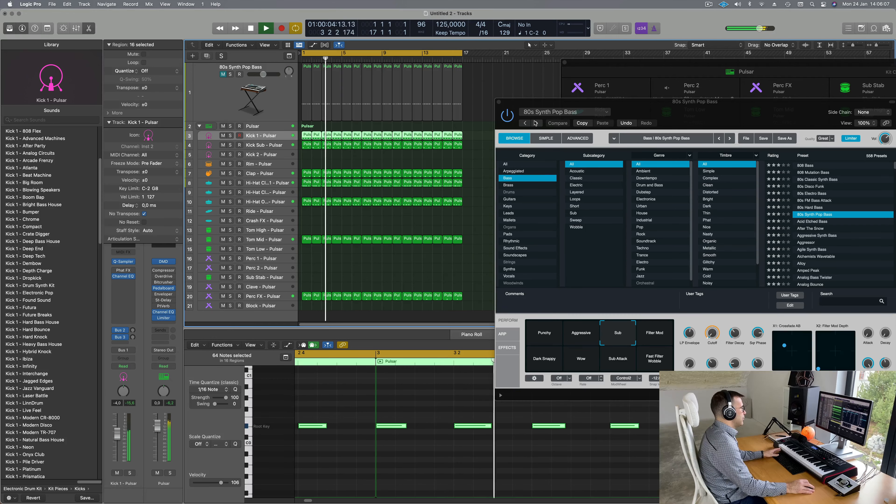
click(499, 102)
click(499, 102)
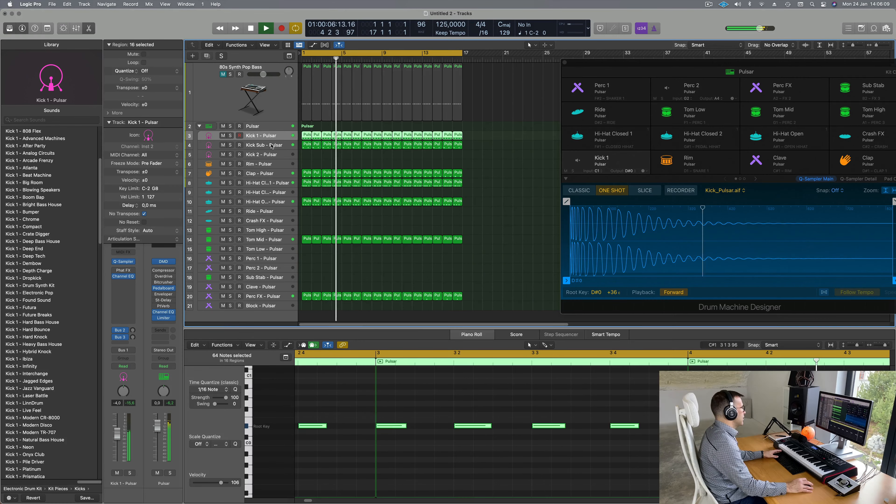
Step: Solo Kick 1 and Kick Sub, then add the Clap and Hi-Hat Closed 1 to the solo
shift+click(261, 146)
key(s)
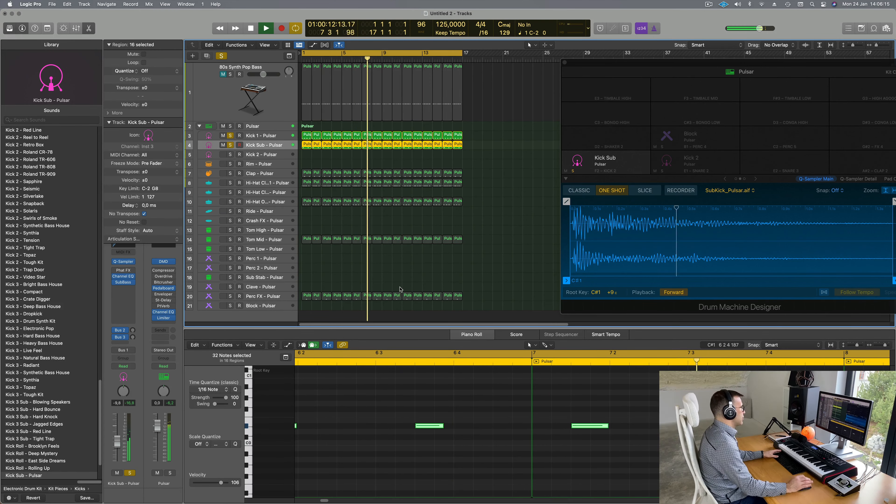
click(231, 177)
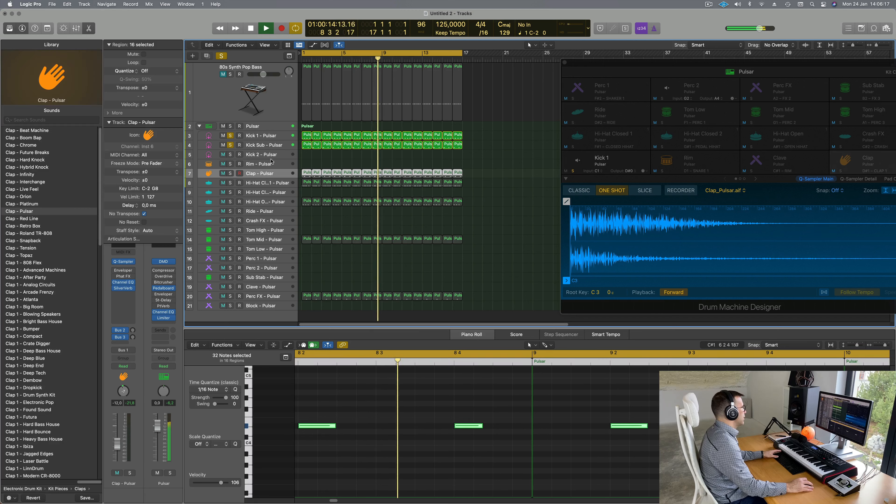
click(230, 175)
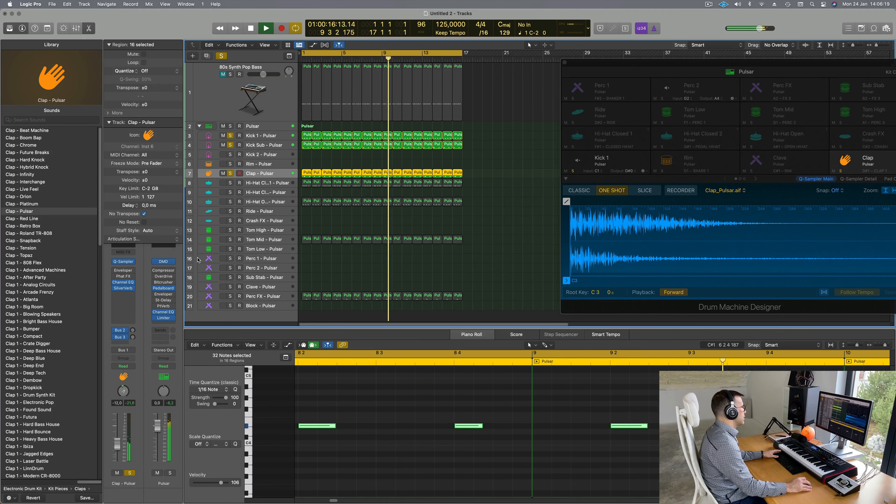
click(275, 184)
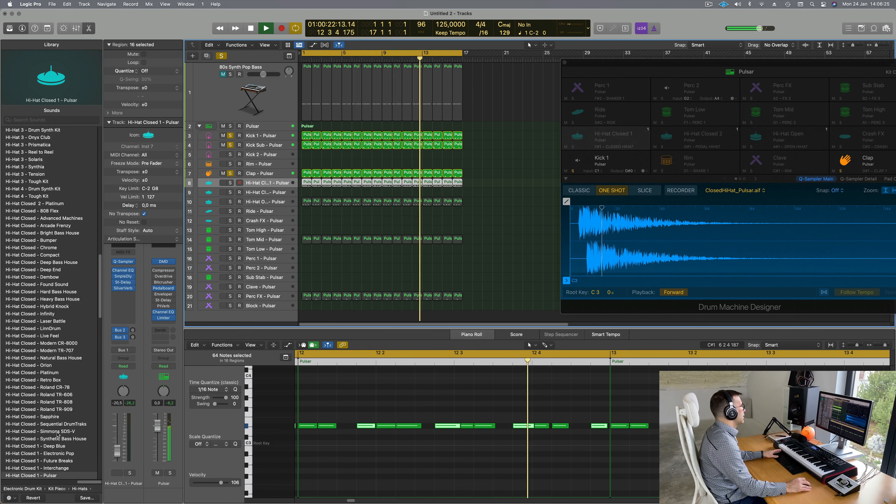
click(130, 474)
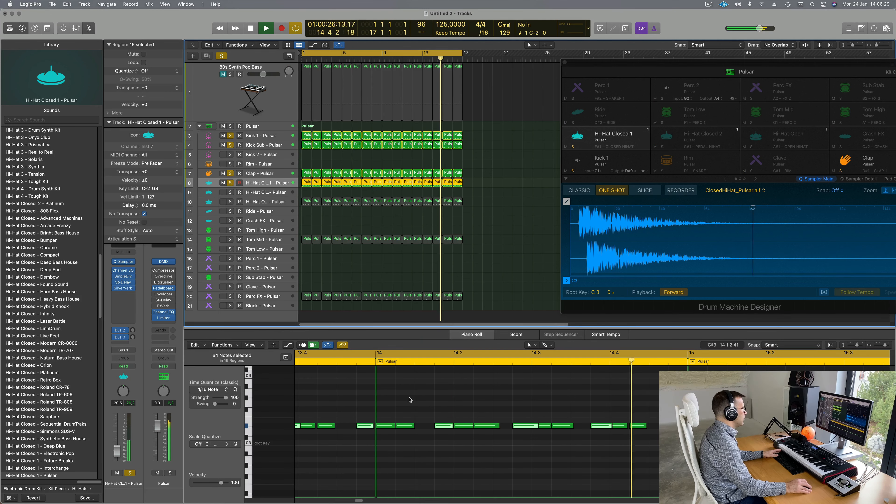
click(476, 410)
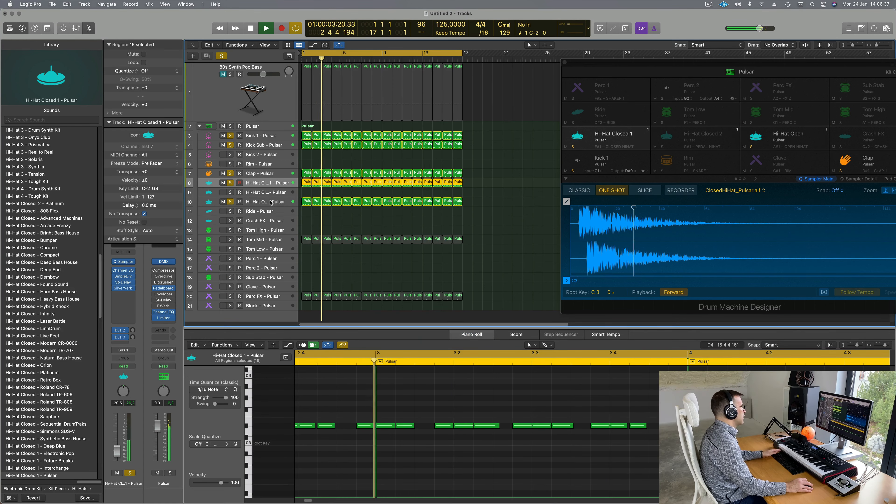
Step: Add the Tom Mid and Perc FX pads to the soloed drums
click(230, 203)
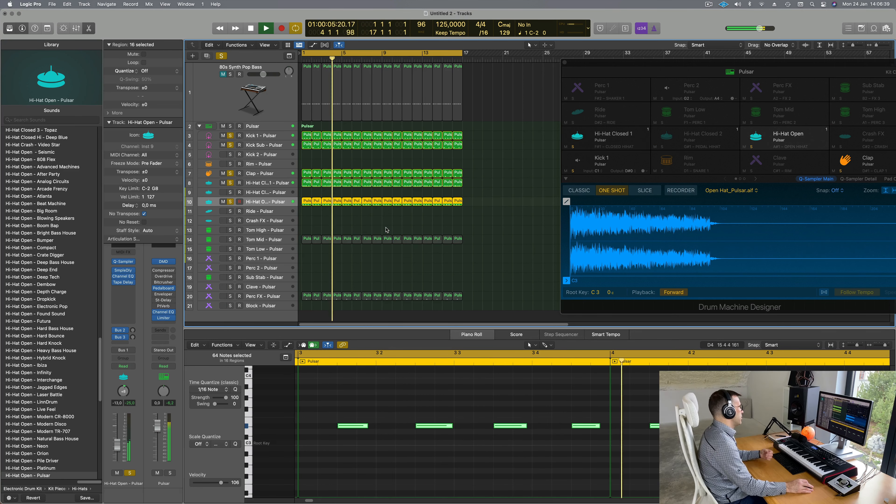
click(230, 242)
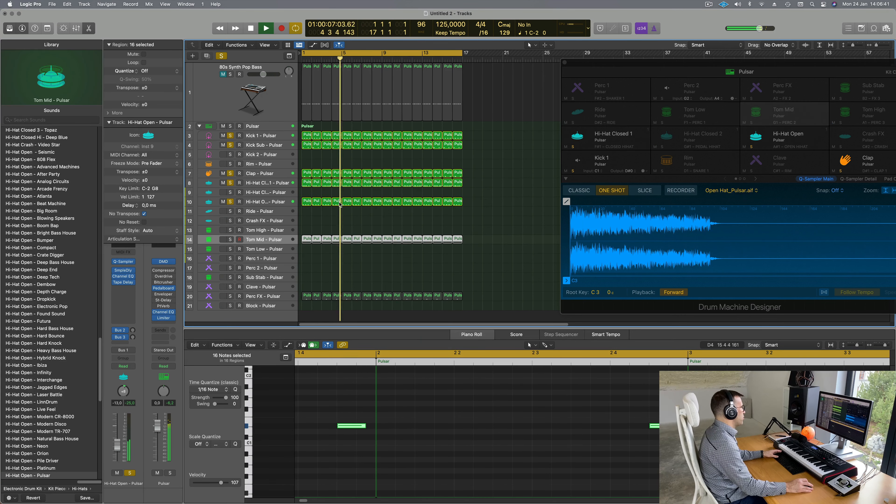
click(230, 240)
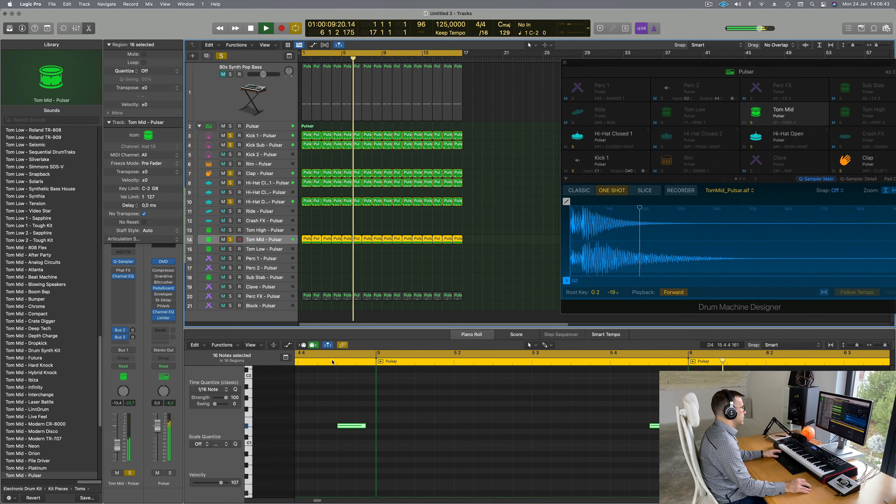
click(328, 413)
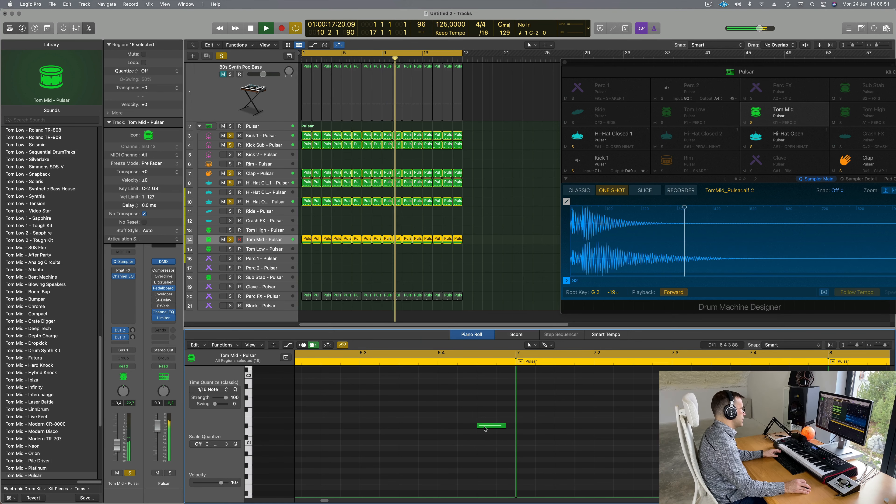
scroll(232, 289, down, 1)
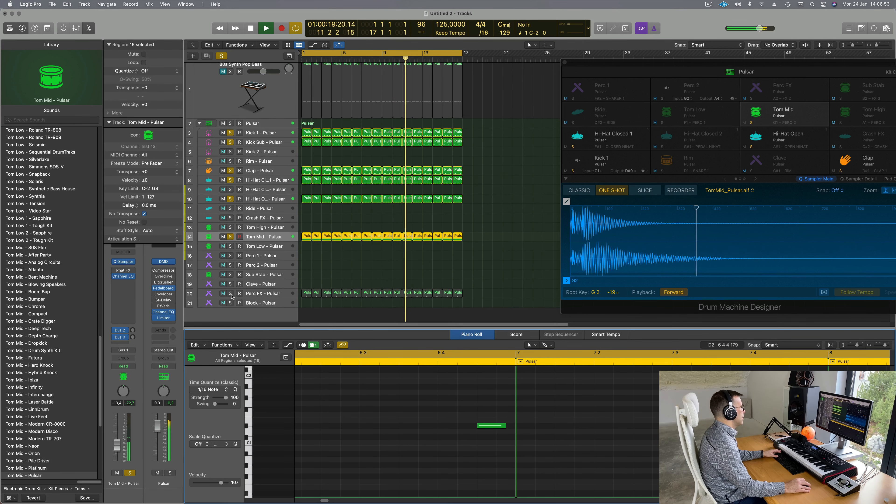
click(230, 293)
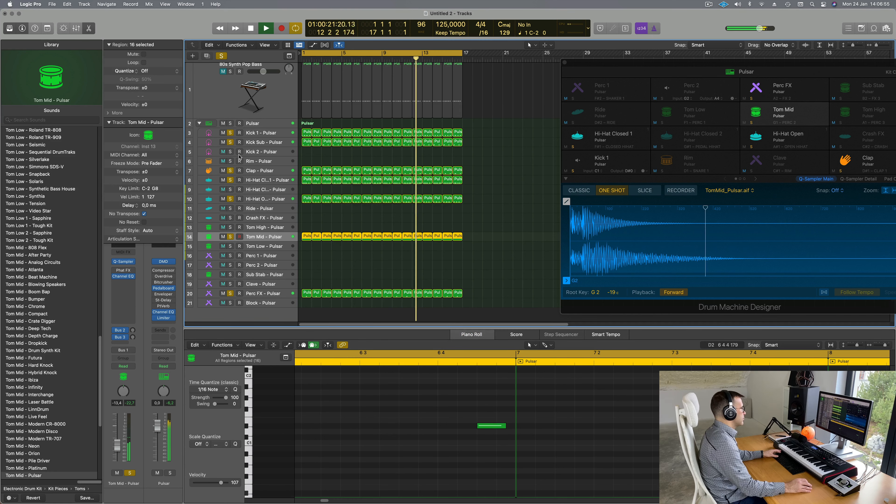
scroll(251, 117, up, 1)
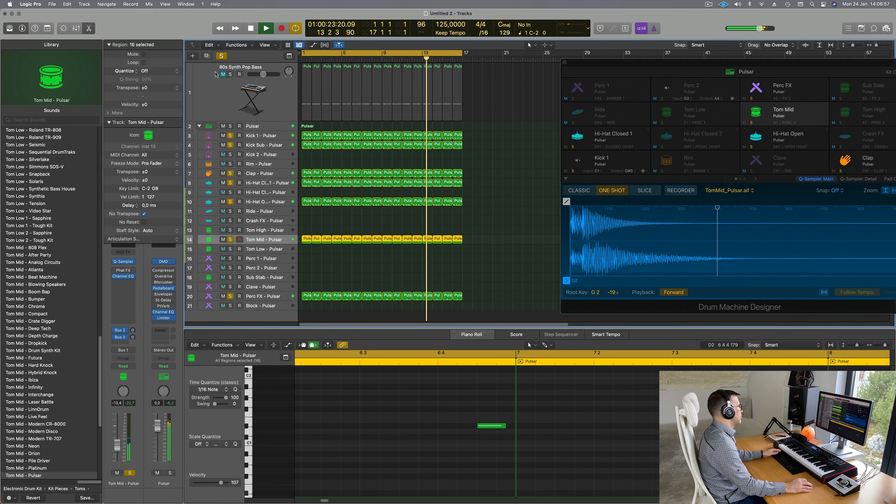
Step: Clear all solos, replay from bar 1, and close the Drum Machine Designer
click(221, 56)
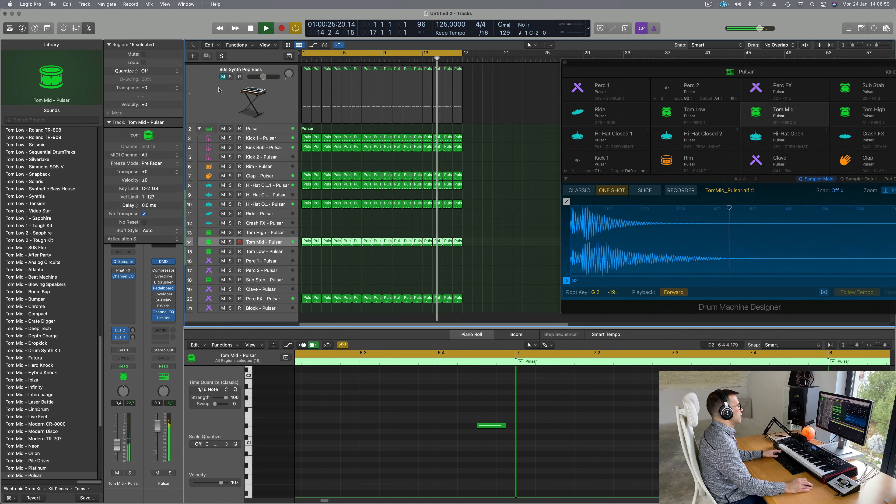
key(space)
key(Return)
key(space)
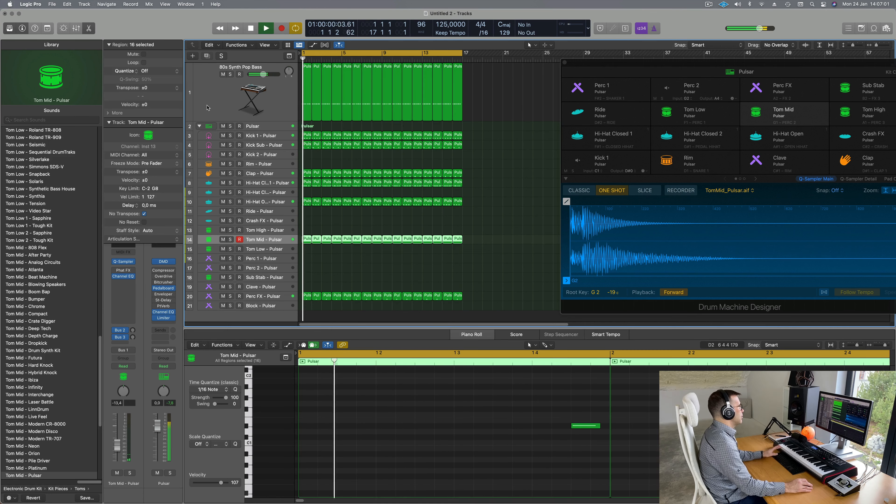
click(565, 63)
click(263, 126)
key(Return)
Step: Insert a Channel EQ on the 80s Synth Pop Bass and boost its low band near 93 Hz by +2.1 dB
click(214, 89)
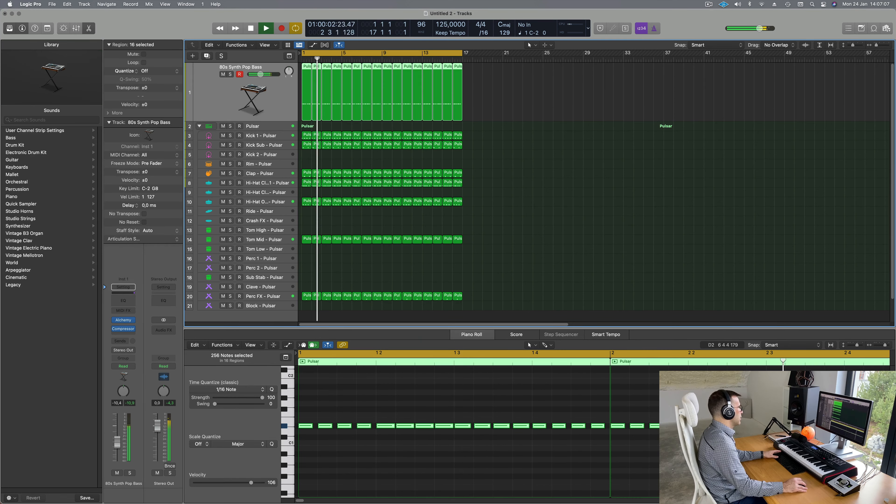
key(Return)
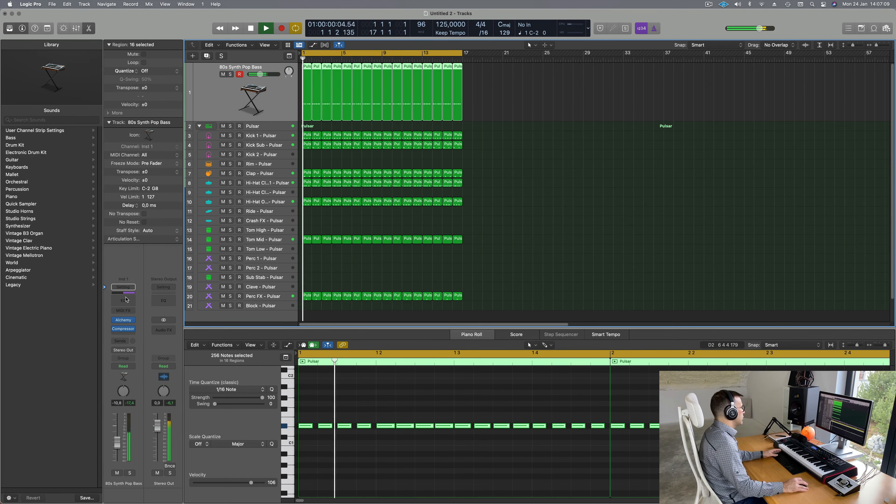
click(124, 300)
key(Return)
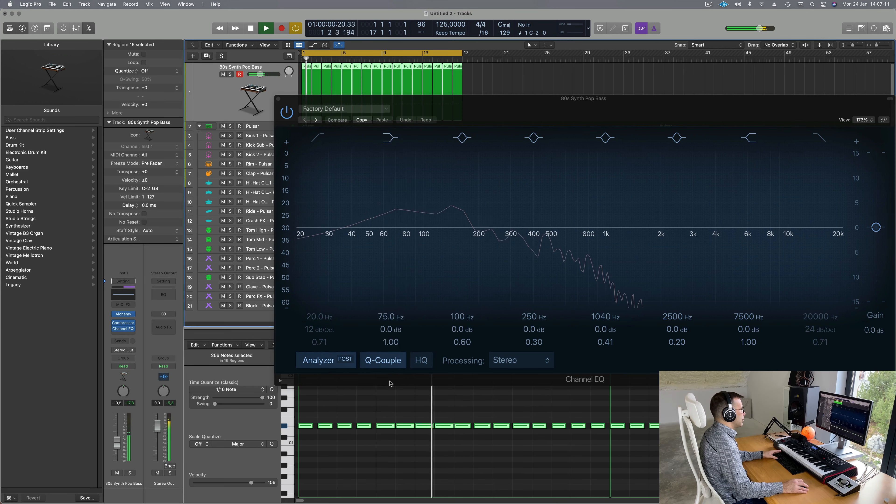
drag(402, 228, 401, 222)
drag(395, 330, 391, 310)
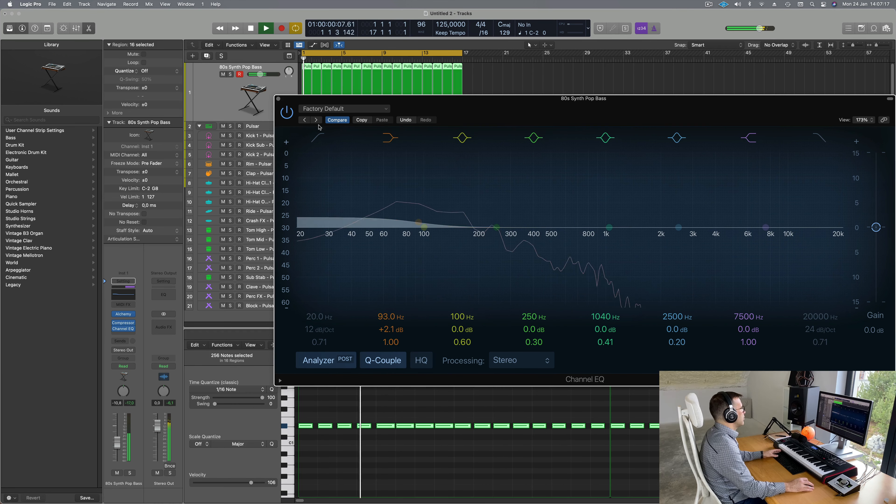
click(279, 99)
key(space)
key(space)
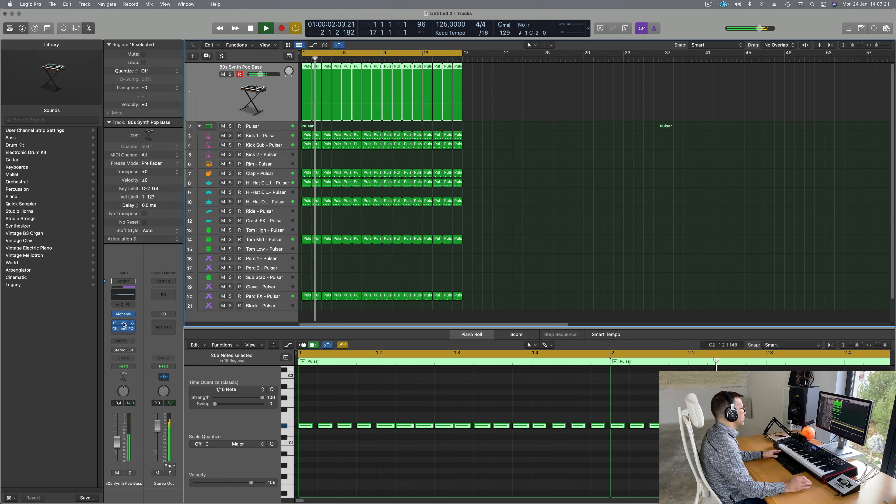
Step: Check the bass Compressor settings and raise the bass channel volume to -8.4 dB
click(124, 324)
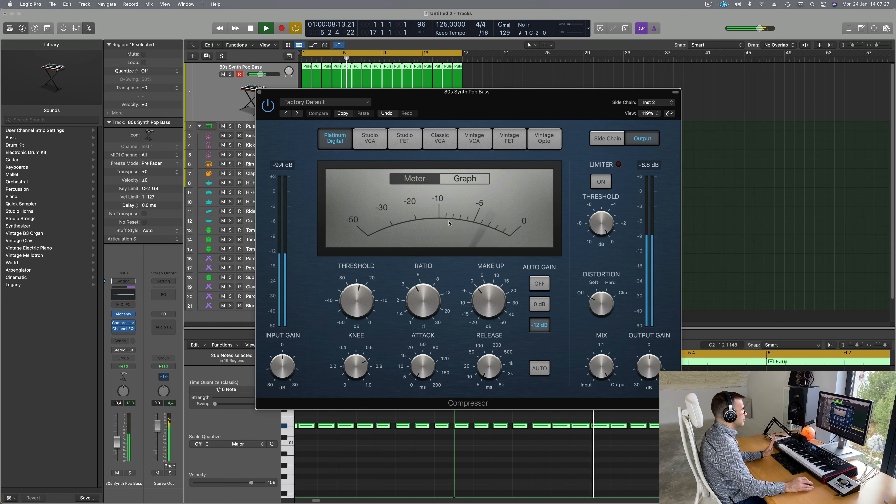
click(259, 93)
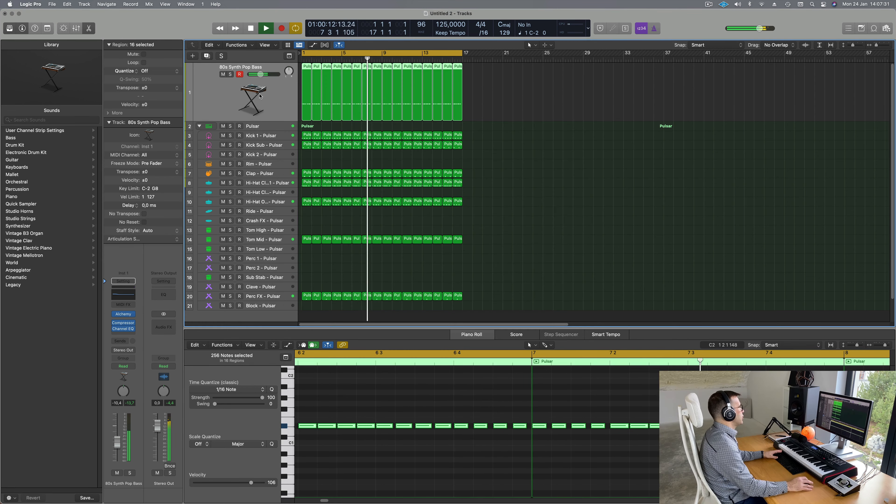
key(Return)
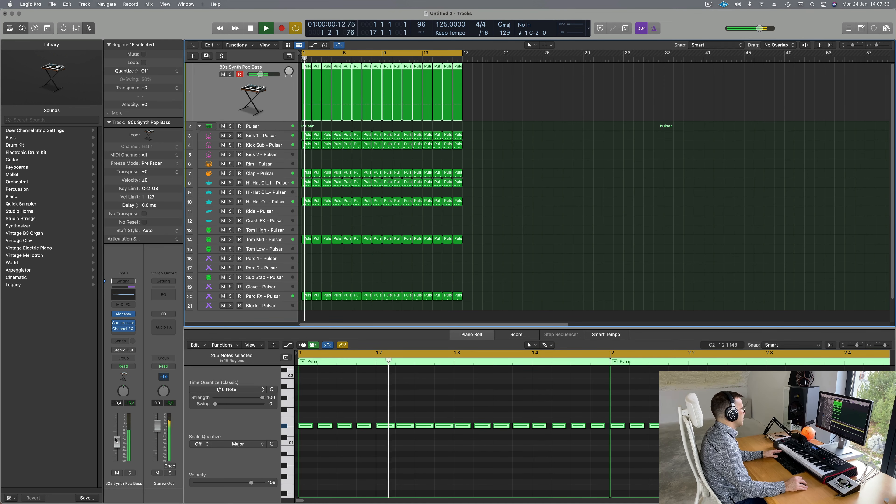
drag(117, 442, 118, 440)
key(space)
key(space)
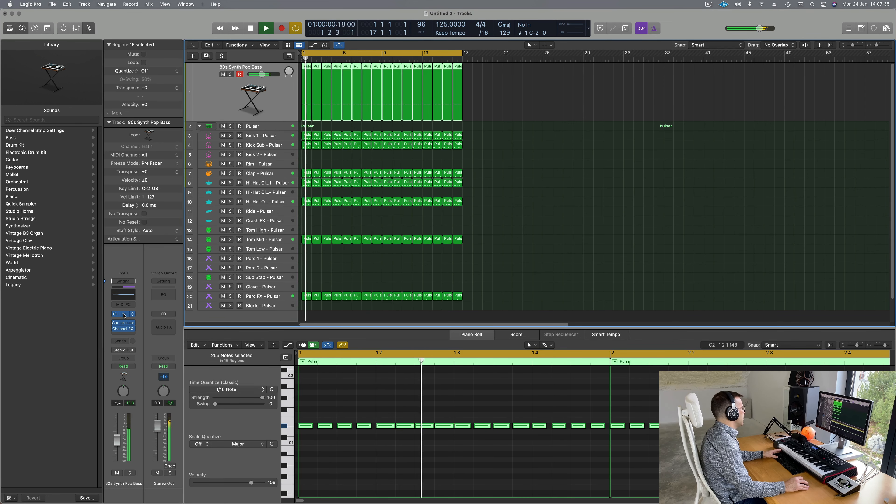
Step: Set the bass Alchemy synth's performance controls to 49.7% and 41.8%
click(124, 314)
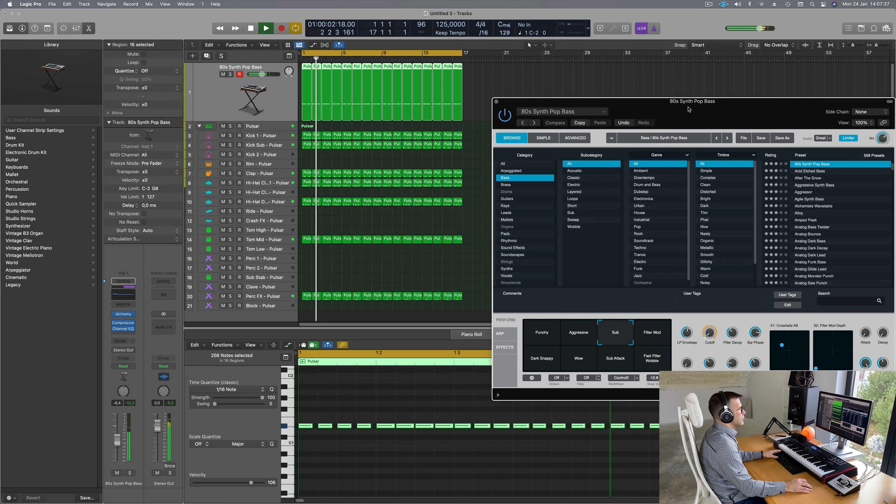
key(space)
key(space)
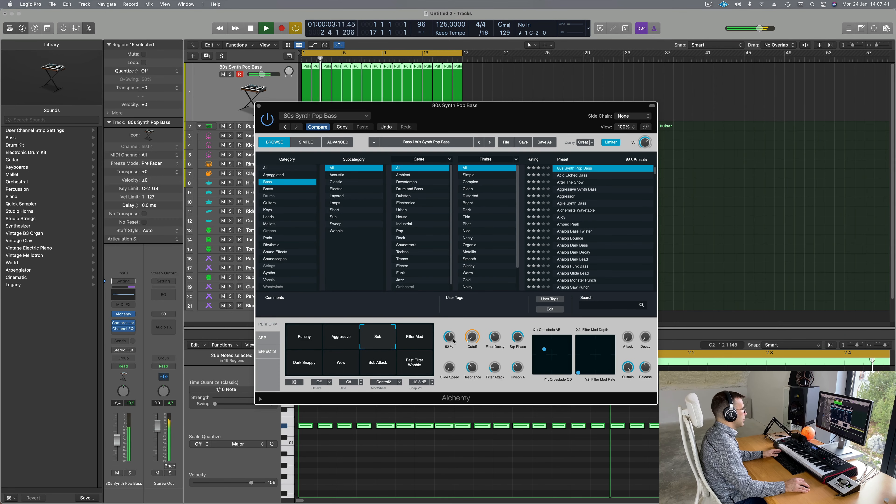
drag(454, 341, 468, 341)
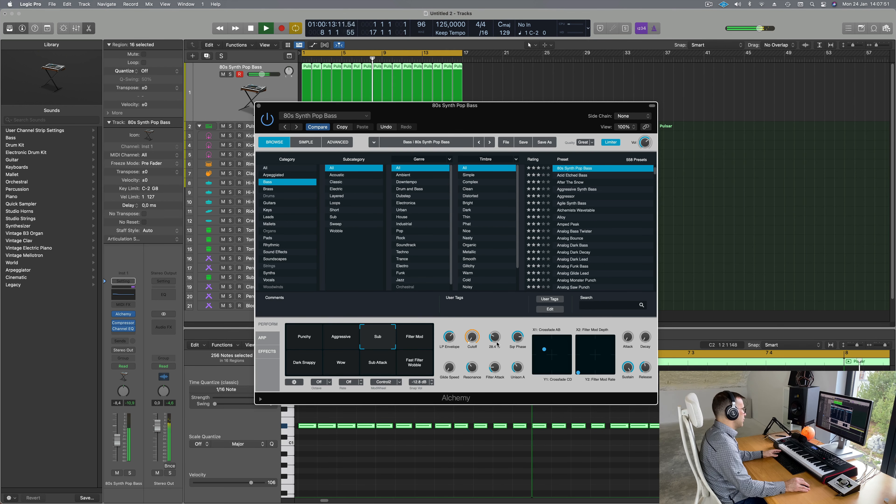
drag(497, 345, 498, 340)
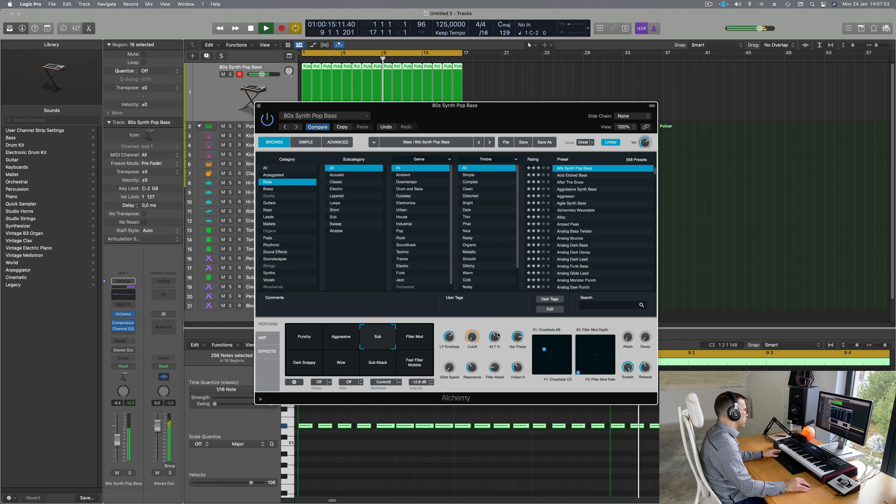
drag(498, 332, 497, 338)
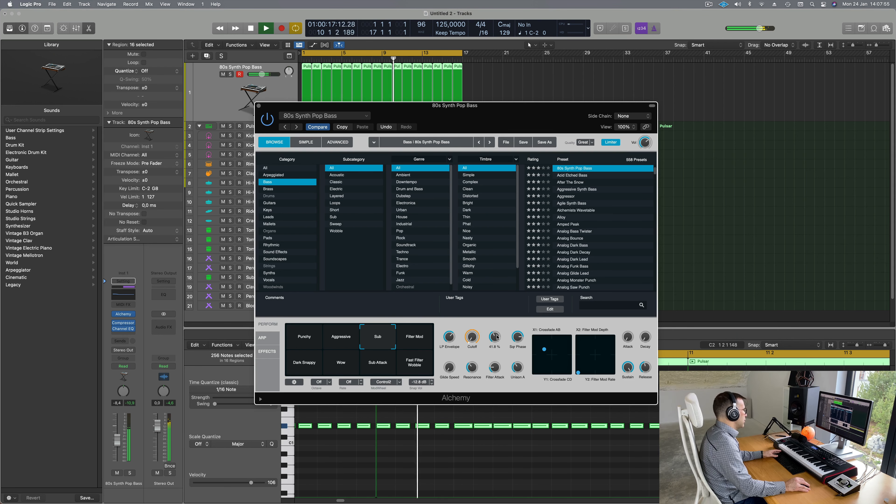
Step: Raise Alchemy's filter decay slightly and move the synth window aside to uncover the tracks
drag(492, 108, 514, 143)
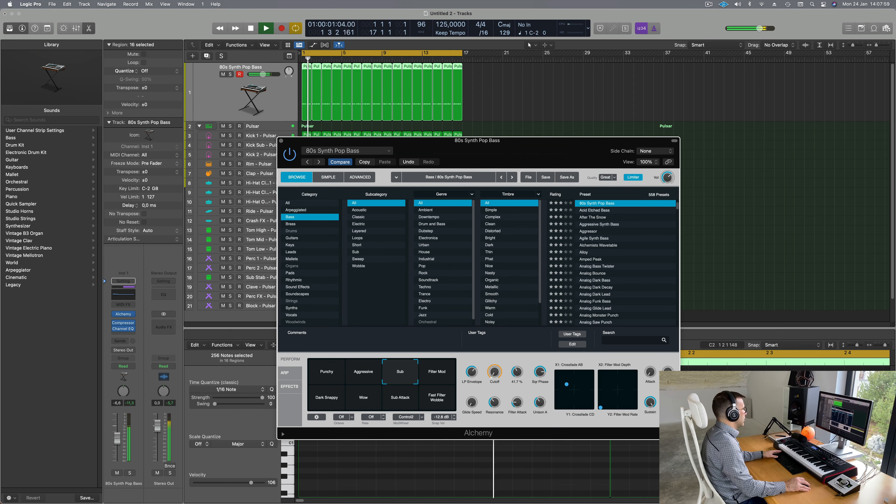
drag(117, 438, 117, 438)
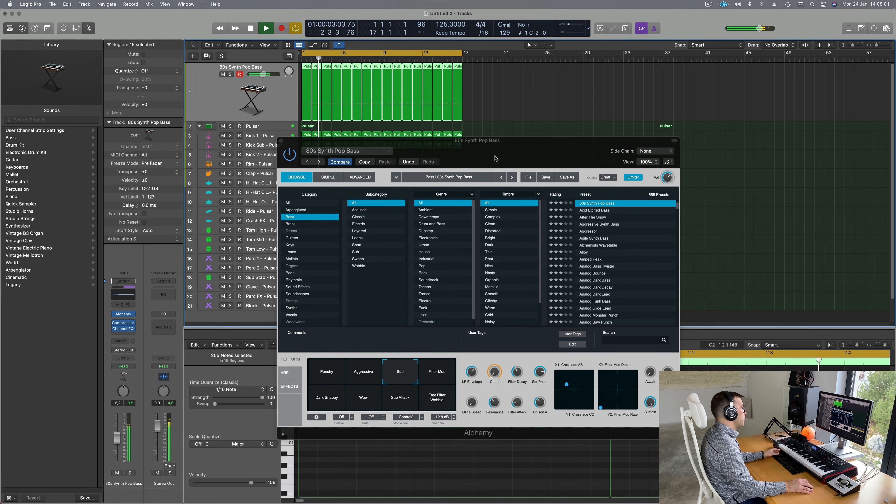
drag(496, 158, 539, 135)
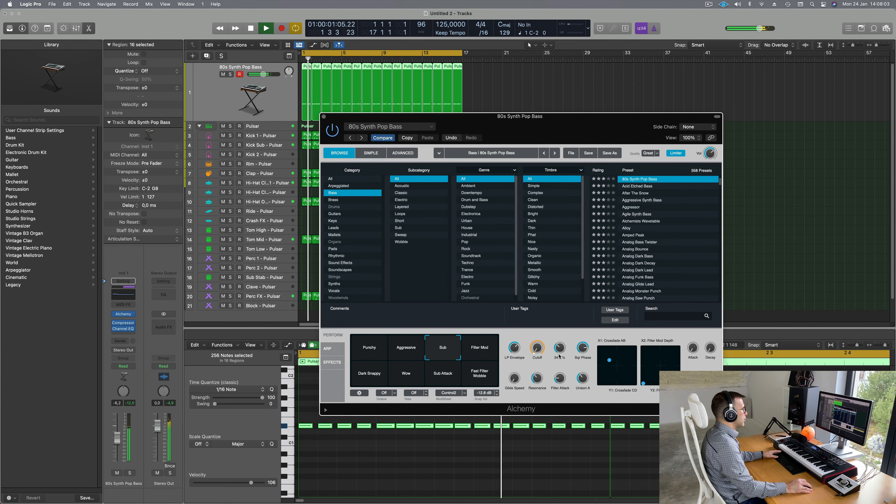
drag(559, 354, 559, 353)
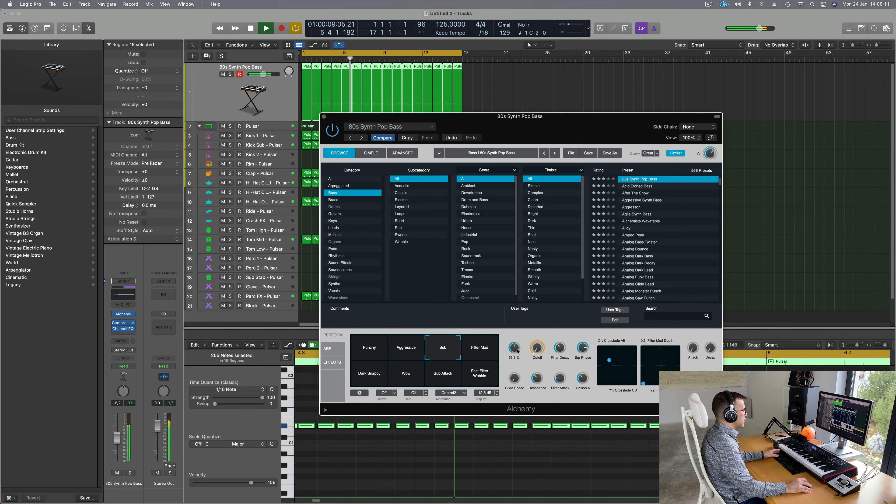
drag(575, 118, 715, 71)
key(Return)
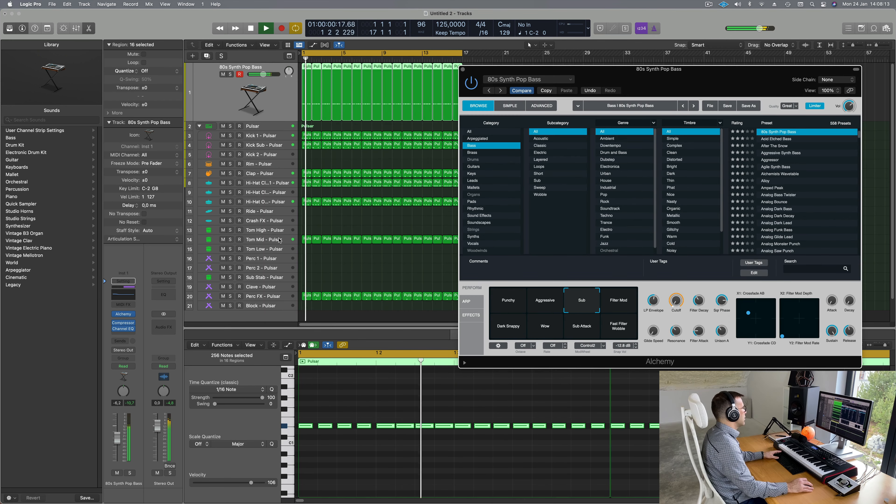
click(275, 183)
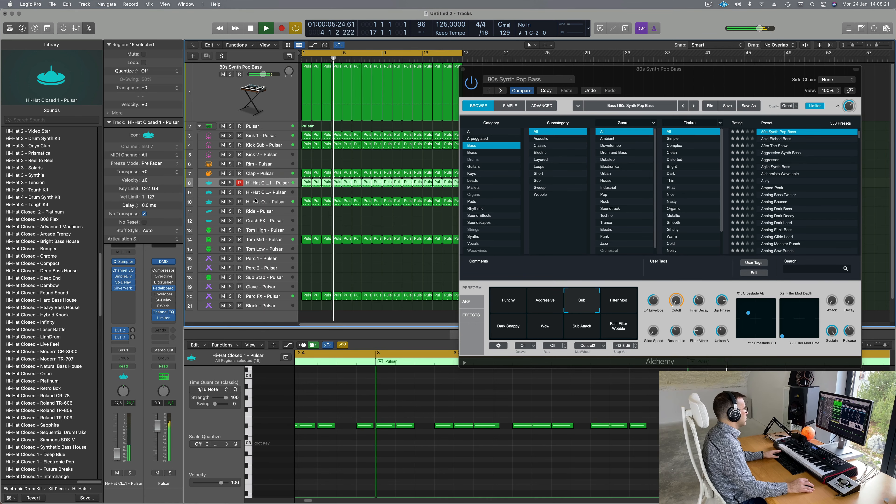
Step: Select Kick 1 - Pulsar, collapse the inspector's track settings, and enable its Phat FX plug-in
click(278, 206)
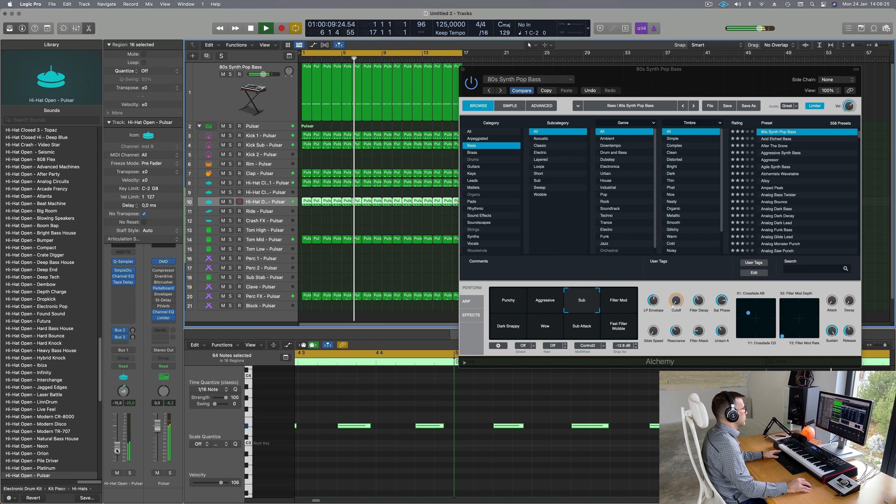
click(272, 139)
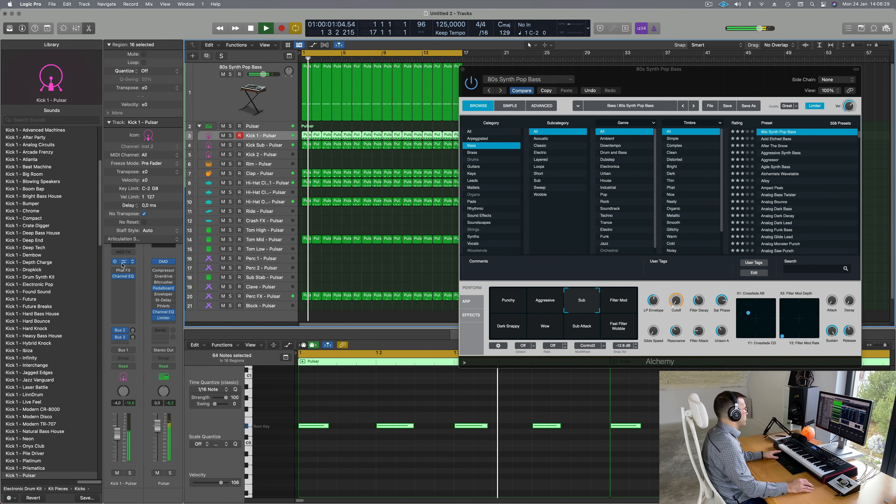
click(109, 123)
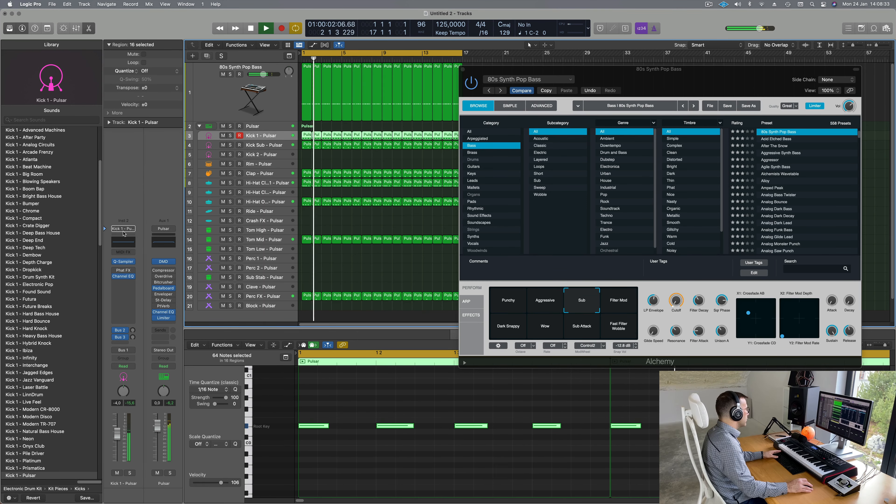
click(115, 271)
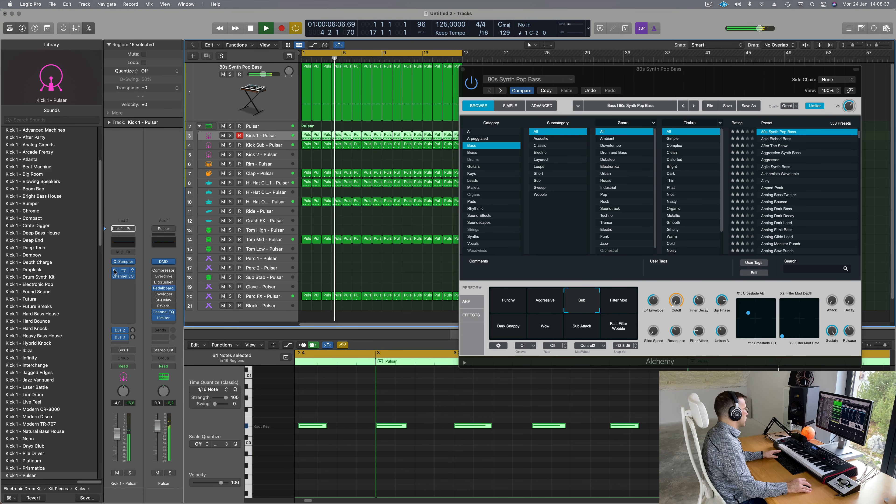
Step: Boost Kick 1's Channel EQ band at 75 Hz by +2.3 dB, then close the EQ and Alchemy windows
click(119, 246)
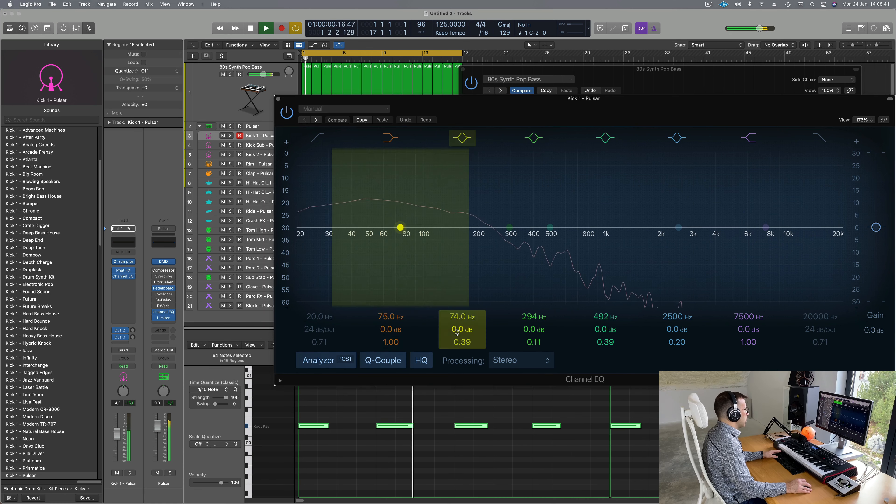
click(400, 228)
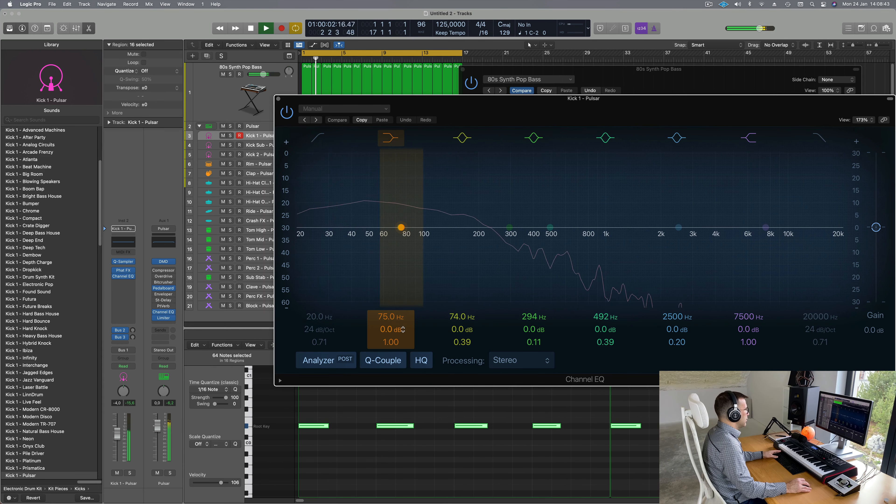
drag(400, 227, 402, 221)
click(279, 102)
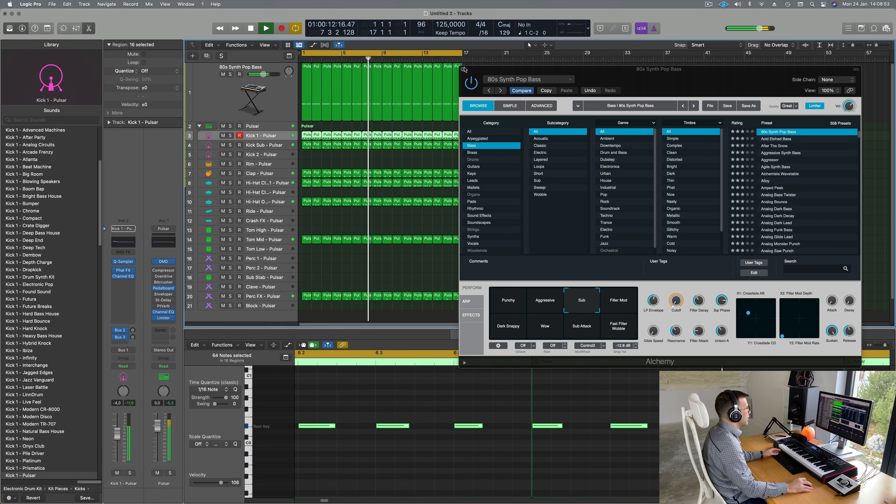
click(464, 69)
click(507, 176)
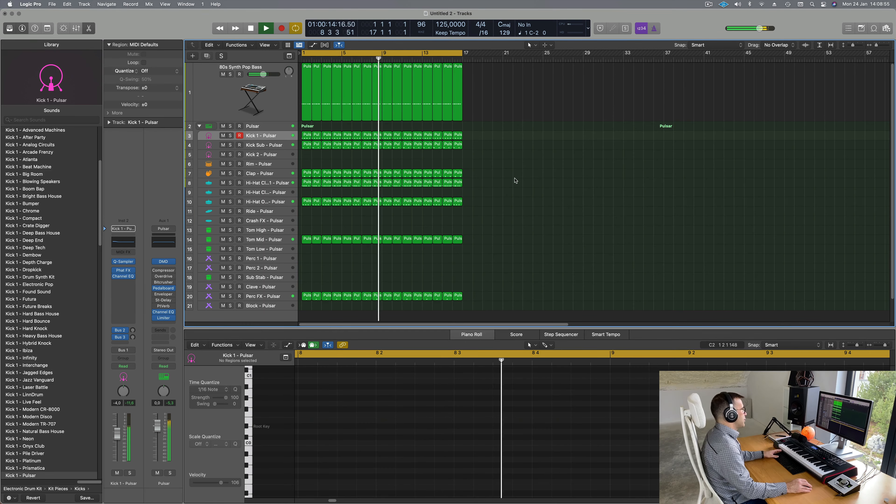
Step: Select the bar-3 bass region and lower all 16 of its notes to C1
click(207, 102)
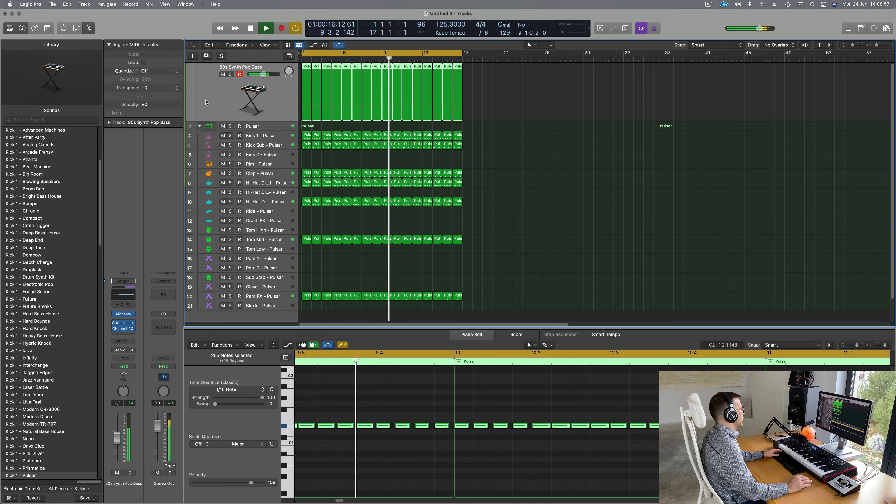
key(Return)
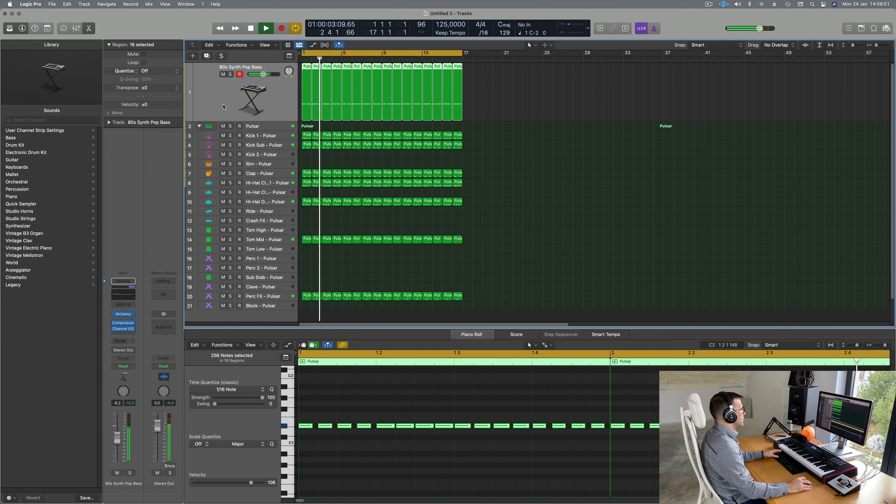
key(Return)
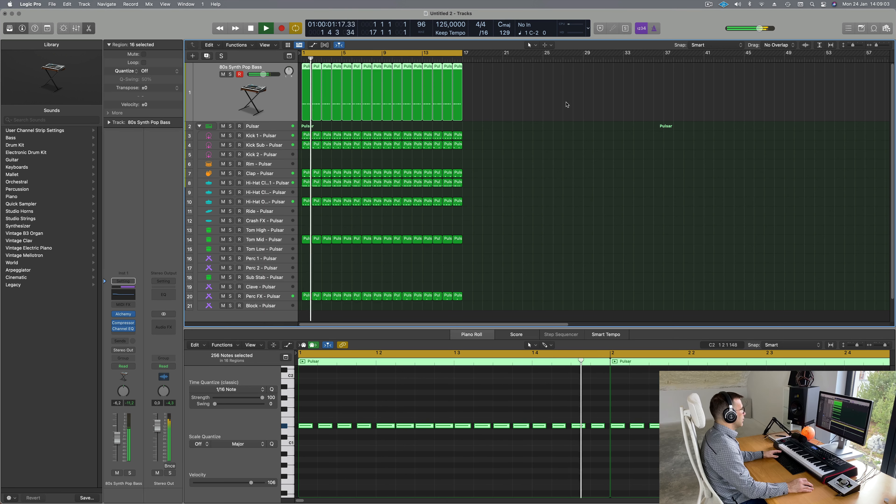
click(569, 105)
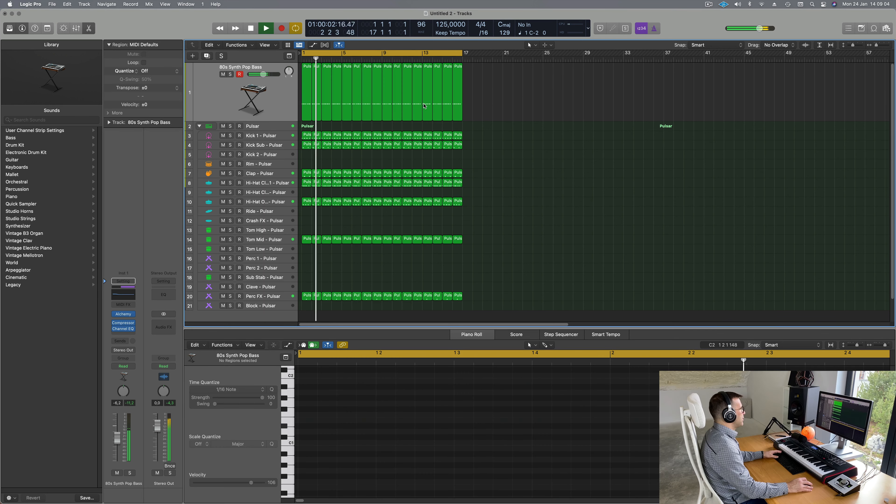
click(325, 109)
key(space)
drag(379, 417, 680, 458)
key(alt+Down)
key(alt+Down)
key(alt+Down)
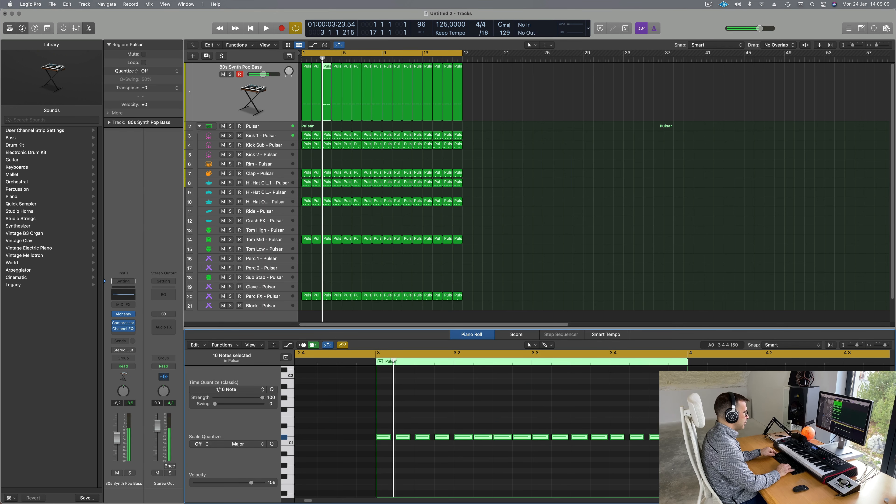
key(Return)
key(space)
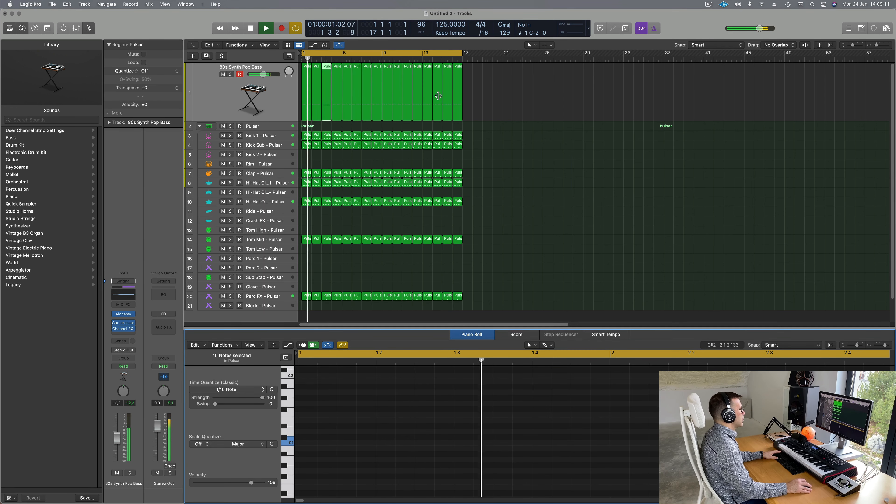
Step: Delete the bass regions from bar 5 to bar 17, keeping the first four
click(326, 113)
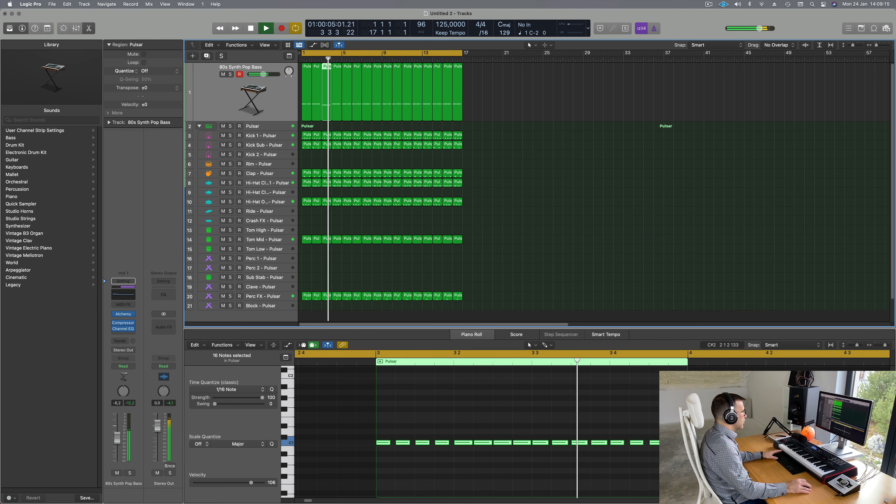
key(Return)
drag(489, 107, 341, 122)
key(Delete)
click(338, 107)
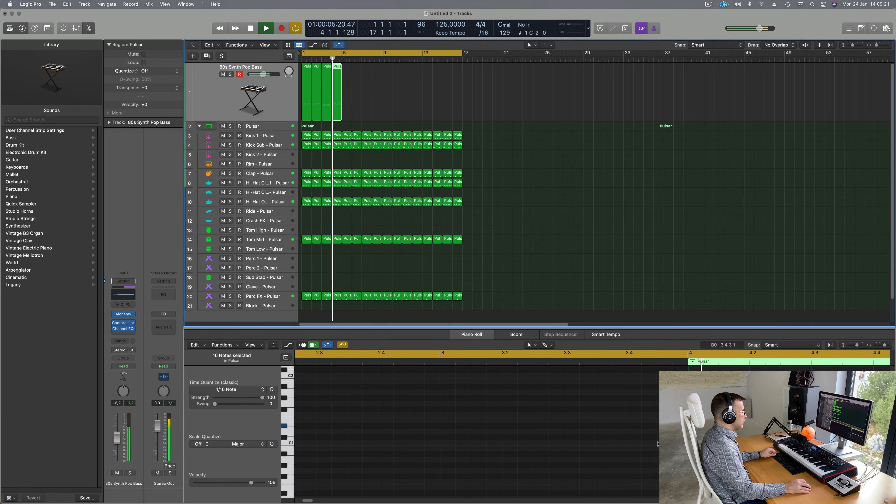
Step: Transpose the fourth bass region's 16 notes down to B0
scroll(641, 422, right, 4)
scroll(640, 422, down, 8)
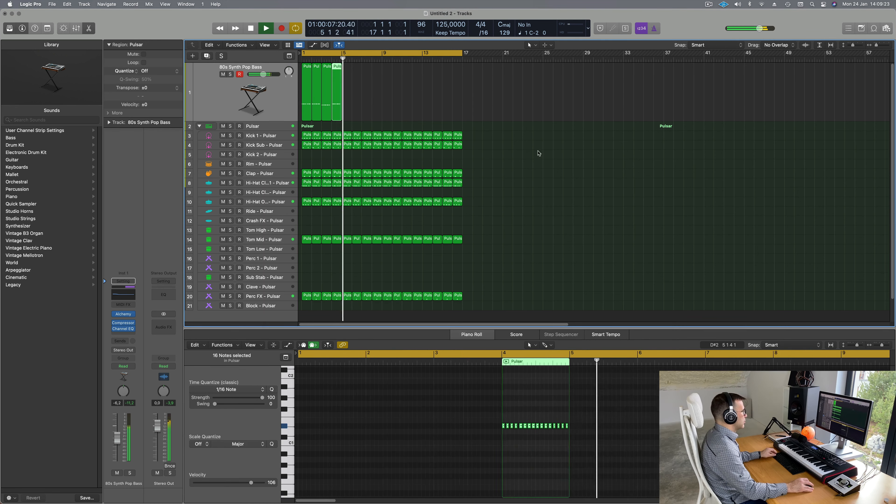
key(space)
key(space)
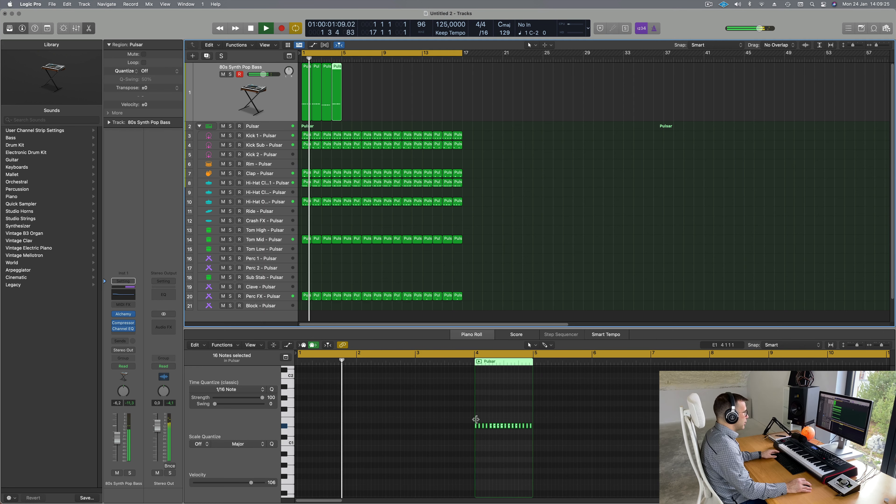
scroll(477, 421, up, 8)
click(477, 422)
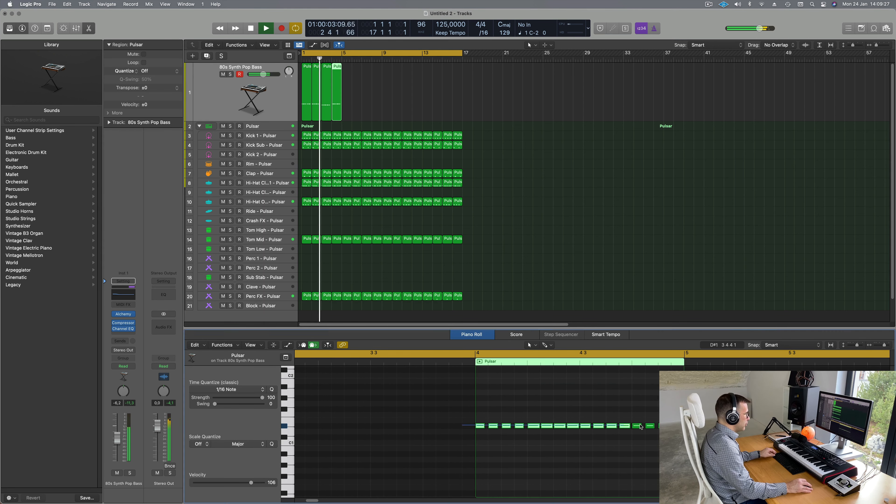
drag(462, 427, 690, 426)
key(alt+Down)
key(alt+Down)
key(alt+Down)
key(alt+Down)
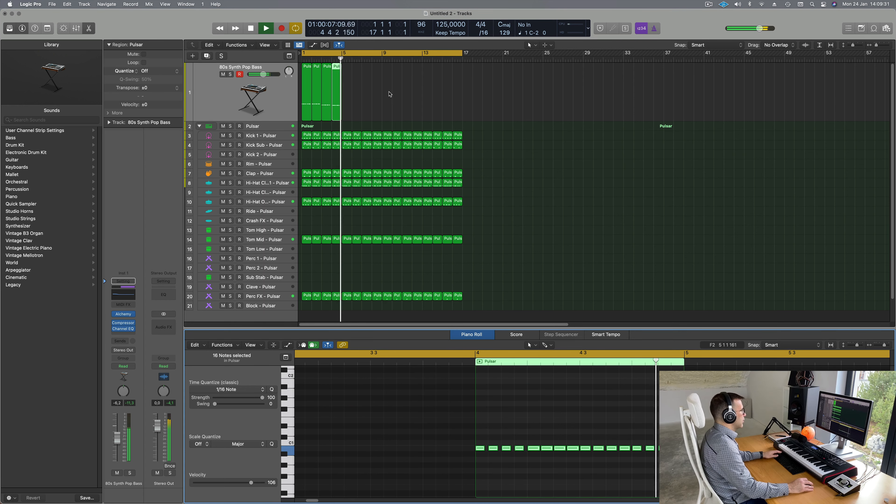
key(space)
key(space)
Step: Raise the third bass region's 16 notes one semitone to C#1
click(317, 106)
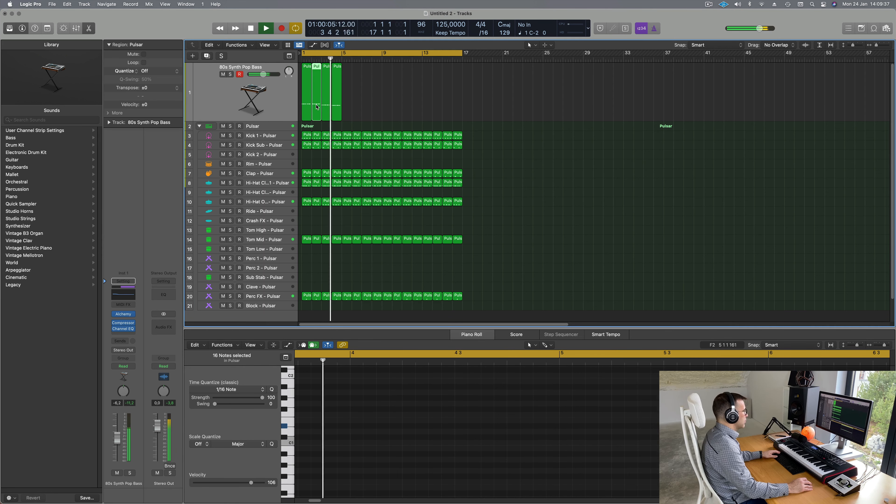
click(327, 109)
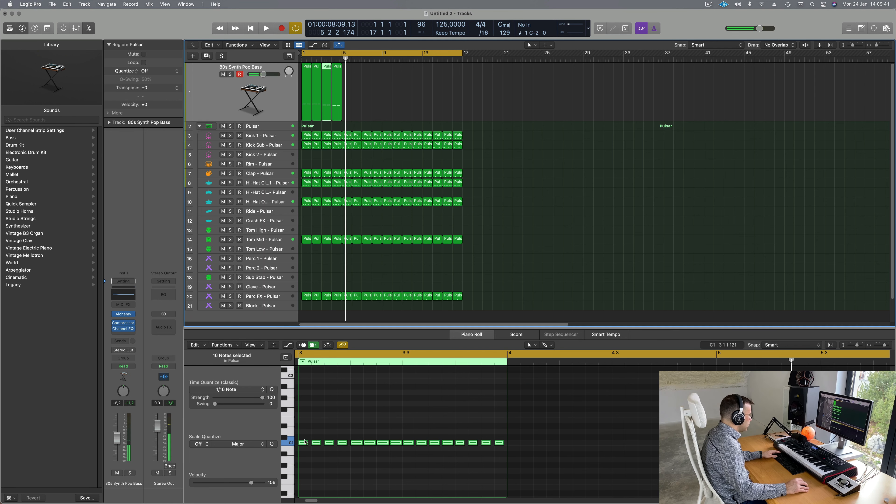
drag(302, 436, 511, 463)
key(alt+Up)
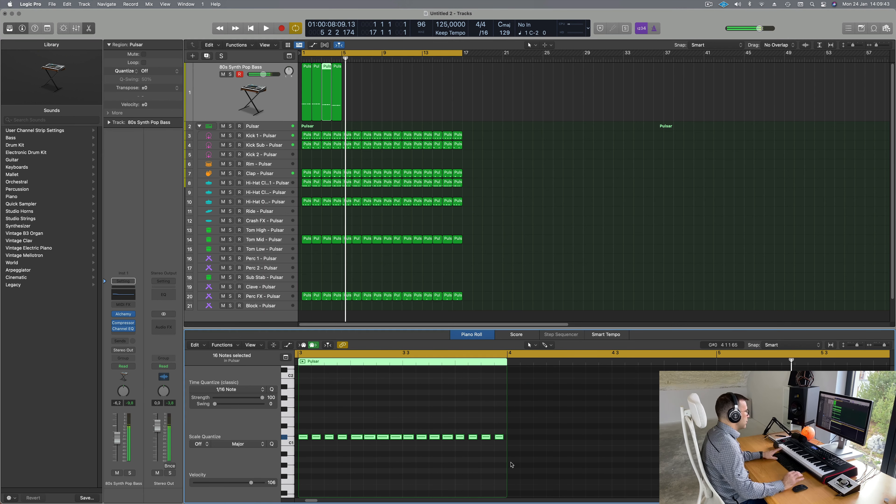
key(space)
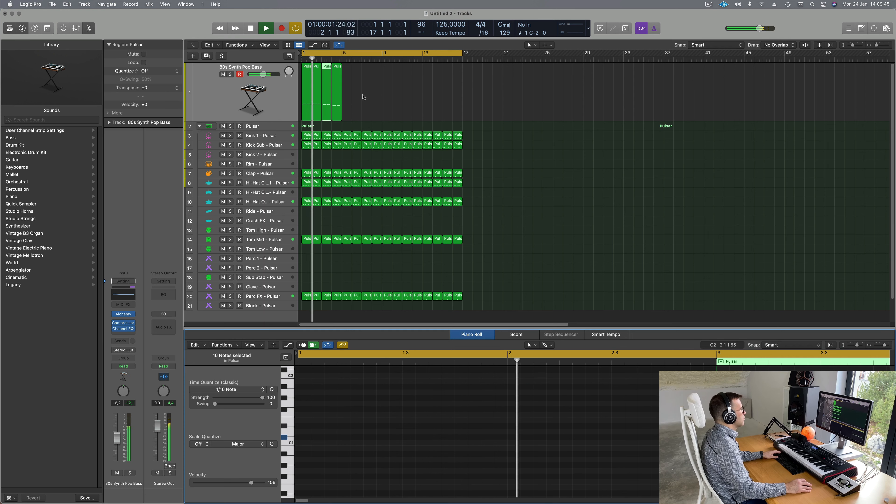
Step: Merge the four bass regions into one Pulsar region and repeat it after itself
drag(377, 88, 297, 106)
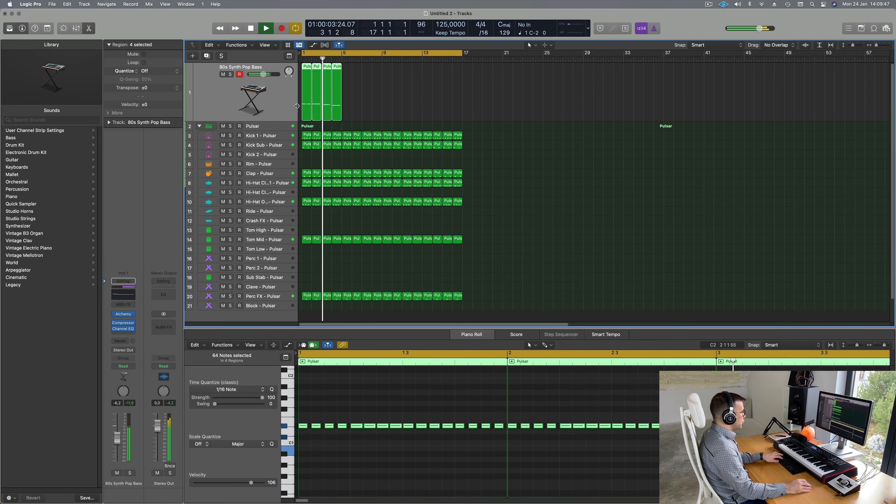
key(super+j)
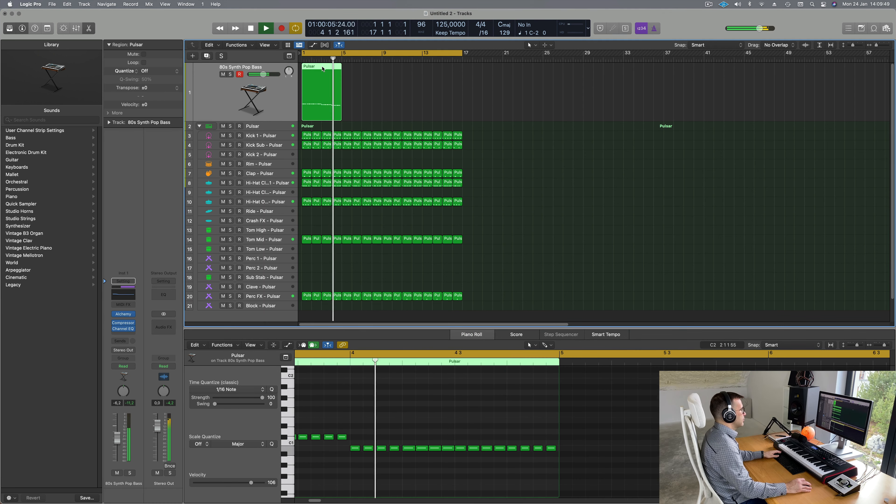
key(Return)
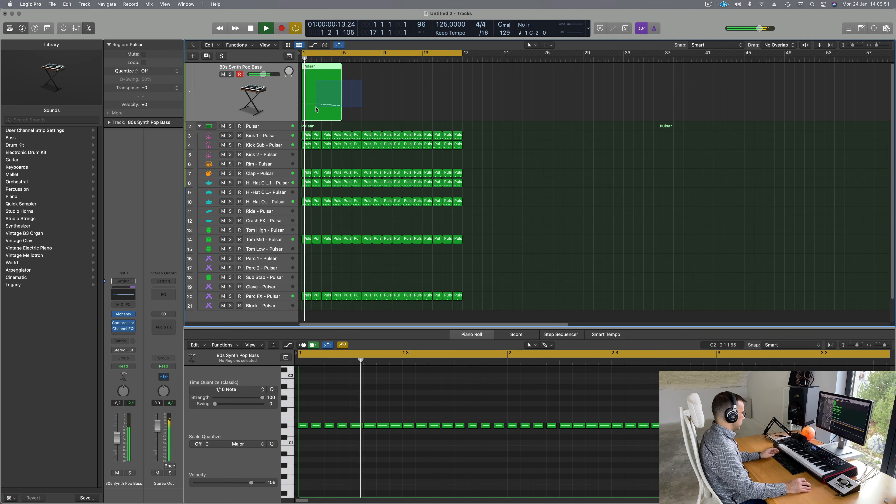
key(super+r)
key(super+r)
key(super+r)
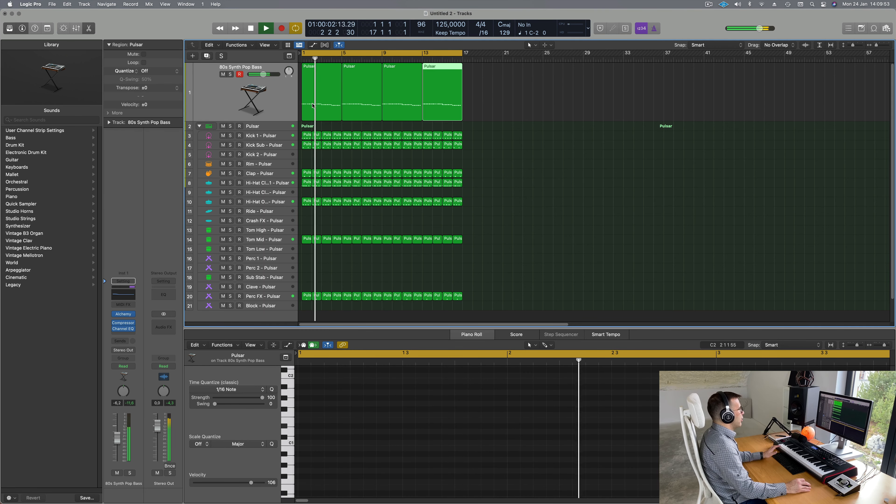
click(327, 101)
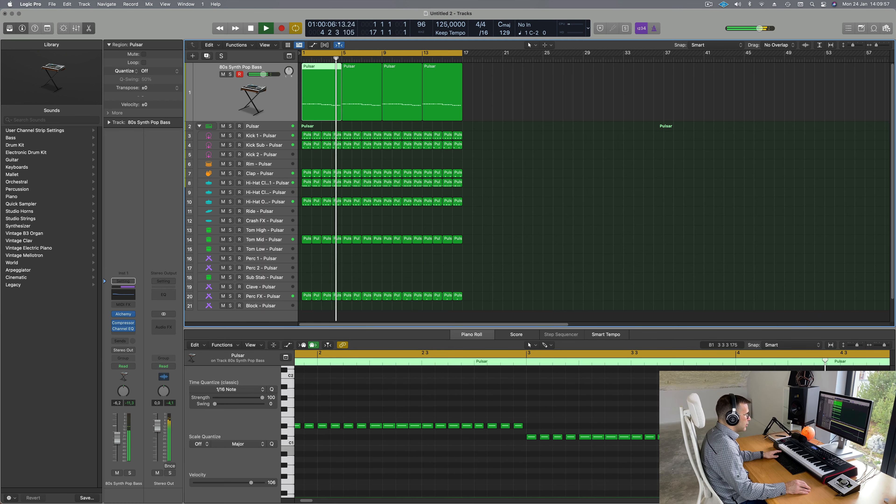
scroll(633, 450, left, 2)
scroll(633, 451, right, 4)
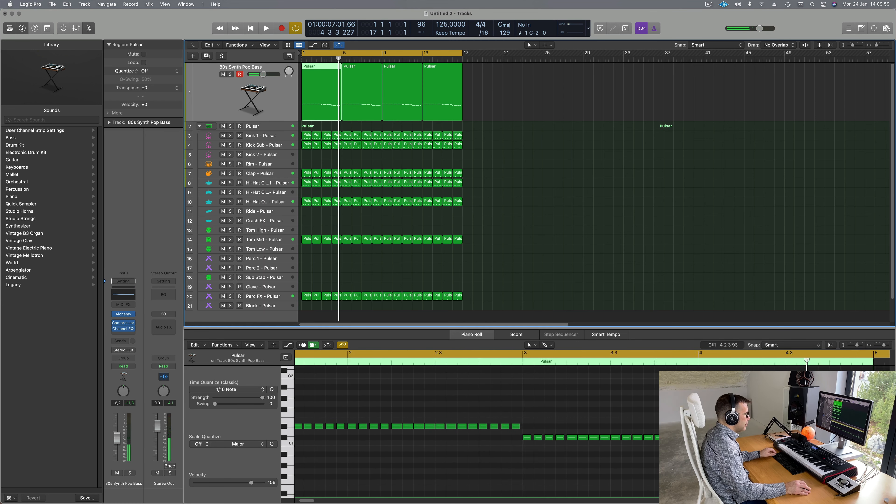
click(654, 446)
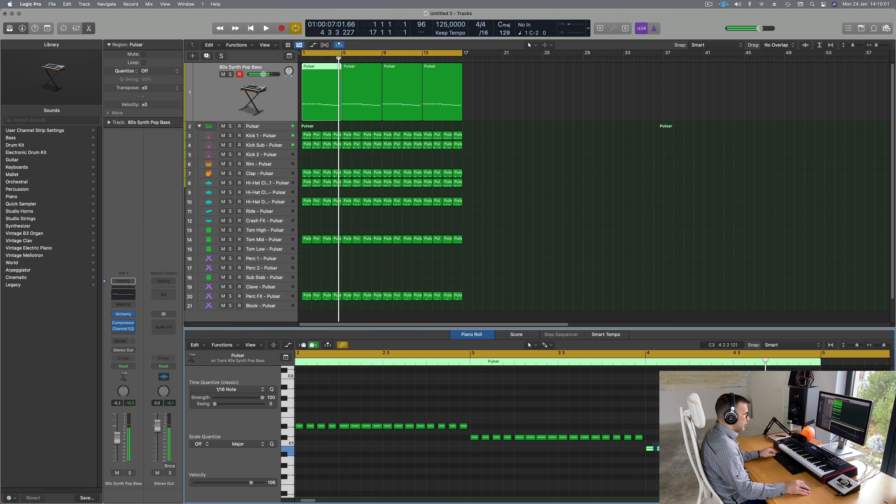
key(space)
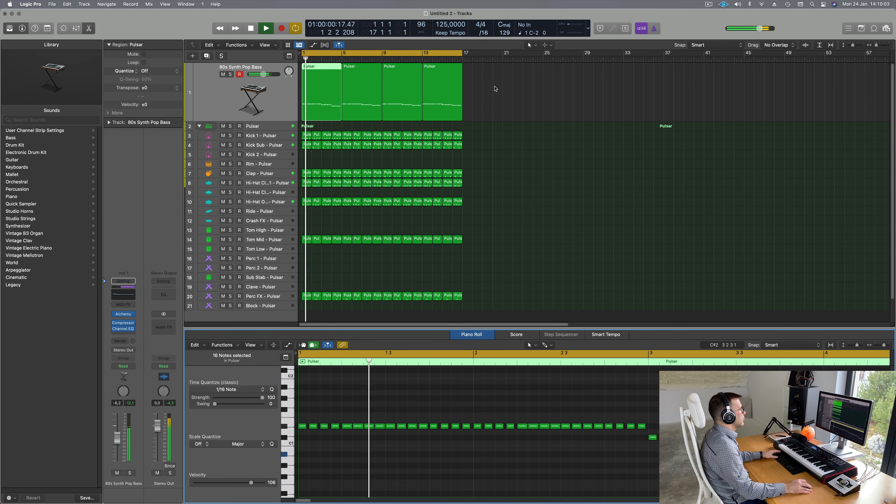
Step: Delete the three extra repeated copies, repeat the first region again, and select all four regions
drag(506, 91, 359, 98)
key(Delete)
click(309, 91)
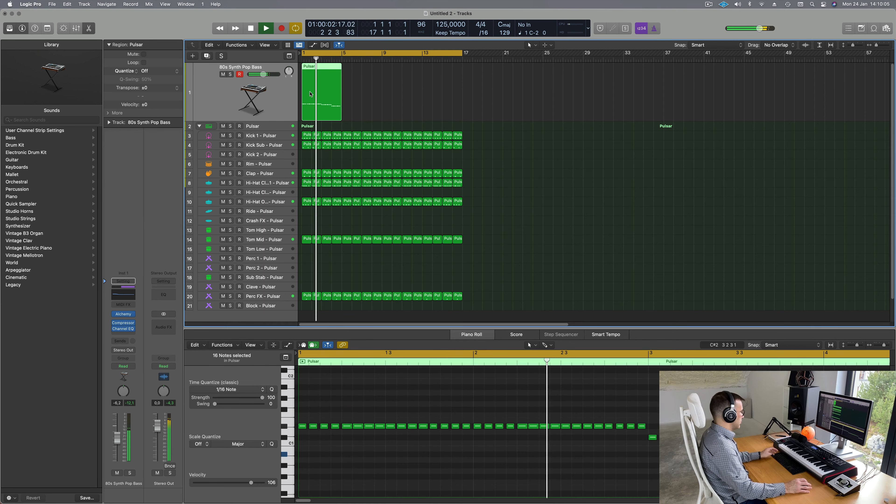
key(super+r)
key(super+r)
key(super+r)
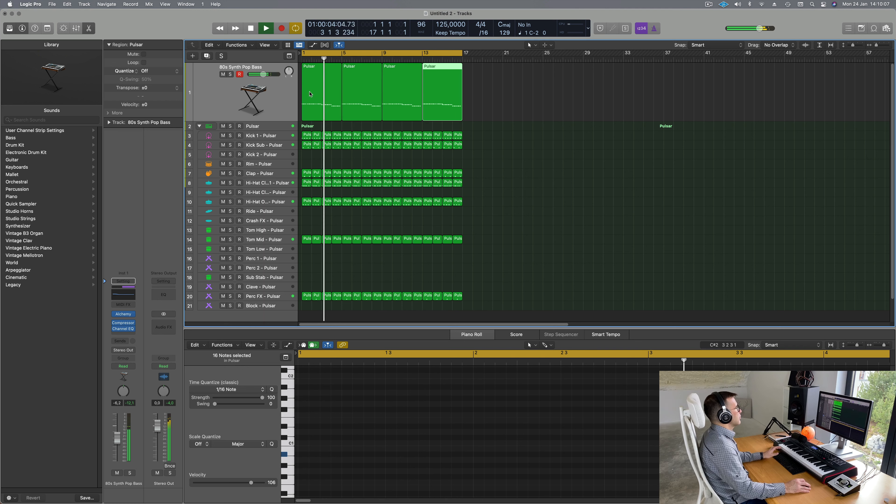
click(275, 94)
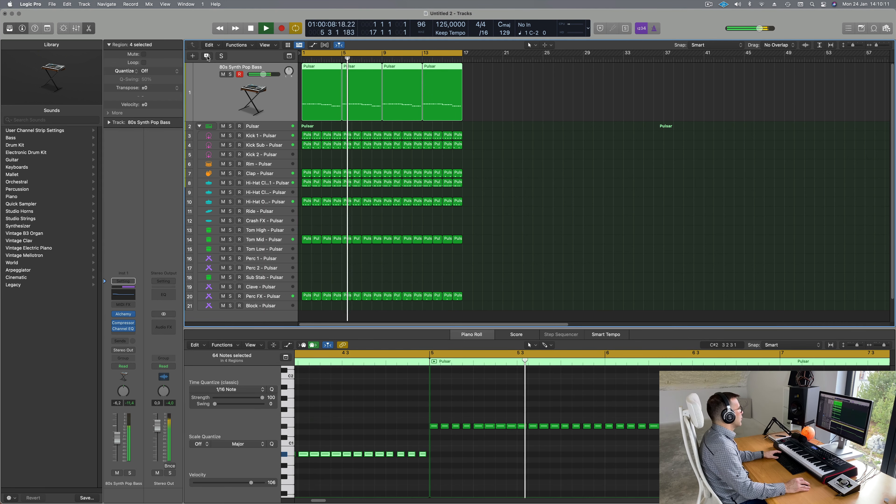
Step: Duplicate the 80s Synth Pop Bass track and move the first Pulsar region onto track 2
key(super+d)
click(326, 95)
key(space)
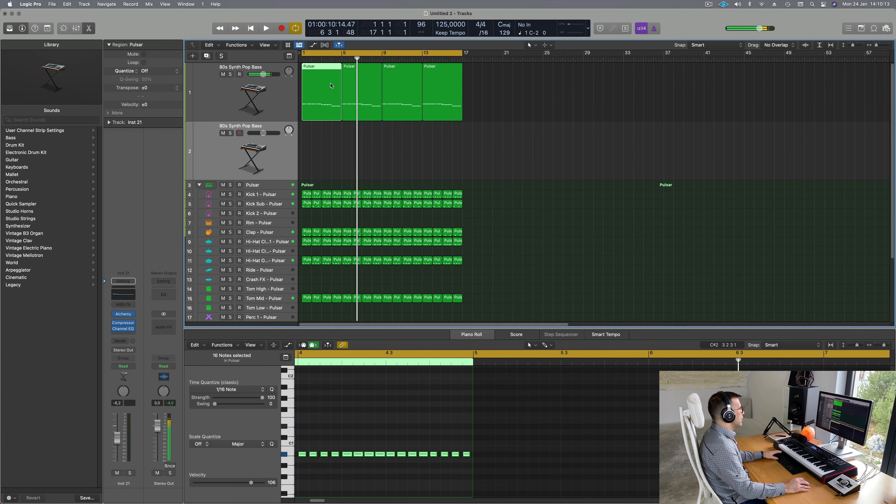
key(space)
drag(325, 92, 324, 153)
key(space)
Step: Reduce the region to one long D#1 note, add an F#1 copy, and copy a region back to bar 1
scroll(341, 396, down, 5)
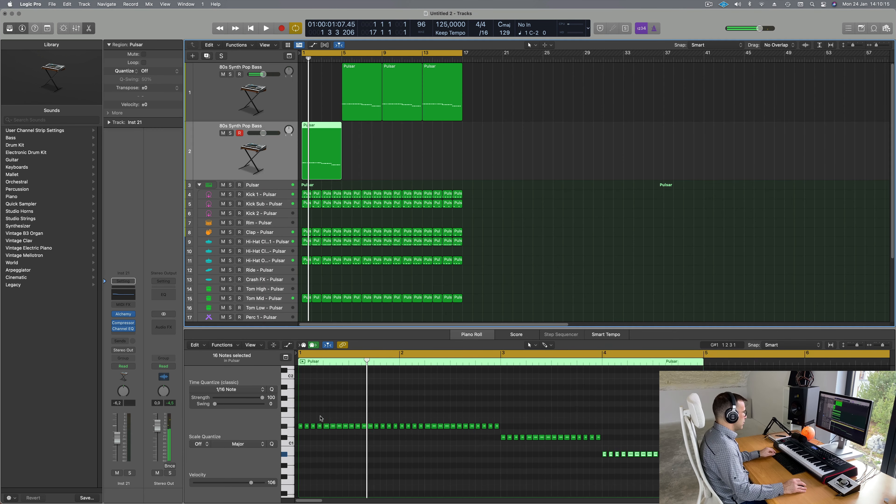
drag(308, 420, 688, 479)
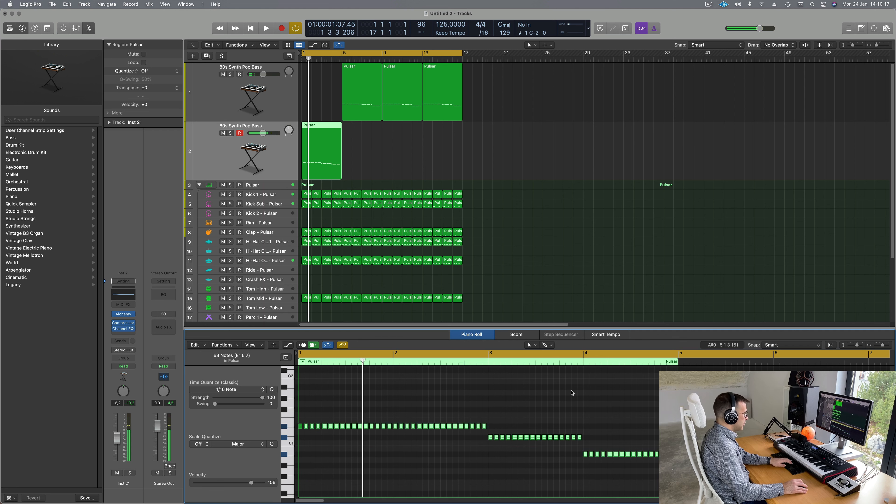
key(Delete)
drag(300, 426, 321, 411)
key(space)
key(space)
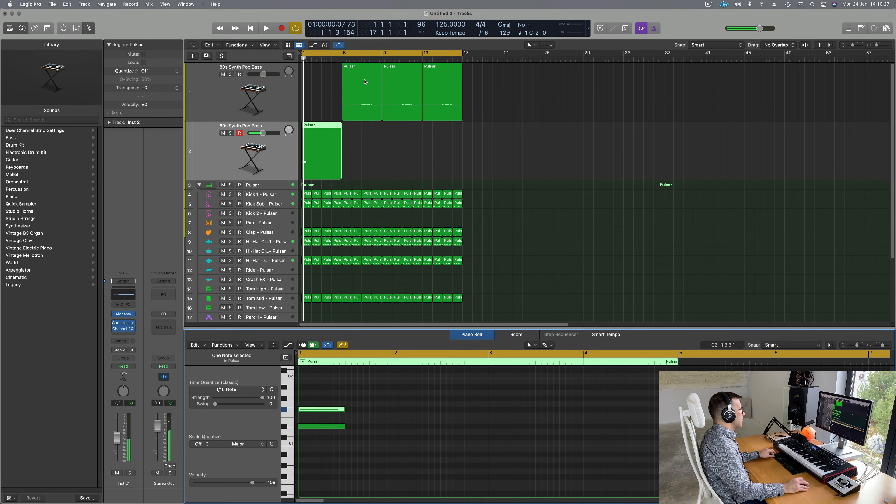
drag(365, 82, 316, 73)
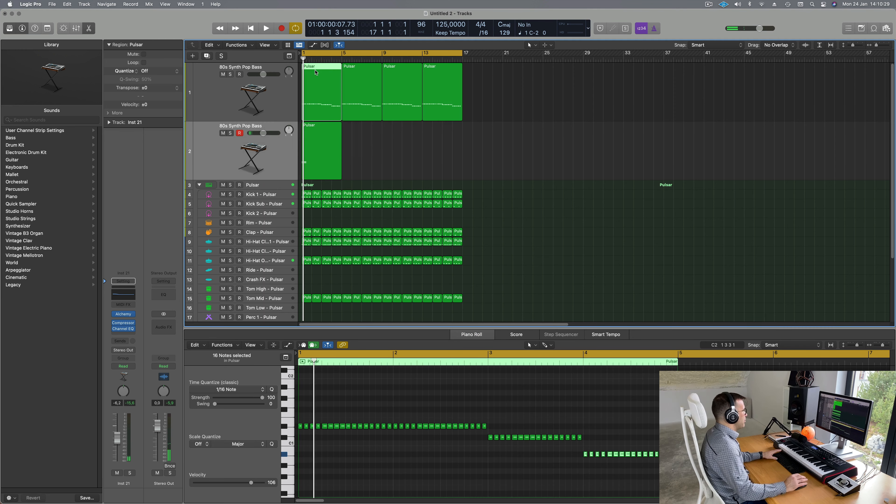
key(space)
key(space)
key(space)
key(space)
click(314, 140)
key(space)
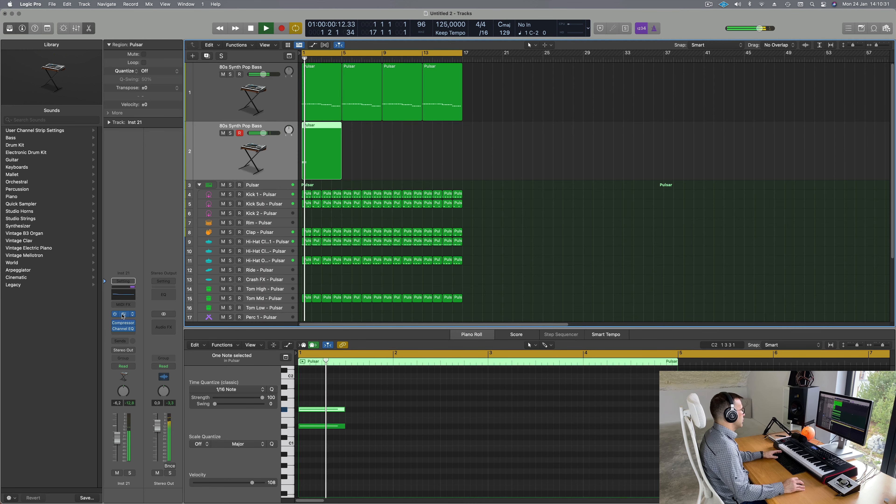
Step: Load the Alchemy Pads preset Perfect Pad 01 on the second track, replacing its bass sound
click(123, 314)
key(space)
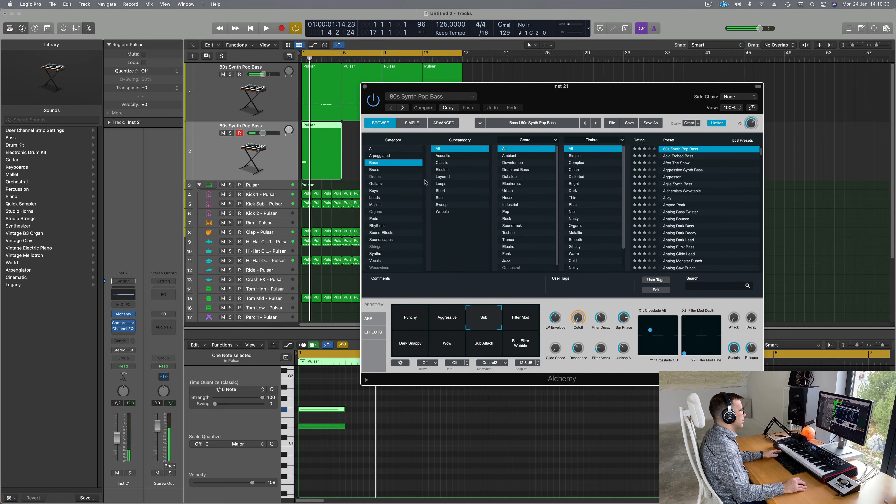
drag(539, 97, 557, 95)
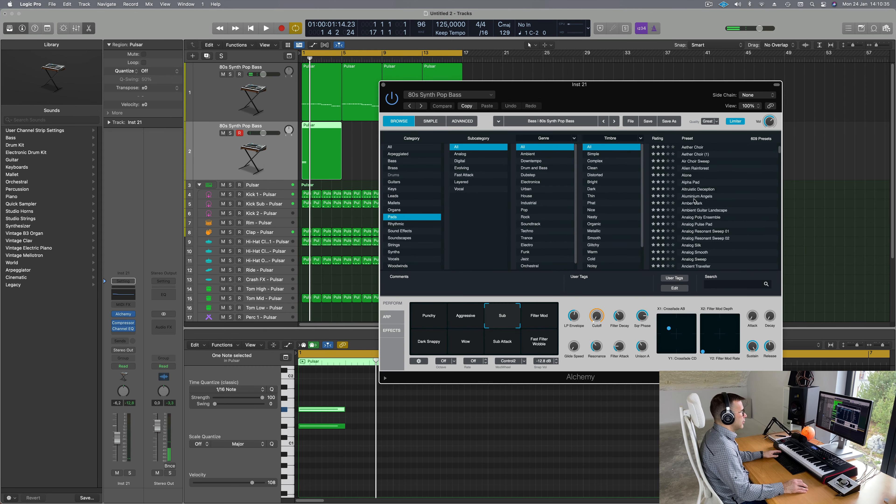
scroll(700, 197, down, 15)
scroll(701, 198, down, 20)
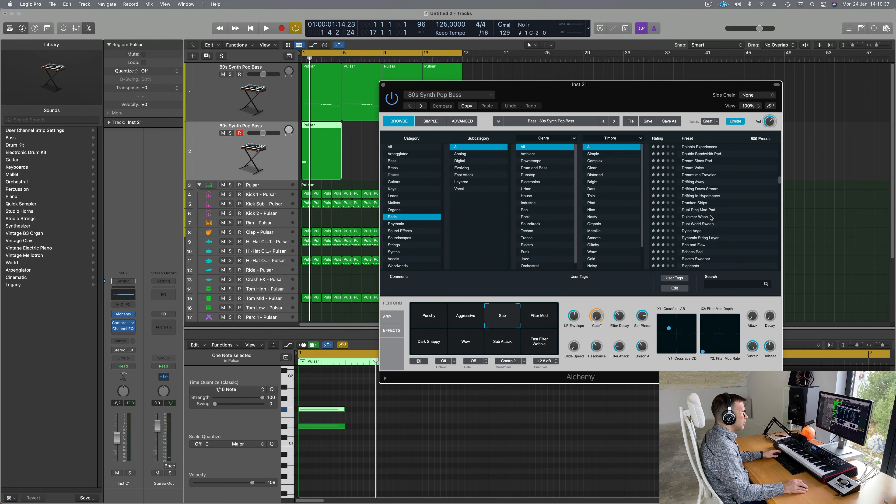
scroll(707, 219, down, 20)
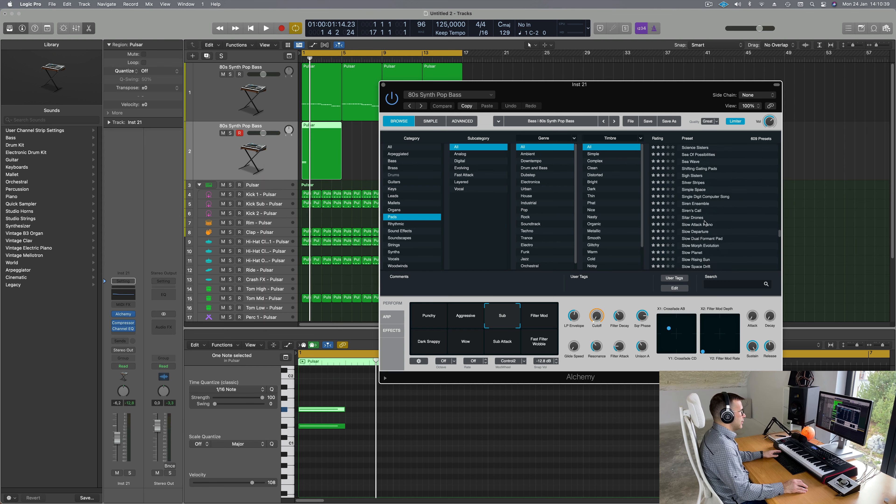
scroll(717, 222, up, 10)
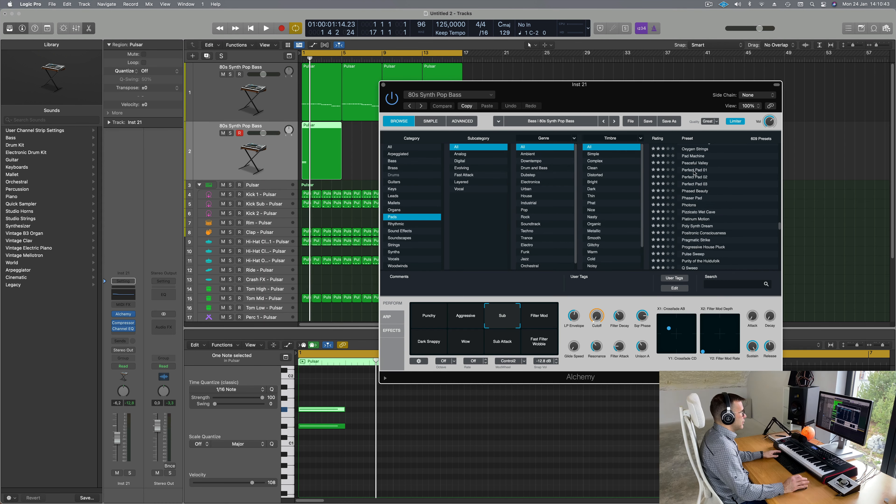
Step: Select the second track and play it from bar 1 to audition the pad
click(251, 169)
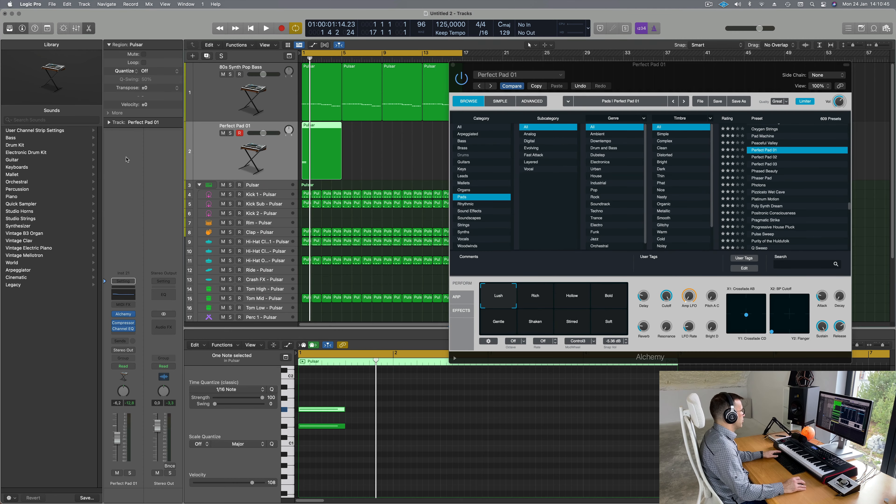
key(space)
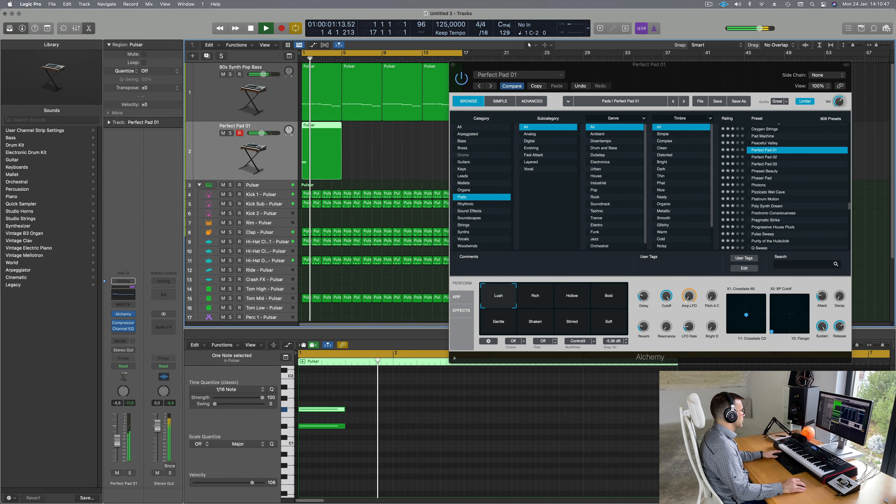
key(Return)
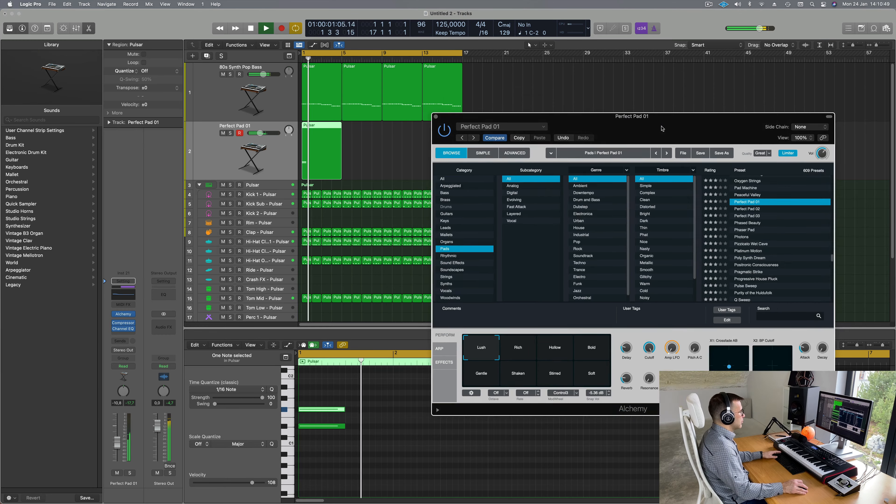
Step: Zoom out the piano roll and select the two pad notes
key(space)
drag(386, 404, 315, 458)
key(space)
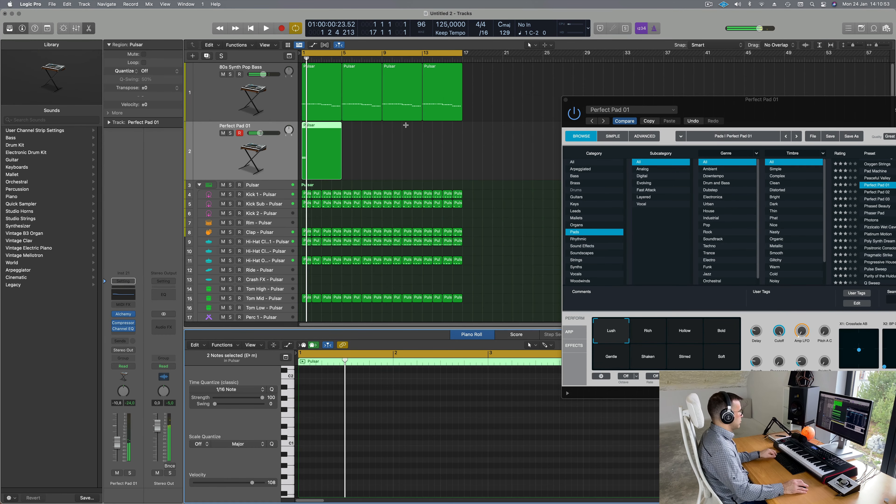
drag(721, 113, 544, 142)
key(space)
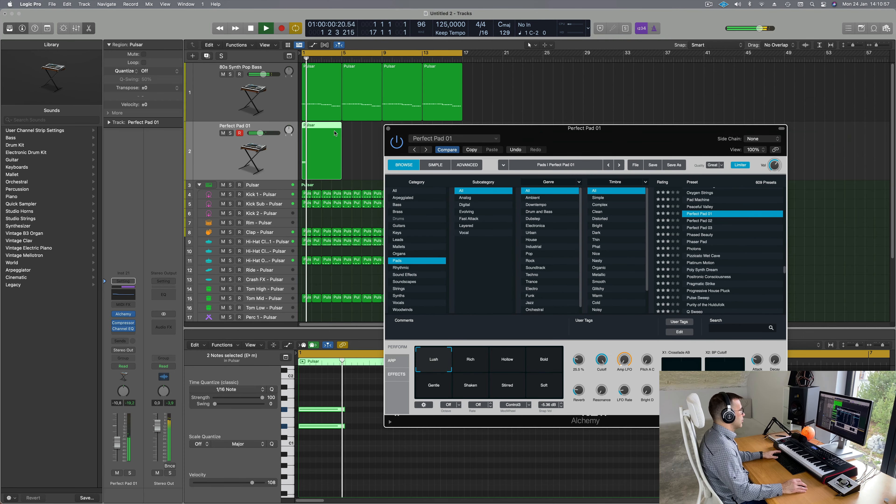
drag(435, 127, 594, 144)
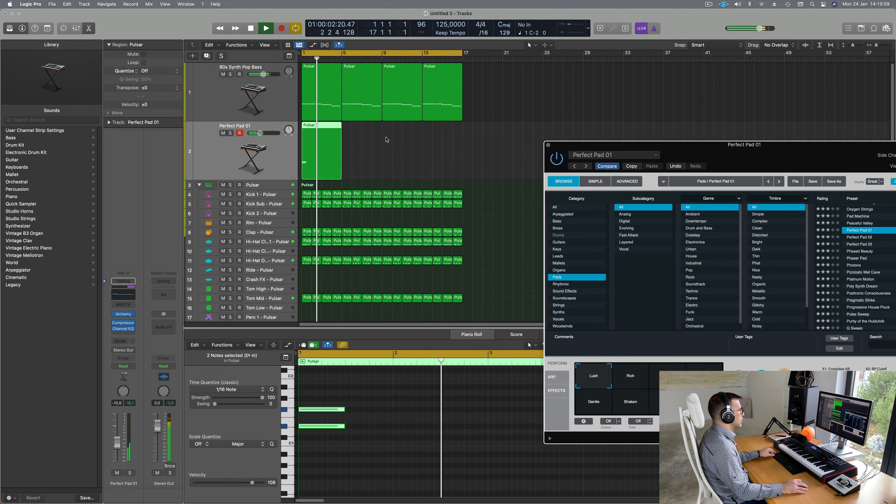
key(super+Left)
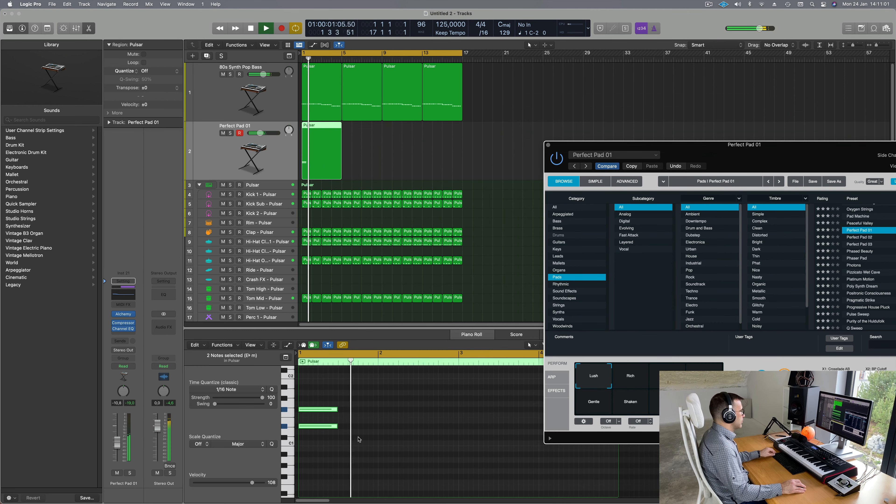
scroll(340, 402, left, 5)
drag(333, 405, 303, 444)
key(space)
key(space)
Step: Copy the two pad notes to bar 3, then delete the lower copy
drag(312, 411, 386, 399)
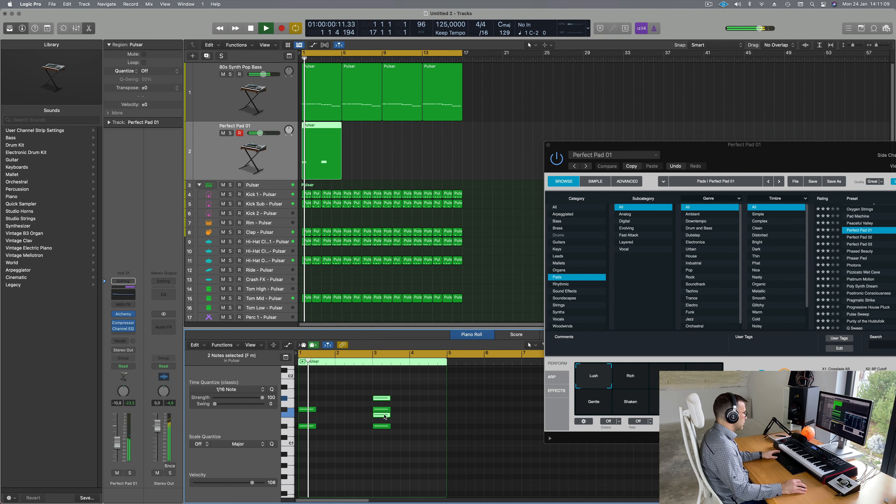
click(385, 410)
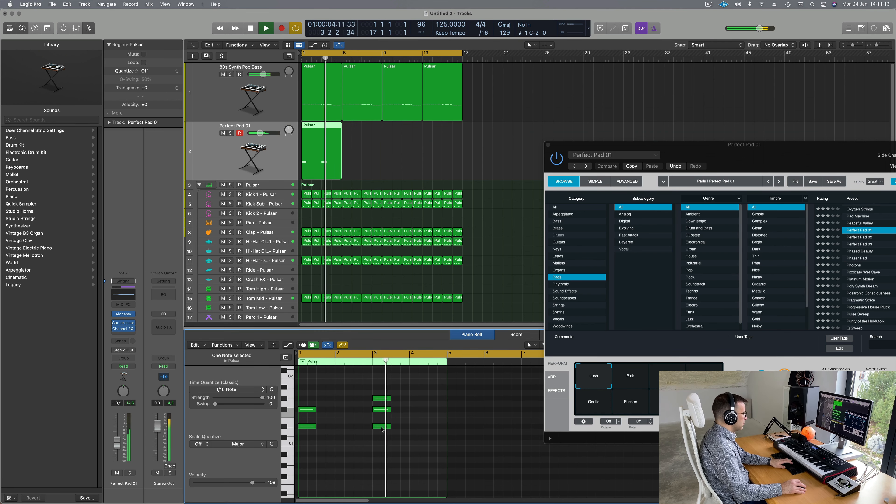
key(Delete)
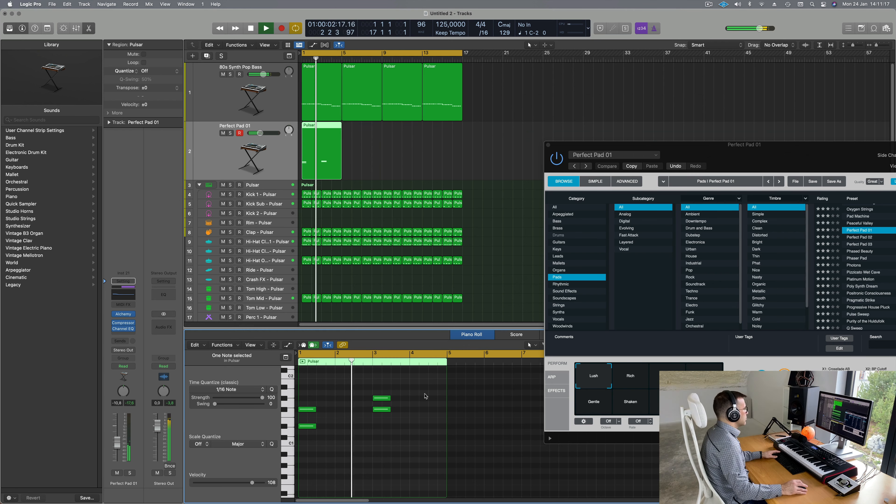
scroll(348, 383, left, 3)
scroll(350, 387, right, 3)
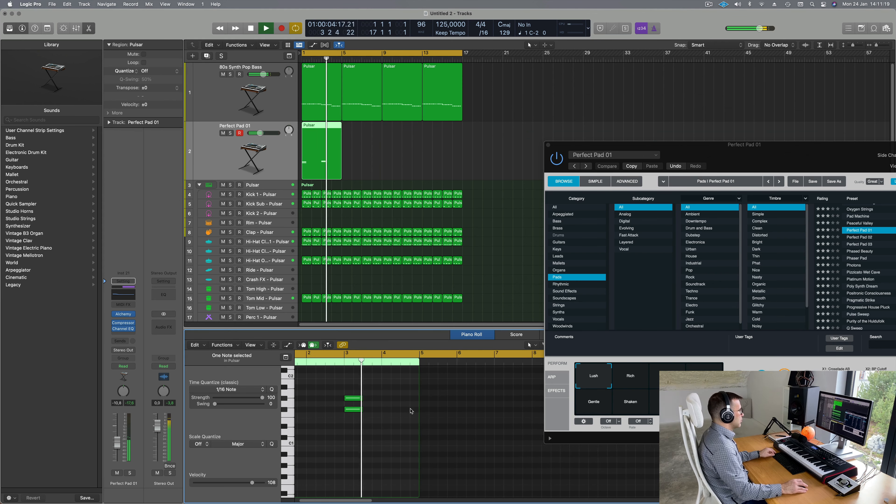
key(Return)
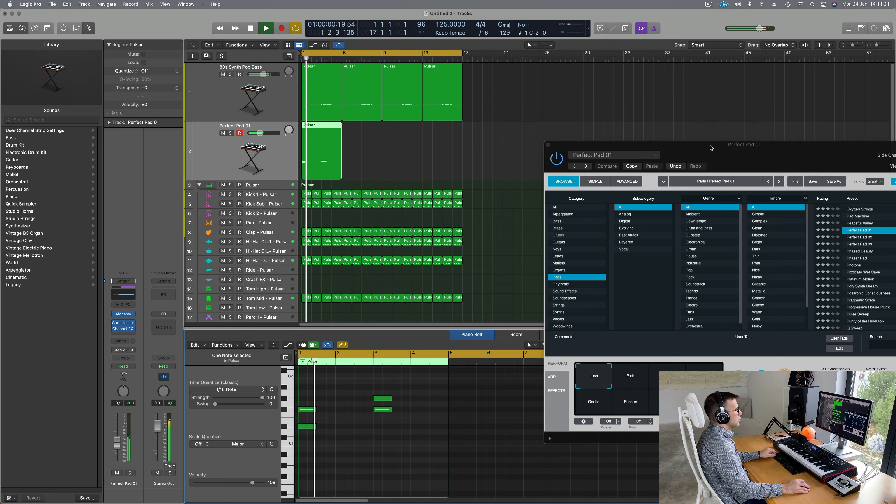
Step: Switch the pad to Alchemy's Bold variation and bring up the send slot's bus choices
drag(711, 148, 533, 153)
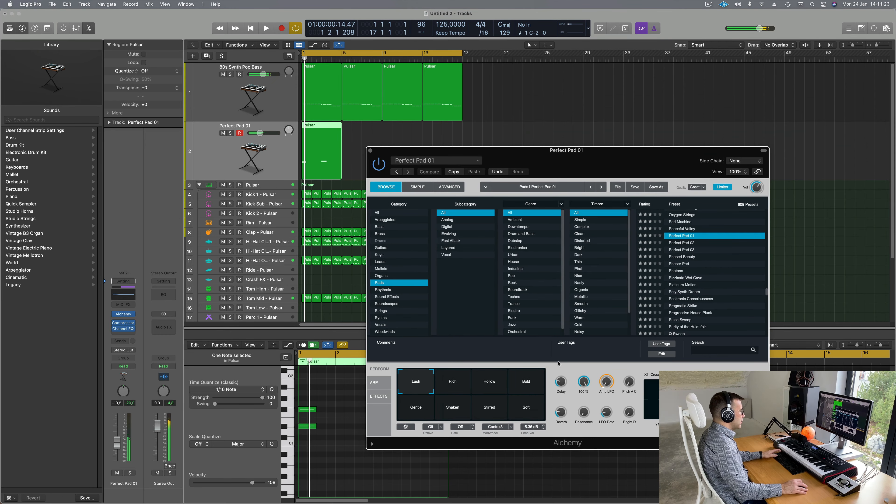
click(533, 380)
drag(606, 152, 678, 68)
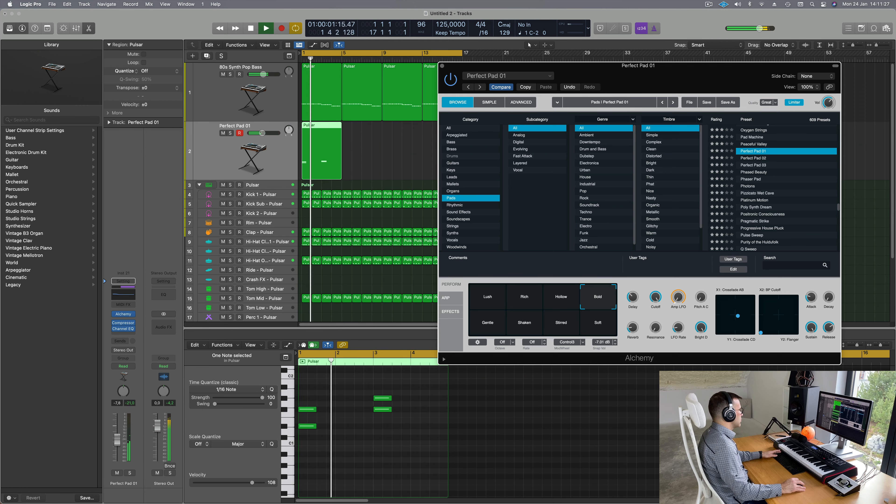
click(302, 361)
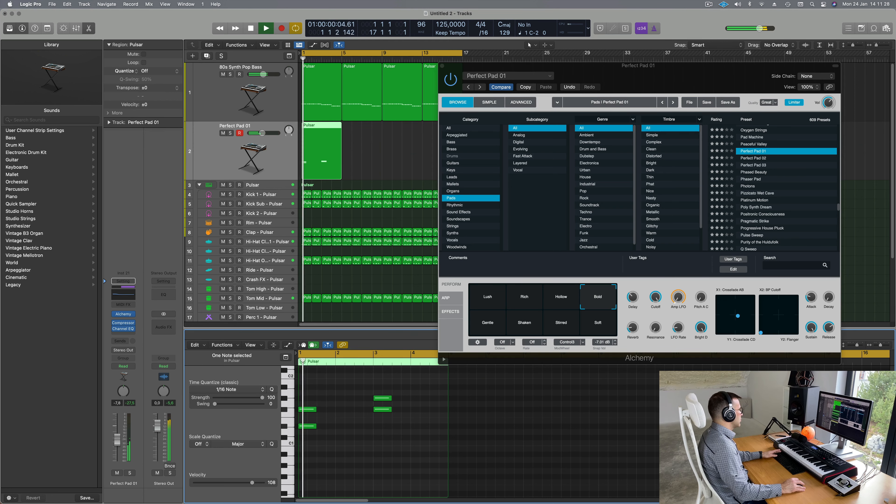
click(120, 341)
Step: Send the Perfect Pad 01 track to Bus 4
mouse_move(122, 354)
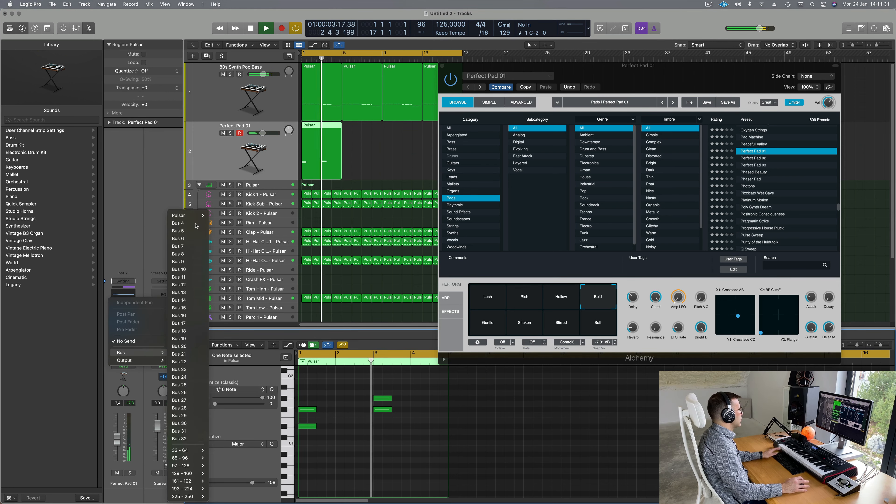
click(179, 238)
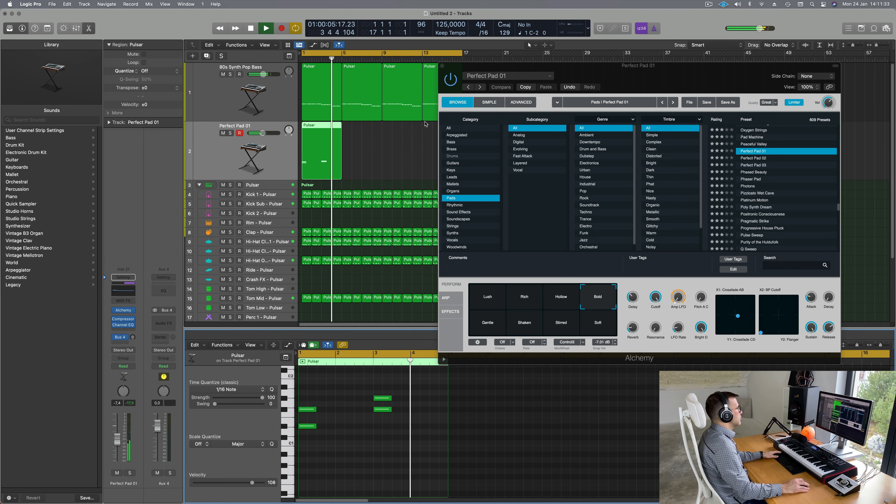
key(space)
key(space)
Step: Insert a stereo SilverVerb on Aux 4 with the grandiose preset and 100% wet
click(158, 320)
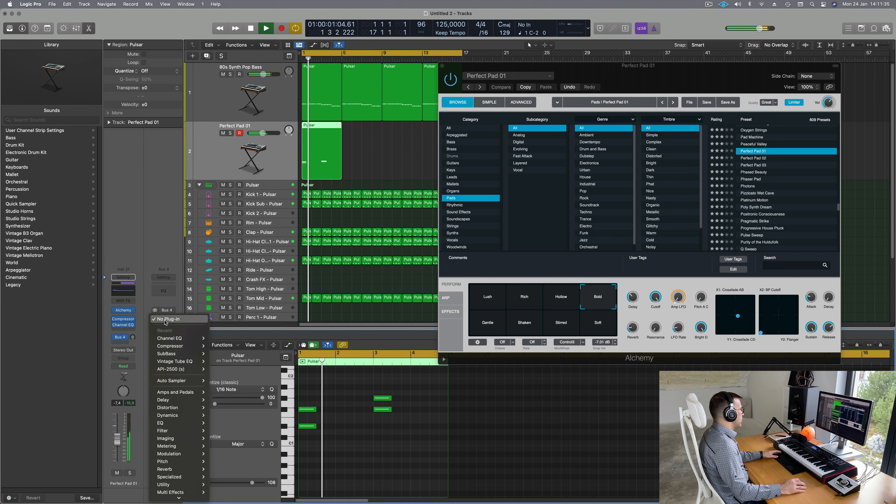
mouse_move(188, 425)
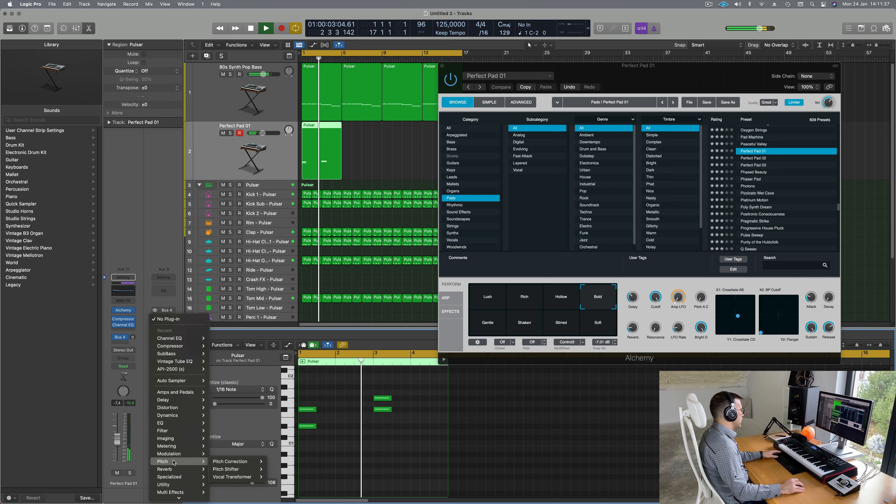
mouse_move(180, 471)
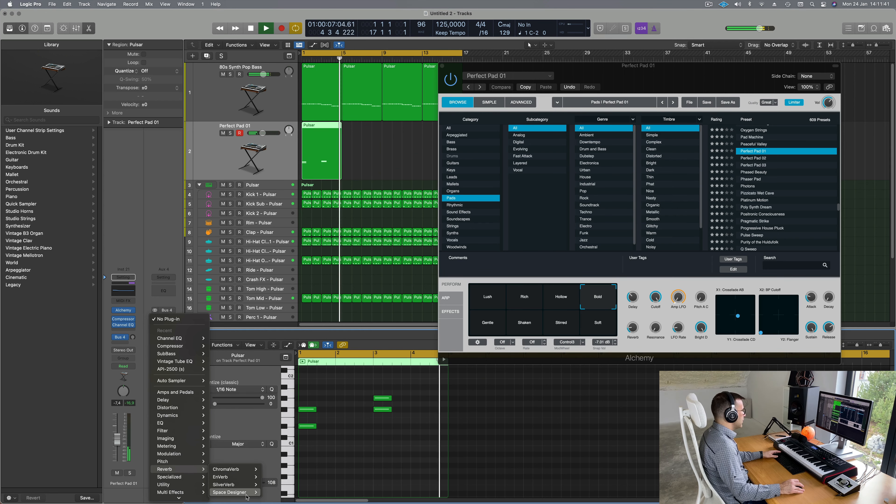
mouse_move(249, 492)
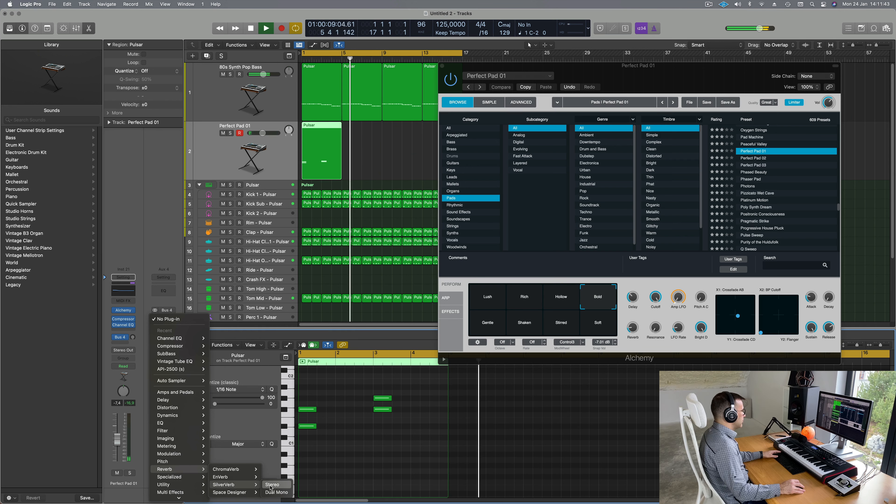
click(272, 485)
click(346, 109)
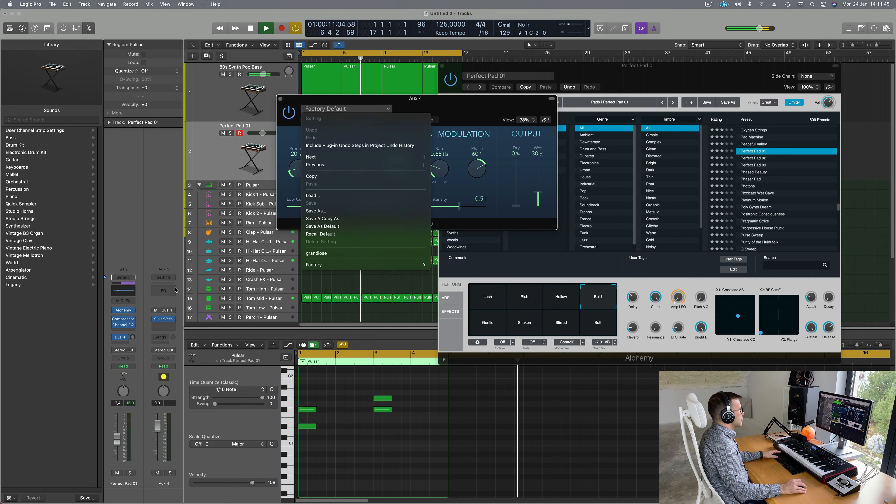
click(352, 252)
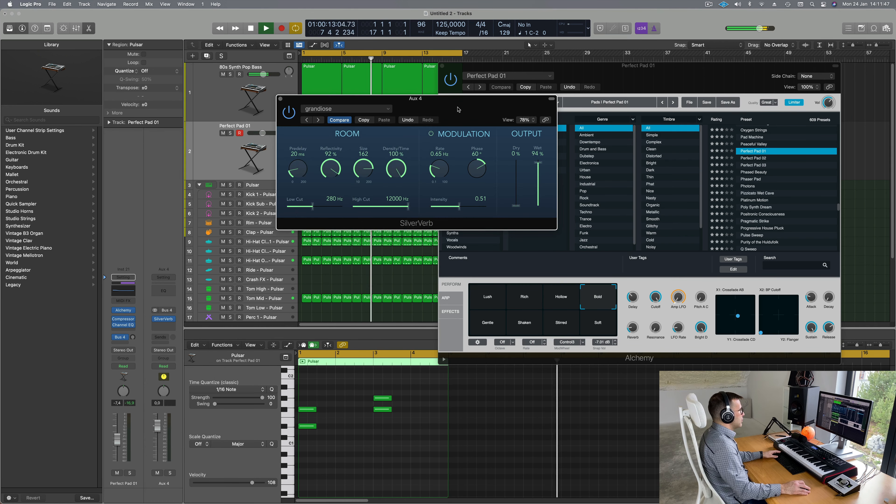
drag(537, 164, 538, 158)
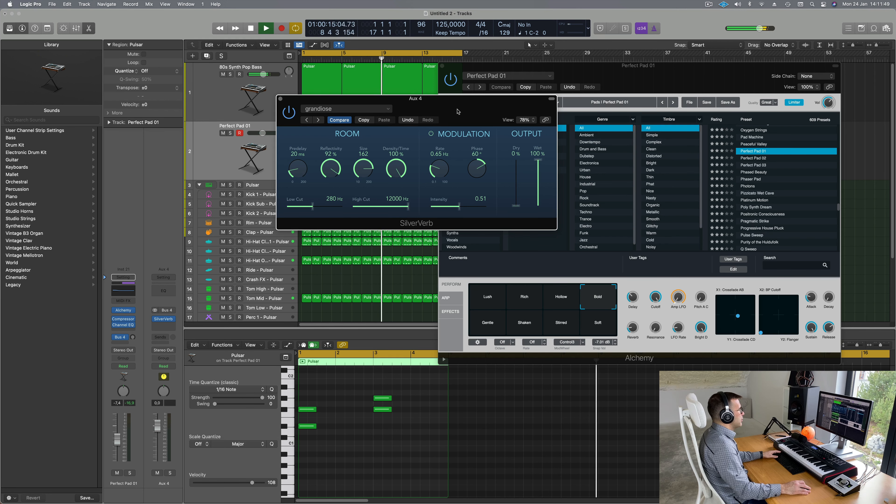
drag(458, 110, 674, 147)
key(Return)
key(Return)
key(space)
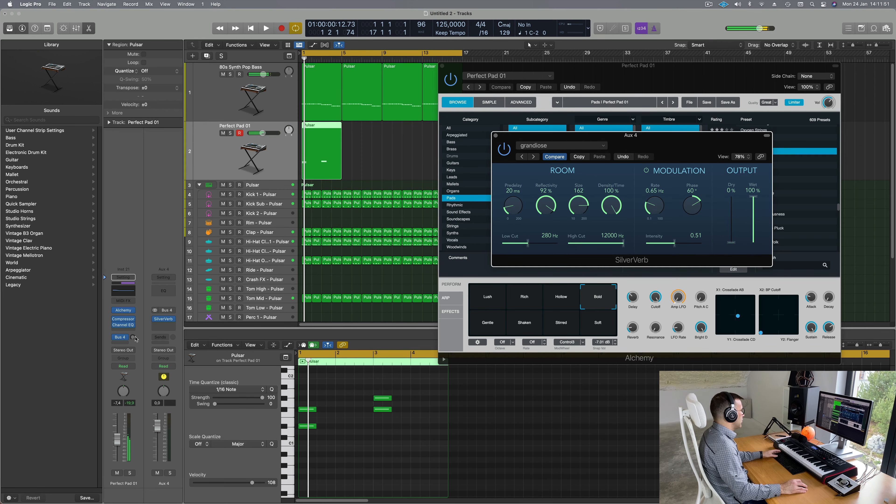
key(space)
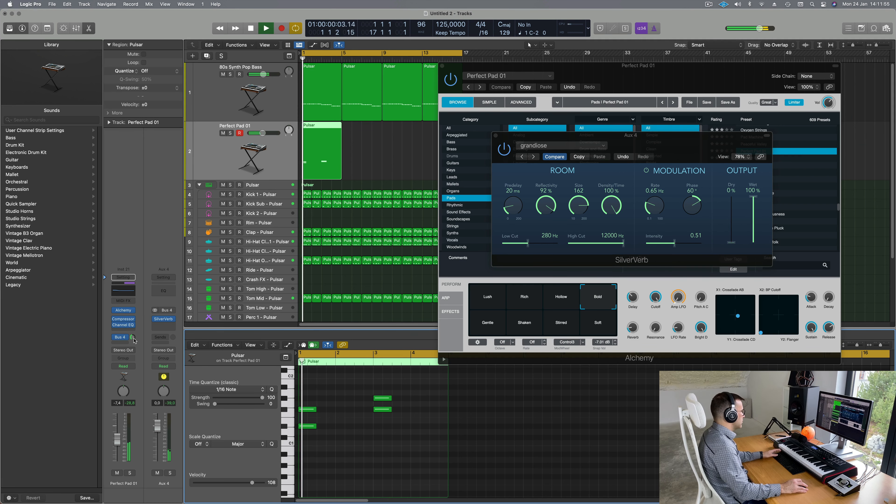
Step: Enable the aux Channel EQ's low cut at about 256 Hz
click(168, 292)
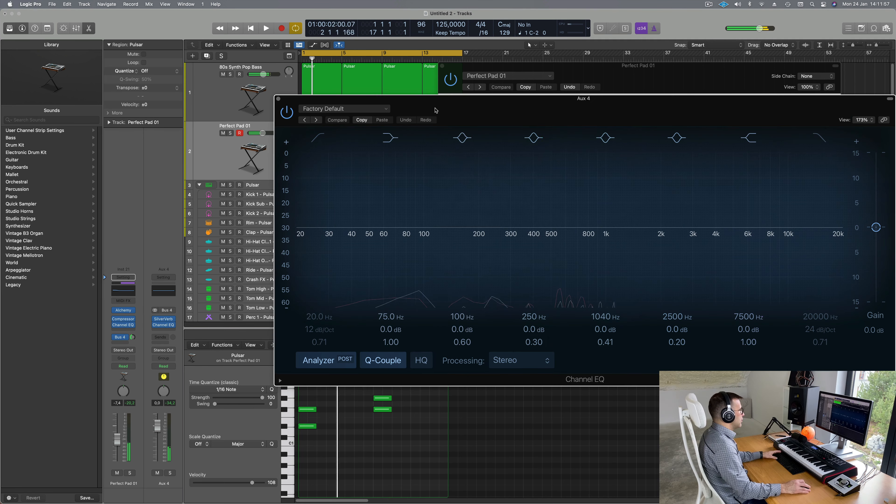
click(394, 204)
drag(395, 204, 504, 174)
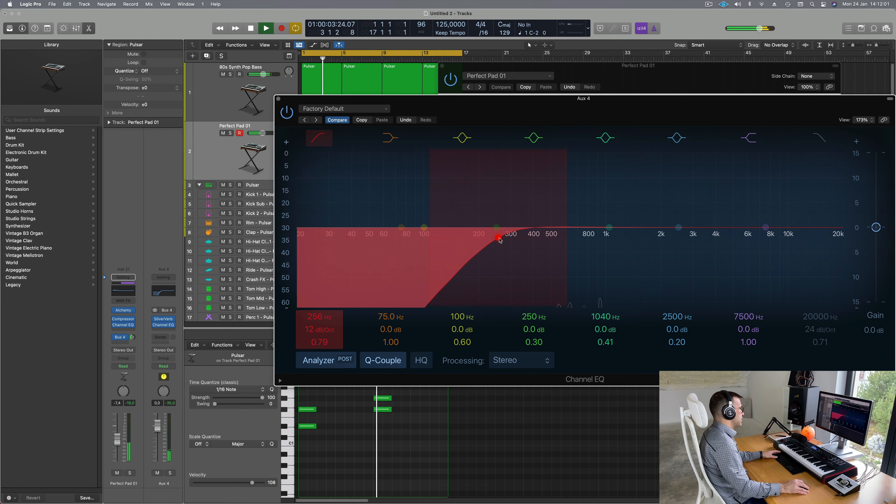
click(278, 99)
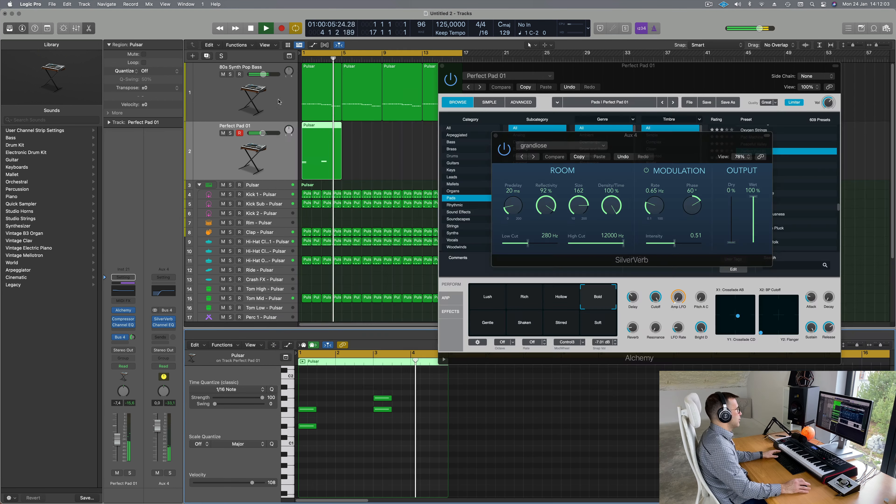
Step: Repeat the Perfect Pad 01 region with Cmd+R to fill bars 5–16, then select all four regions
drag(596, 80, 515, 166)
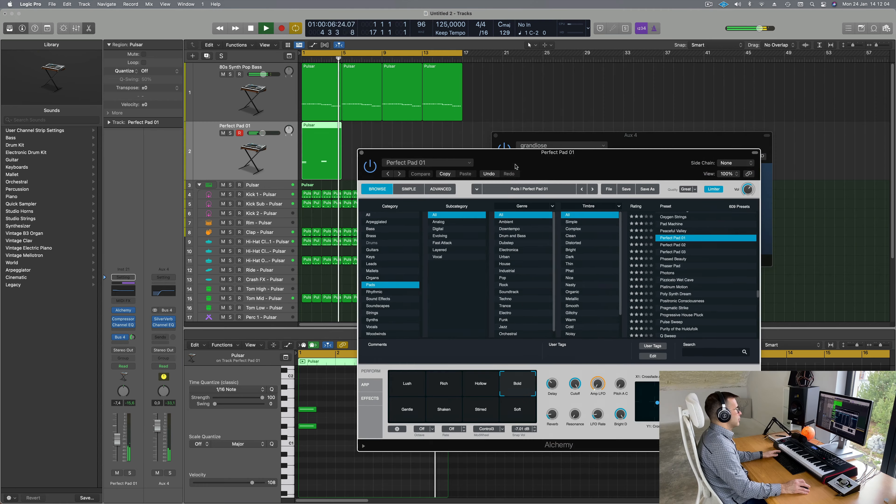
click(362, 153)
drag(373, 141, 321, 158)
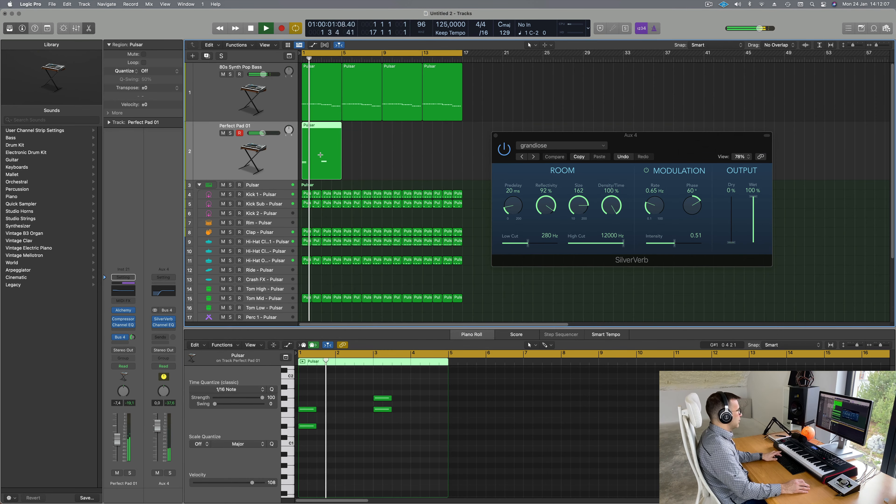
key(super+r)
key(super+r)
key(super+r)
drag(658, 143, 656, 117)
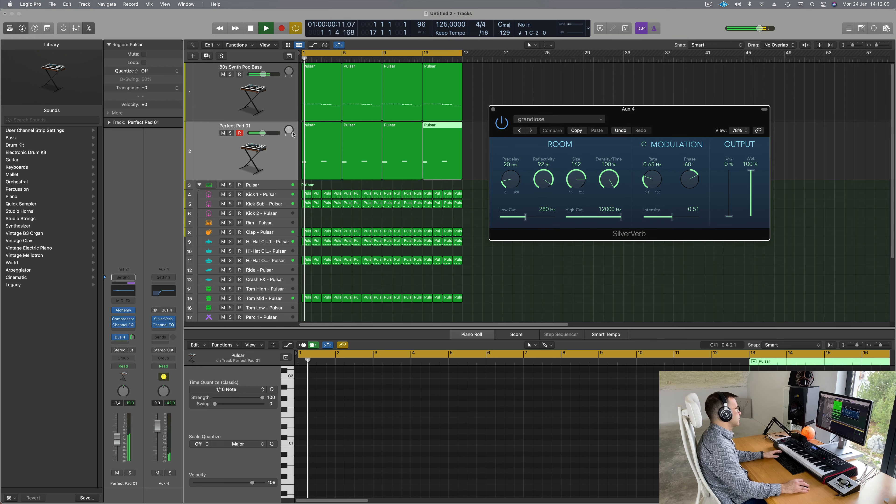
click(213, 157)
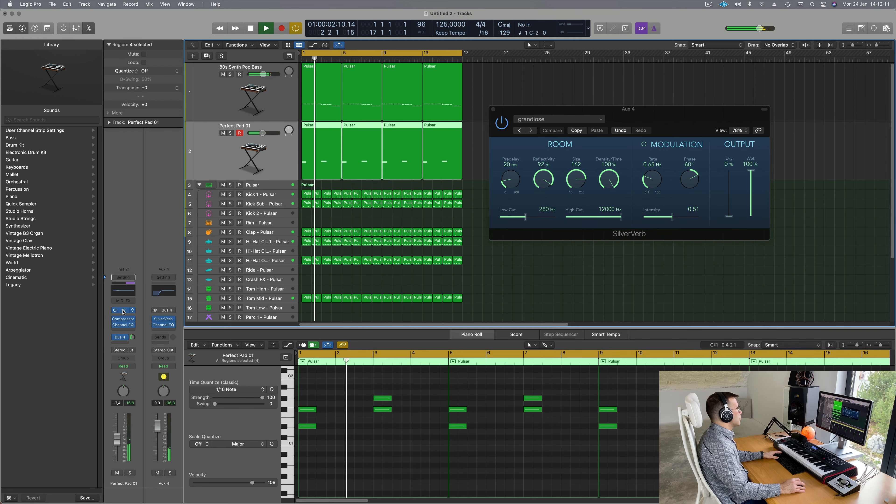
Step: Audition Gentle, Shaken, Stirred and Soft pad variations, settling on Lush
click(124, 311)
drag(546, 148, 416, 116)
click(272, 377)
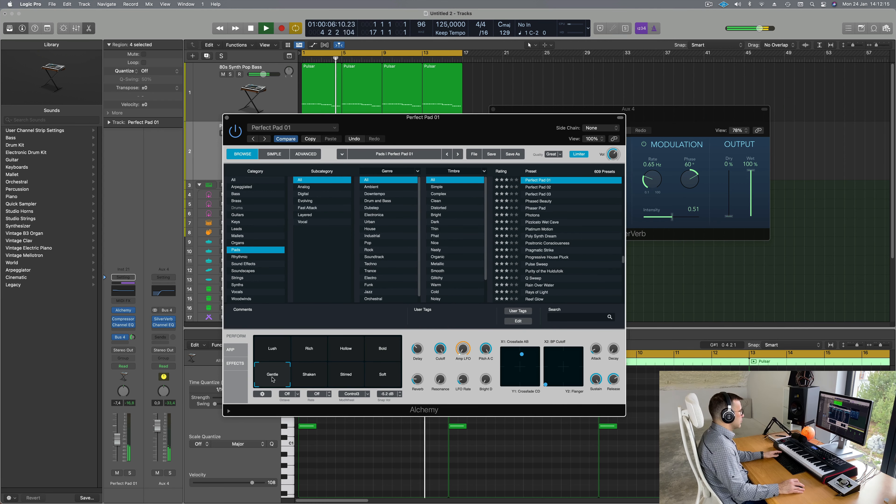
click(307, 380)
click(348, 377)
key(space)
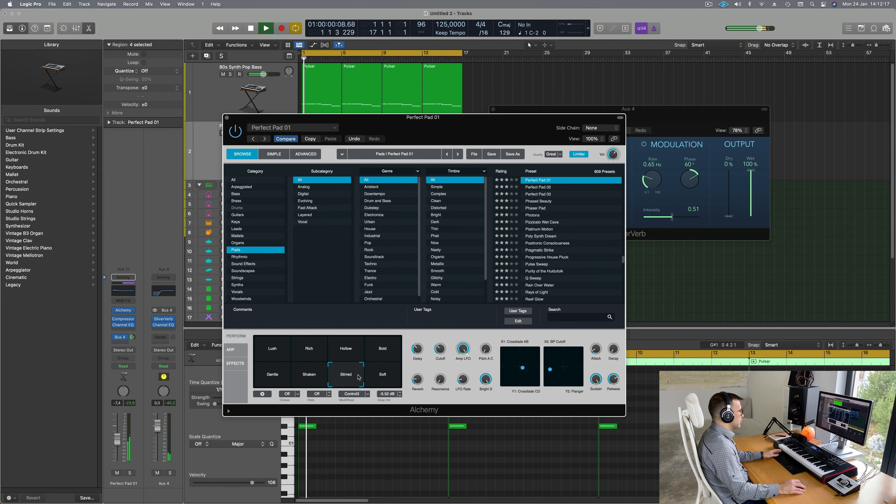
click(383, 377)
click(279, 355)
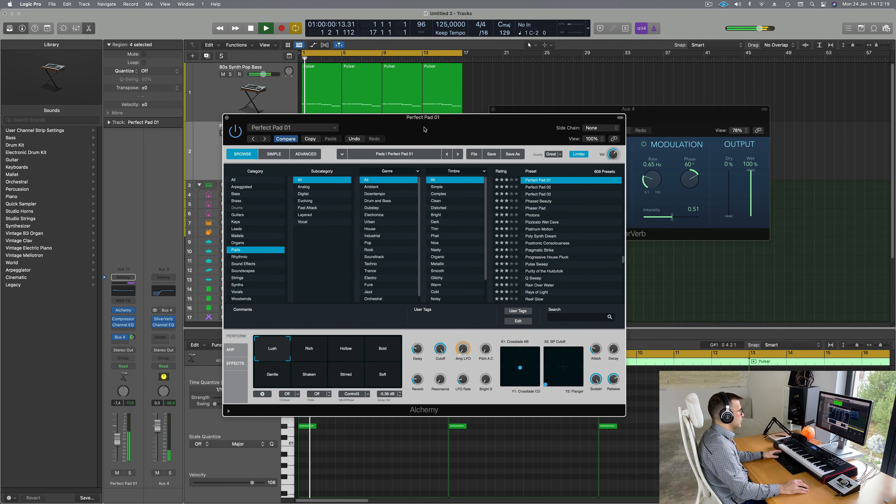
drag(425, 129, 839, 122)
key(space)
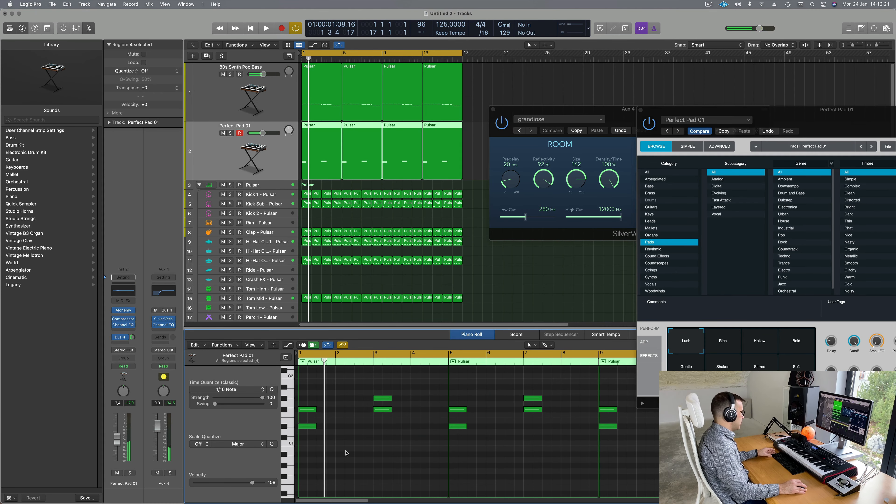
Step: Shift the selected pad notes up seven semitones and play them back
scroll(326, 414, up, 3)
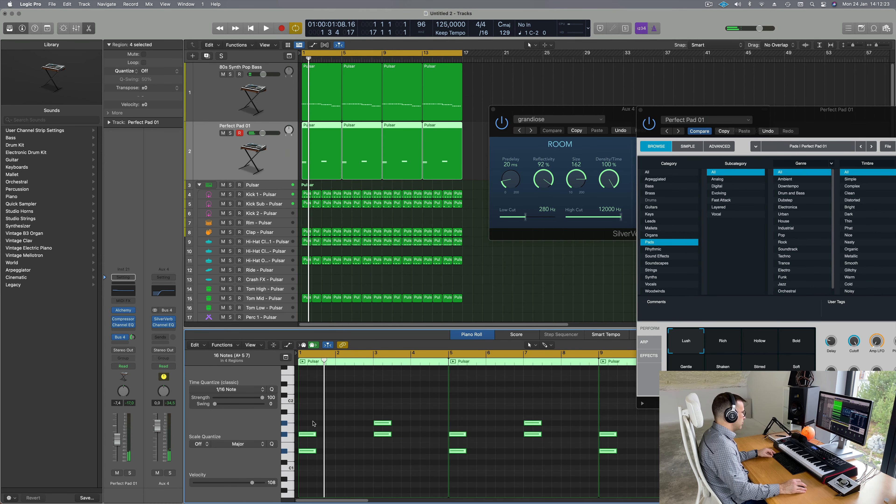
drag(309, 434, 311, 398)
scroll(335, 439, down, 1)
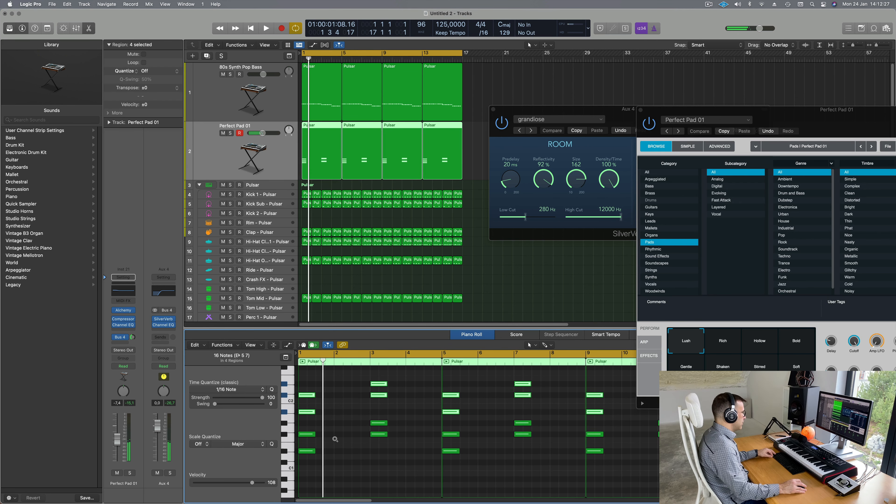
key(space)
scroll(335, 440, down, 1)
scroll(335, 439, down, 1)
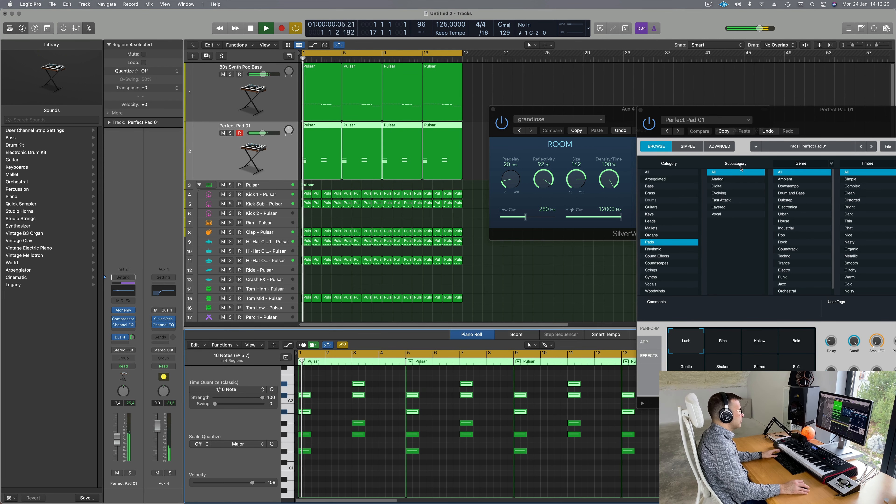
drag(776, 113, 567, 127)
Step: Deselect the pad notes and switch the pad back to the Bold variation
click(354, 471)
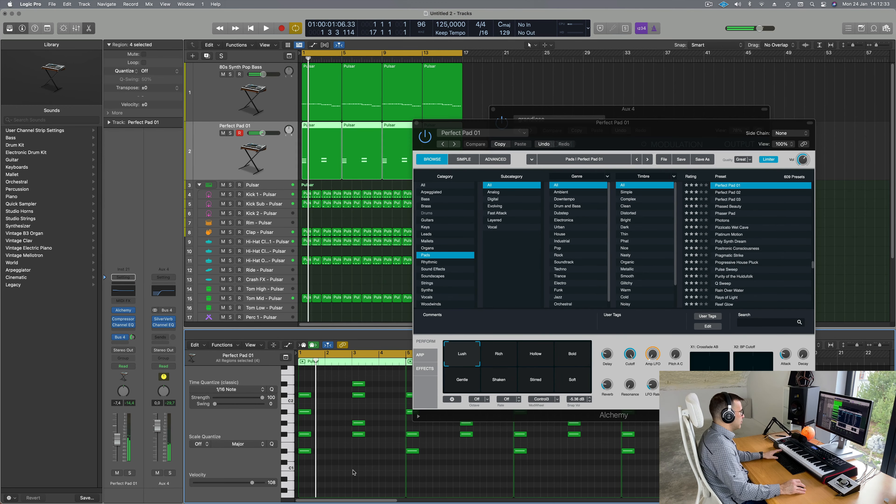
key(Return)
key(space)
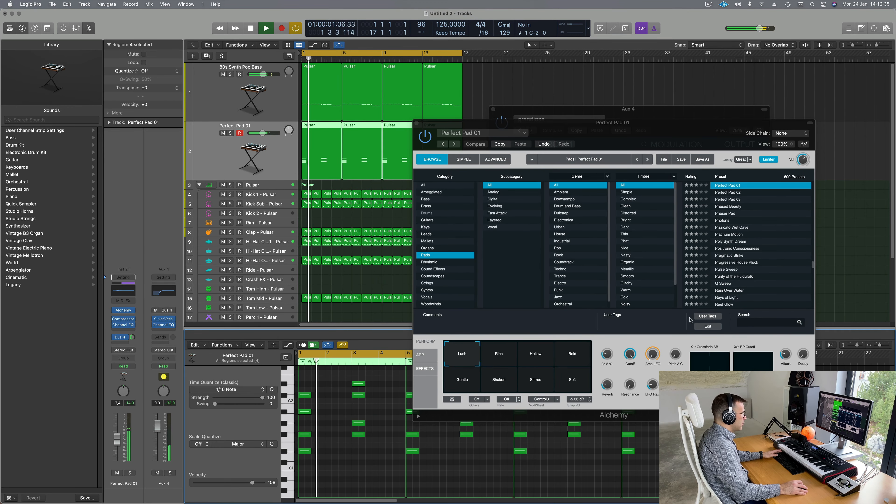
click(573, 350)
key(space)
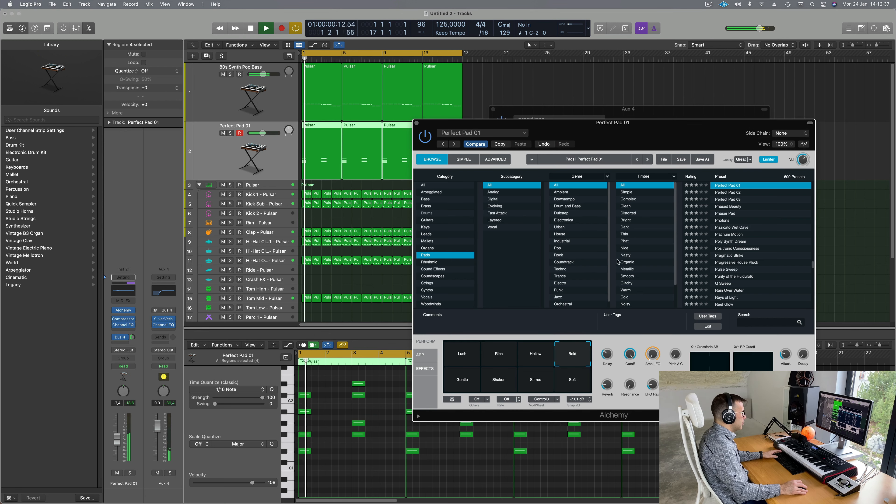
drag(671, 122, 664, 103)
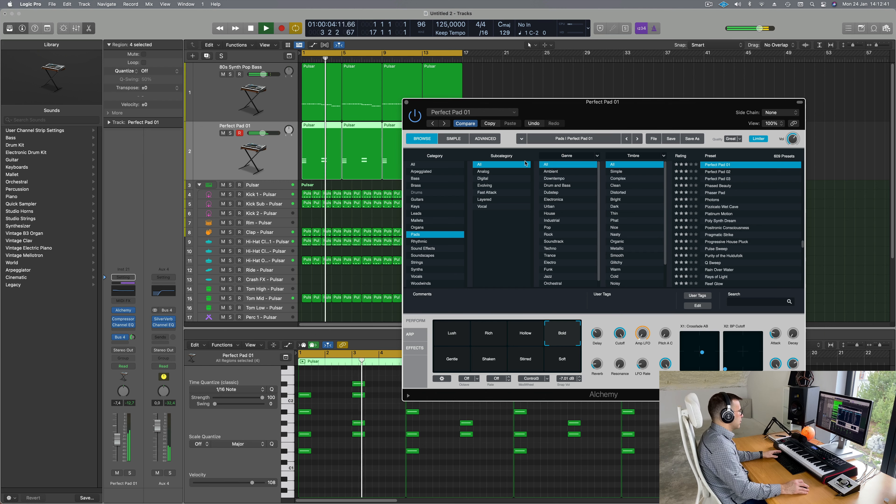
drag(679, 112, 654, 153)
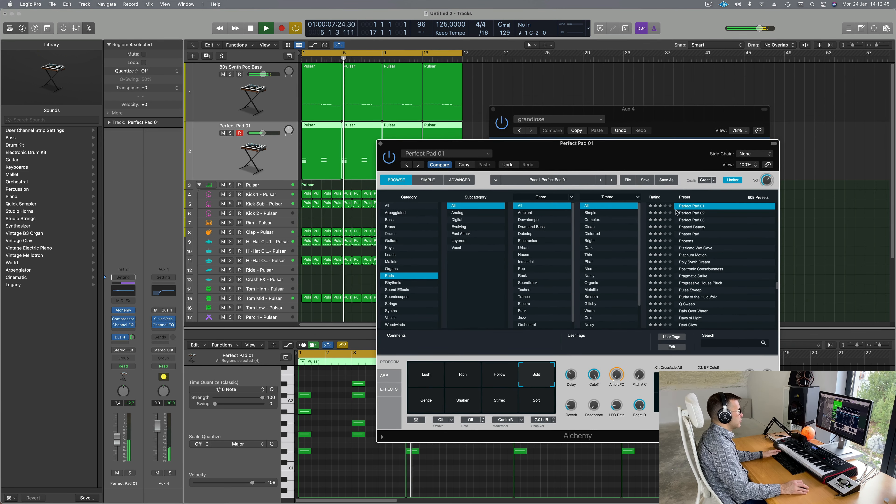
Step: Audition the Phased Beauty, Photons and Platinum Motion pad presets
click(694, 229)
key(space)
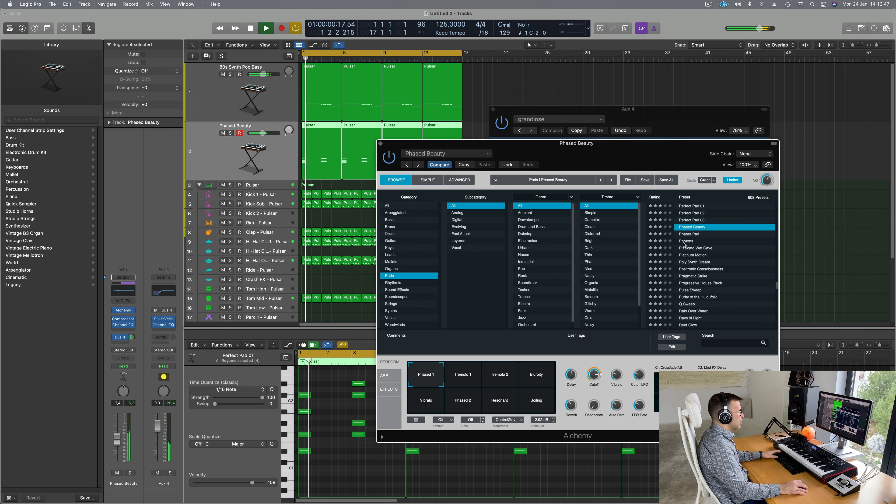
click(684, 241)
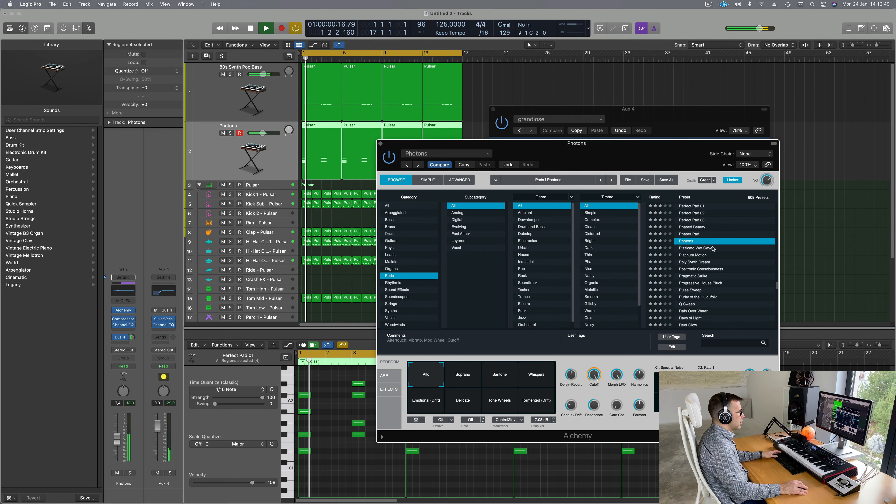
scroll(713, 248, down, 3)
click(693, 229)
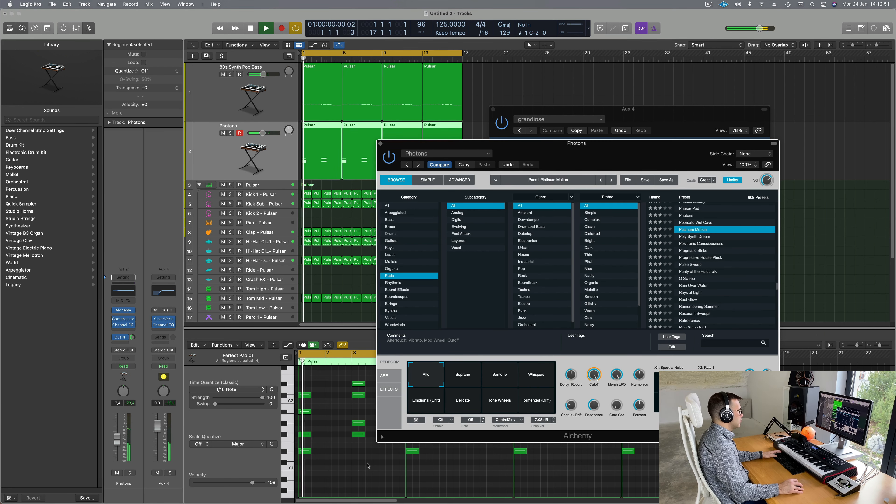
key(space)
Step: Raise the pad notes about an octave and return to the Perfect Pad 01 preset
key(alt+shift+Up)
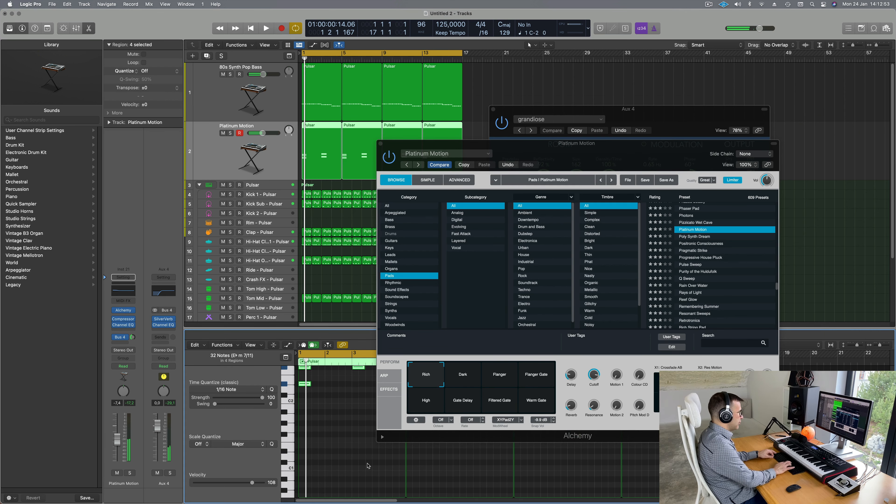
scroll(692, 221, up, 3)
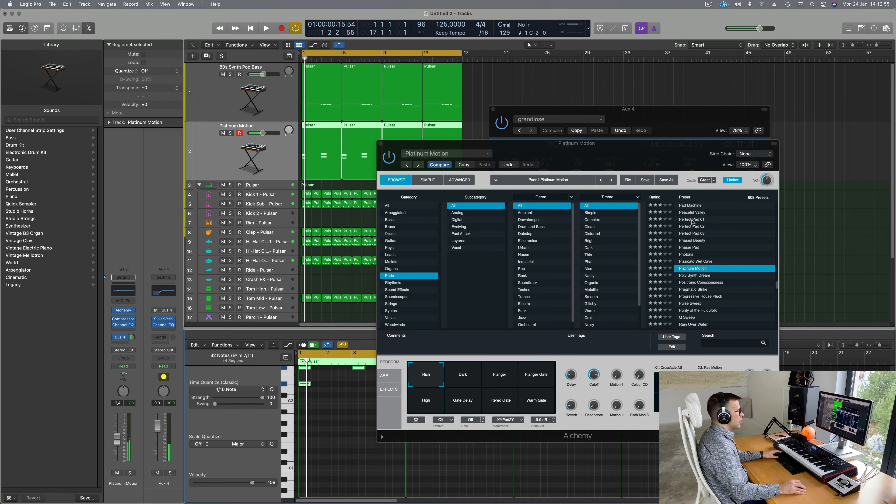
click(698, 221)
key(space)
drag(621, 155, 692, 105)
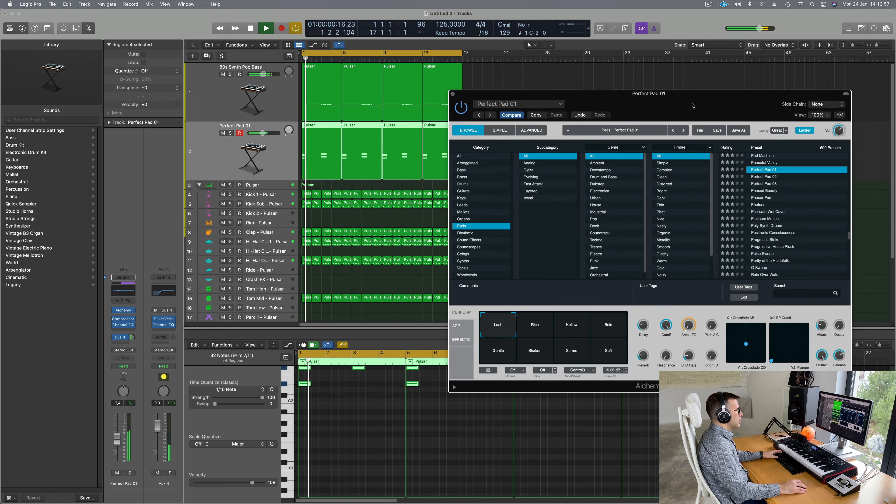
key(space)
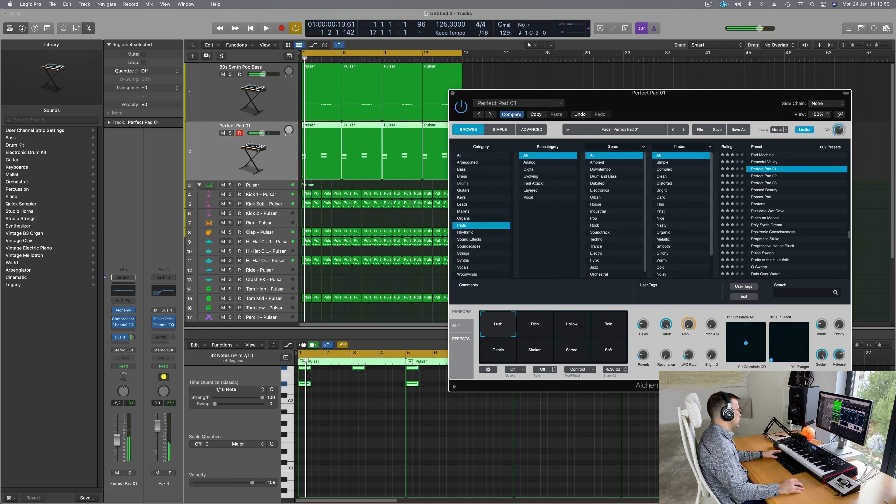
Step: Lower the pad track's fader and close the Alchemy window
drag(117, 440, 117, 445)
key(space)
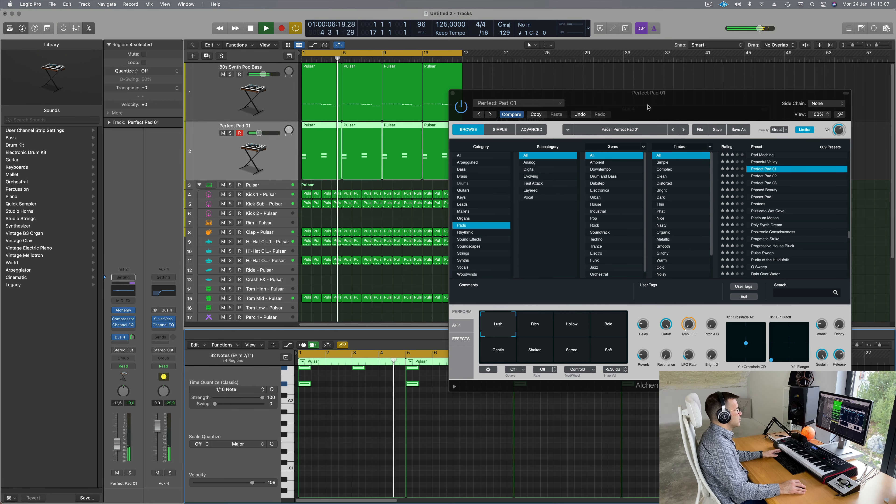
drag(673, 94, 571, 146)
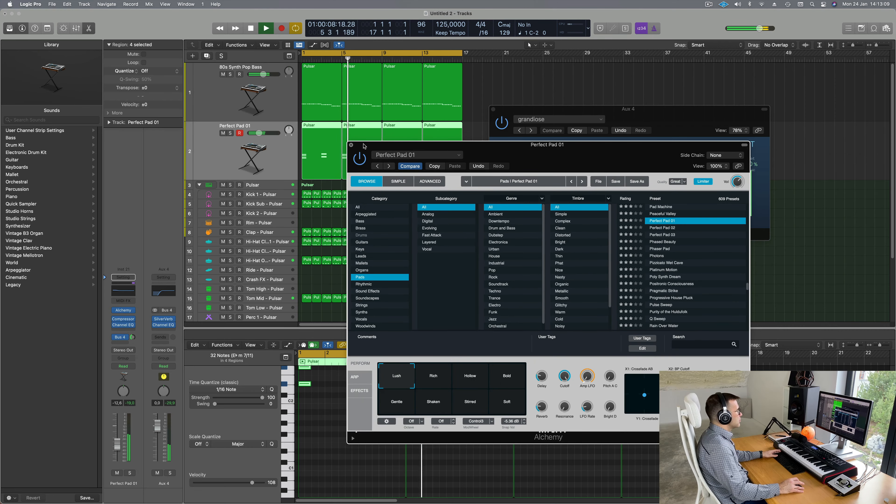
click(351, 145)
drag(620, 111, 611, 121)
Step: Duplicate the 80s Synth Pop Bass track with Cmd+D and mute the copy
click(484, 119)
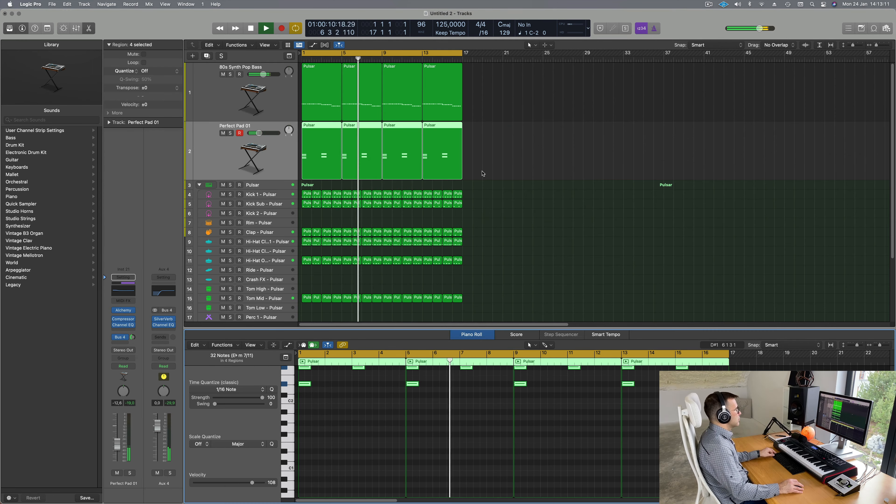
scroll(483, 174, down, 1)
click(216, 155)
key(Return)
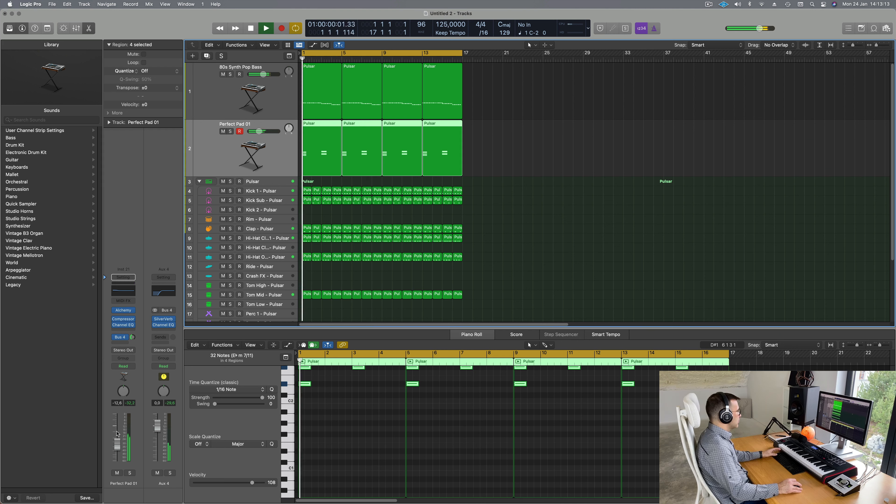
key(Up)
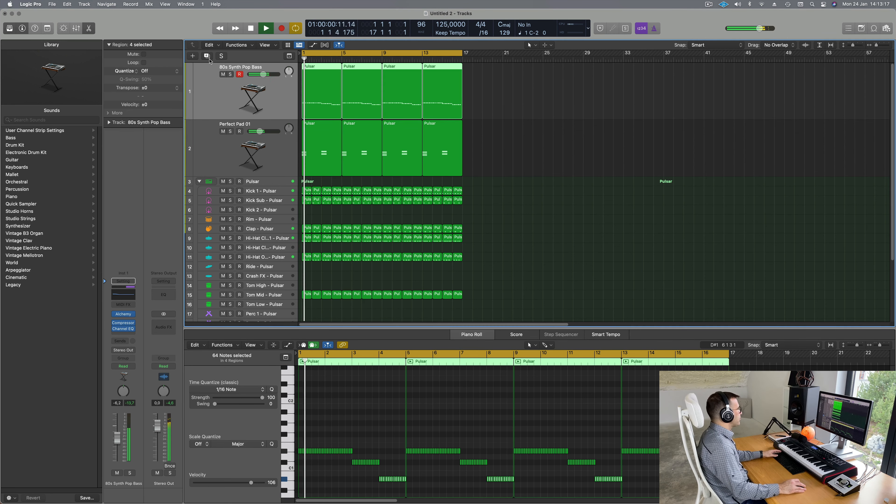
key(super+d)
drag(530, 106, 322, 141)
click(222, 131)
Step: Open the original bass track's Alchemy and choose the Punchy variation
key(Up)
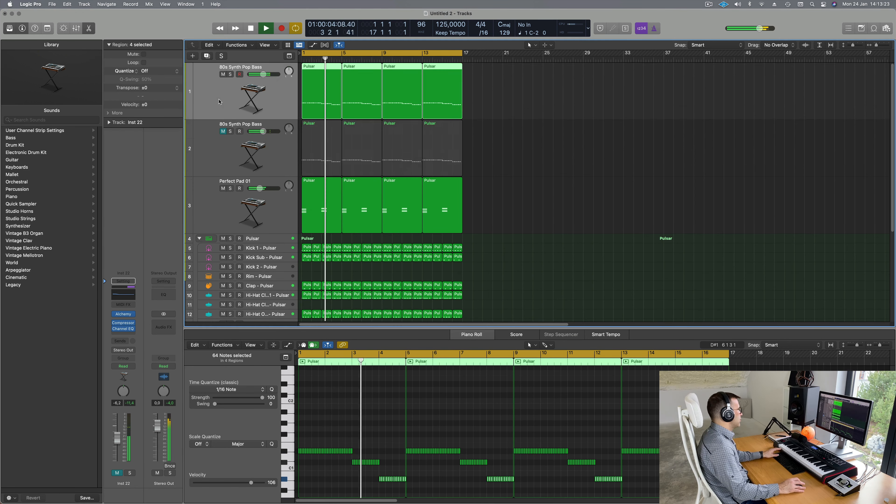
click(123, 314)
drag(665, 77, 509, 124)
click(332, 347)
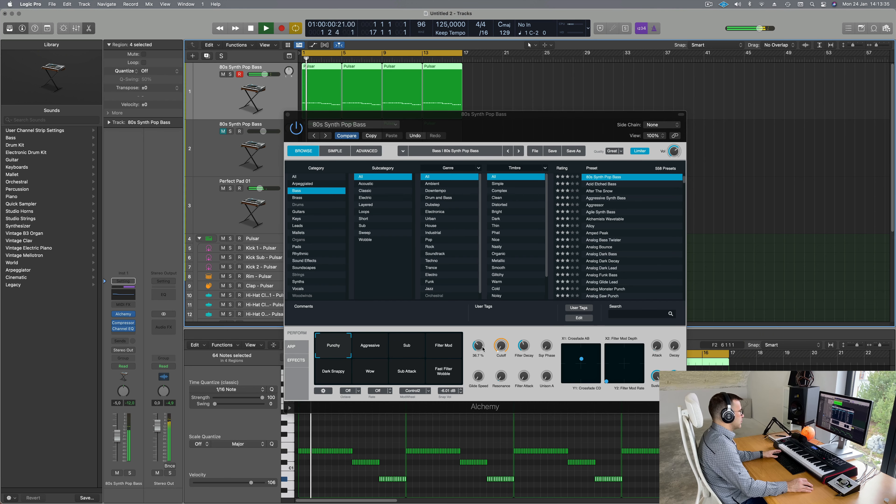
Step: Raise a bass parameter to 44.8% and try Aggressive, Filter Mod, Wobble, Sub Attack, Wow and Dark Snappy variations
drag(484, 349, 483, 338)
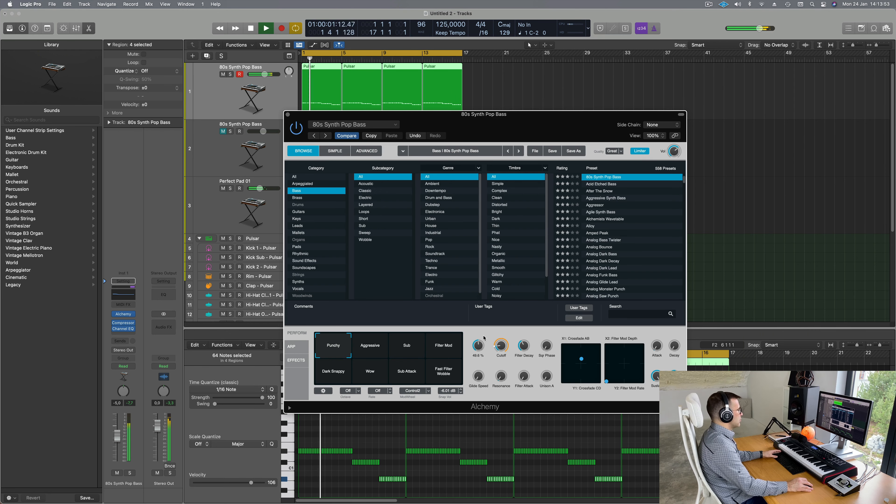
click(377, 350)
click(448, 349)
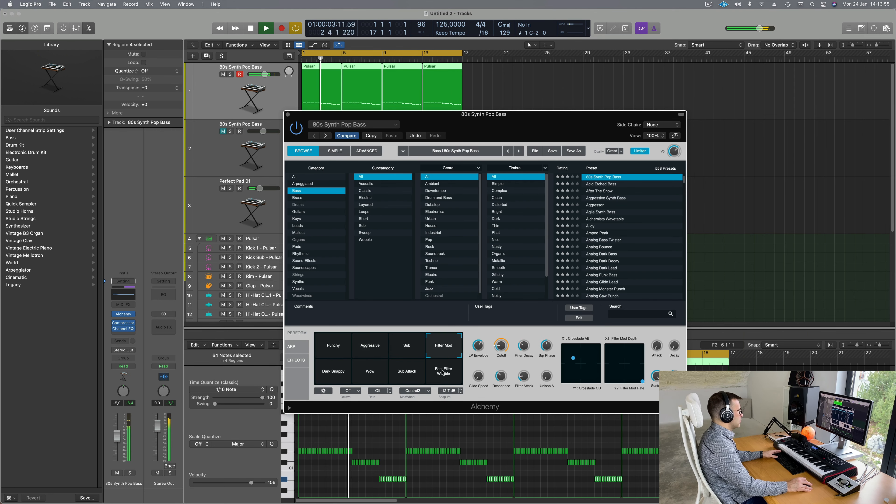
click(444, 372)
click(407, 374)
click(375, 381)
click(331, 373)
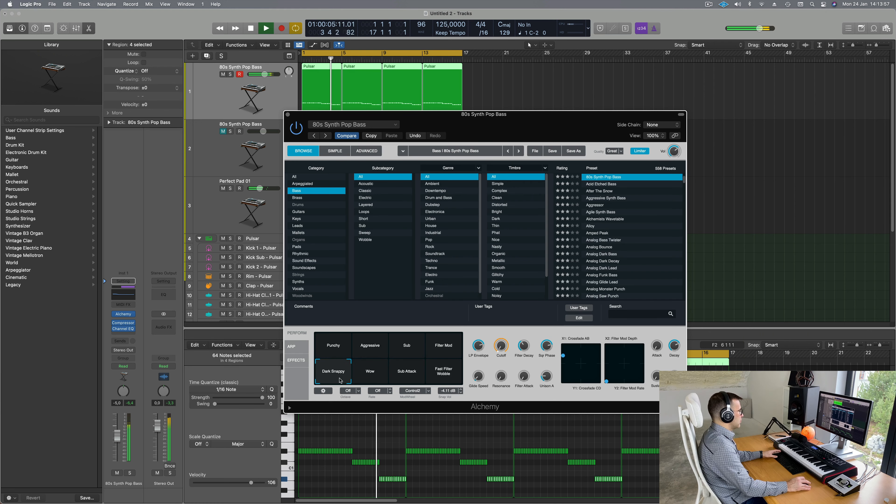
click(327, 346)
Step: Compare Dark Snappy against Punchy and settle on Punchy
click(329, 376)
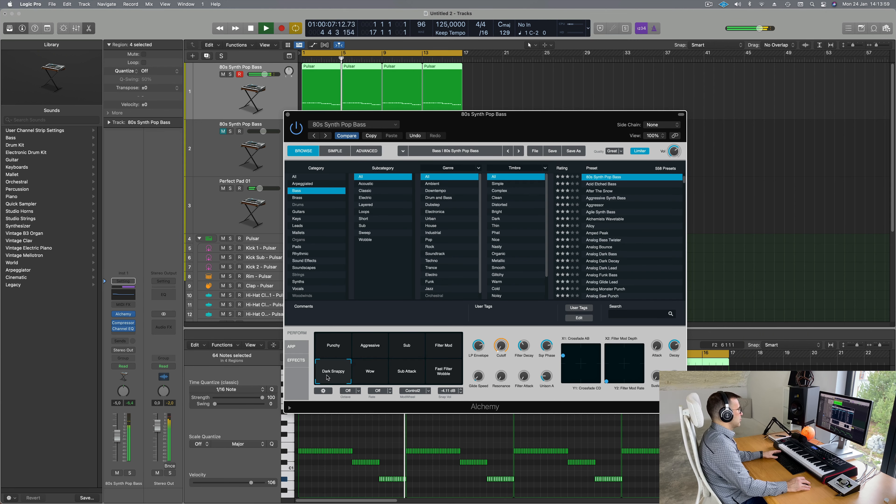
drag(507, 141, 547, 125)
click(373, 331)
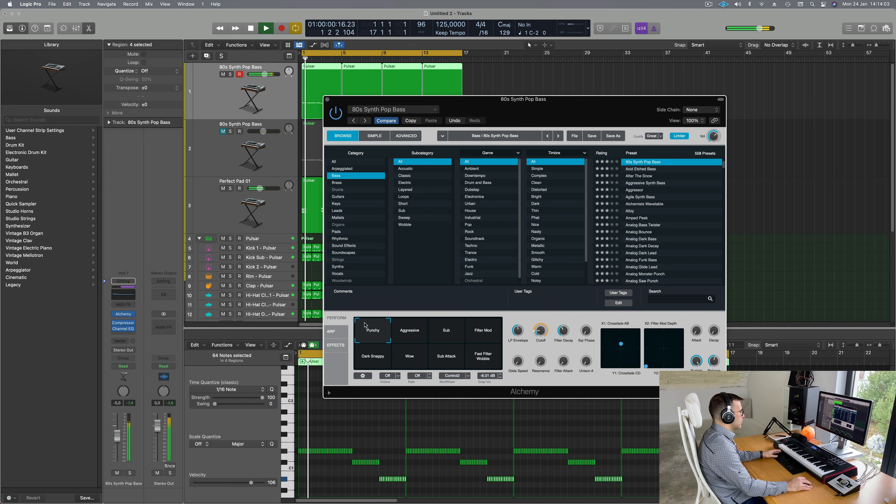
click(386, 359)
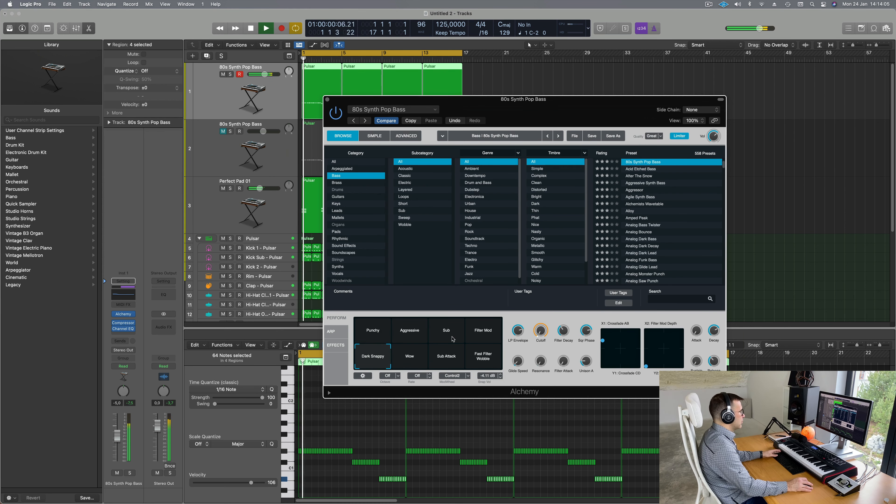
key(space)
click(378, 334)
key(space)
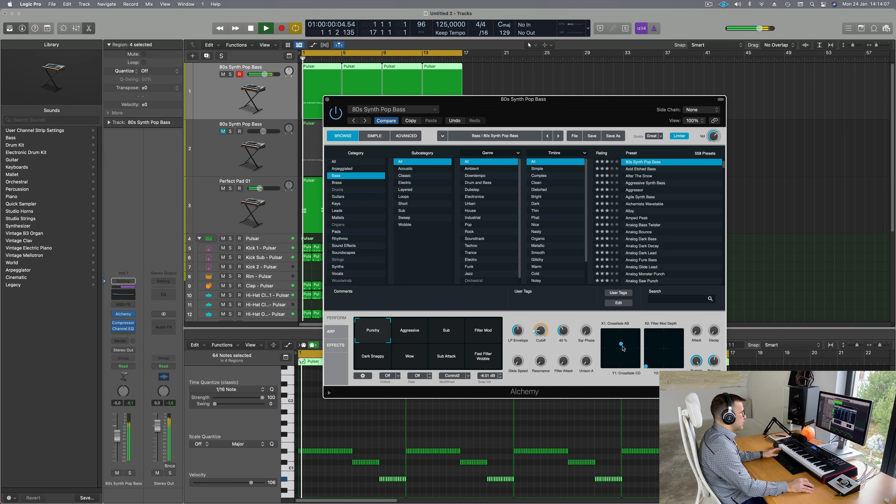
Step: Sweep the X1/Y1 crossfade left, lower the cutoff to 20.7%, and close Alchemy
click(614, 333)
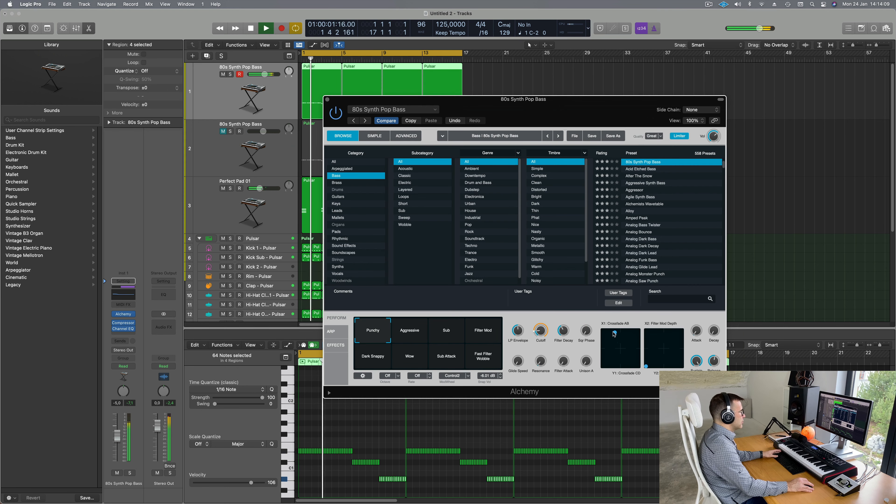
drag(614, 332, 612, 332)
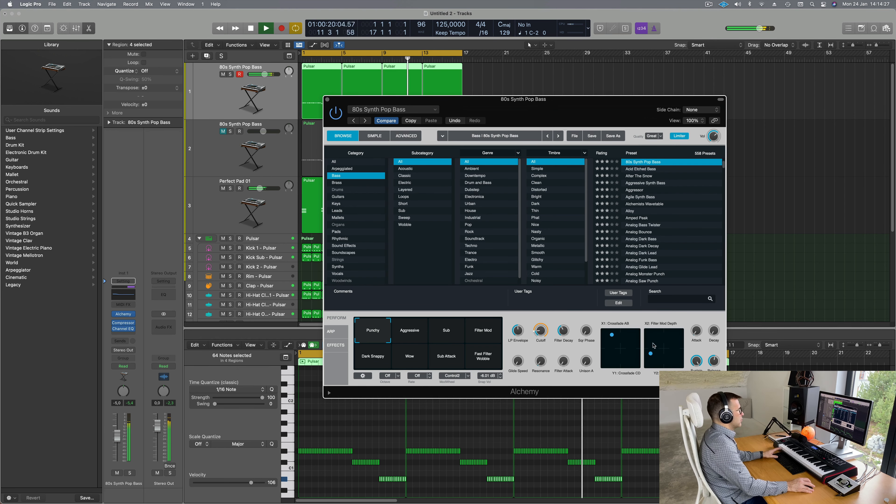
key(Return)
drag(586, 107, 602, 108)
key(Return)
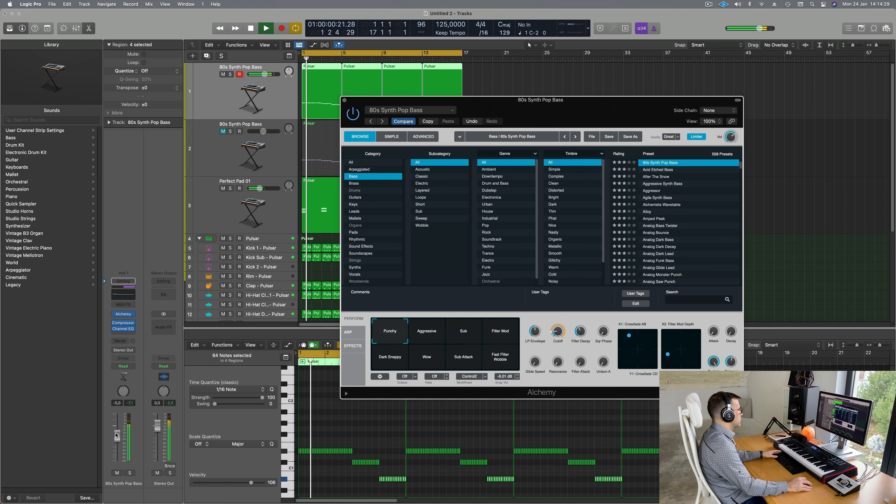
key(Return)
drag(554, 332, 558, 337)
drag(583, 112, 517, 238)
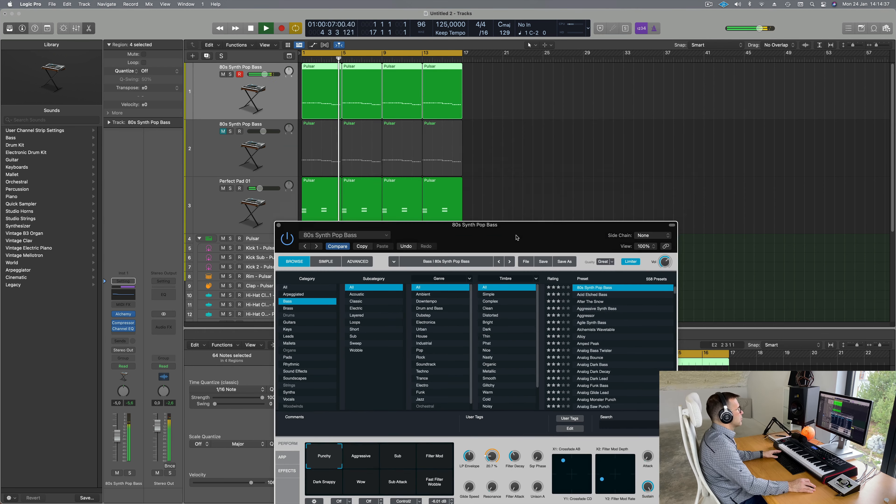
key(super+w)
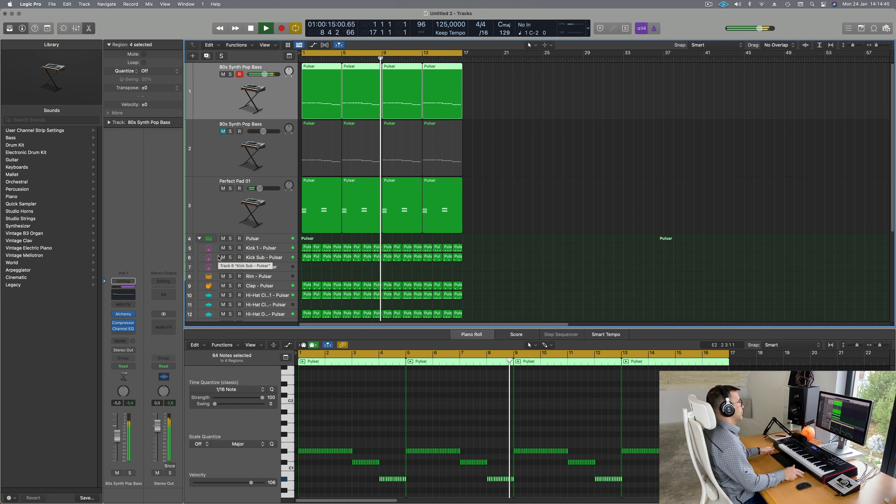
Step: Turn the bass fader down to -8.6 dB during playback and select the Perfect Pad 01 track
key(Return)
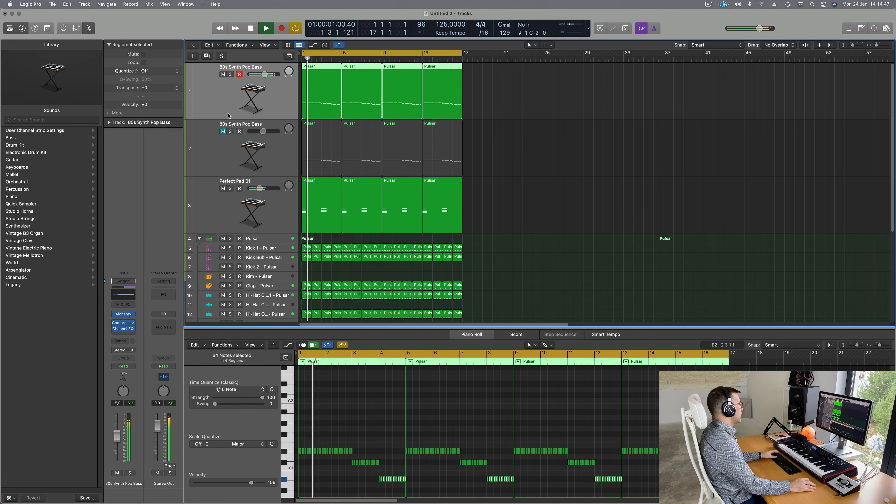
key(Return)
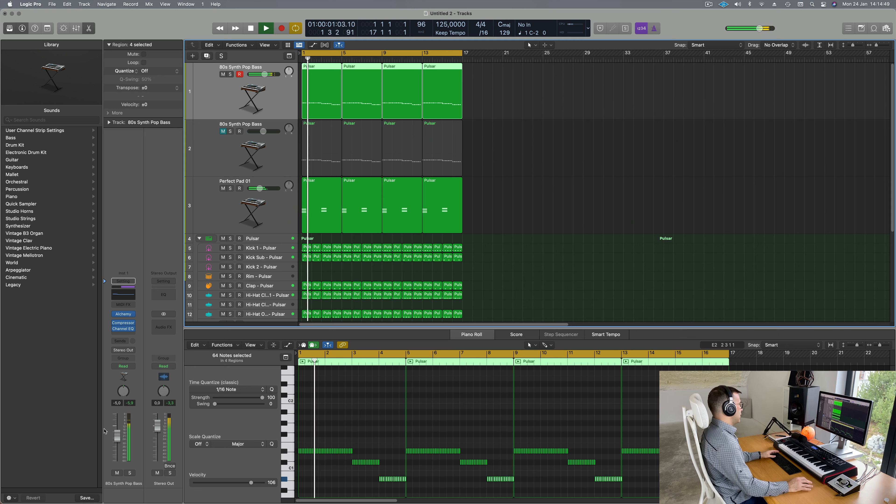
key(Return)
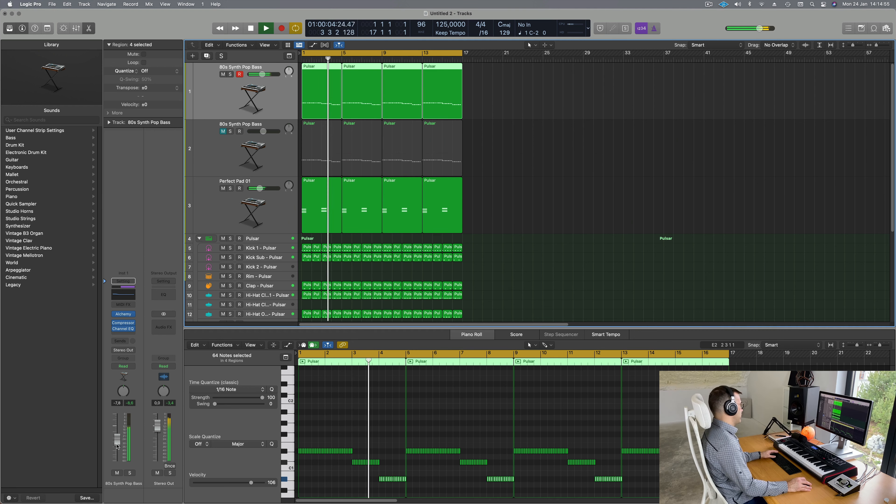
drag(118, 444, 118, 445)
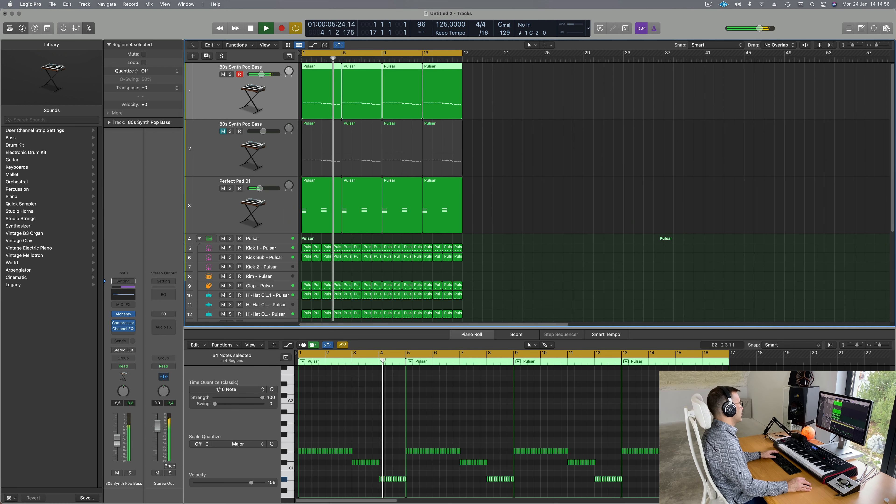
click(225, 207)
Step: Turn on a low-cut in Perfect Pad 01's Channel EQ at 187 Hz, 12 dB/Oct
click(124, 291)
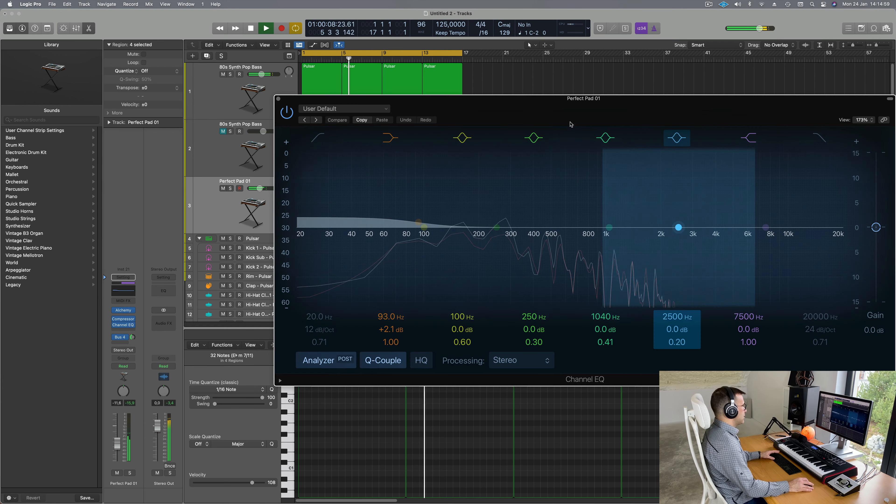
click(320, 137)
drag(349, 203, 480, 194)
key(space)
key(space)
key(space)
key(space)
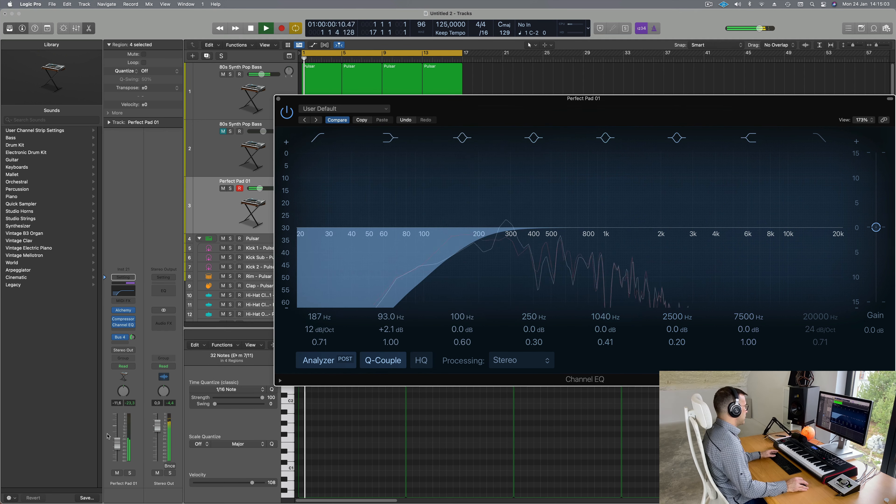
key(space)
key(space)
Step: Raise the Perfect Pad 01 fader to -8.4 dB, check its Bus 4 reverb aux, and close the EQ
drag(117, 444, 117, 441)
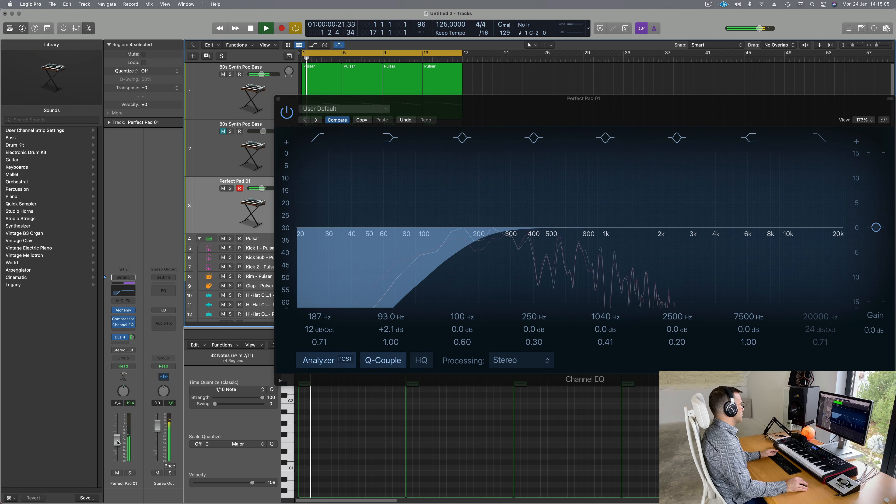
click(133, 336)
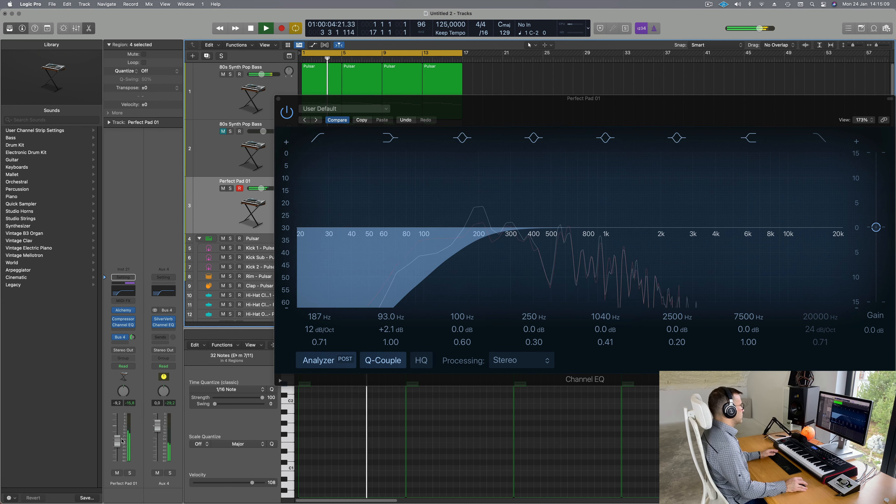
click(278, 99)
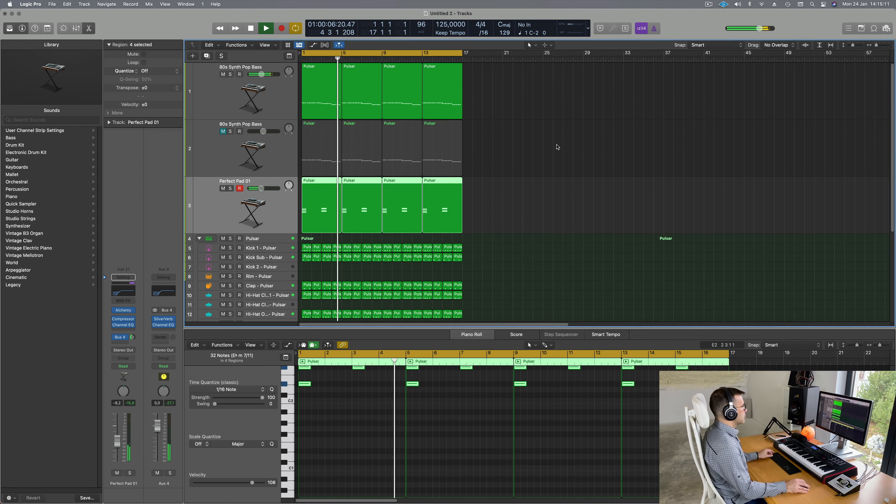
Step: Move the first Tom Mid region onto Perc 1 and rearrange its notes earlier in the beat
scroll(236, 168, down, 2)
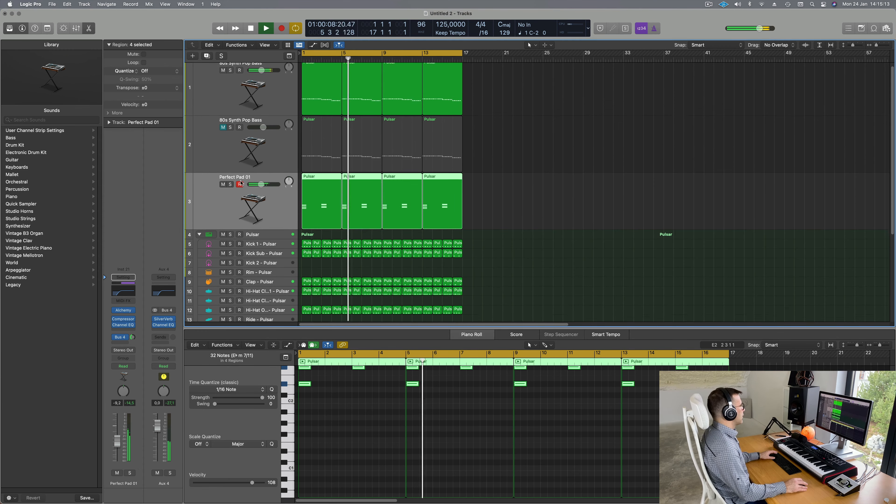
key(Return)
scroll(333, 196, down, 10)
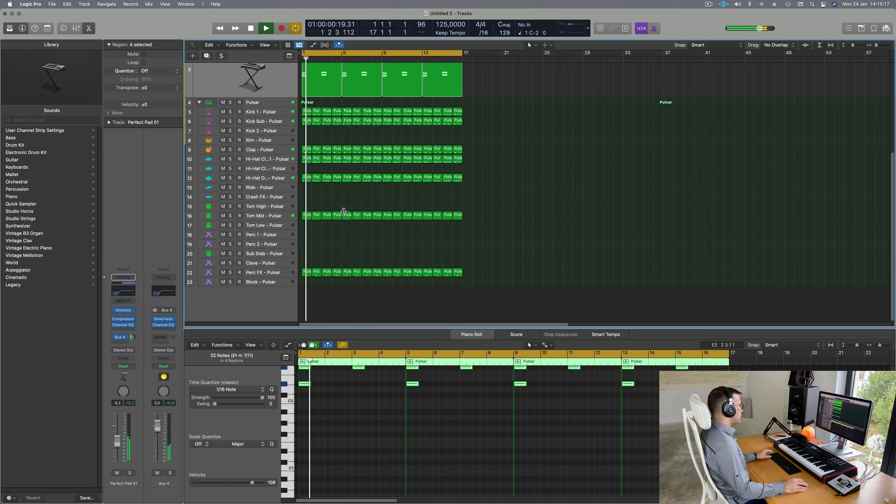
click(306, 216)
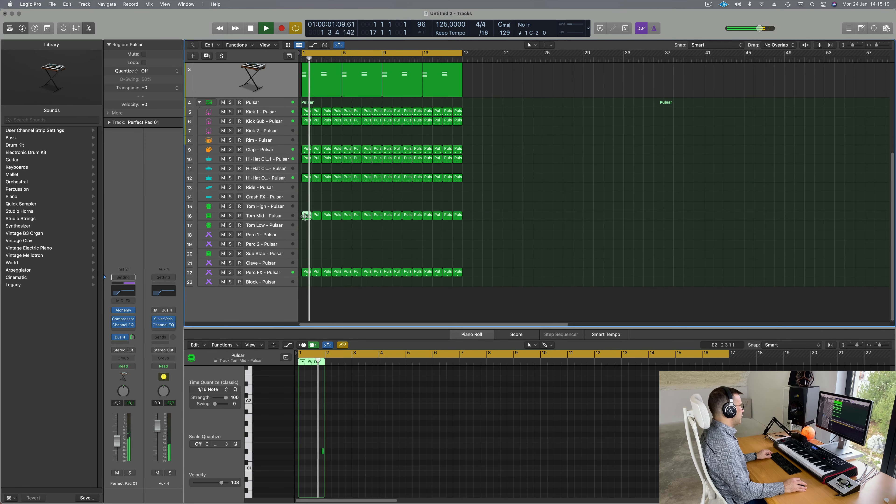
drag(307, 219, 307, 234)
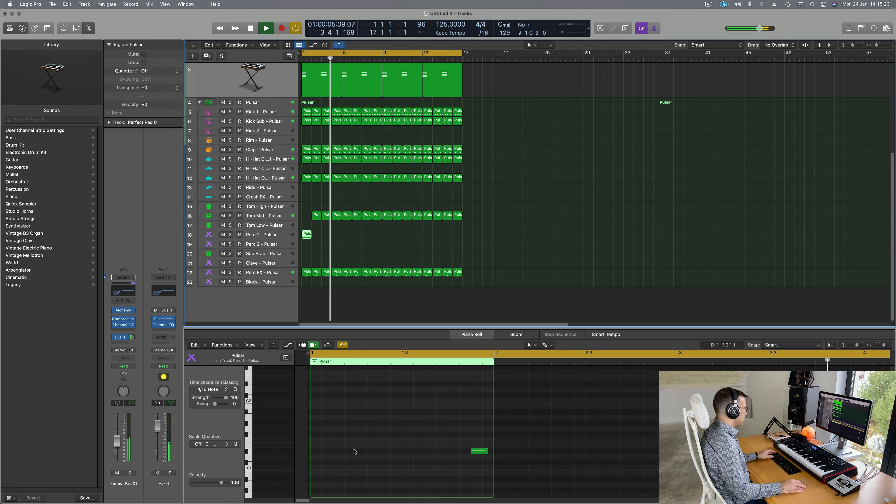
click(468, 451)
drag(469, 453, 389, 456)
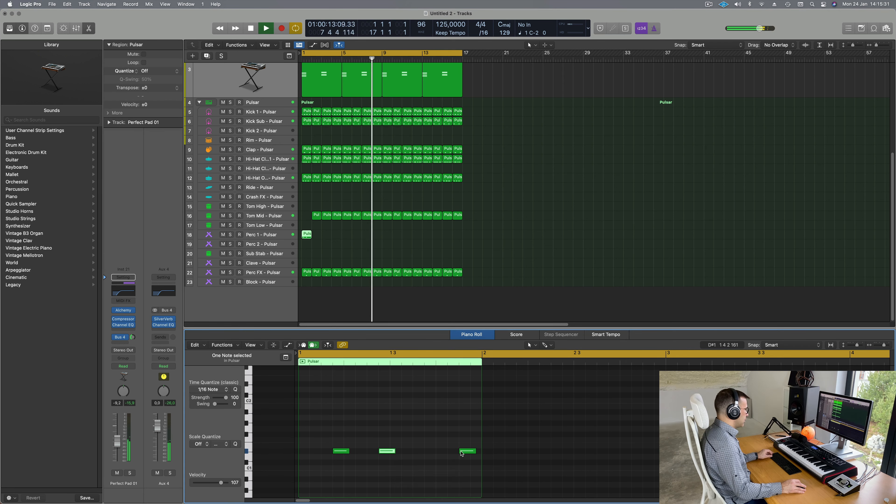
drag(462, 453, 427, 454)
key(space)
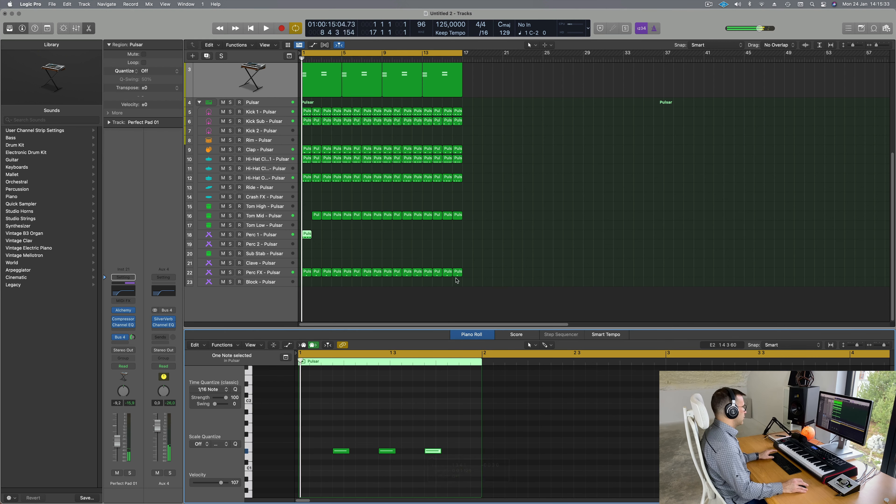
Step: Copy the bar-2 Tom Mid region into bar 1 and select the Perc 1 region's three notes
drag(318, 215, 304, 218)
key(space)
click(282, 236)
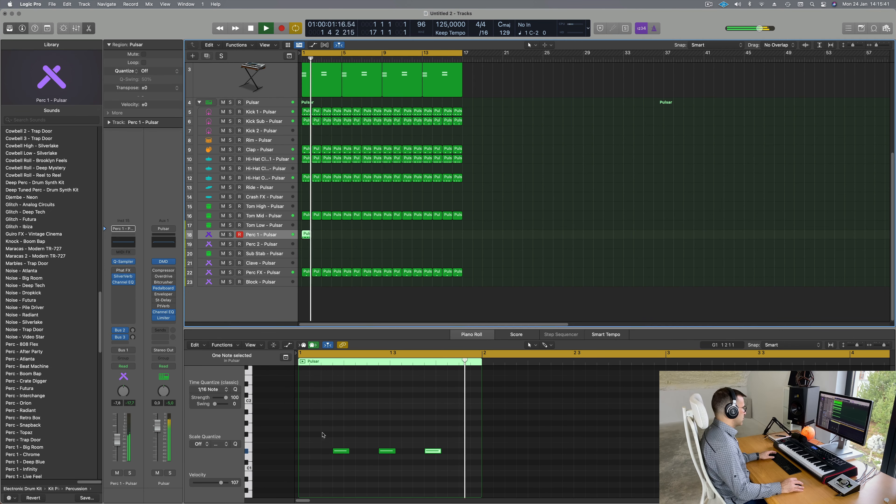
drag(323, 435, 490, 468)
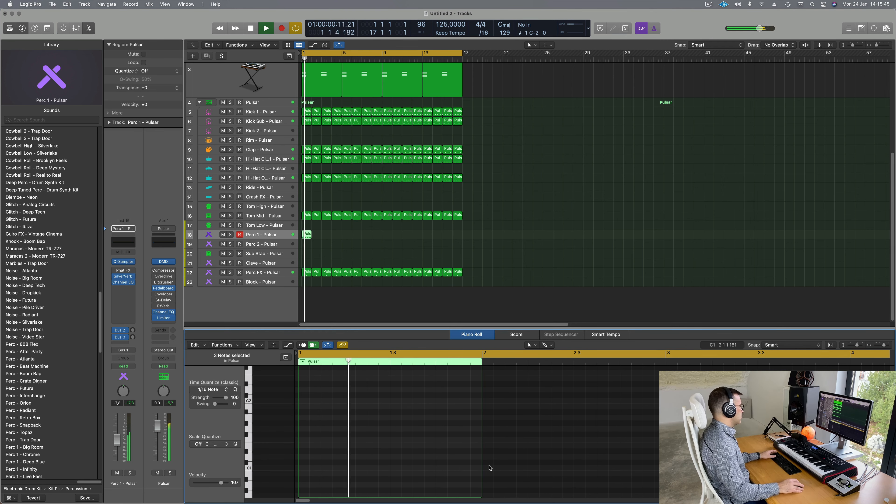
scroll(373, 423, up, 2)
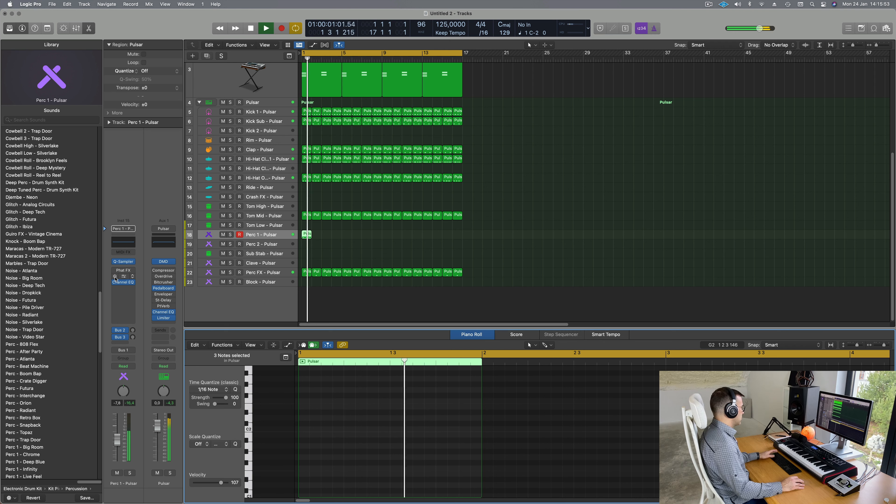
Step: Repeat the Perc 1 region along track 18 and switch its sound to Perc - Crate Digger
click(306, 236)
key(super+r)
key(super+r)
key(super+r)
key(super+r)
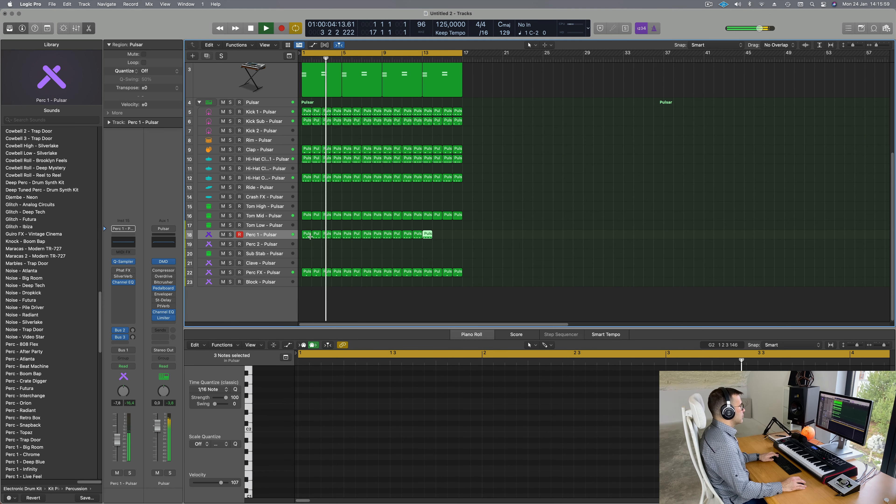
click(263, 236)
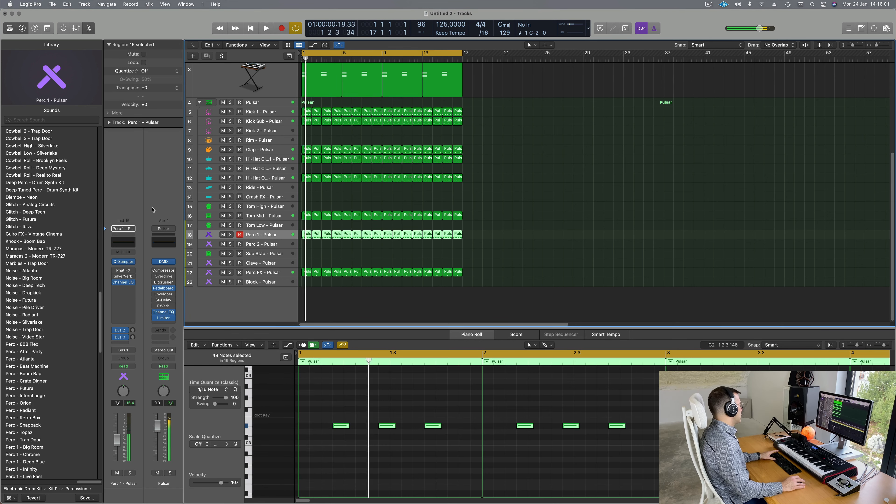
scroll(59, 238, down, 5)
key(space)
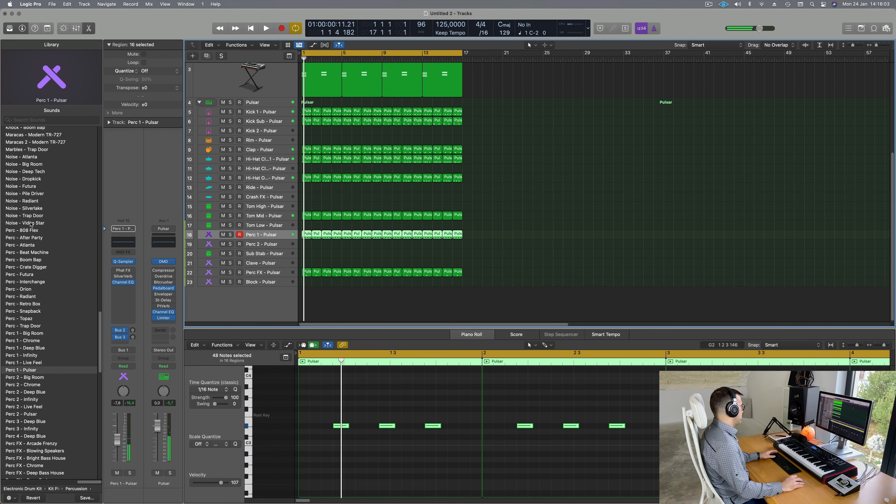
click(21, 267)
key(space)
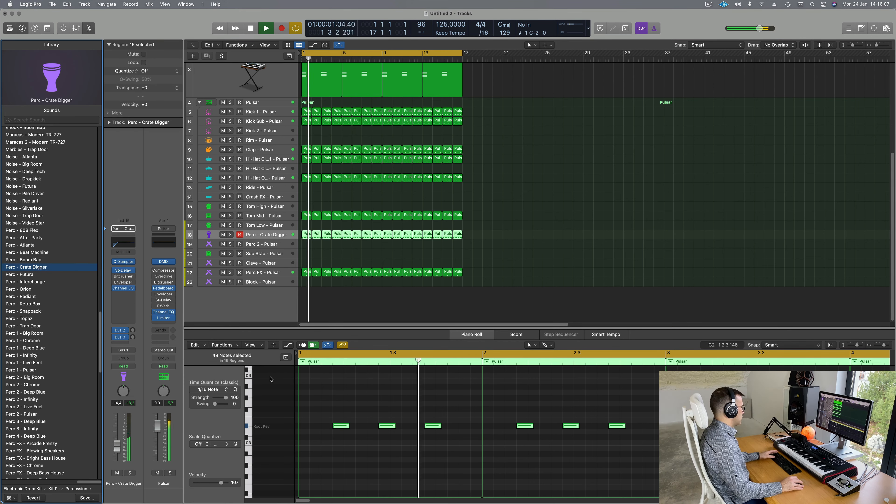
Step: Replace the extra regions with 16 repeats of the bar-1 pattern, 48 notes, testing an octave transpose
drag(416, 411, 438, 442)
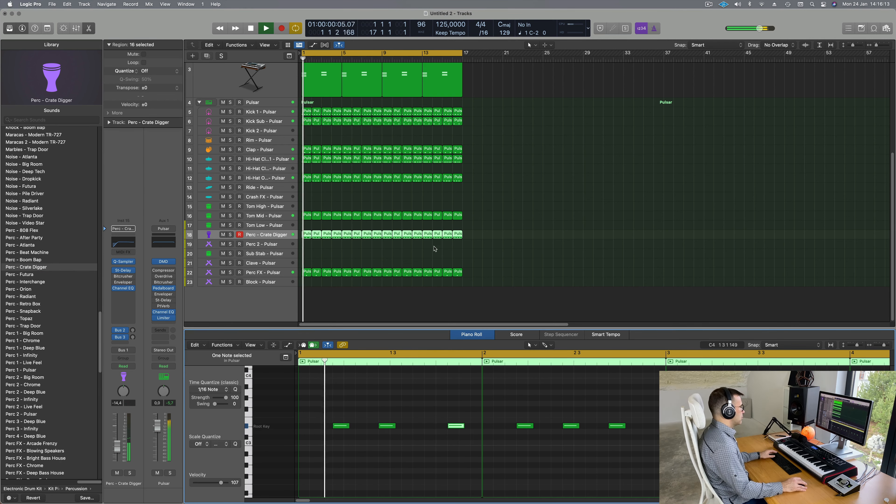
drag(485, 232, 295, 237)
key(Delete)
key(super+r)
key(super+r)
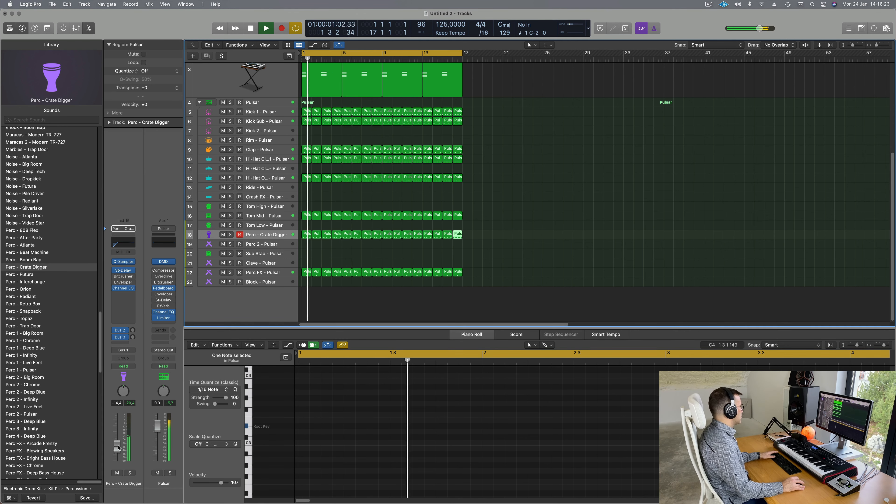
drag(496, 238, 300, 237)
click(374, 460)
key(super+a)
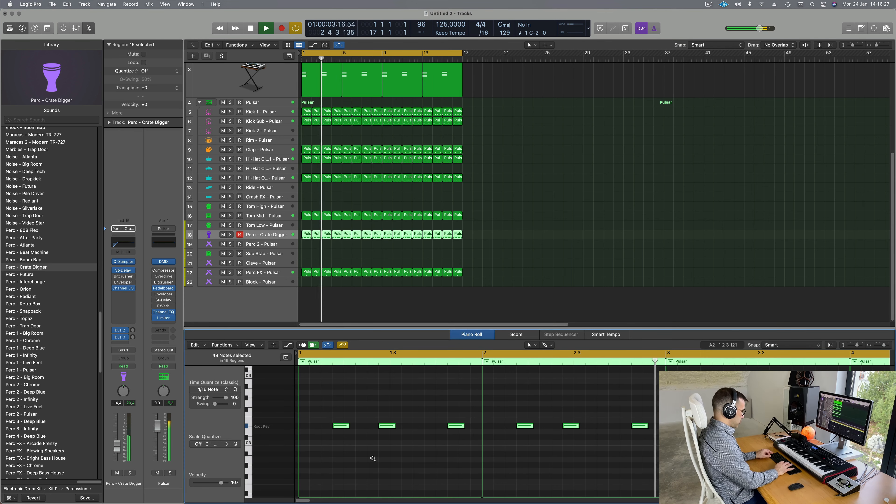
key(alt+shift+Down)
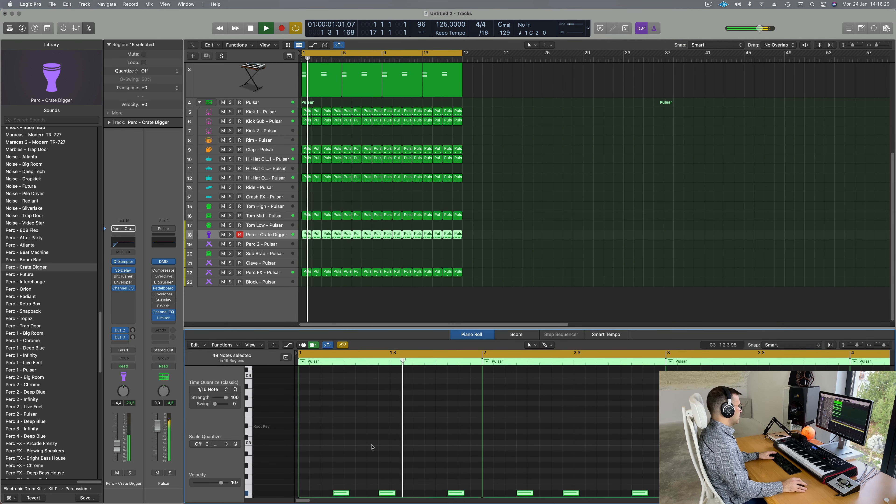
key(alt+shift+Up)
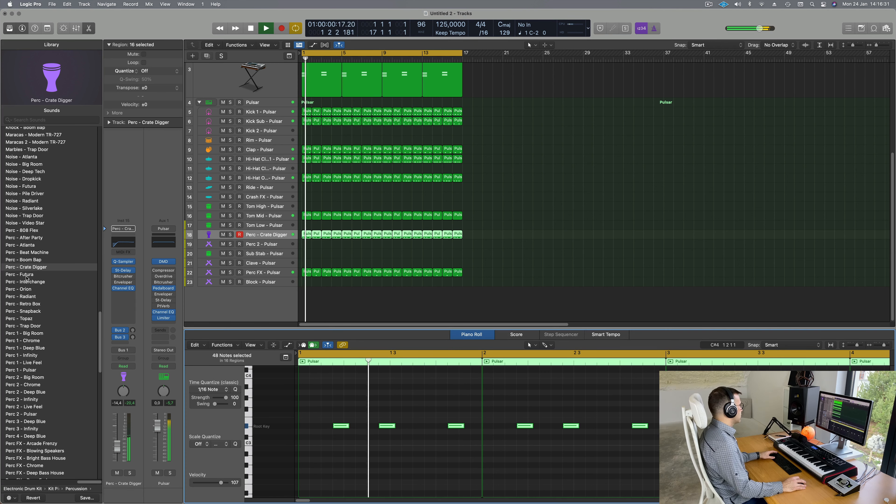
Step: Audition Futura, Interchange, Orion, Big Room and Chrome before settling on Perc 1 - Live Feel
click(26, 275)
click(26, 281)
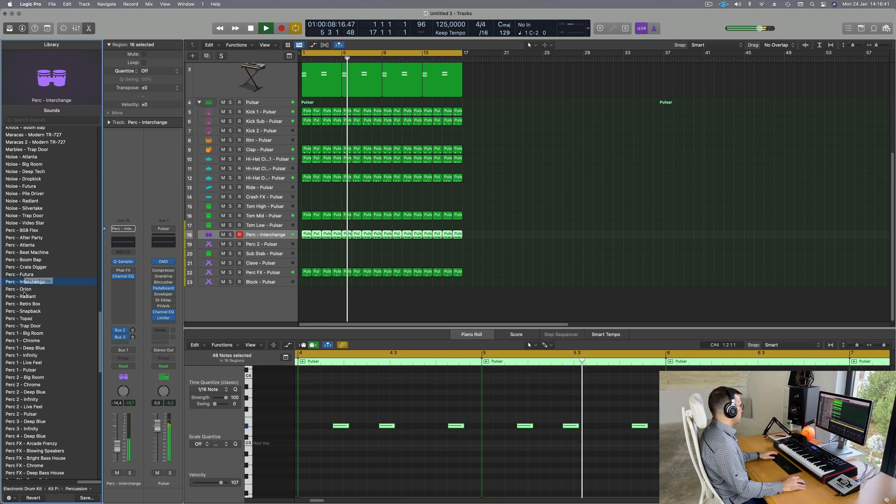
click(21, 289)
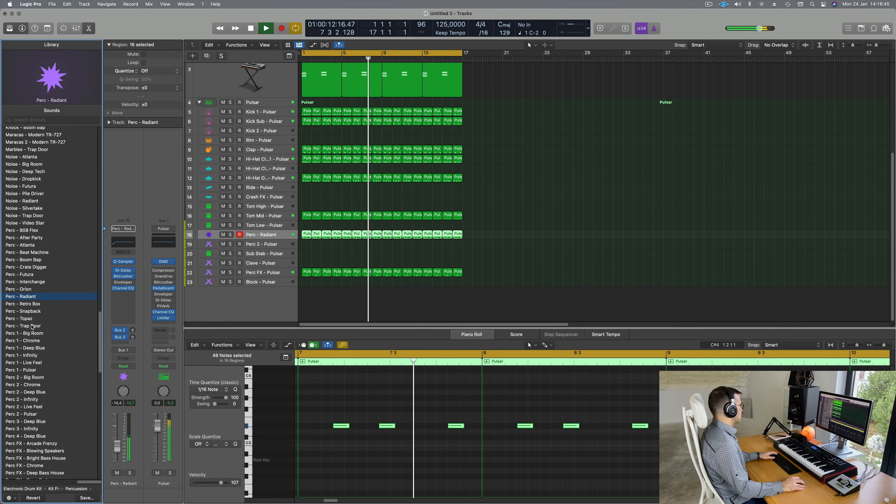
click(33, 334)
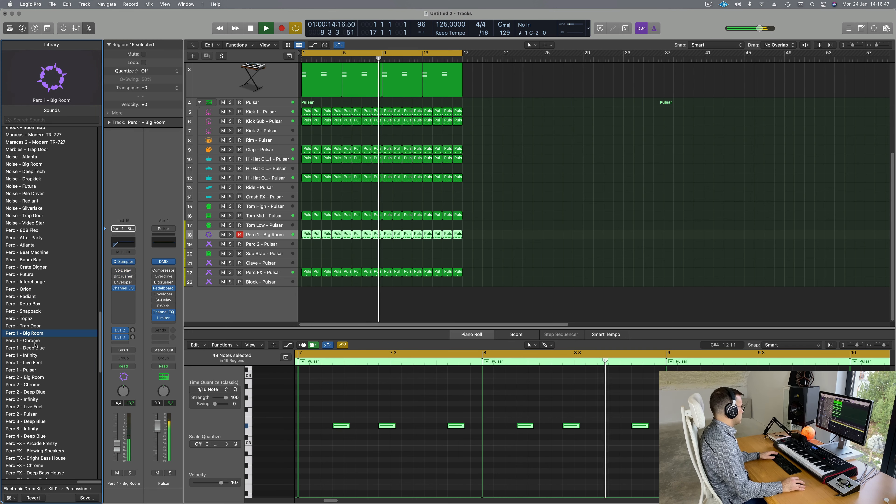
click(34, 341)
scroll(36, 347, down, 2)
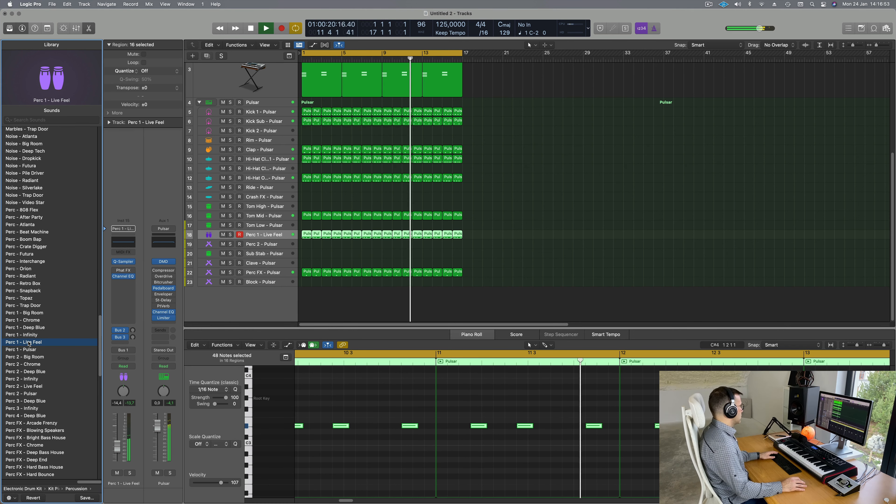
click(506, 248)
Step: Lower the Perc 1 - Live Feel fader slightly
key(Return)
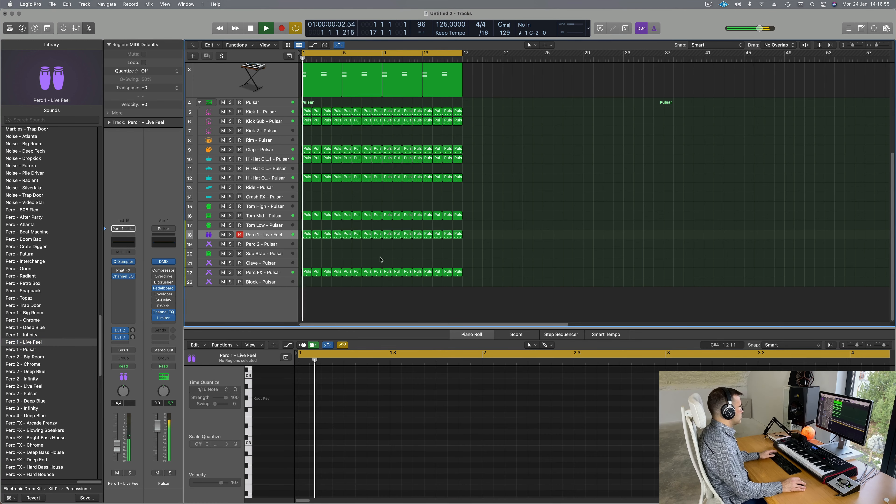
click(309, 235)
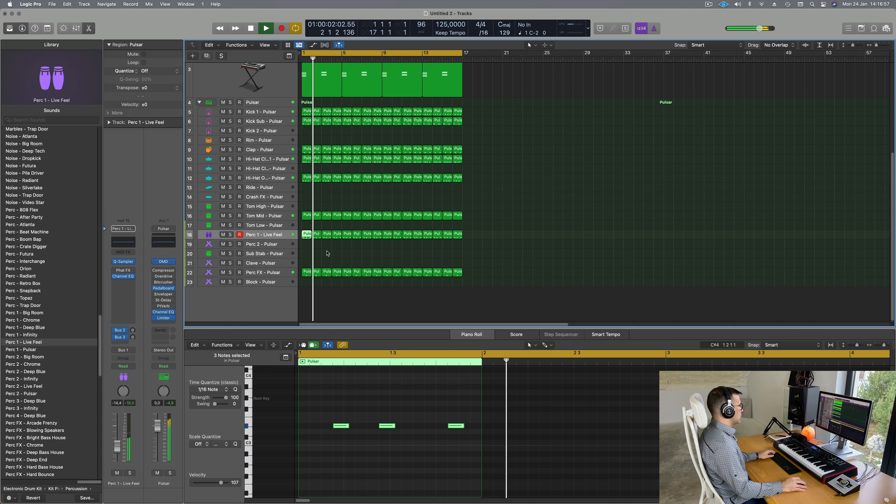
key(super+Left)
click(509, 262)
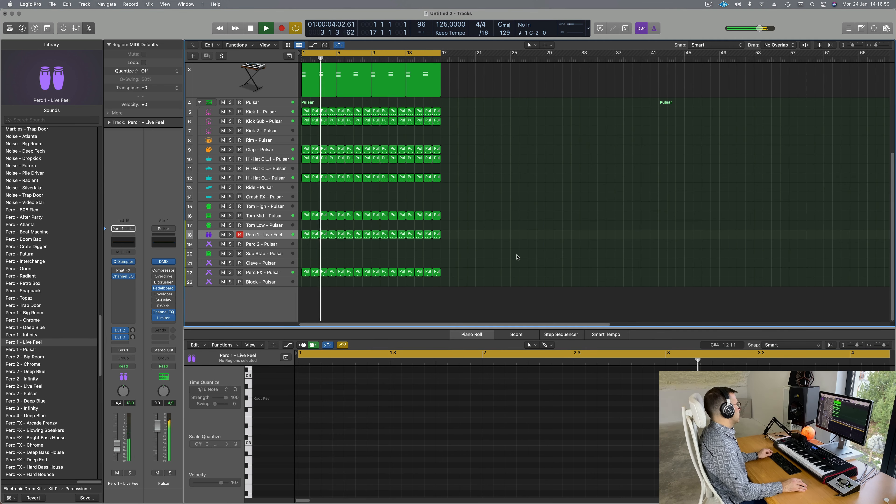
key(super+Right)
key(super+Right)
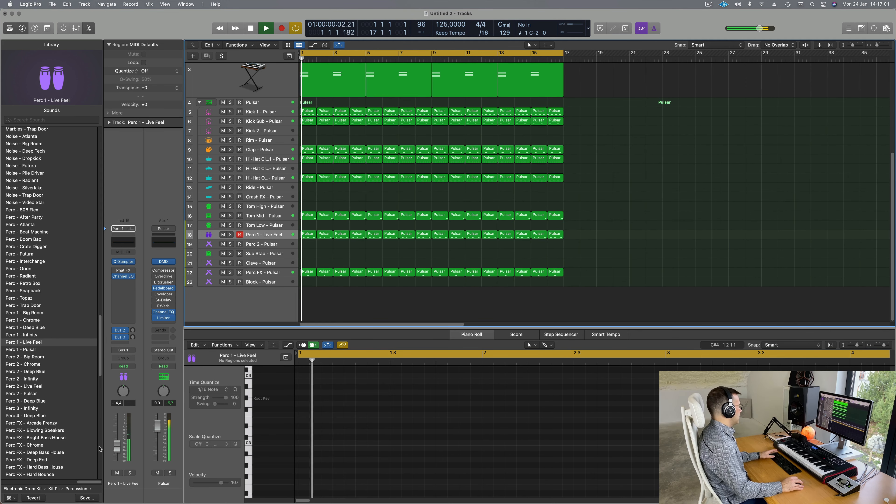
drag(118, 449, 118, 454)
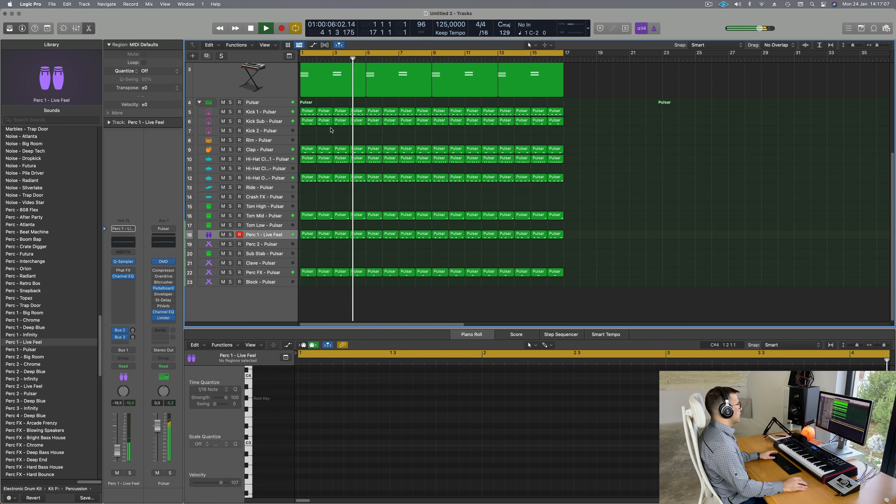
Step: Copy the first Kick 1 region onto the Rim track and another Kick 1 copy into bar 1
drag(308, 112, 309, 140)
key(Return)
key(space)
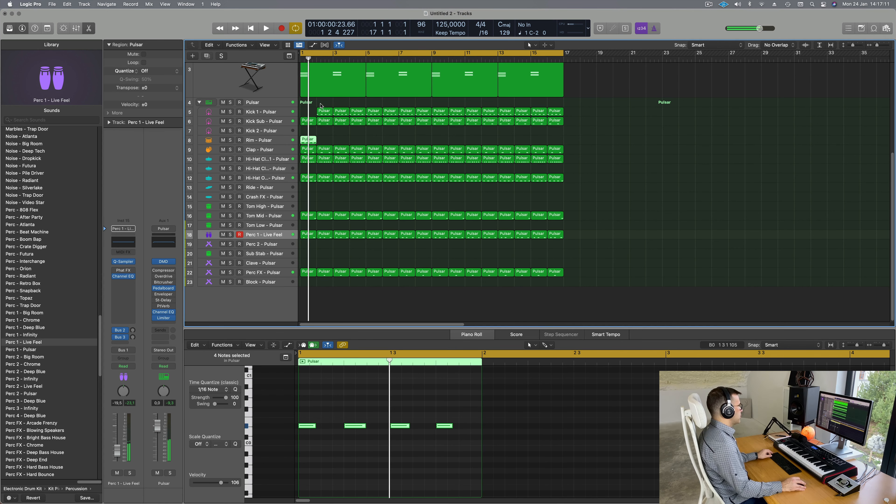
click(324, 112)
drag(302, 116, 253, 113)
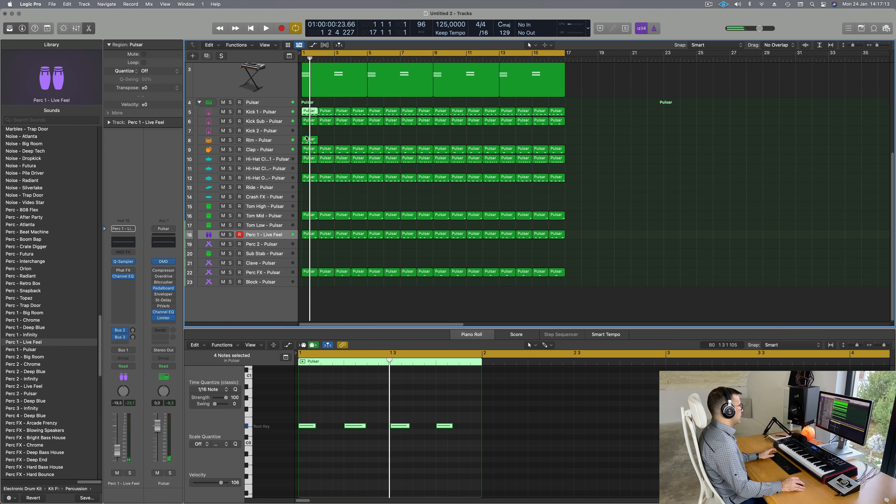
key(space)
click(311, 141)
Step: Nudge the bar-1 region's four notes about 183 ticks later, off the grid
drag(308, 416, 566, 457)
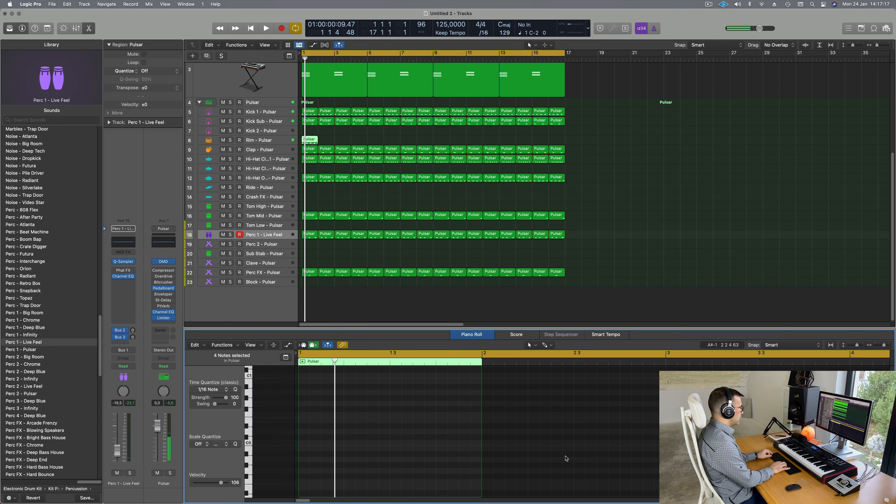
key(space)
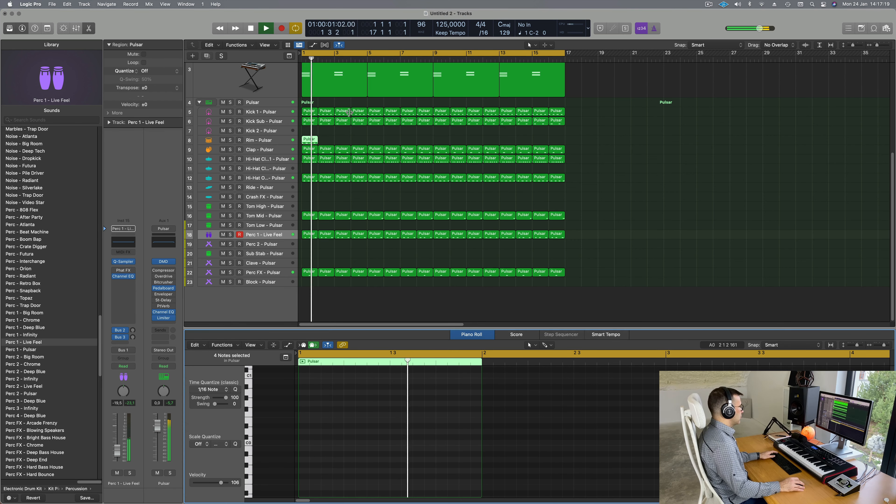
key(space)
key(space)
scroll(347, 406, up, 10)
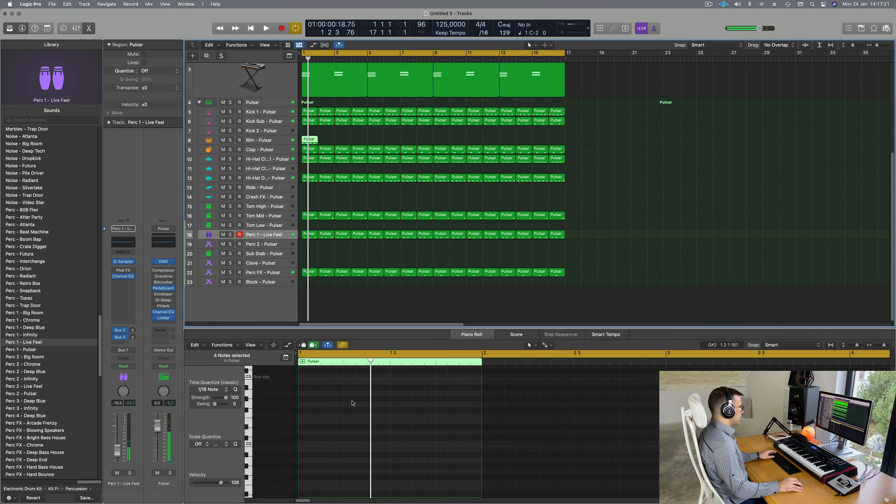
scroll(346, 406, up, 1)
key(space)
drag(310, 409, 321, 409)
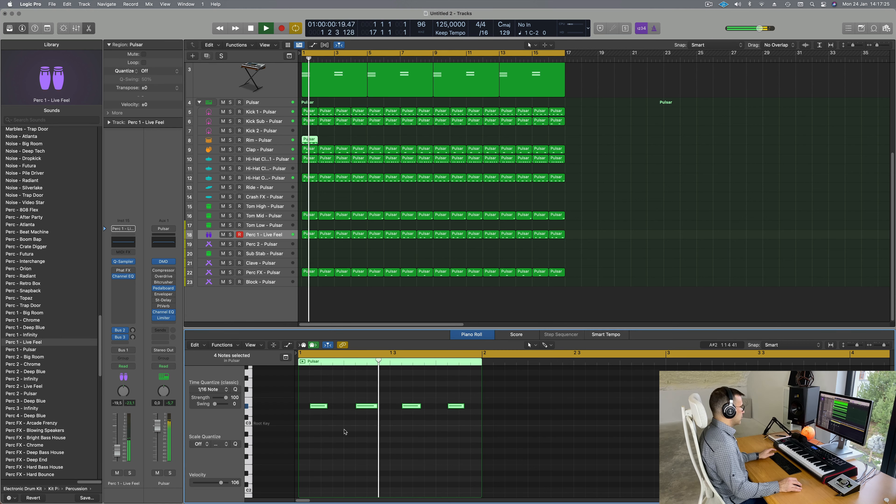
key(space)
key(space)
click(261, 140)
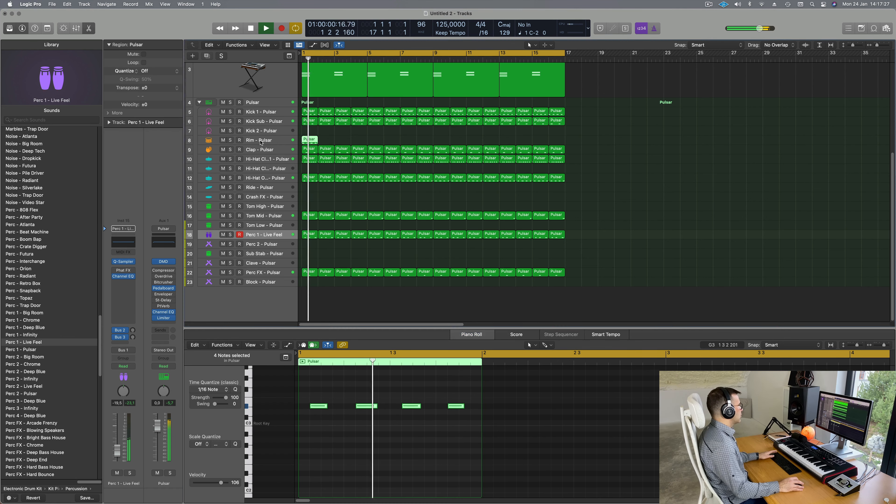
key(space)
key(space)
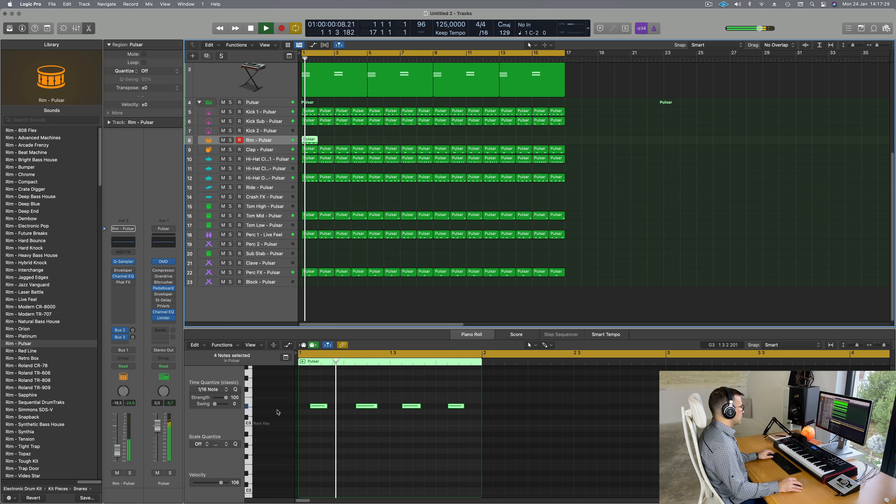
Step: Shorten the four rim notes and repeat the Rim - Pulsar region across bars 1–17
drag(325, 406, 328, 410)
key(space)
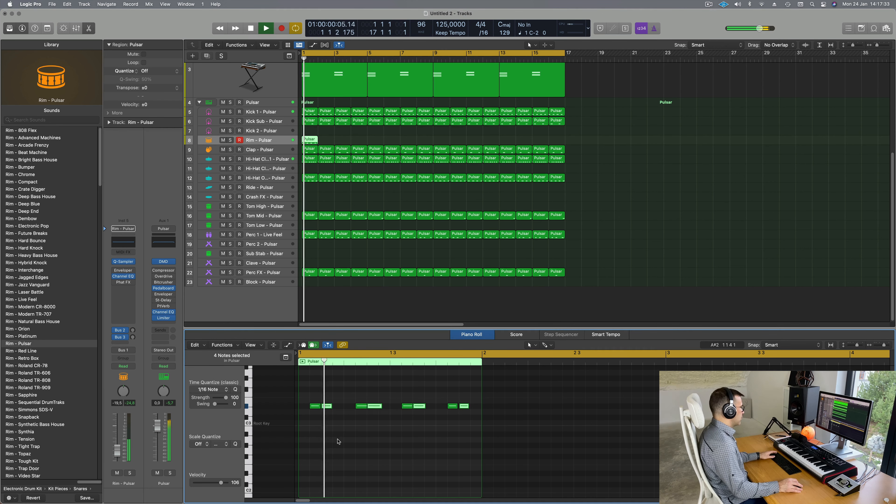
click(361, 129)
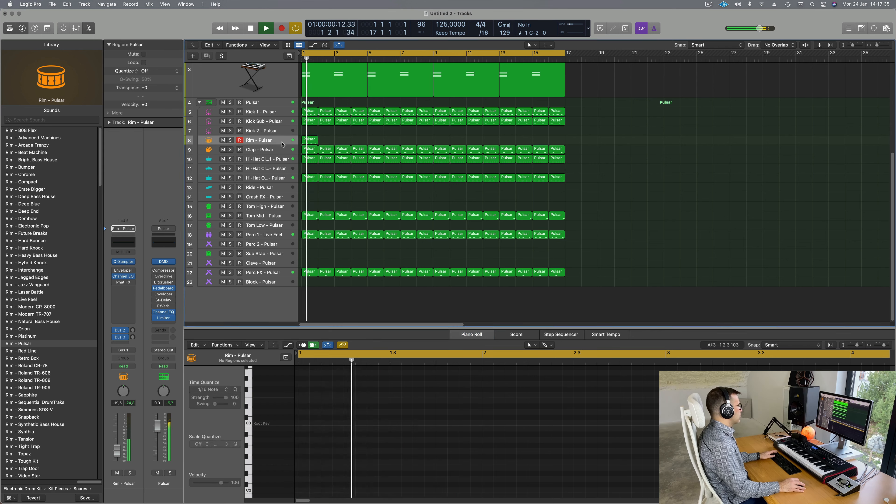
click(282, 142)
key(space)
key(space)
key(super+r)
key(super+r)
key(super+r)
key(super+r)
key(super+r)
key(super+r)
key(super+r)
key(super+r)
key(super+r)
key(super+r)
key(super+r)
key(super+r)
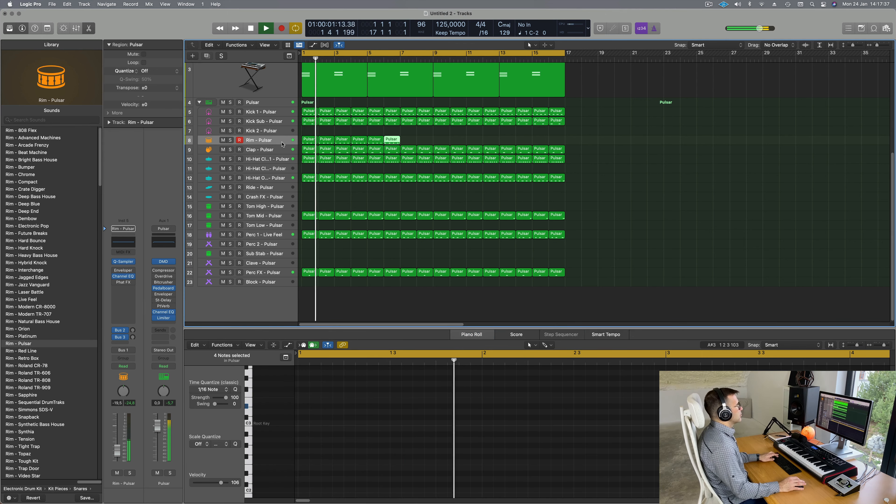
key(super+r)
key(super+r)
key(super+r)
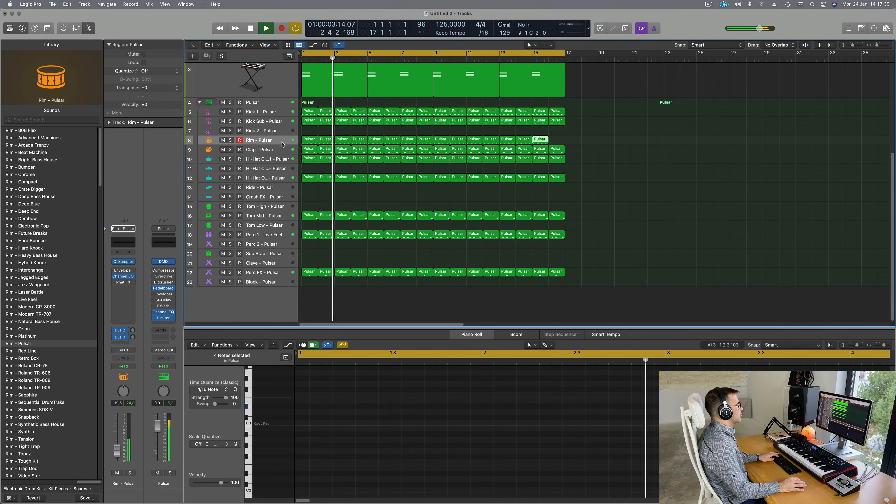
key(space)
key(space)
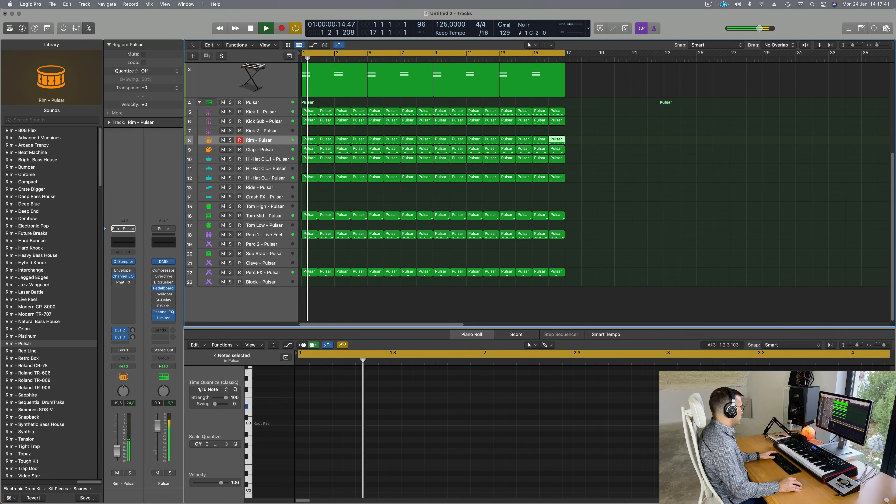
Step: Adjust the Rim - Pulsar level from -26.5 dB to about -21.0 dB
drag(117, 451, 117, 452)
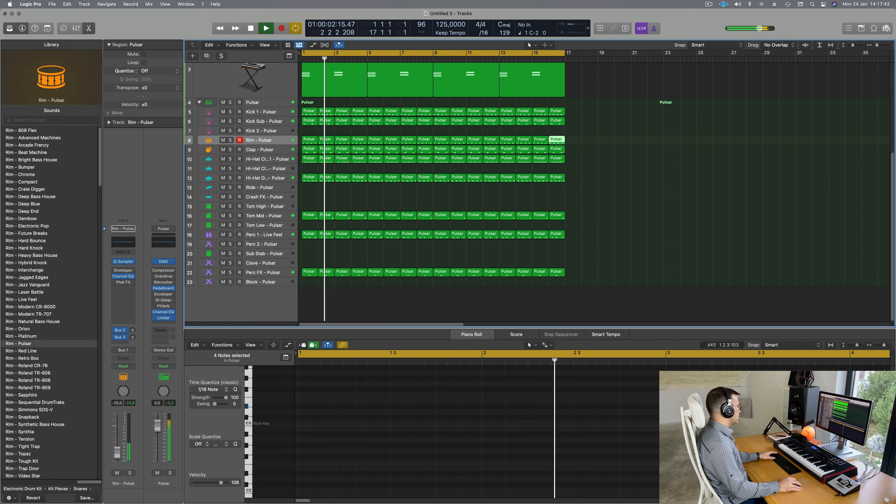
drag(123, 391, 123, 395)
key(space)
key(space)
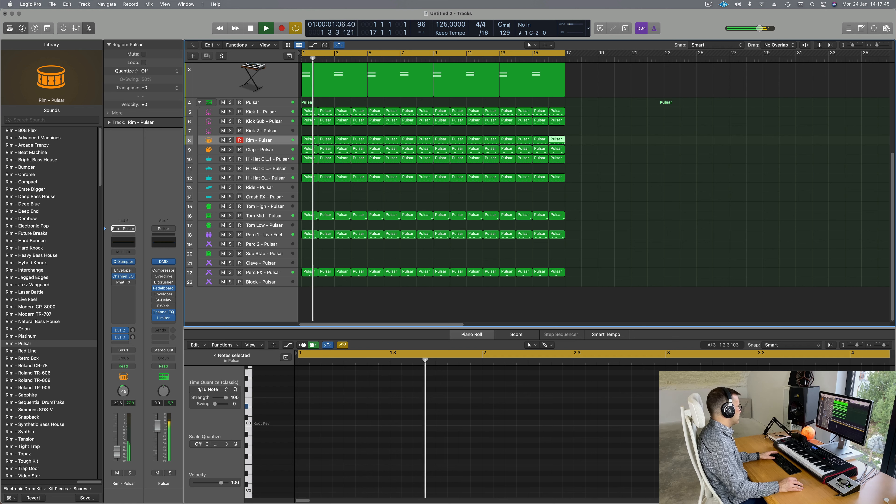
drag(117, 448, 118, 446)
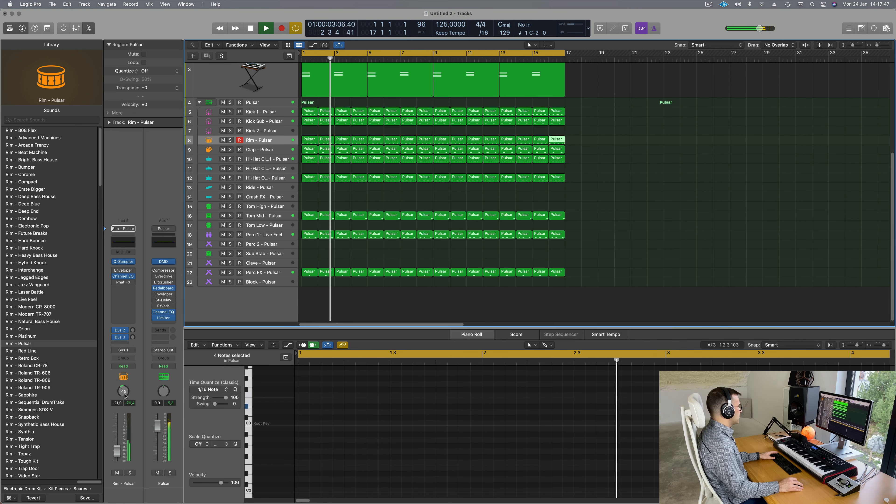
Step: Create track 4 with the same Perfect Pad 01 settings as track 3
scroll(543, 236, up, 8)
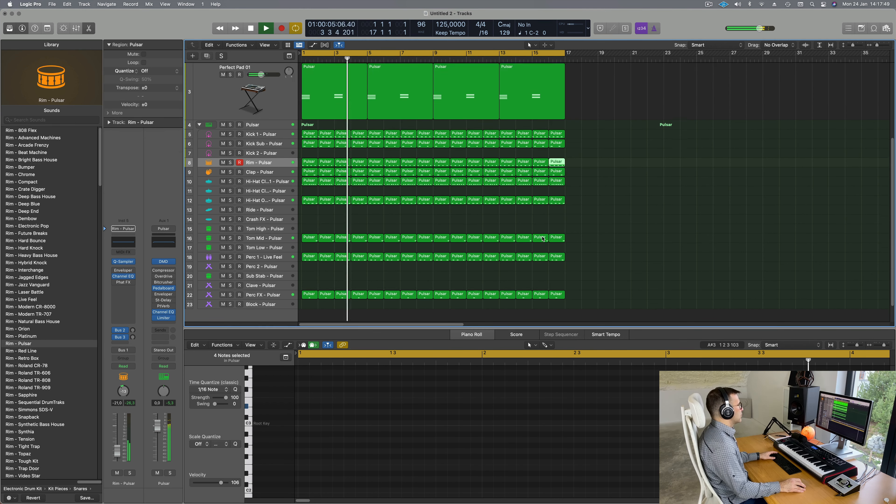
click(633, 139)
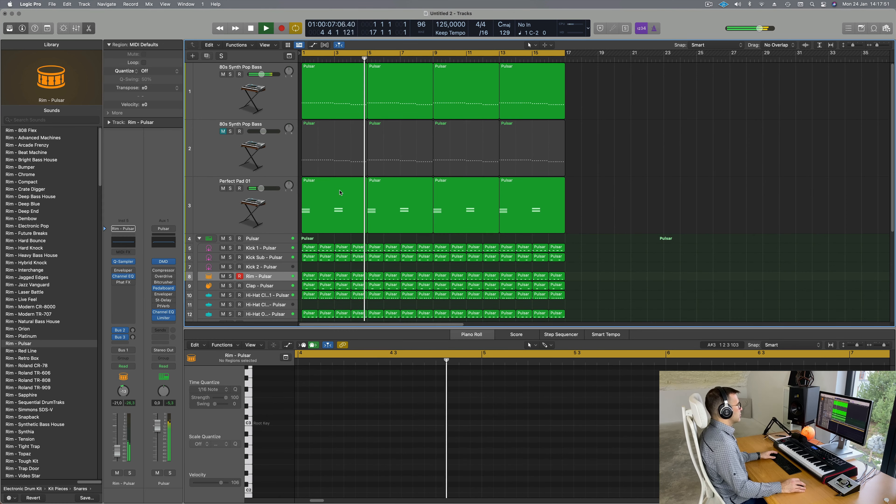
click(281, 208)
click(282, 102)
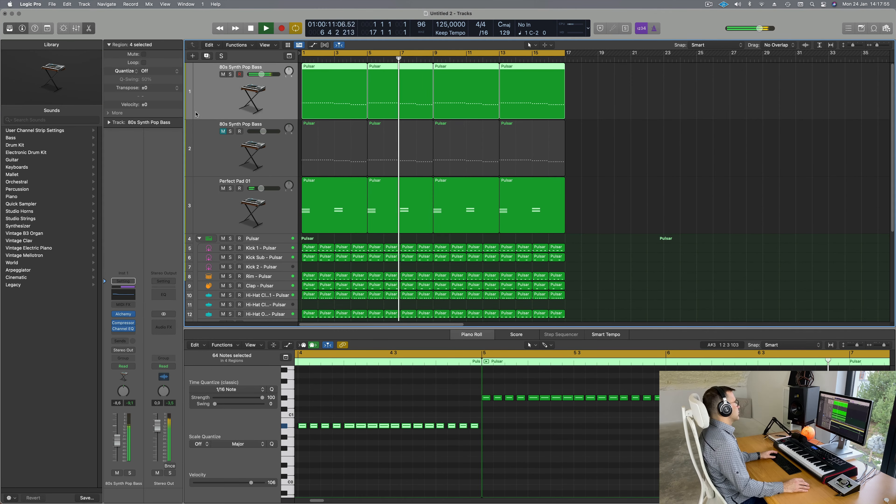
click(208, 214)
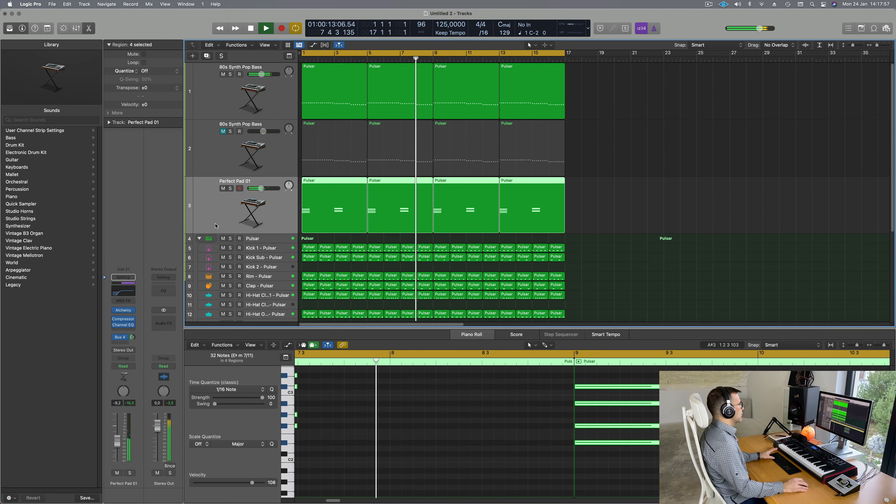
key(Return)
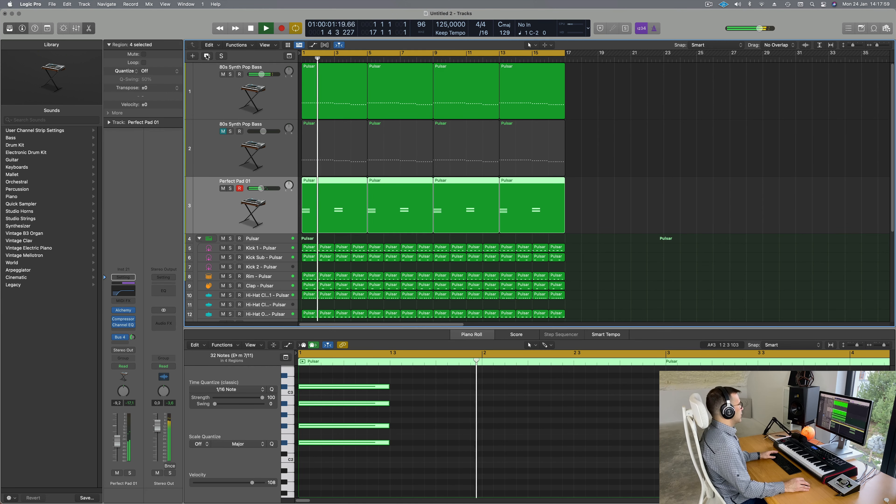
key(Return)
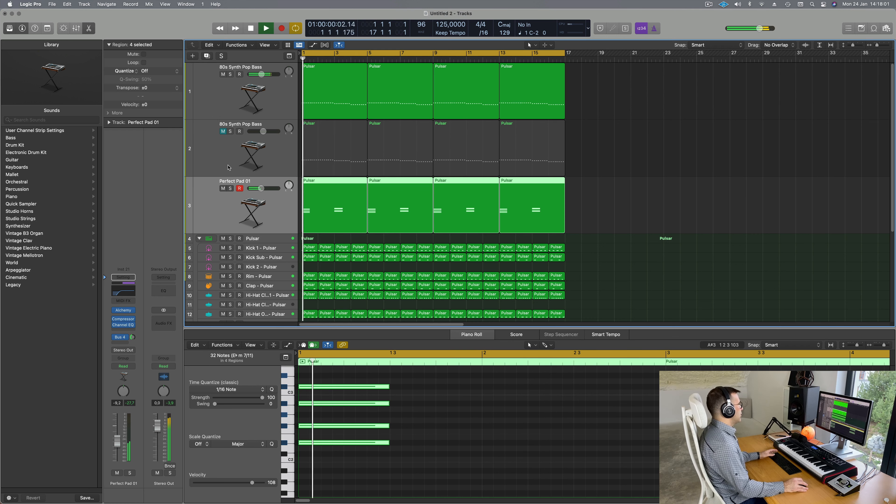
click(207, 56)
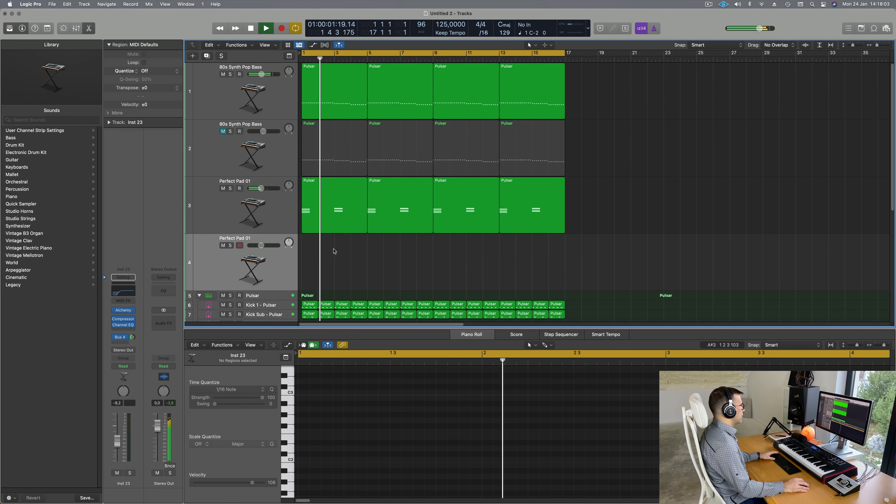
click(325, 229)
scroll(470, 420, down, 5)
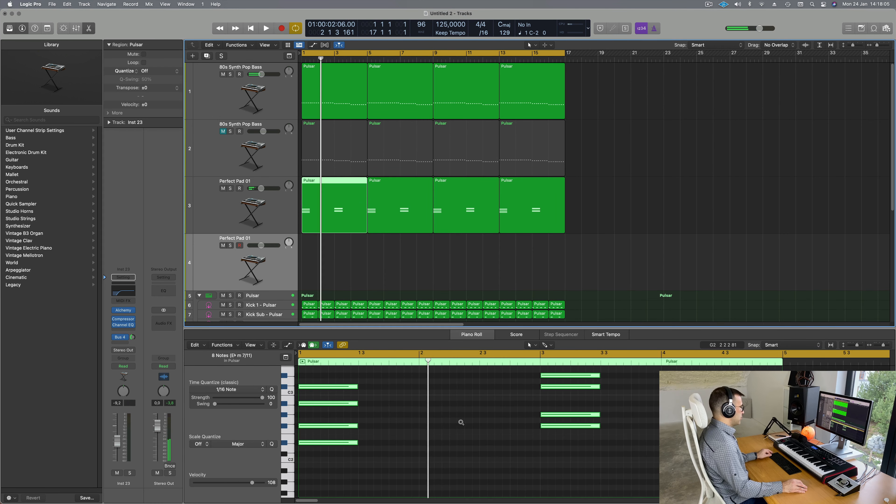
key(super+a)
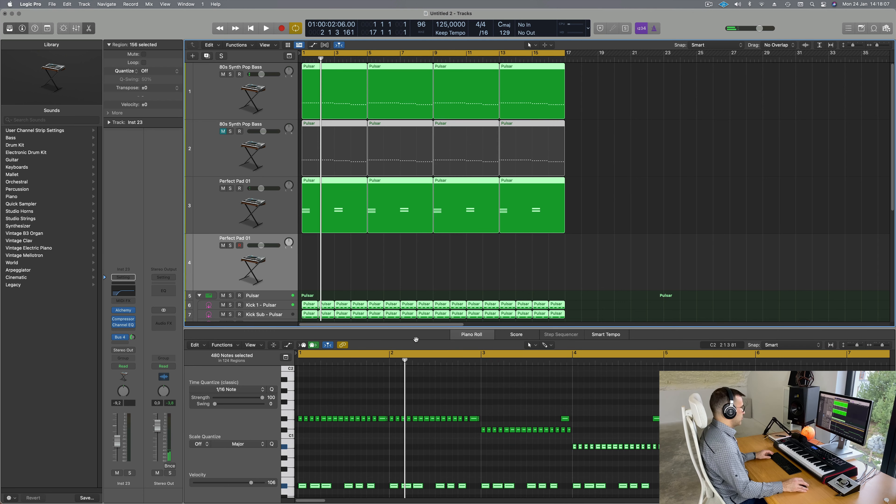
click(602, 220)
Step: Copy the pad's first region to bar 1 of track 4 and lengthen its eight notes
drag(343, 209, 342, 267)
scroll(368, 378, down, 3)
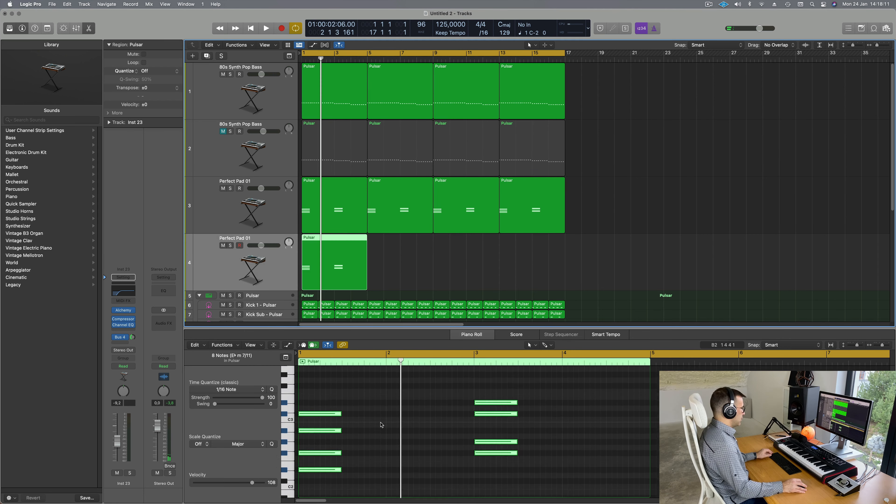
key(super+a)
click(454, 262)
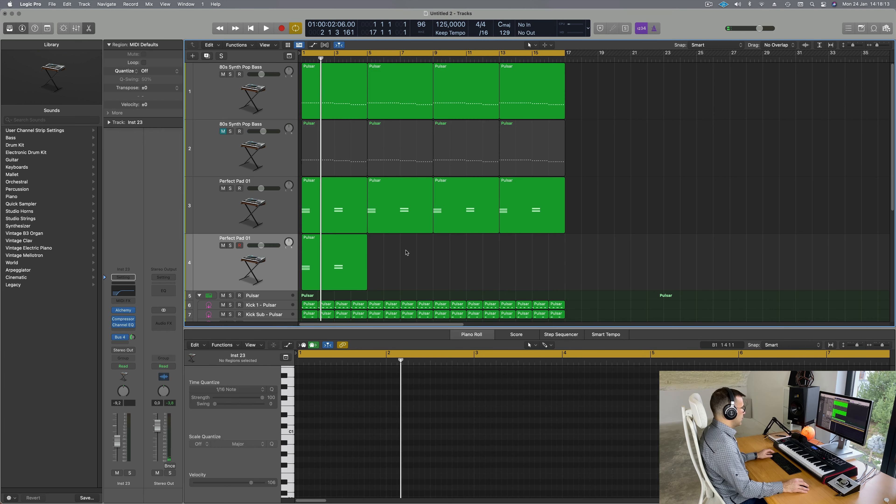
click(362, 257)
click(360, 444)
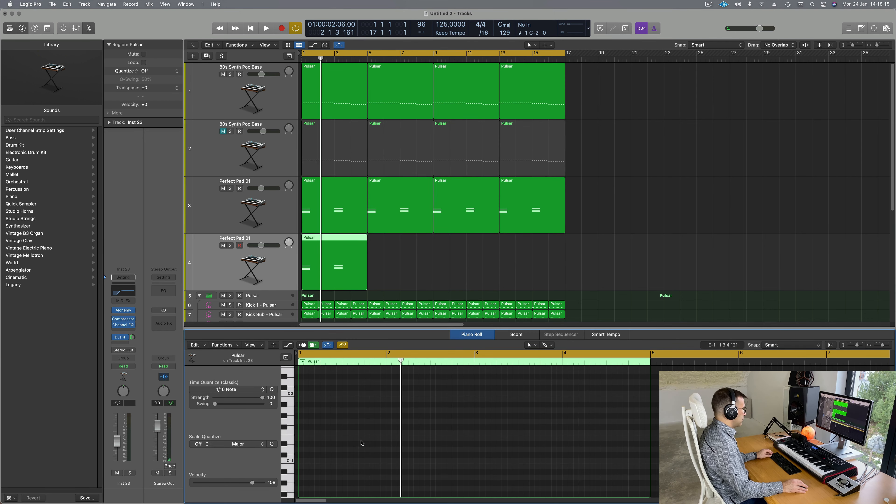
scroll(362, 444, up, 5)
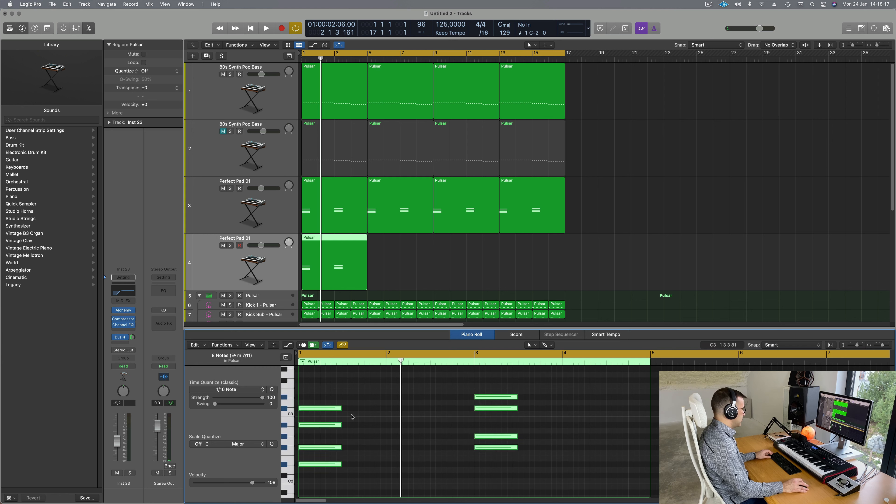
drag(341, 408, 477, 408)
key(space)
Step: Repeat the pad region at bars 5, 9 and 13 and open its Alchemy synth
key(space)
click(398, 266)
click(324, 273)
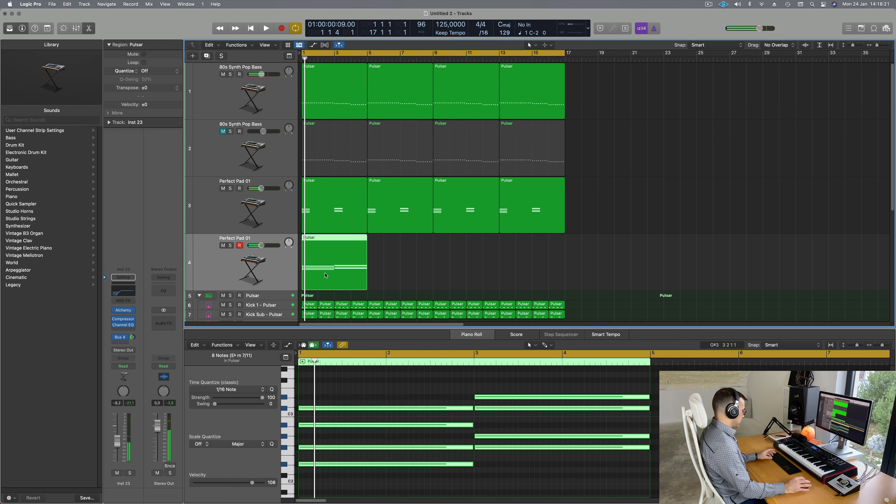
key(super+r)
key(super+r)
key(super+r)
key(space)
click(210, 263)
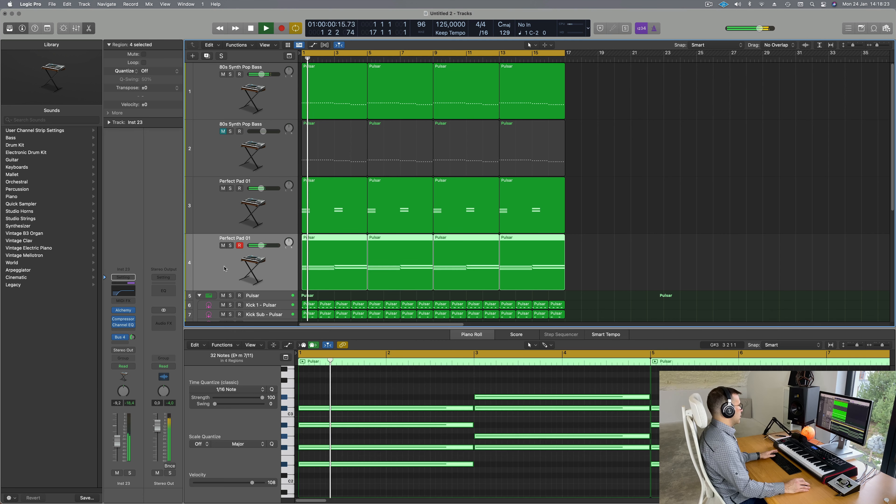
key(space)
key(space)
key(space)
key(space)
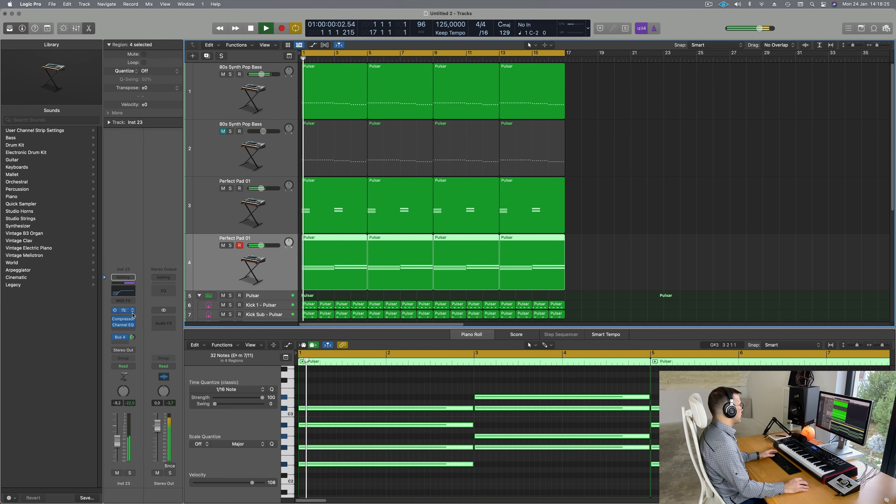
click(123, 311)
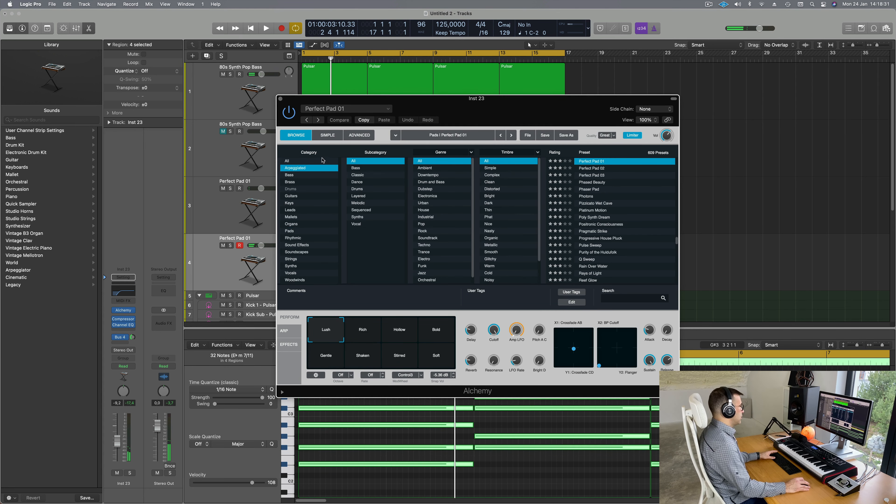
Step: Reposition the Alchemy window and raise the Super Soft track to -5.0 dB while auditioning
drag(524, 108, 496, 108)
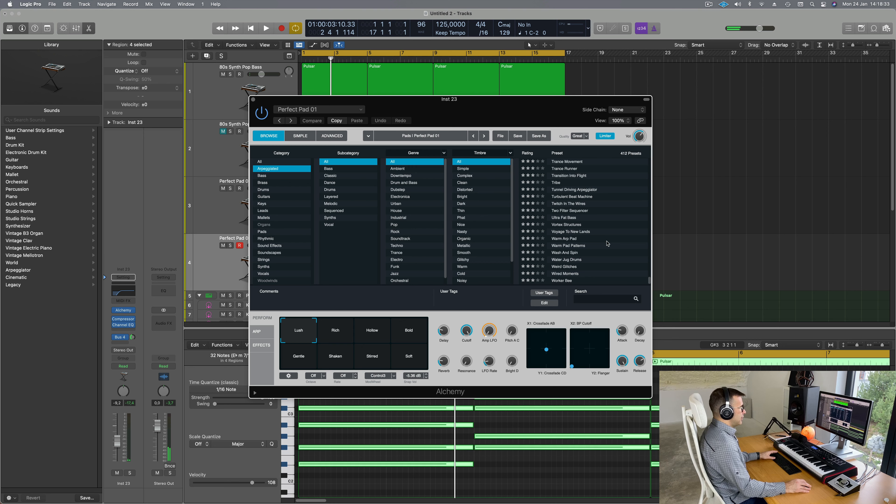
scroll(608, 244, up, 10)
drag(513, 112, 690, 116)
key(space)
key(space)
key(space)
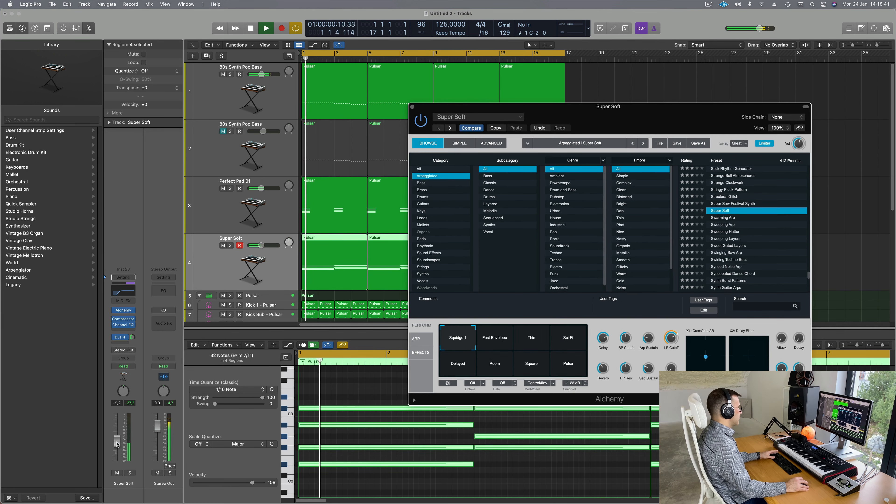
drag(261, 245, 265, 245)
key(space)
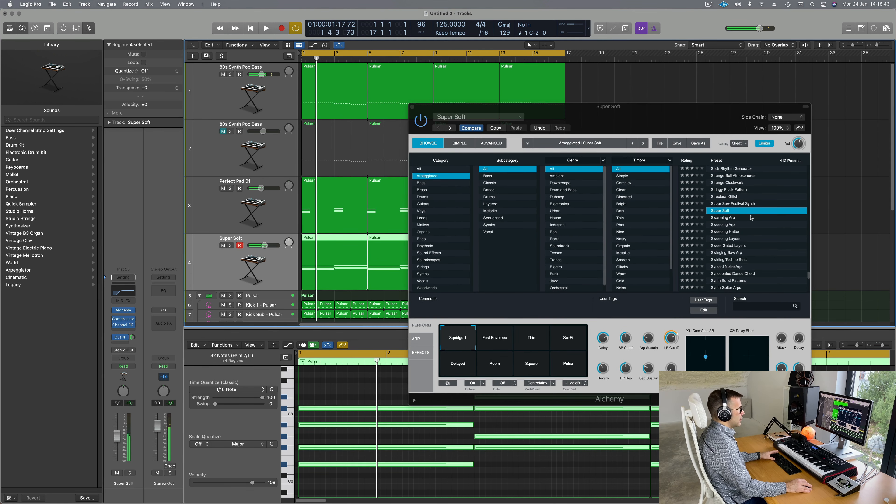
key(space)
Step: Load and audition the Stringy Pluck Pattern preset, briefly soloing the track
click(727, 191)
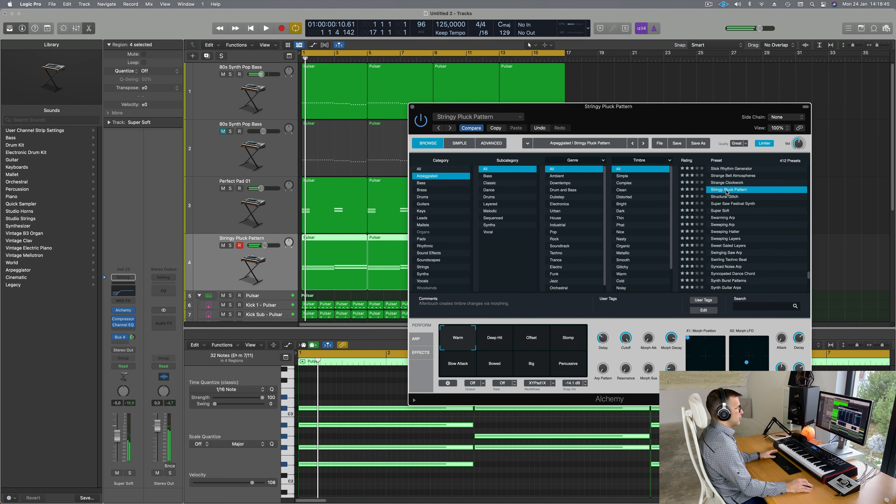
key(space)
drag(634, 108, 630, 75)
key(space)
key(space)
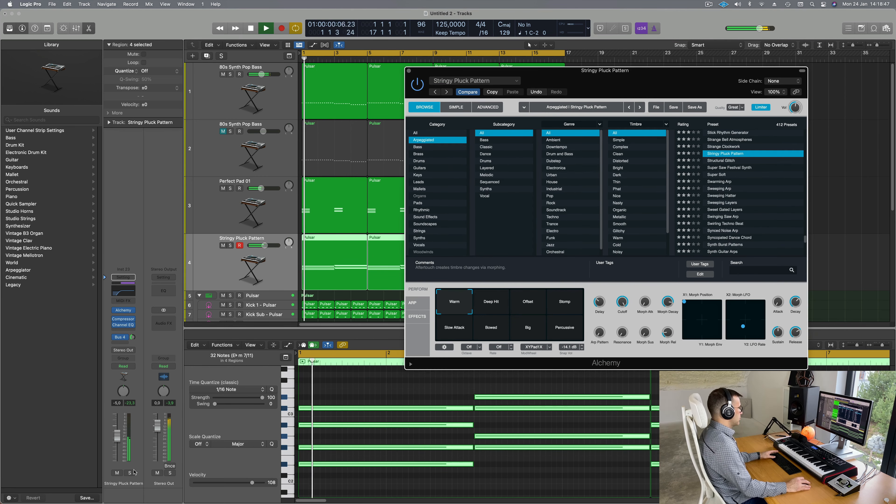
click(129, 474)
click(129, 474)
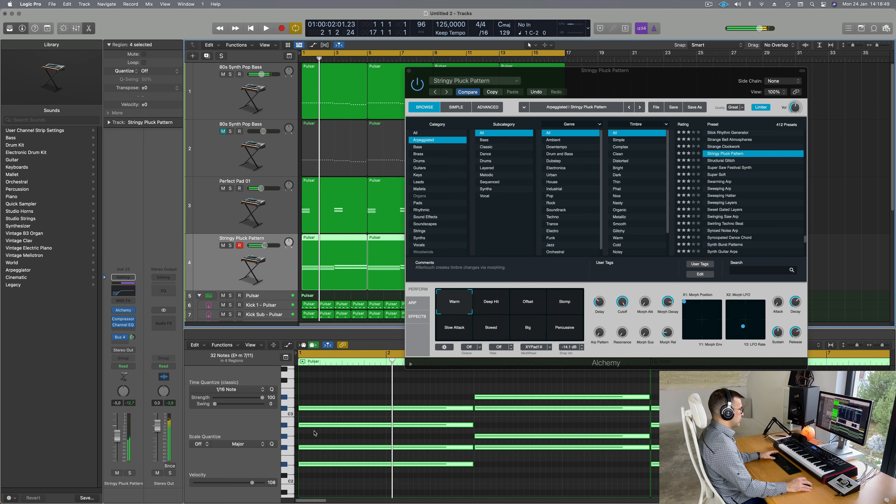
key(space)
key(space)
Step: Try Stick Rhythm Generator, then settle on the Star Bugs arpeggiated preset
scroll(751, 201, up, 1)
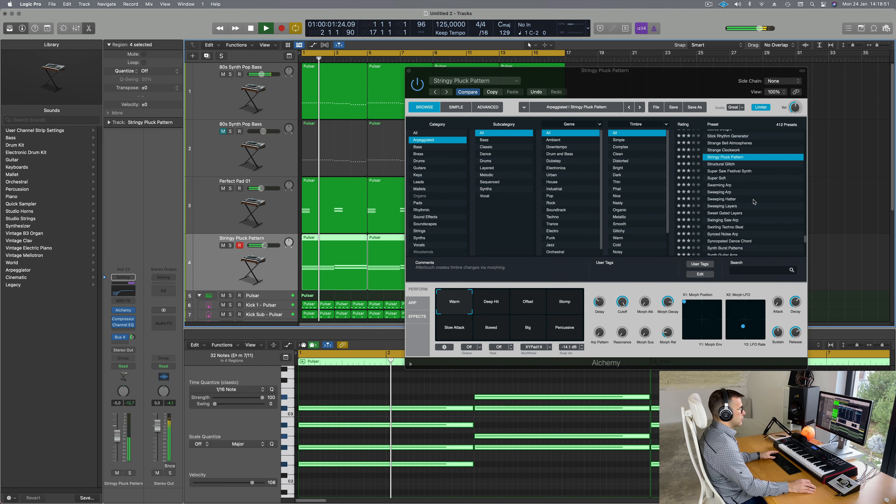
scroll(754, 202, up, 1)
scroll(754, 202, up, 3)
click(724, 196)
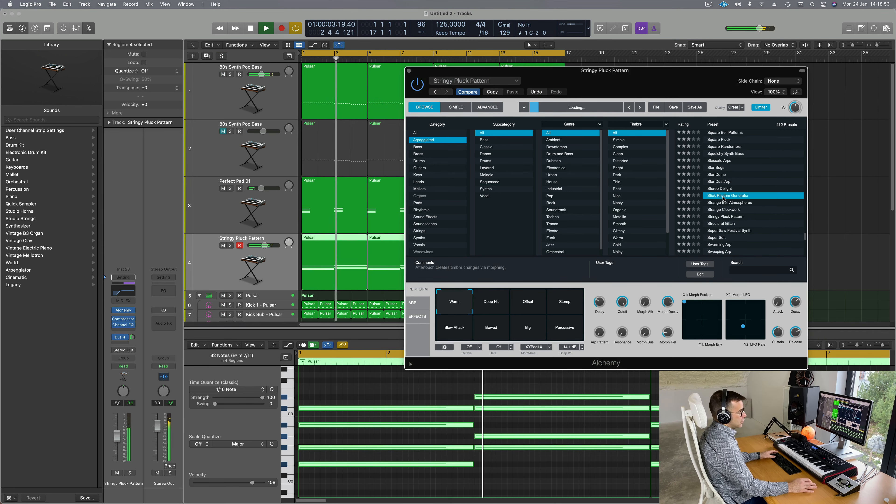
scroll(716, 182, up, 2)
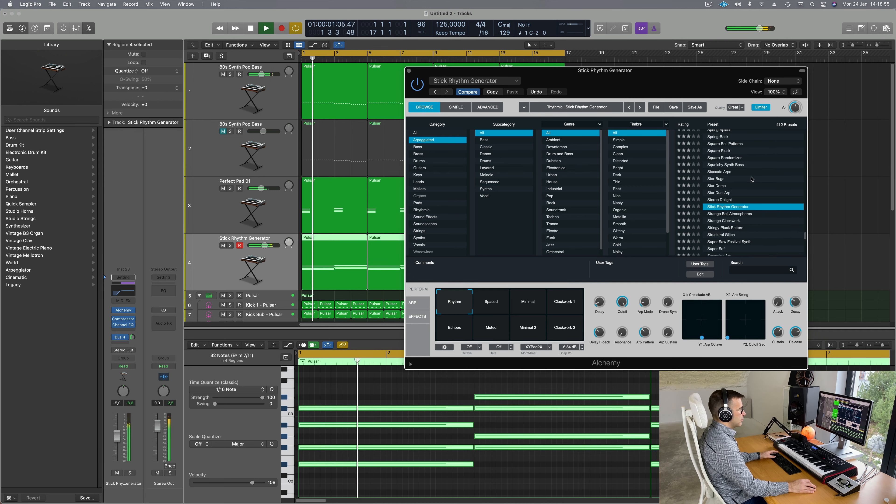
click(716, 179)
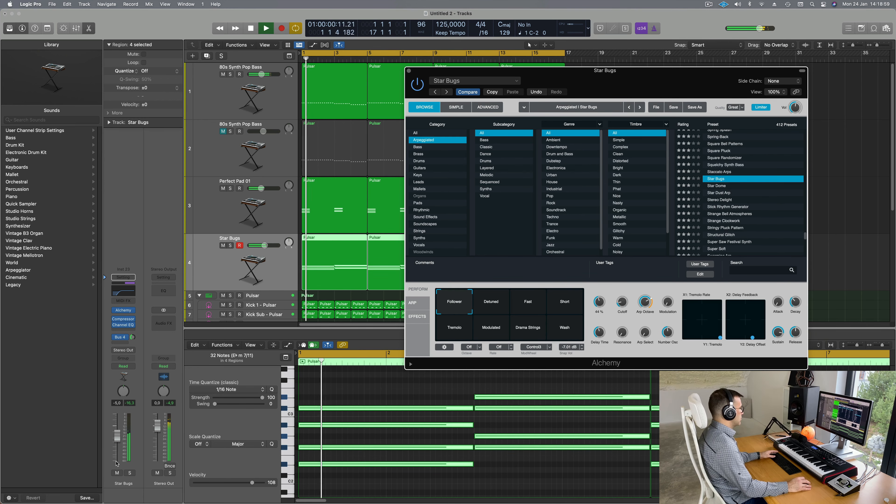
Step: Lower the Star Bugs fader and audition the Detuned, Fast and Short Alchemy snapshots
drag(117, 464, 117, 442)
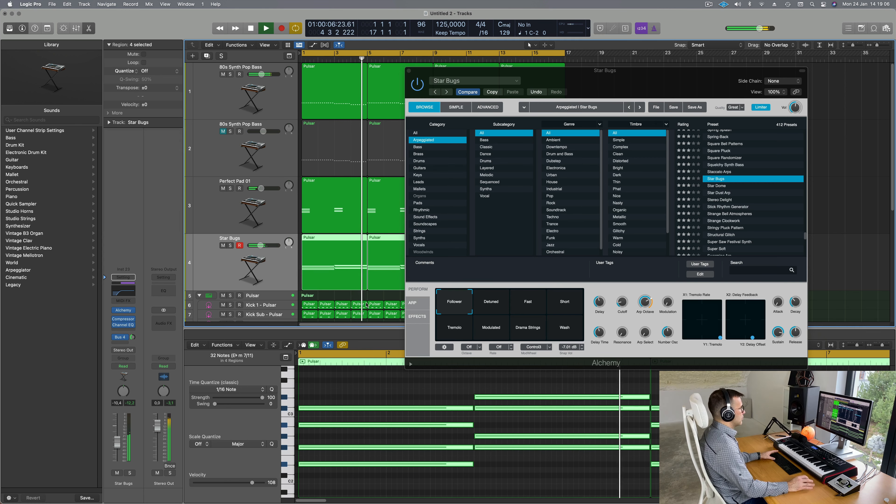
click(506, 306)
key(space)
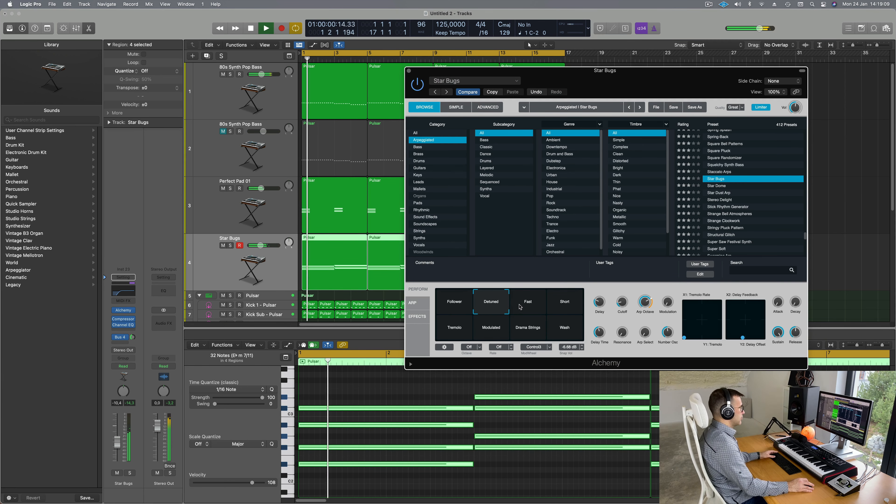
click(522, 305)
key(space)
key(space)
click(565, 304)
key(space)
key(space)
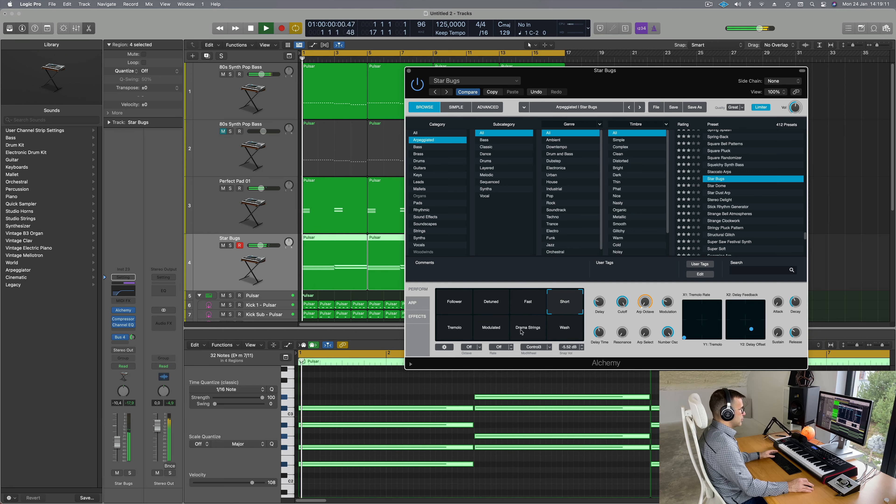
Step: Audition the Tremolo, Modulated, Drama Strings and Wash snapshots, then settle on Follower
click(455, 331)
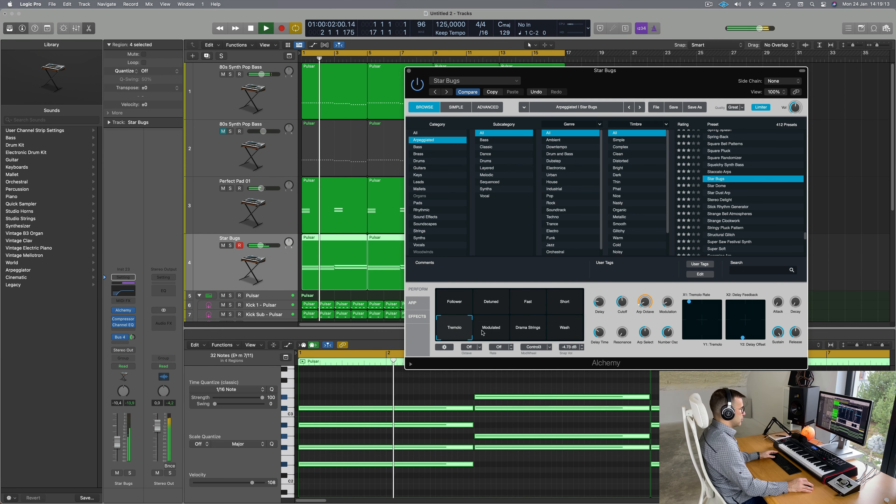
click(491, 329)
click(521, 333)
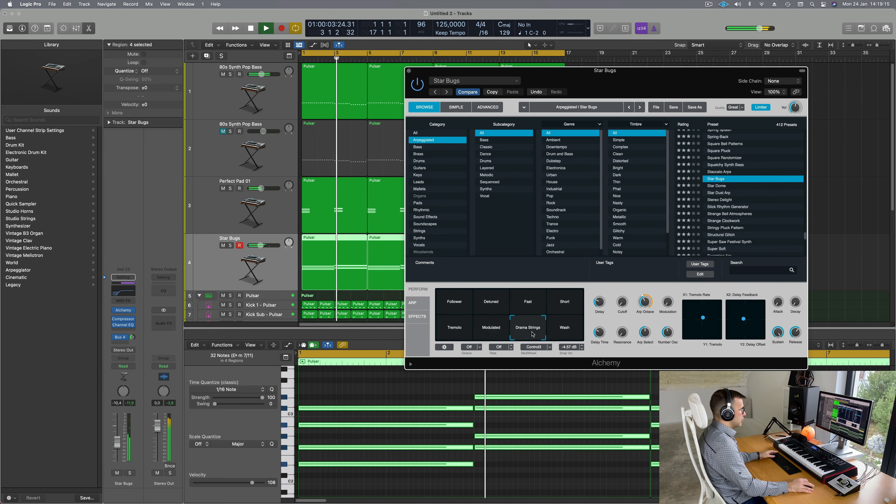
click(565, 329)
click(452, 304)
key(Return)
key(Return)
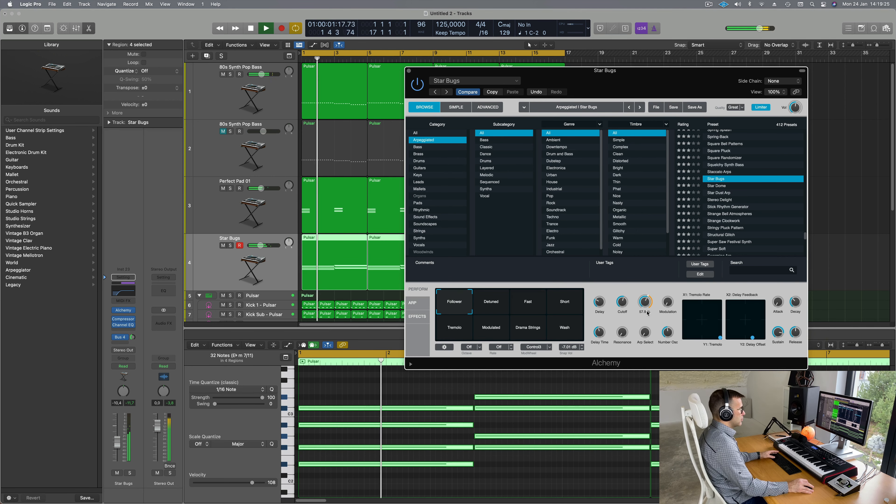
Step: Turn down Alchemy's Arp Octave and filter Cutoff while the arpeggio plays
drag(648, 312, 648, 323)
key(space)
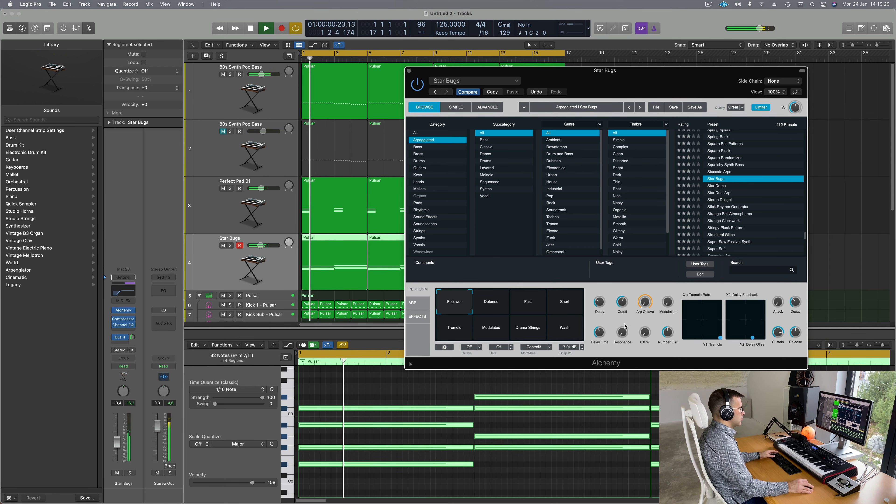
drag(674, 82, 669, 62)
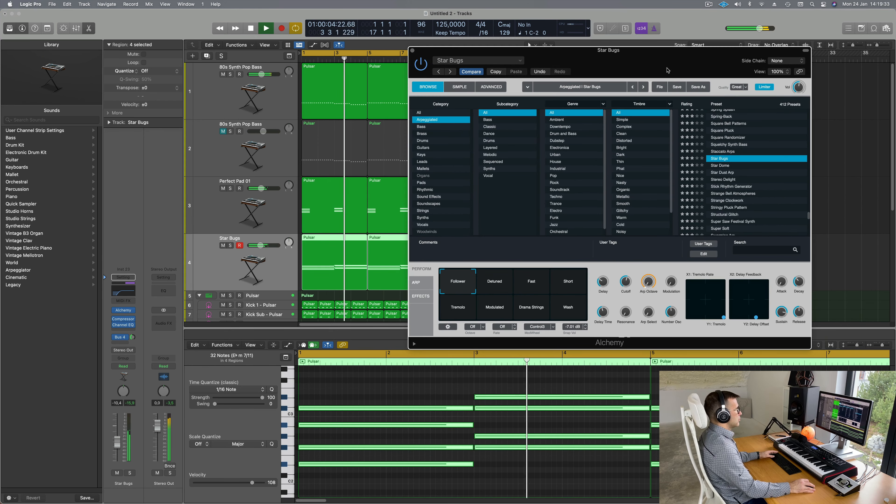
mouse_move(632, 266)
mouse_down()
mouse_move(634, 255)
mouse_move(633, 272)
mouse_up()
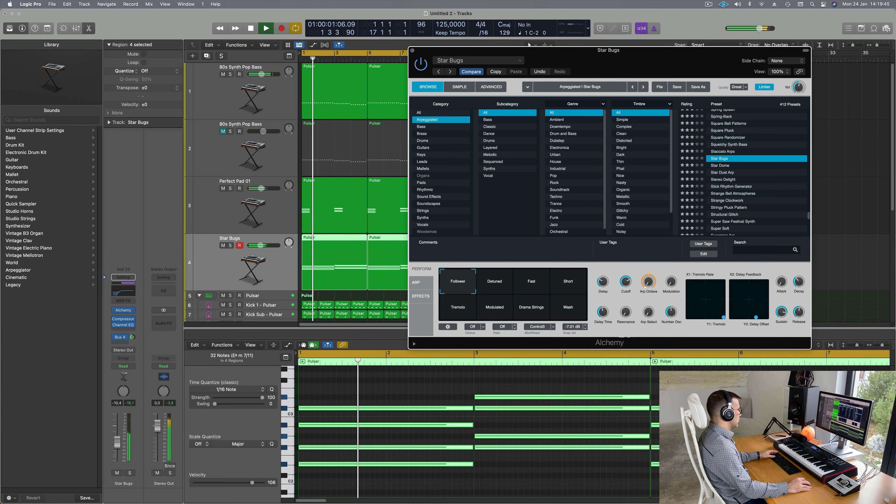
click(455, 420)
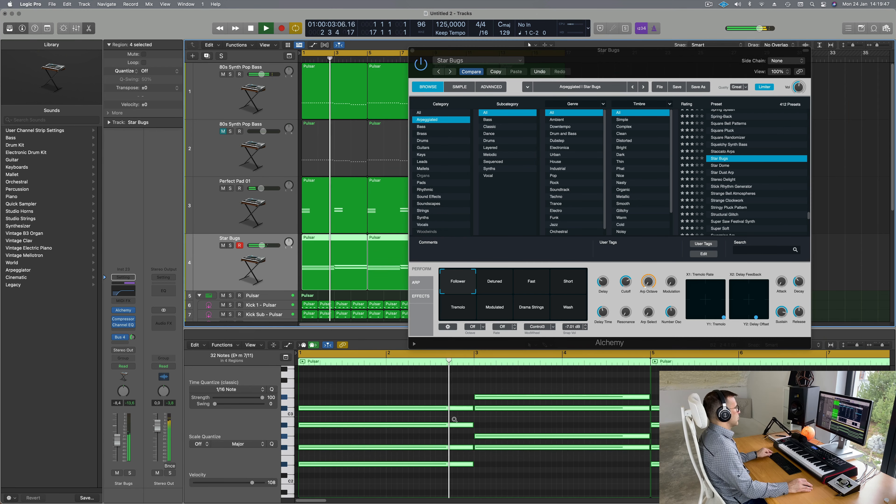
scroll(454, 419, left, 8)
Step: Lower Perfect Pad 01's volume to -16.0 dB
key(space)
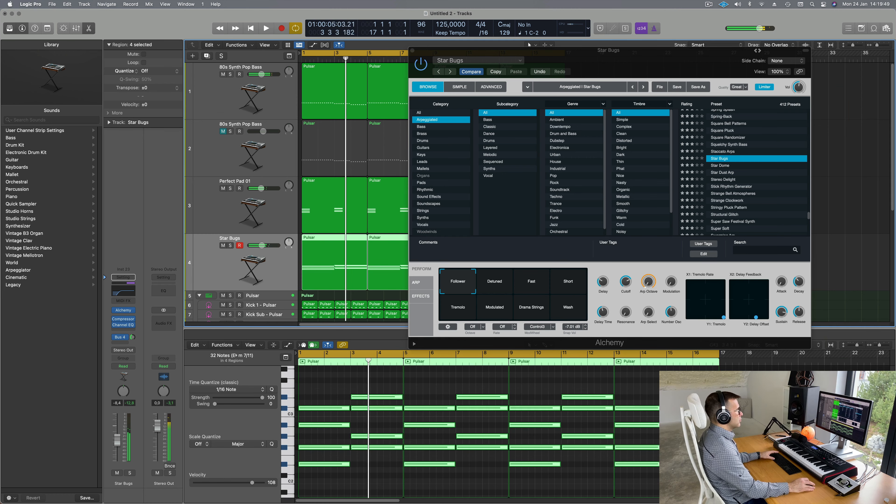
key(space)
drag(632, 66, 655, 59)
key(space)
click(226, 209)
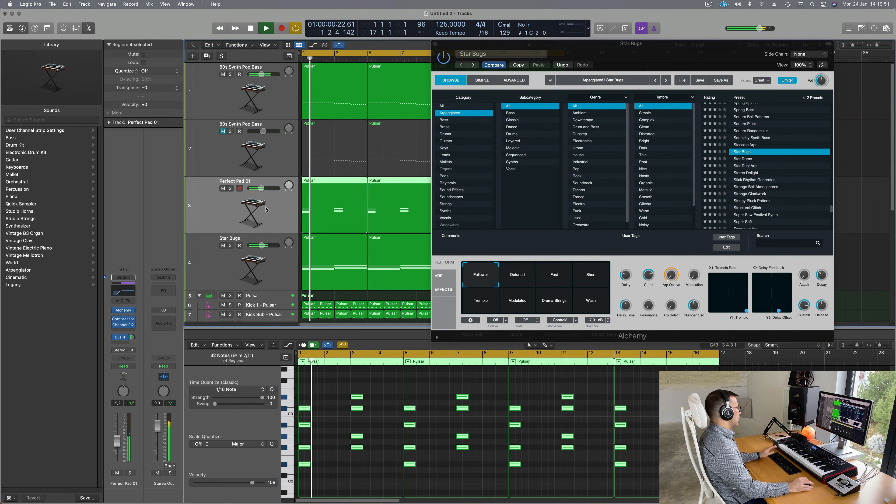
key(space)
drag(117, 442, 117, 448)
key(space)
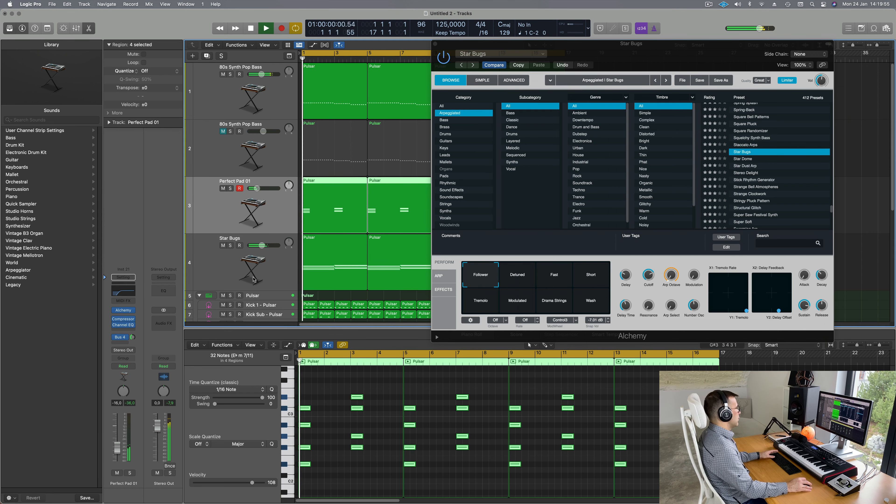
Step: Add a 12 dB/Oct low-cut around 468 Hz in the Star Bugs Channel EQ
click(261, 268)
click(126, 294)
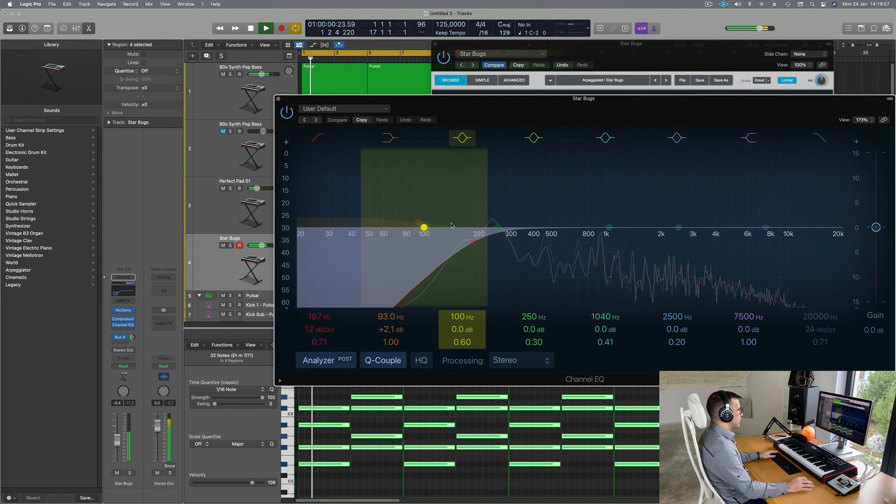
drag(423, 228, 547, 244)
key(space)
key(space)
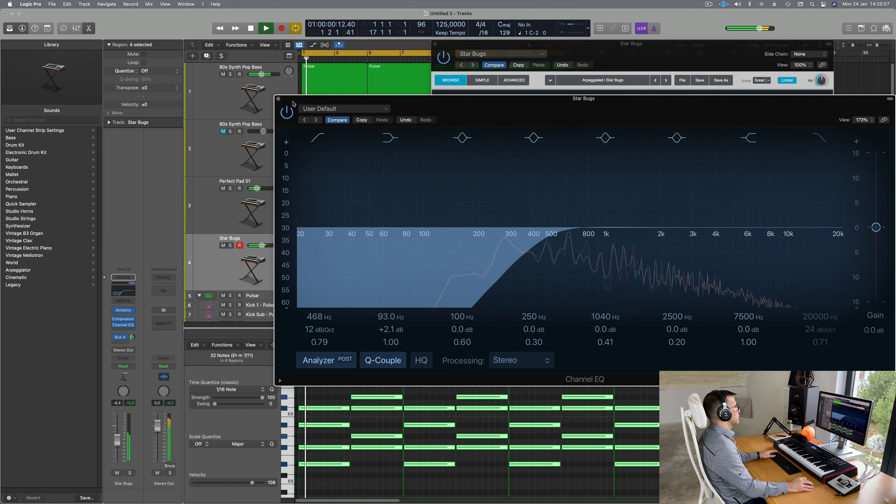
click(278, 99)
Step: Close Alchemy, briefly solo Star Bugs, and lower its fader slightly
drag(661, 51, 285, 80)
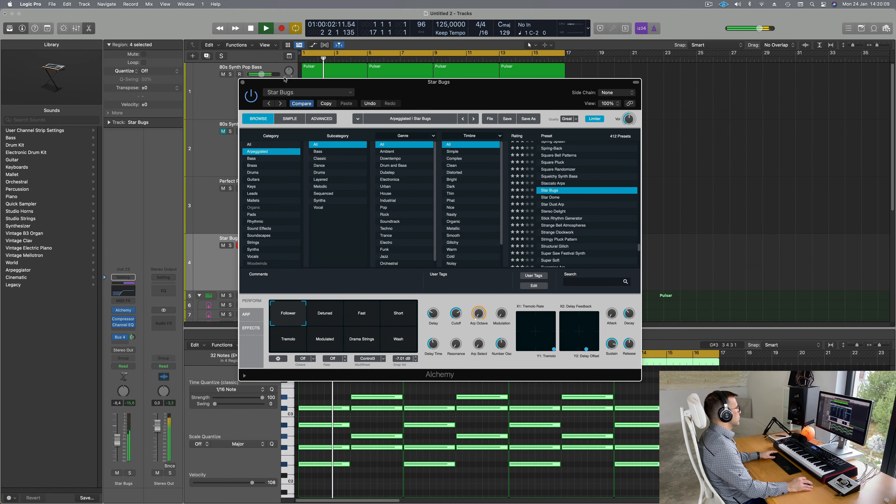
click(242, 83)
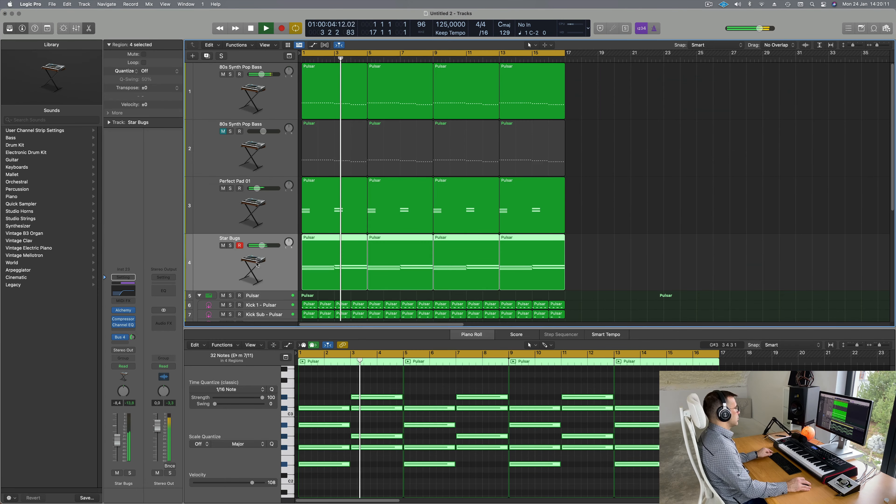
click(303, 59)
key(ctrl+s)
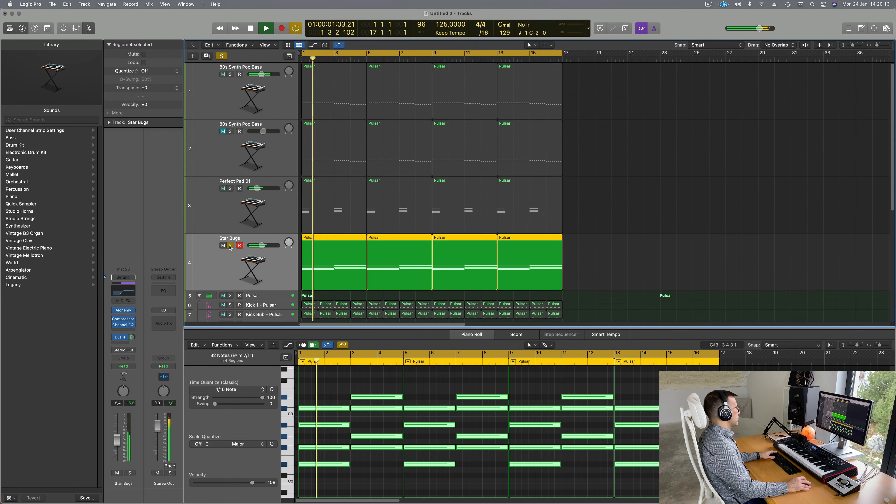
key(ctrl+s)
key(Return)
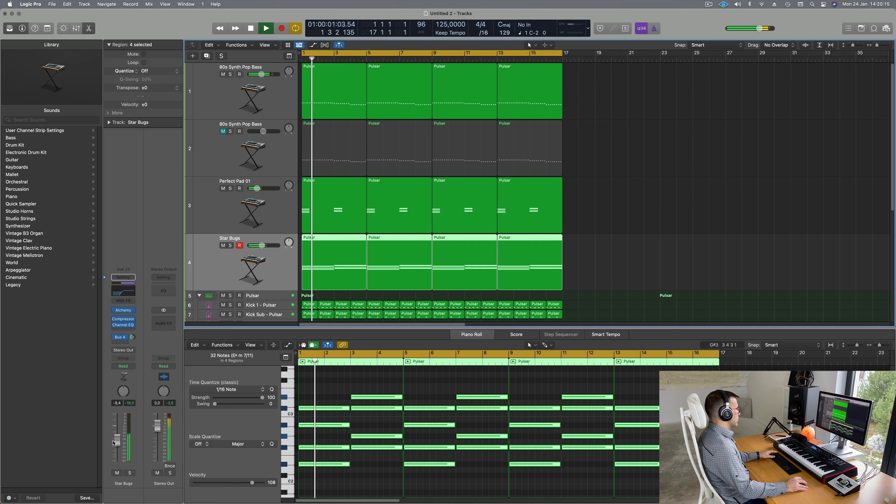
drag(115, 443, 116, 445)
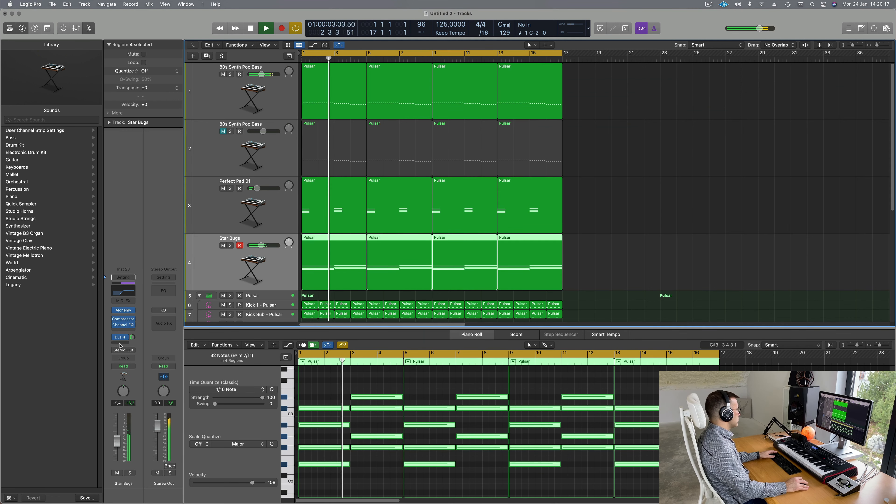
Step: Reduce the Star Bugs Bus 4 reverb send to -14.2 dB and reopen Alchemy
click(133, 336)
drag(132, 336, 132, 341)
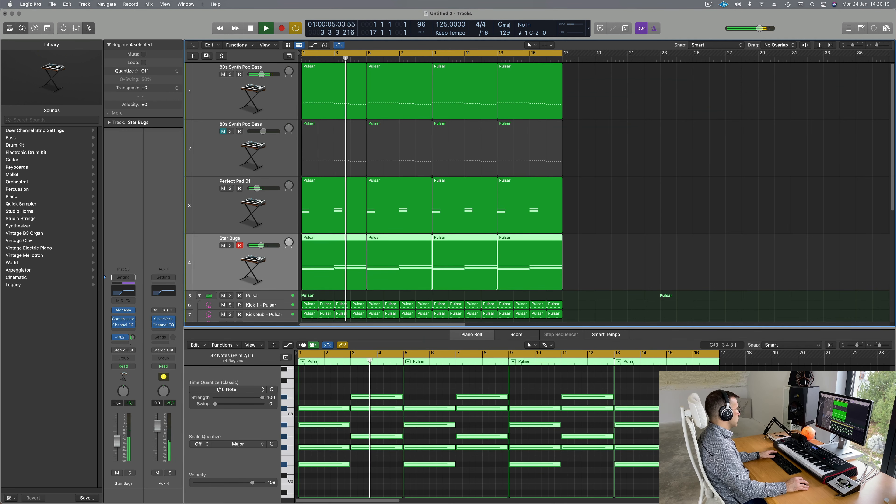
key(Return)
click(123, 311)
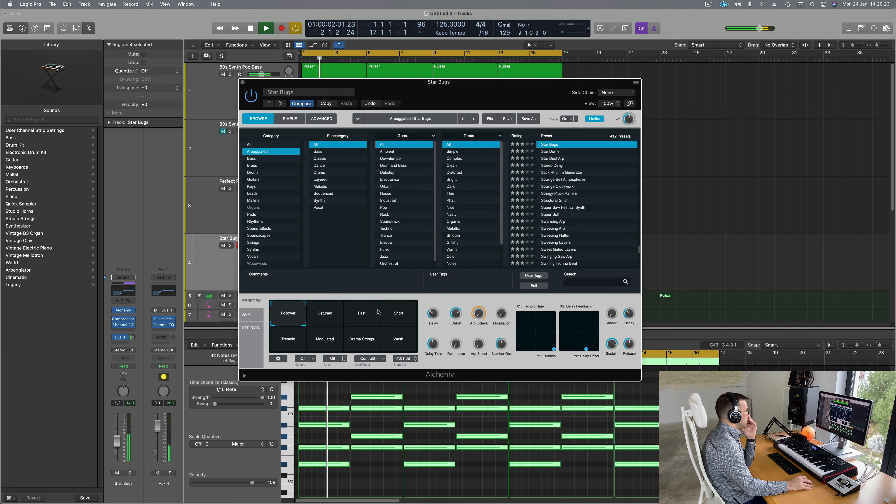
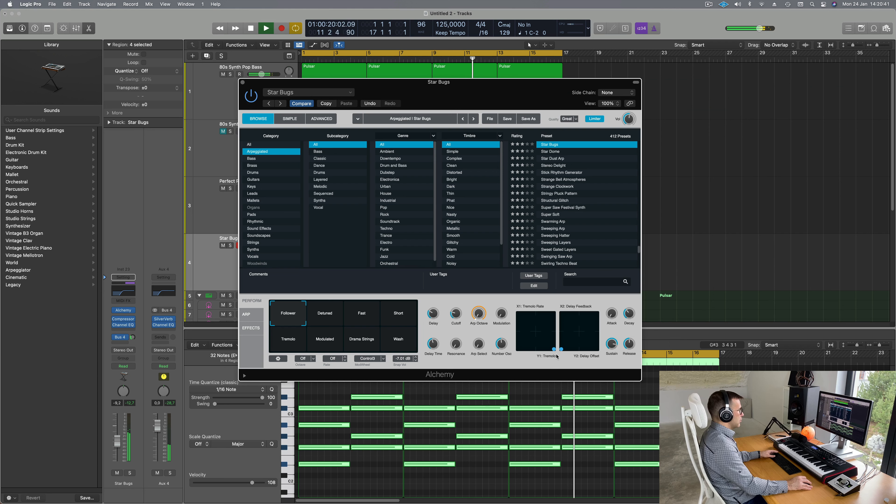
Step: Briefly solo Star Bugs and unsolo it, restarting playback from bar 1
drag(534, 90, 652, 80)
key(Return)
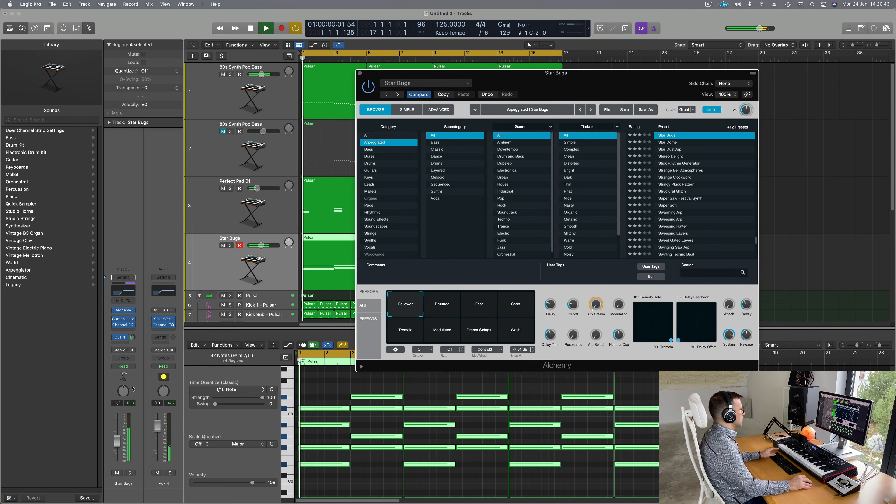
click(129, 474)
click(130, 474)
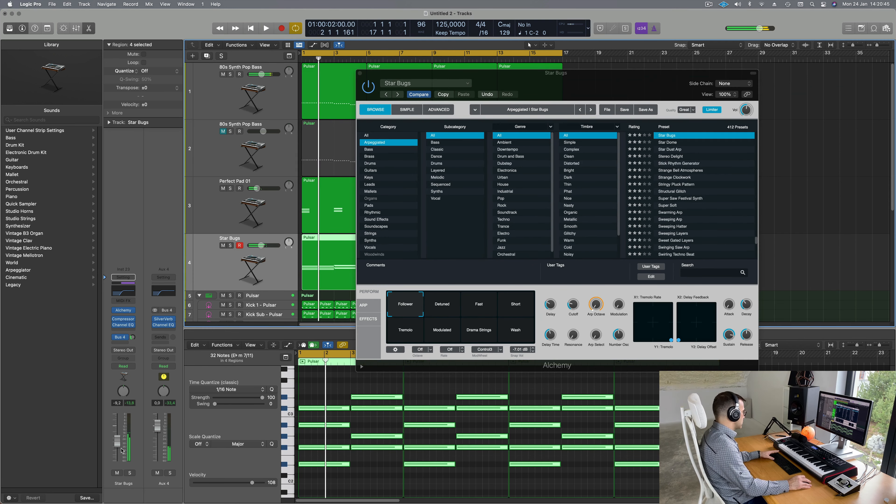
key(Return)
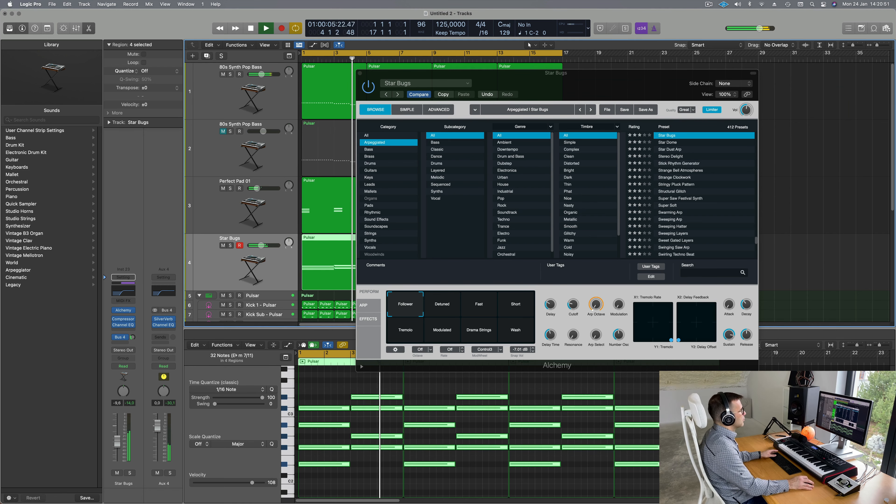
Step: Close the Star Bugs Alchemy window and select the Perfect Pad 01 track
drag(601, 92, 564, 172)
drag(358, 154, 299, 194)
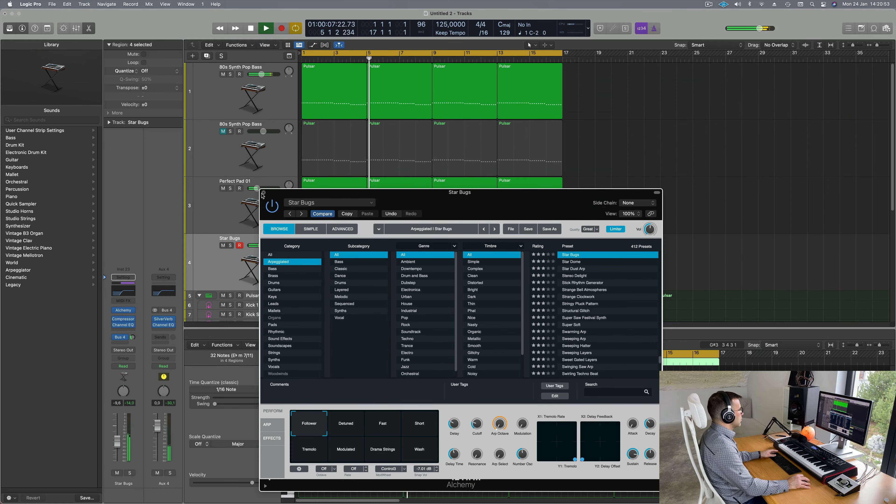
click(264, 192)
click(260, 201)
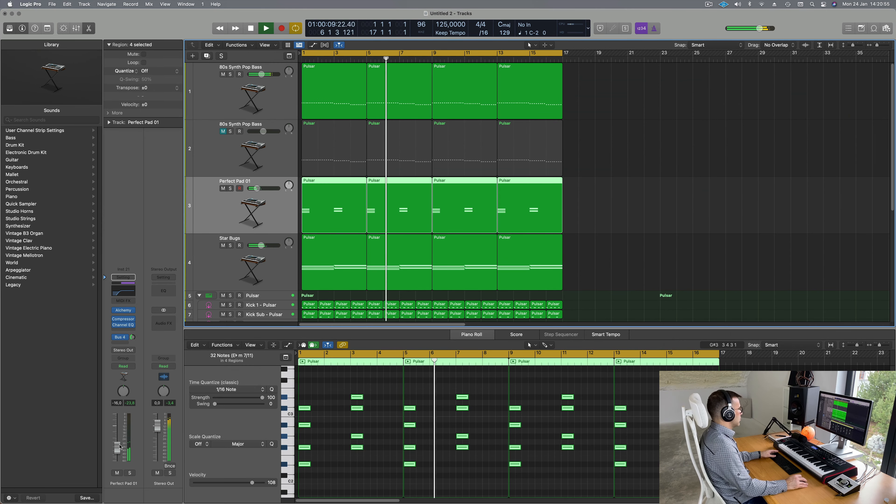
Step: Raise Perfect Pad 01 to about -9.4 dB and drop its Channel EQ low-cut to 140 Hz
drag(115, 446, 114, 441)
key(space)
key(space)
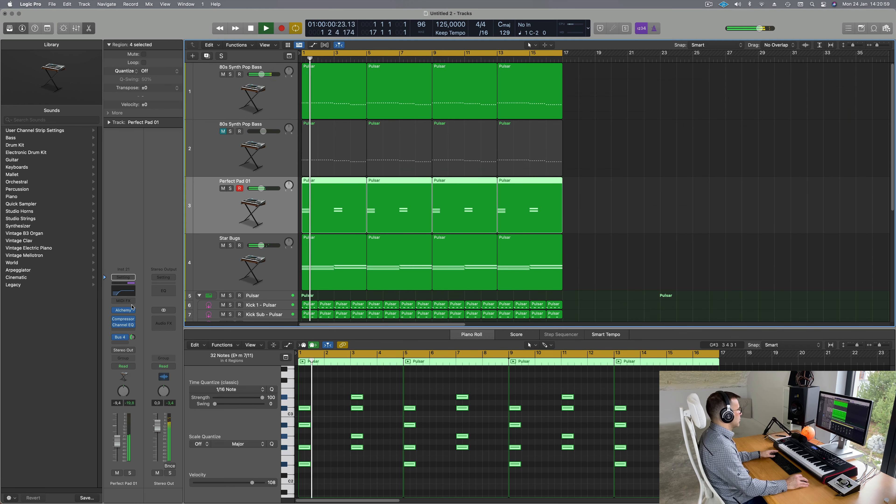
click(125, 292)
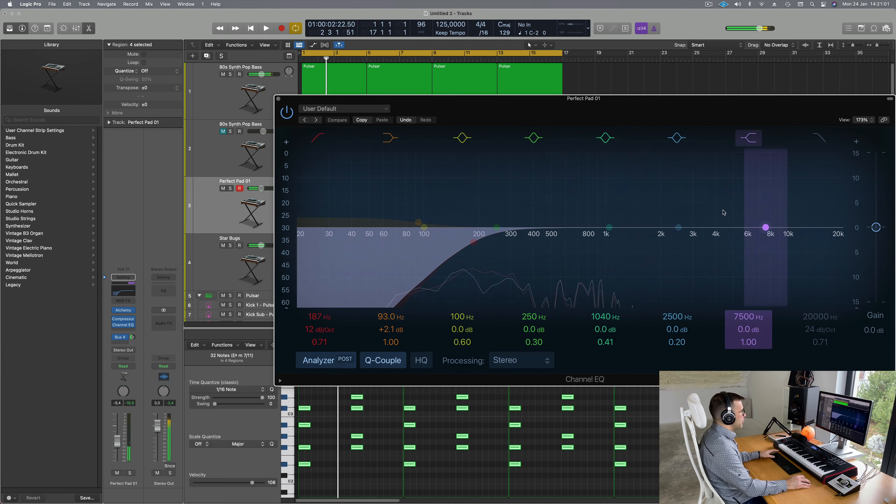
drag(476, 241, 450, 237)
key(Return)
click(278, 99)
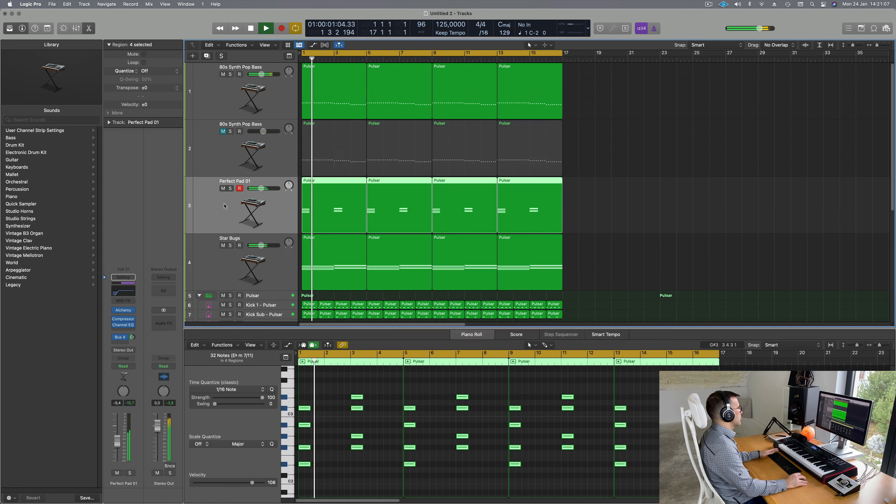
key(space)
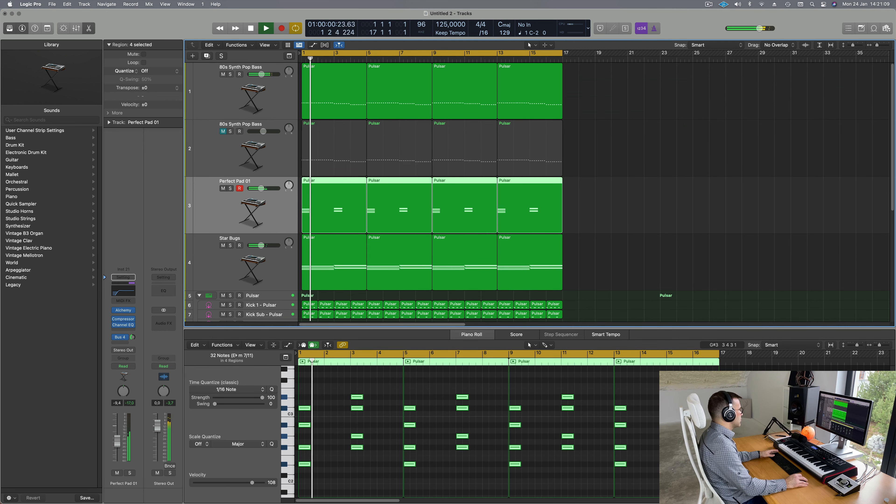
scroll(591, 197, up, 1)
scroll(591, 198, down, 5)
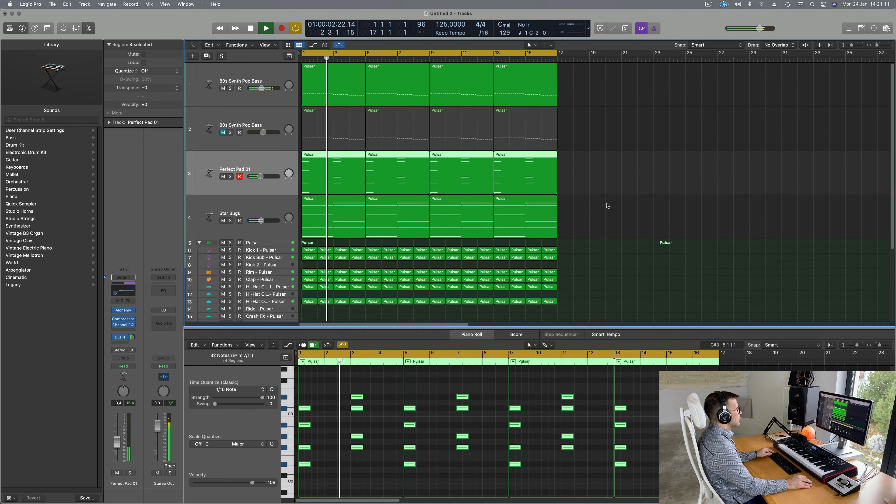
Step: Select the first 80s Synth Pop Bass track and return playback to bar 1
click(273, 78)
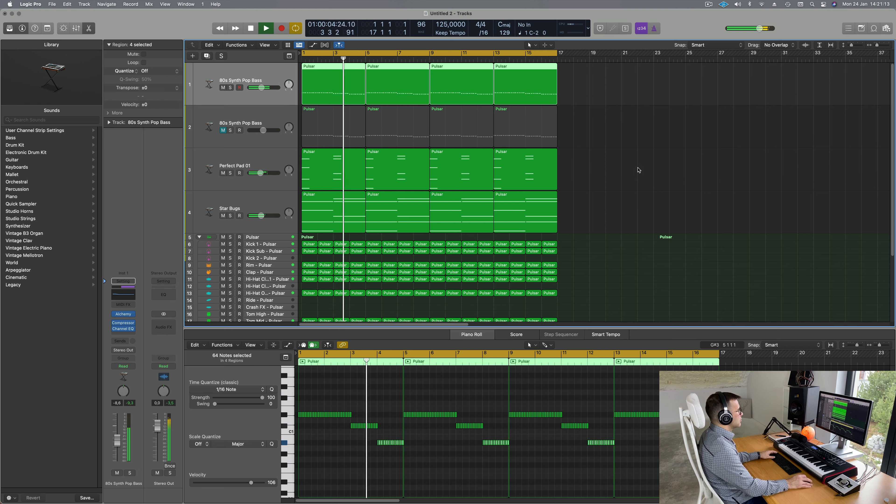
scroll(678, 189, up, 3)
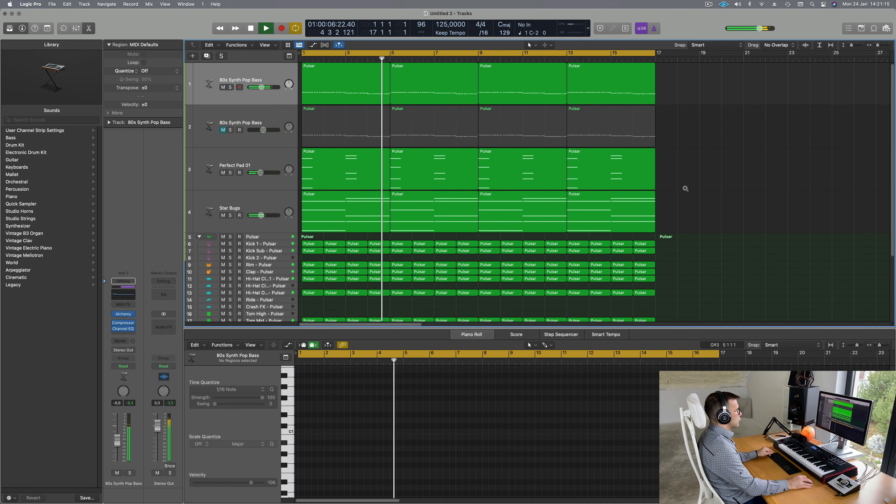
scroll(685, 190, down, 7)
scroll(676, 208, up, 3)
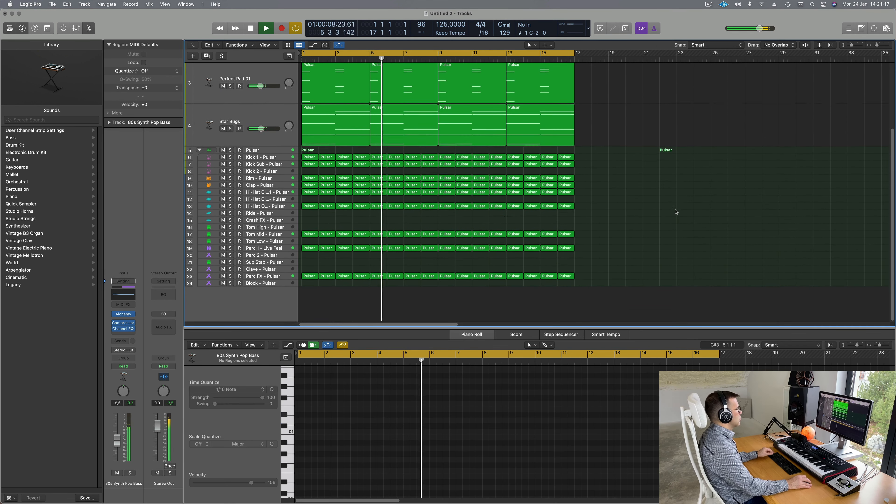
click(708, 5)
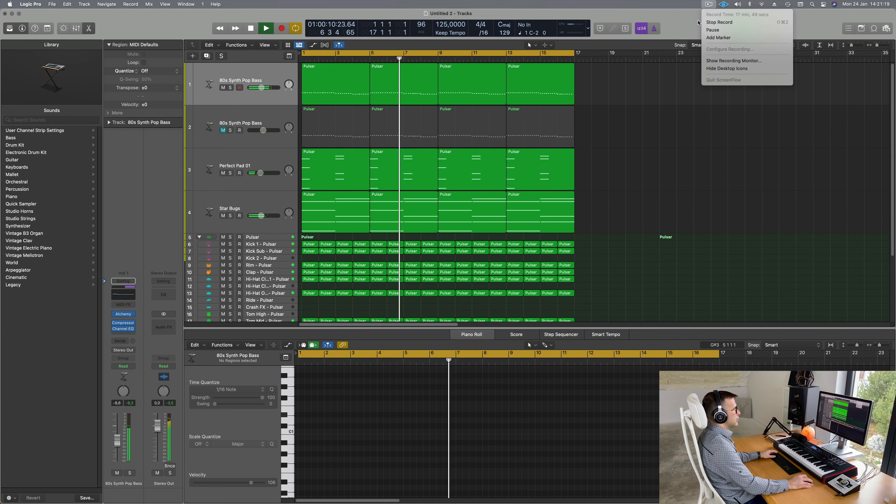
click(619, 179)
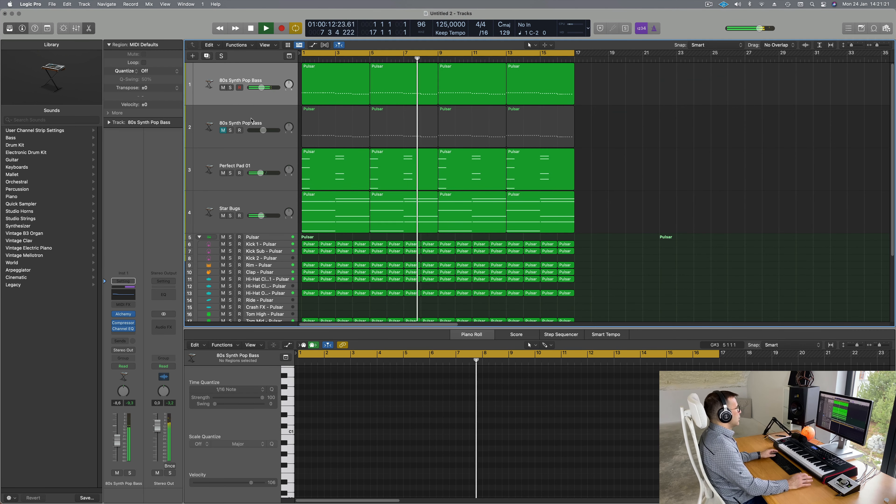
key(Return)
Step: Transpose all 256 notes of the second bass track up an octave and unmute it
click(282, 123)
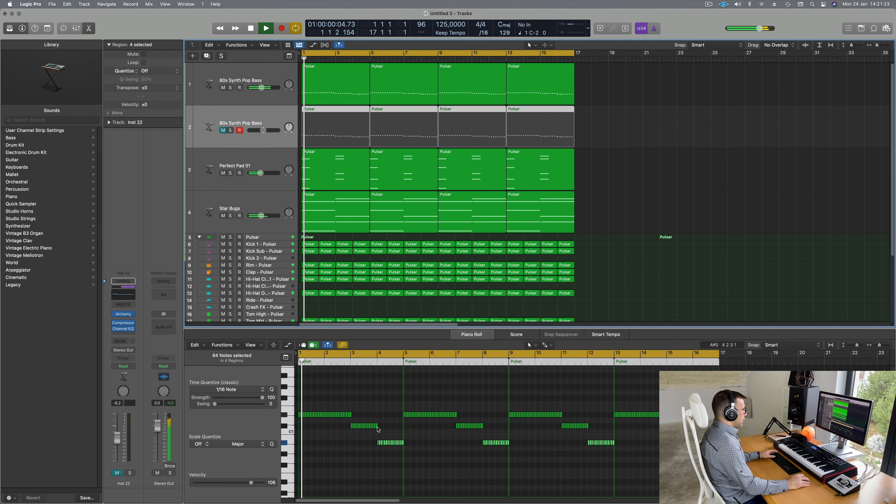
scroll(464, 472, up, 8)
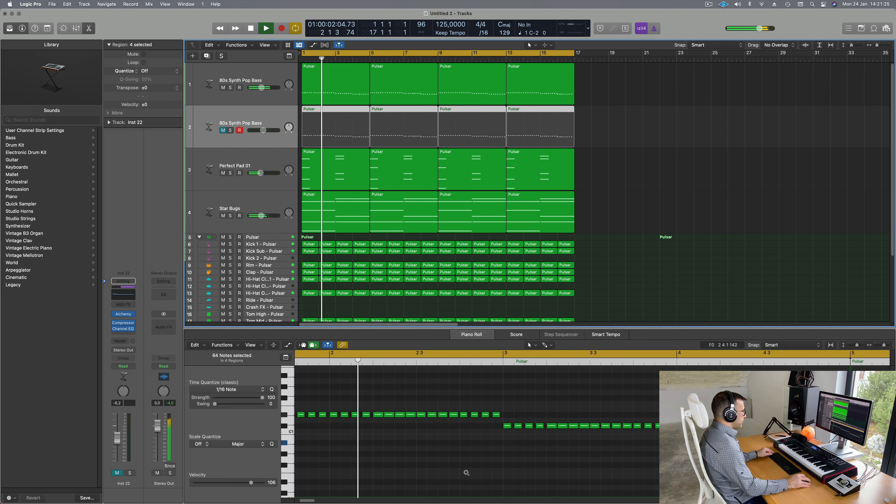
scroll(466, 473, left, 2)
click(418, 474)
key(super+a)
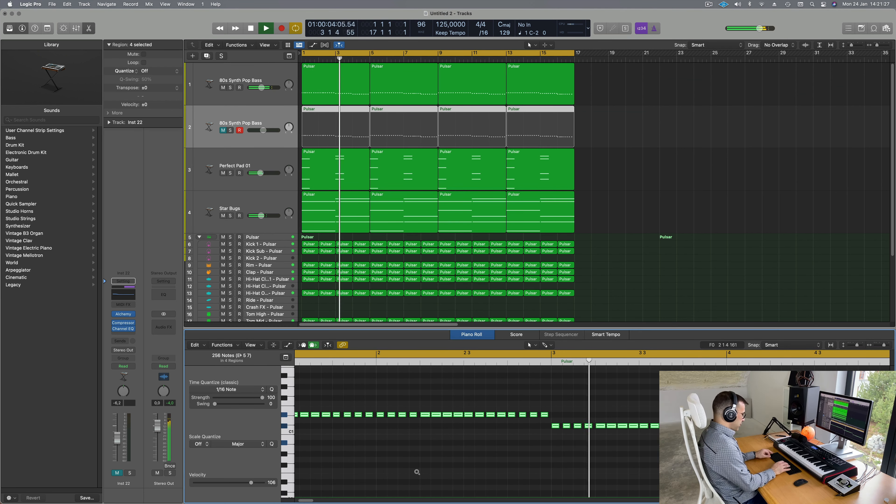
key(alt+shift+Up)
key(Return)
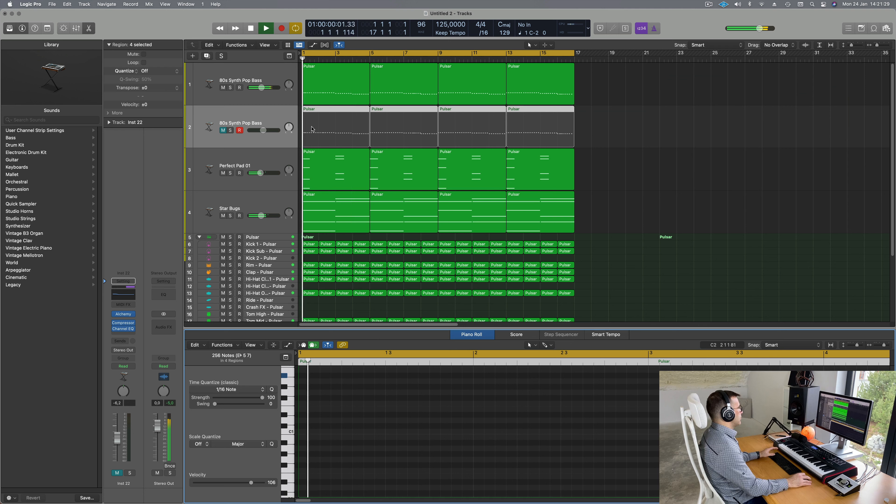
click(223, 130)
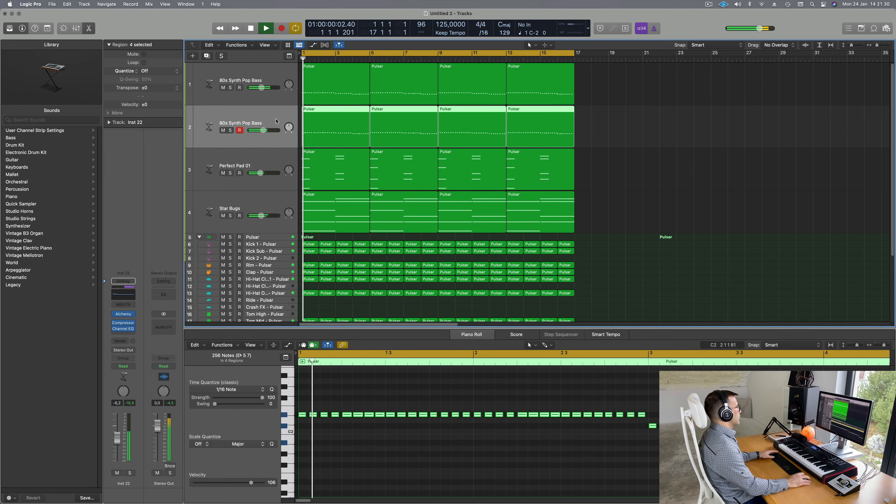
Step: Open track 2's Alchemy and filter its presets to All categories, Plucked subcategory
click(124, 314)
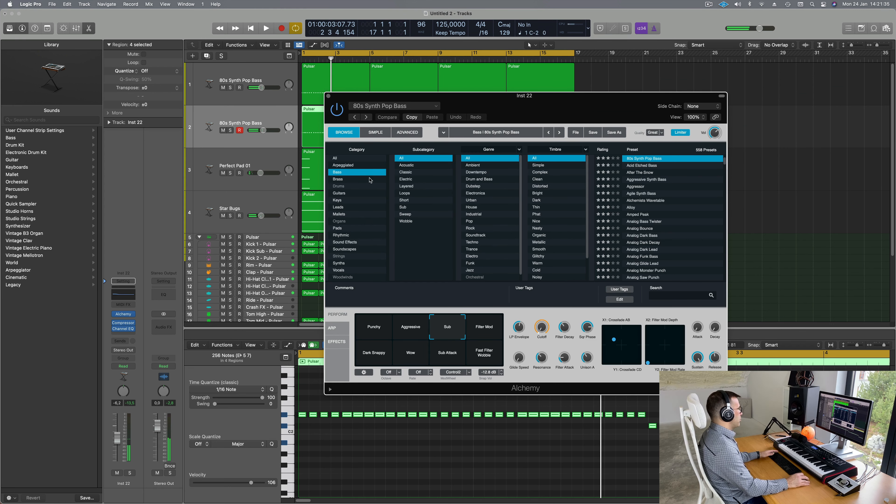
key(Return)
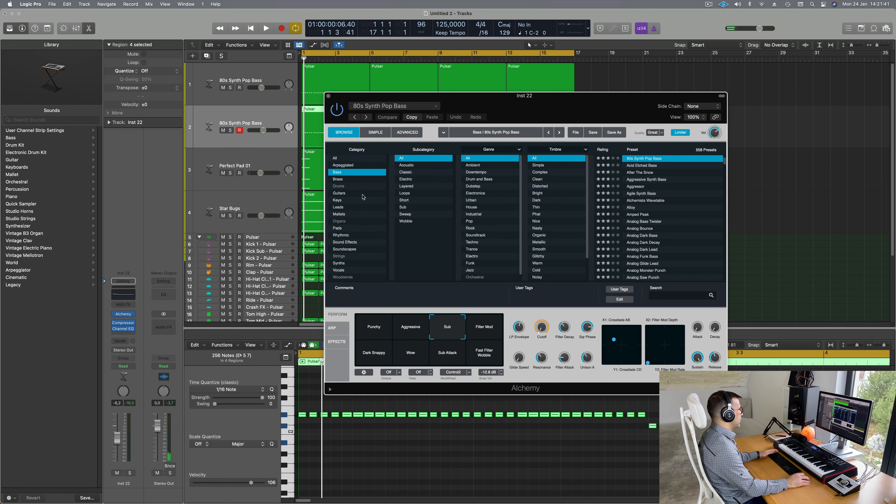
key(space)
click(341, 159)
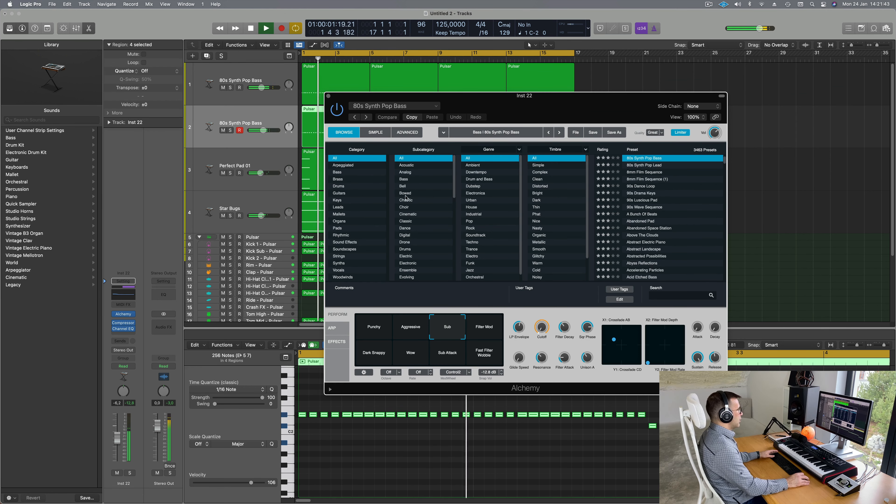
scroll(418, 201, down, 5)
scroll(425, 206, down, 5)
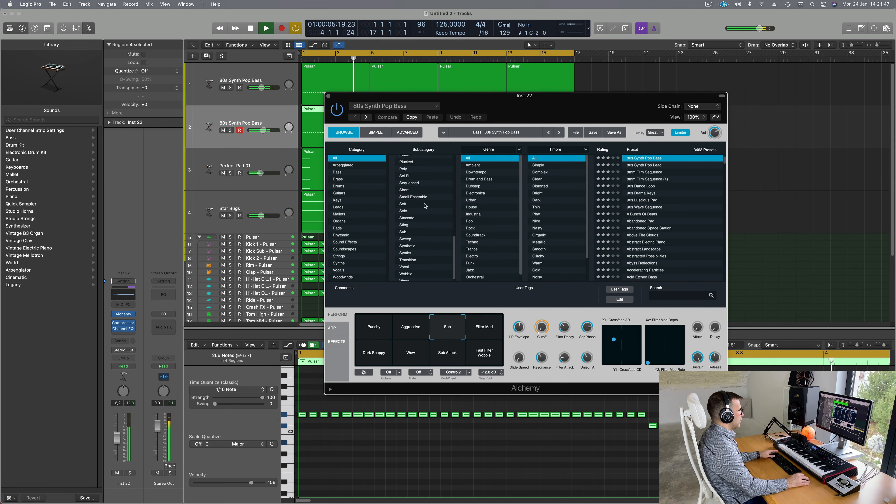
click(408, 163)
drag(574, 99, 549, 99)
scroll(666, 199, down, 10)
scroll(666, 200, up, 10)
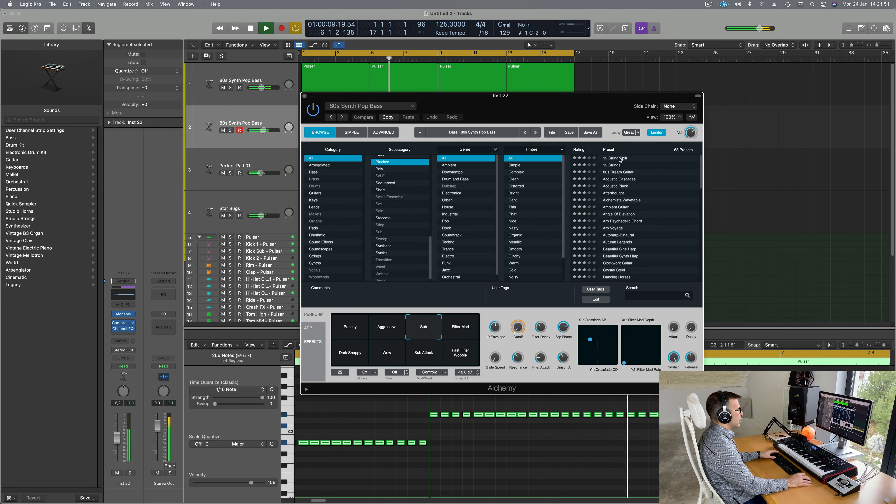
Step: Audition Acoustic Cascades, Alchemists Wavetable, Angle Of Elevation and Autoharp-Binaural presets on track 2
drag(535, 110, 550, 141)
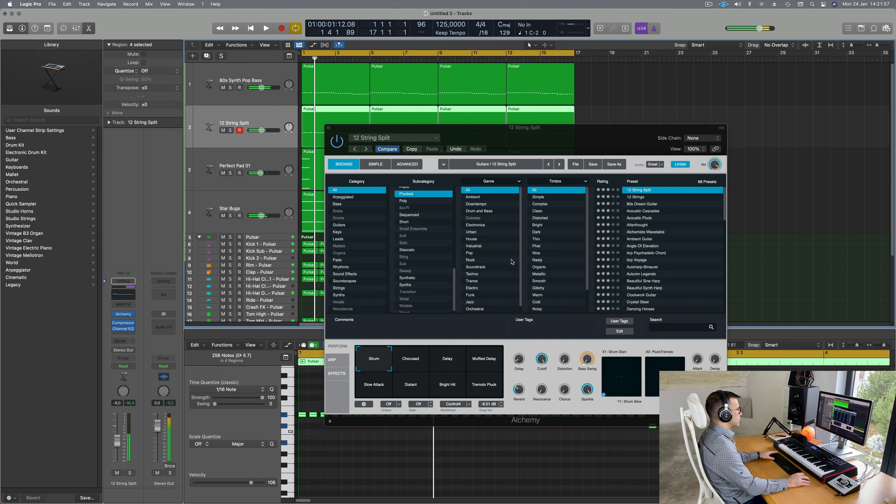
click(639, 211)
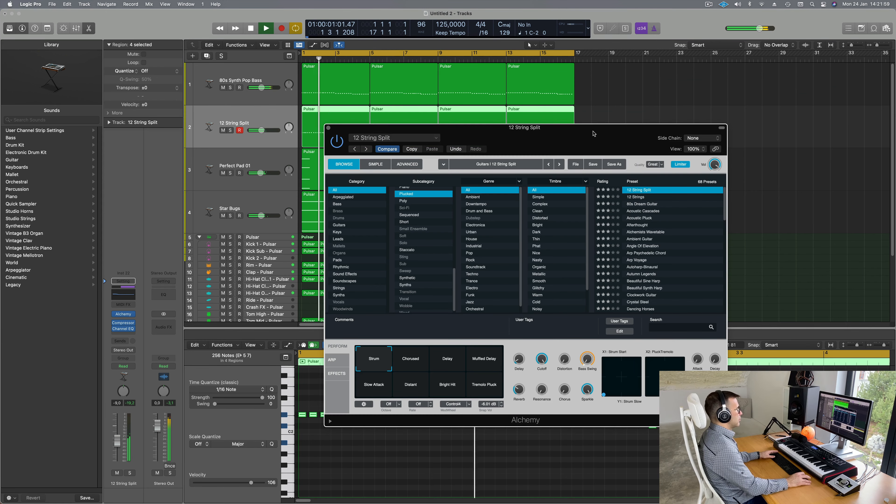
drag(594, 134, 627, 117)
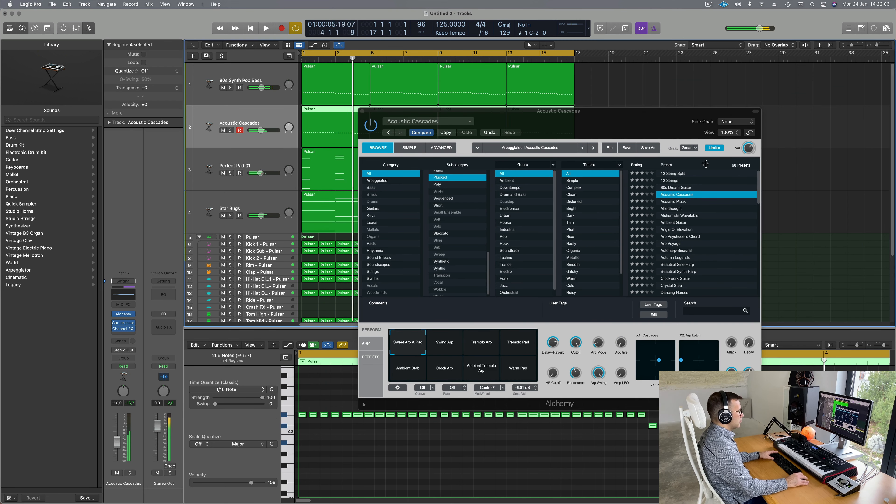
click(486, 341)
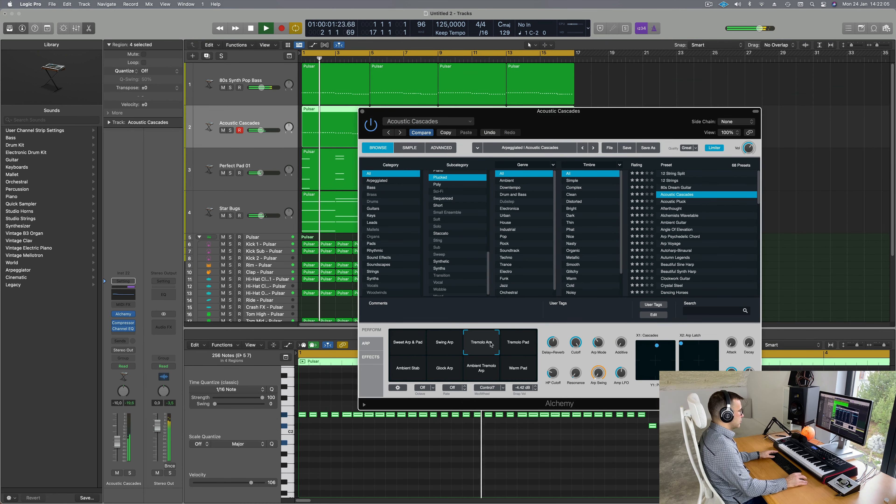
click(520, 374)
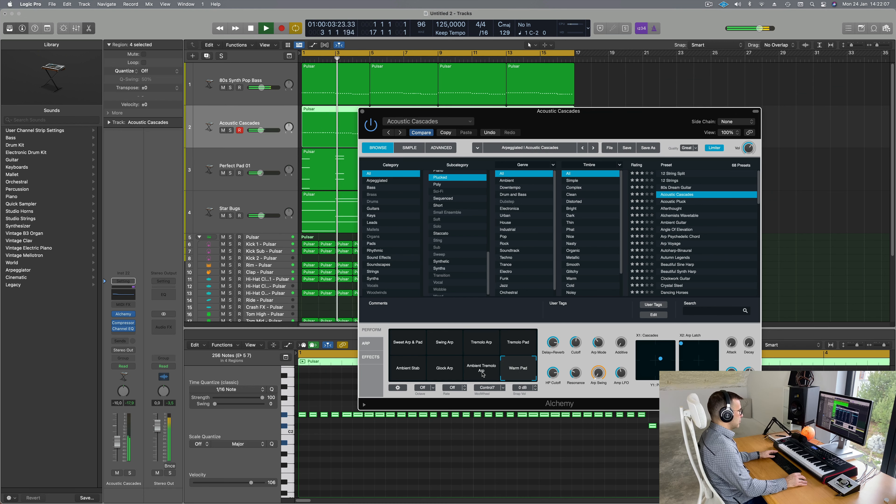
click(674, 216)
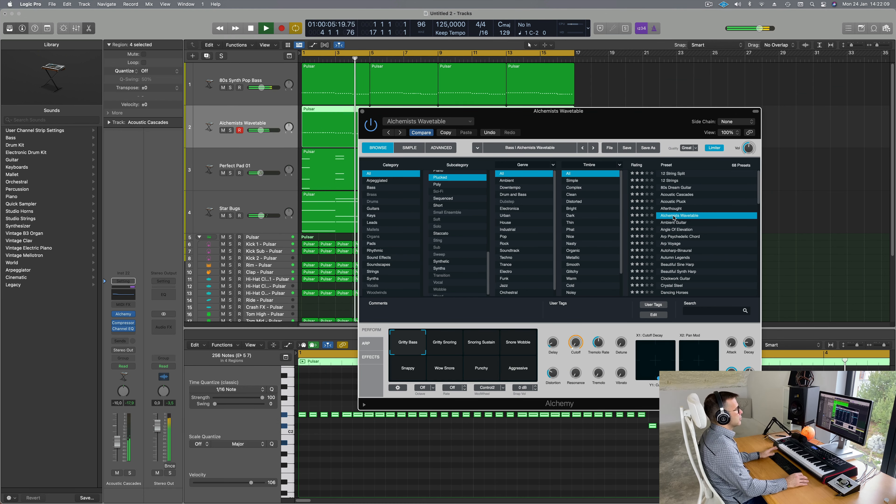
click(675, 230)
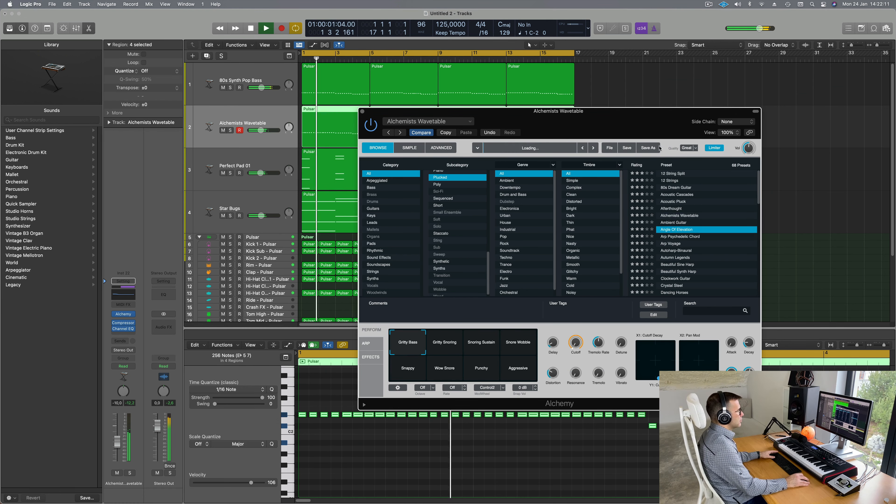
drag(685, 111, 715, 45)
click(709, 185)
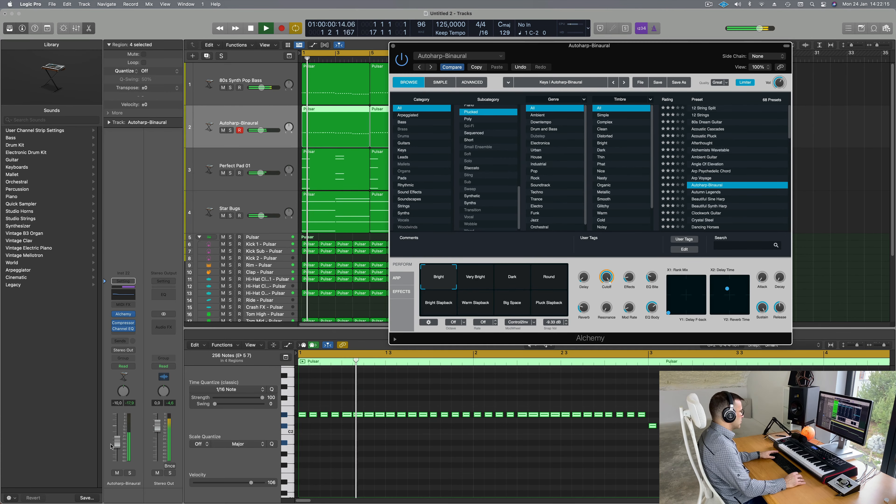
Step: Lower the track to -15 dB and load Drifting Guitar Riff after trying Clockwork Guitar
drag(118, 442, 118, 454)
key(space)
key(v)
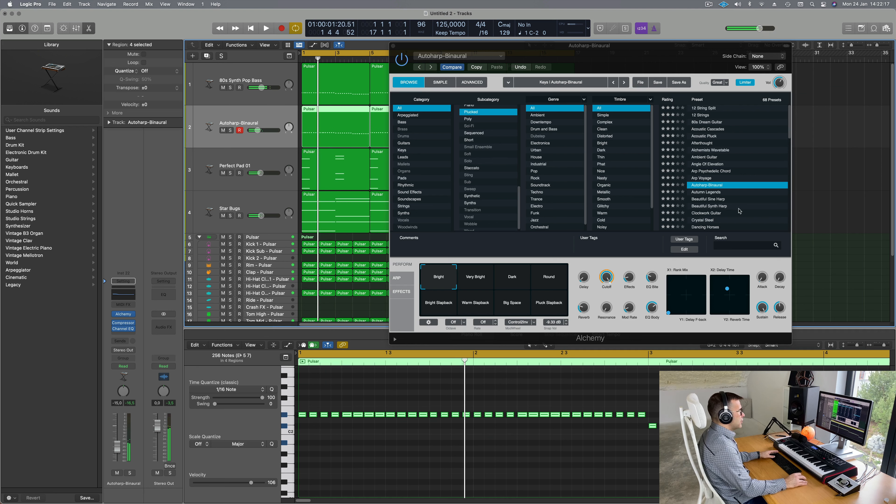
click(703, 213)
key(space)
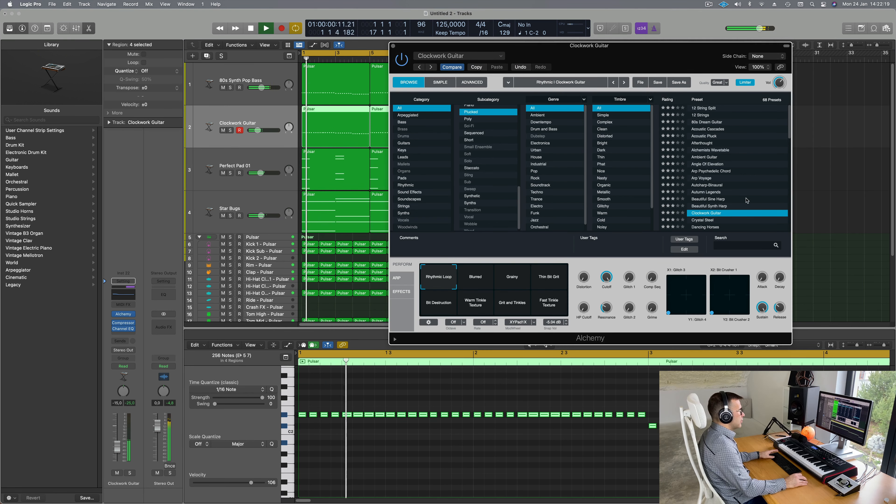
scroll(747, 201, down, 1)
scroll(747, 200, down, 3)
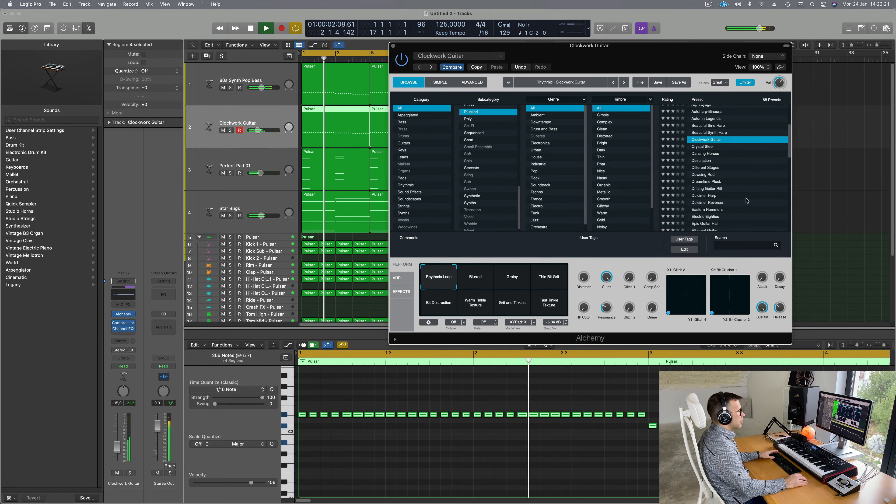
click(717, 189)
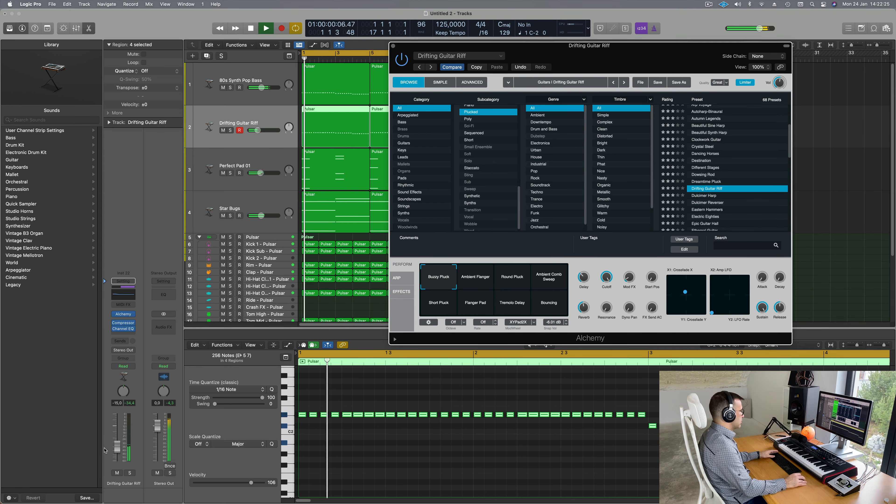
Step: With the track soloed, audition guitar presets and load Pluck Layer
click(129, 473)
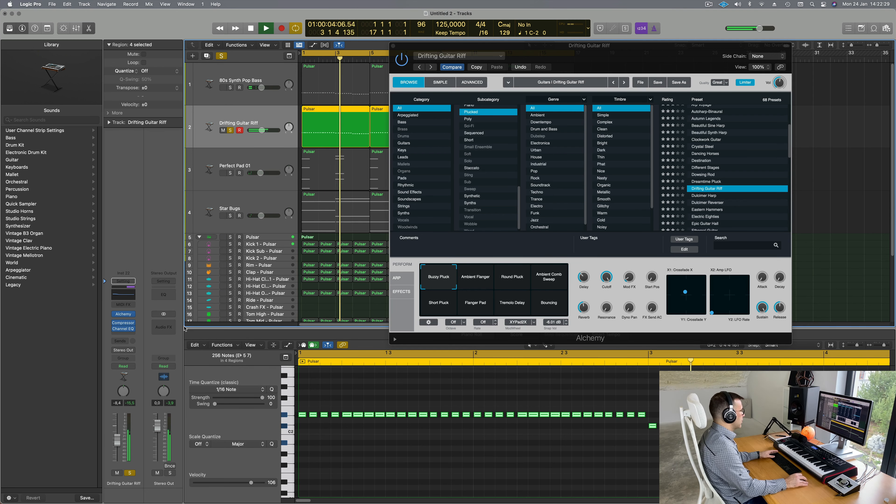
scroll(701, 209, down, 3)
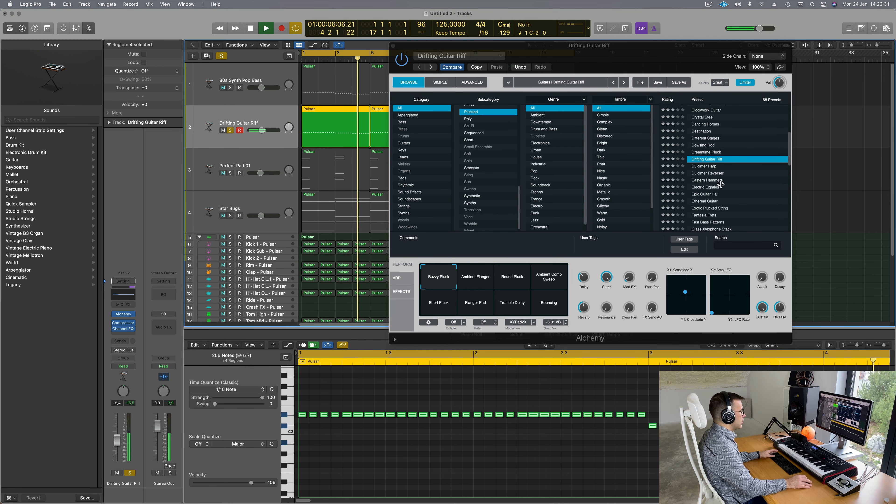
click(710, 194)
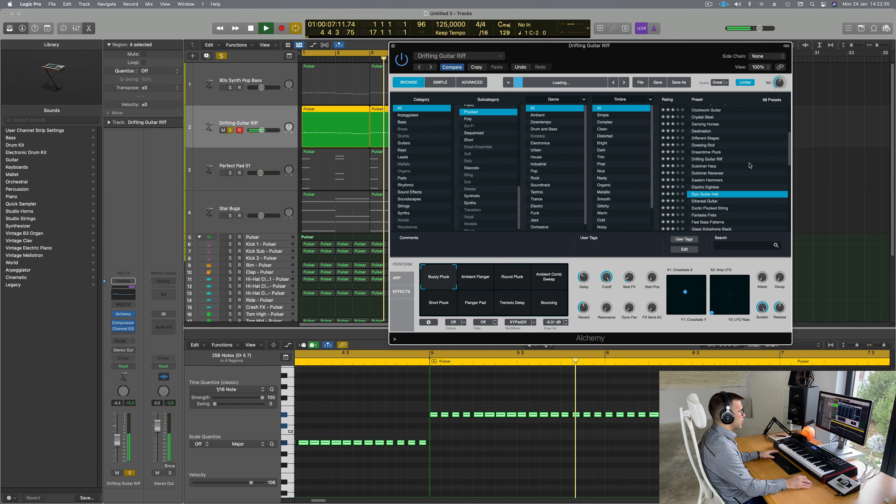
scroll(747, 173, down, 3)
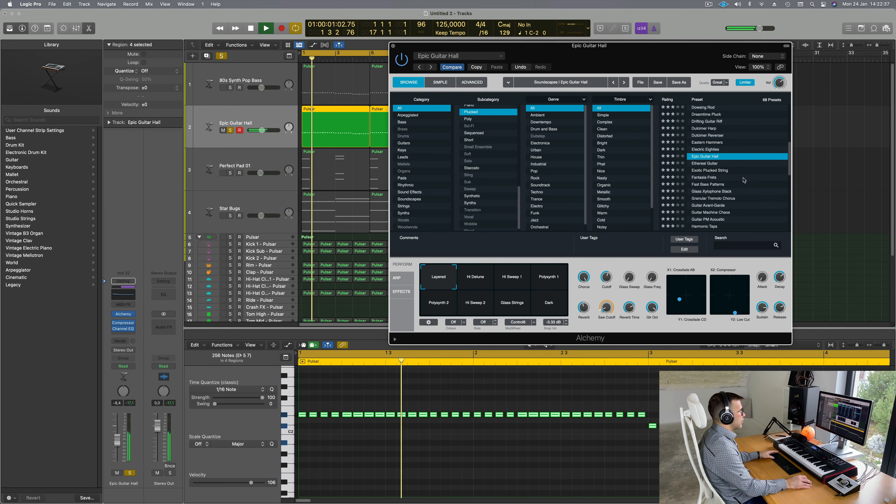
click(741, 197)
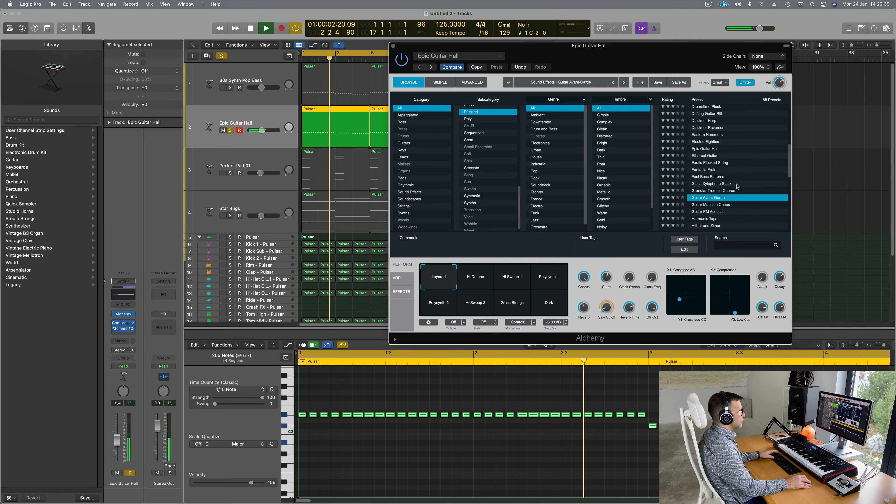
key(space)
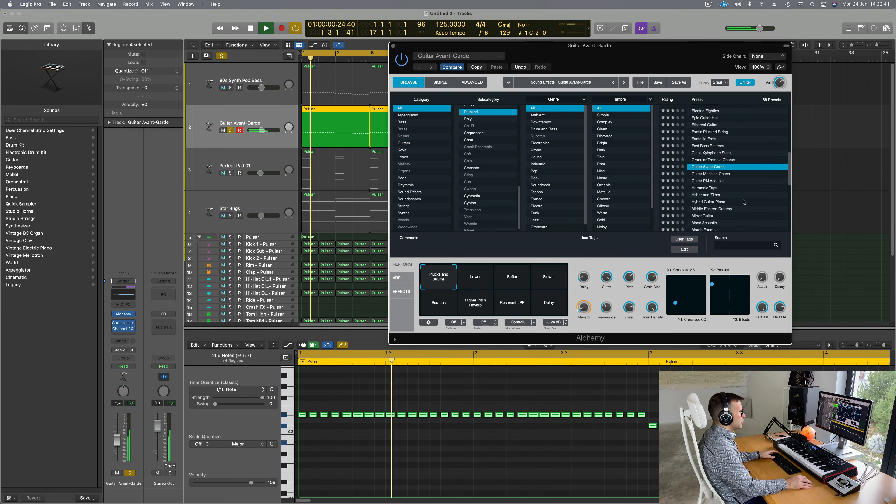
scroll(743, 207, down, 5)
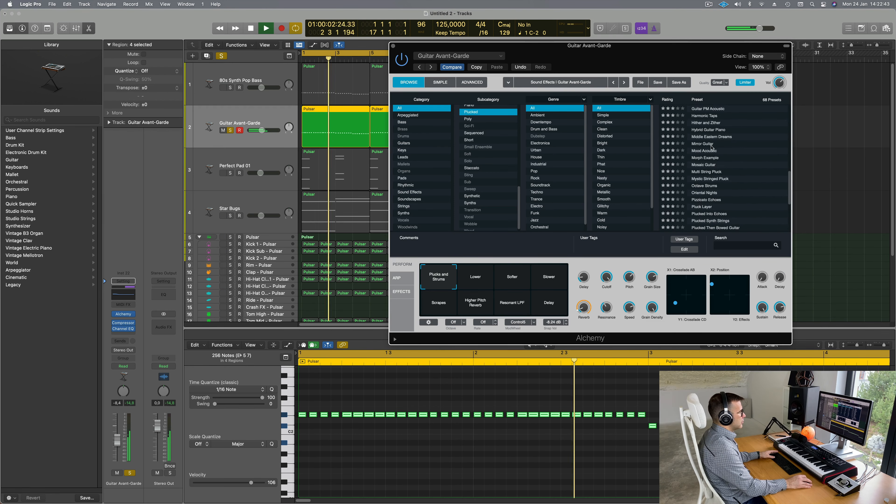
click(736, 164)
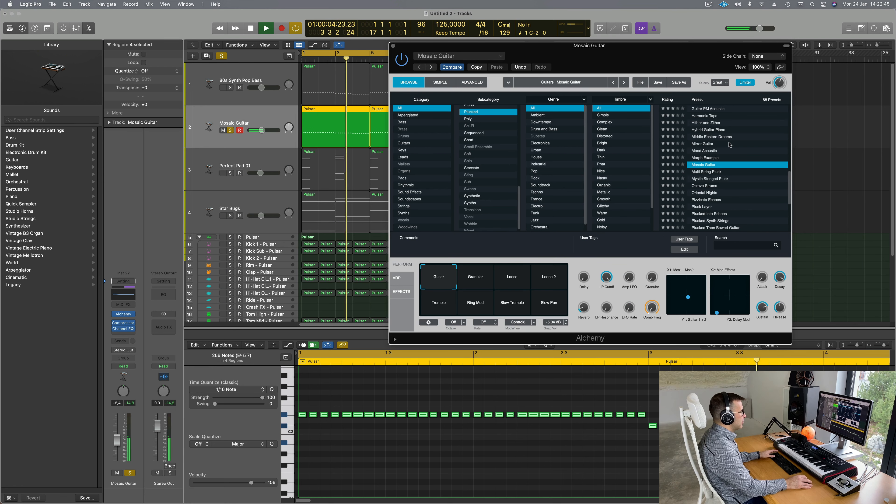
click(708, 193)
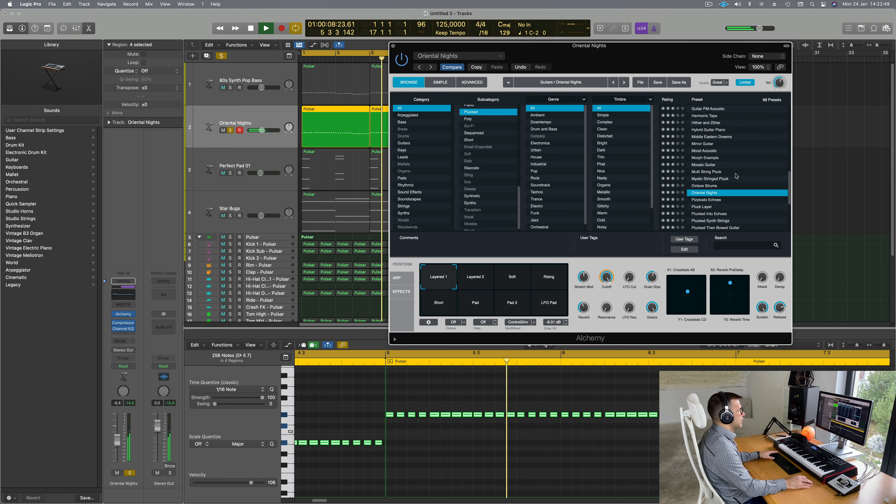
scroll(709, 187, down, 3)
click(710, 182)
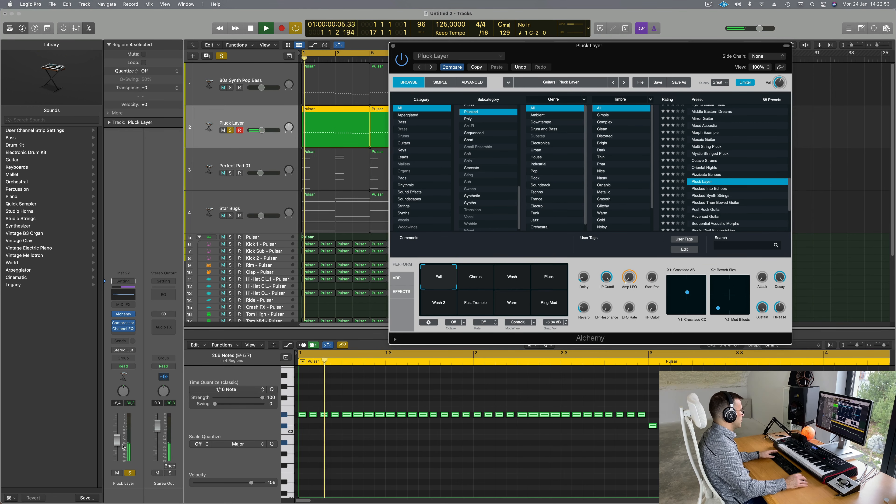
Step: Unsolo Pluck Layer, check it against the mix, and set its volume to -6.4 dB
click(129, 472)
key(Return)
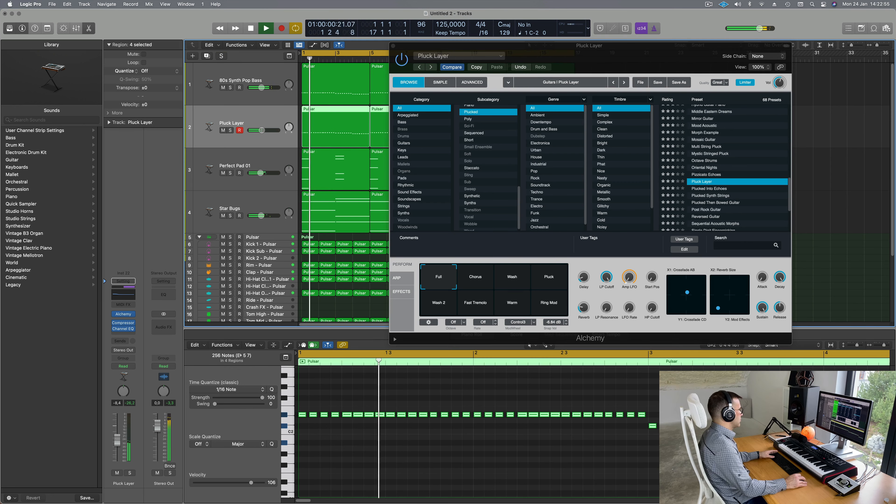
click(117, 473)
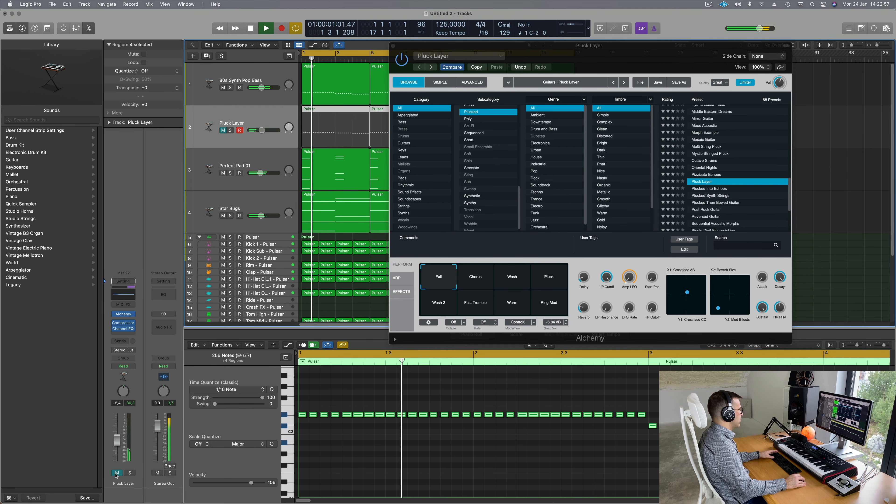
click(117, 473)
drag(116, 443, 117, 444)
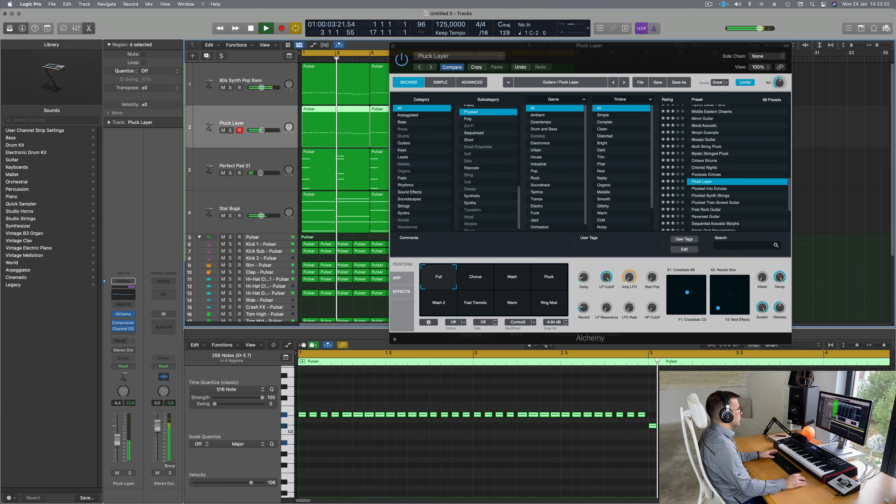
click(117, 472)
click(117, 473)
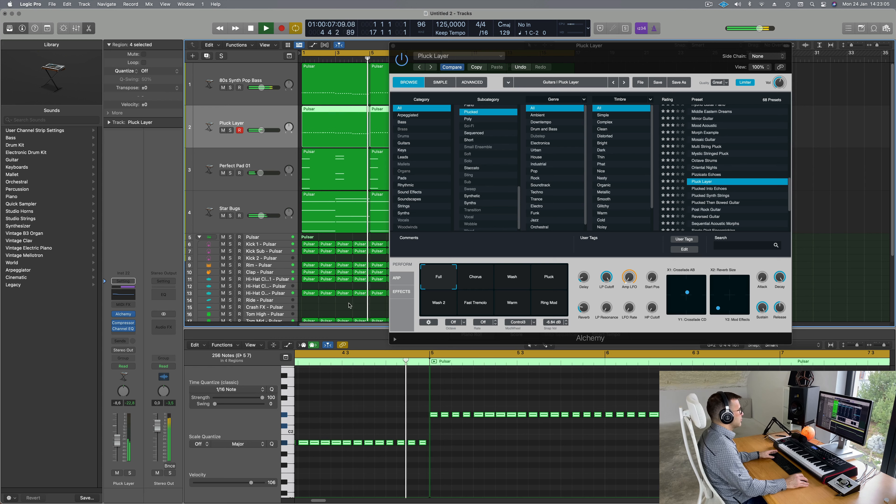
Step: Try the Chorus, Wash and Pluck variations, return to Full, and close Alchemy
click(475, 277)
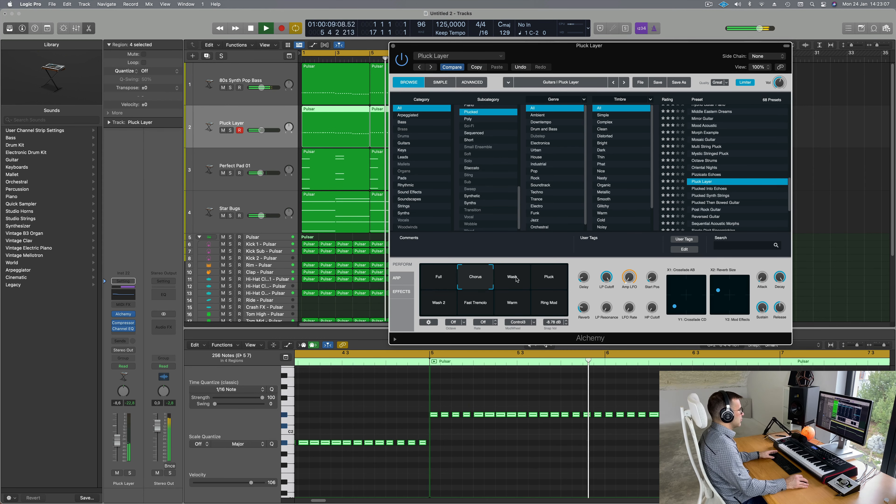
click(516, 278)
click(549, 280)
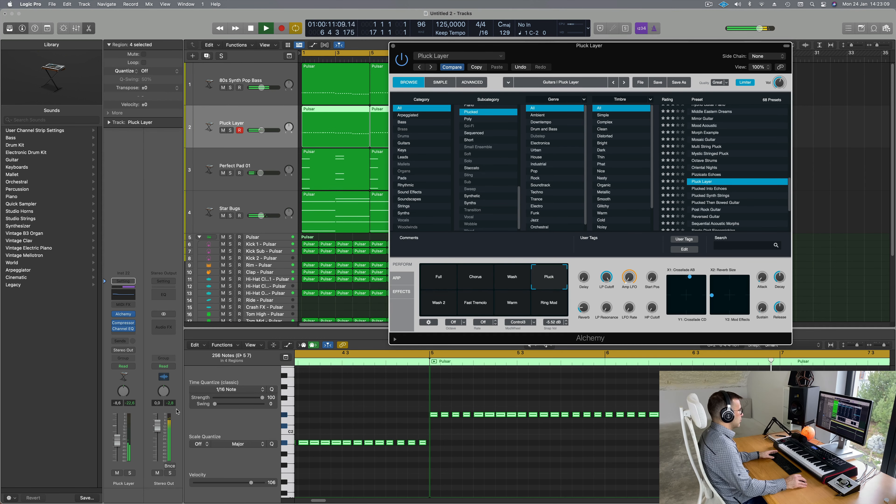
drag(117, 438, 118, 447)
click(447, 285)
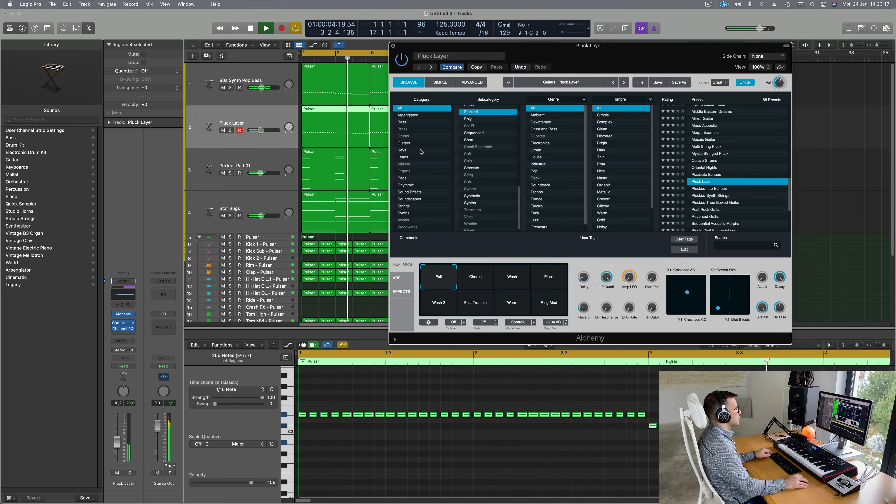
click(393, 45)
Step: Zoom out to the whole arrangement and replay it from the start
key(super+Left)
key(super+Left)
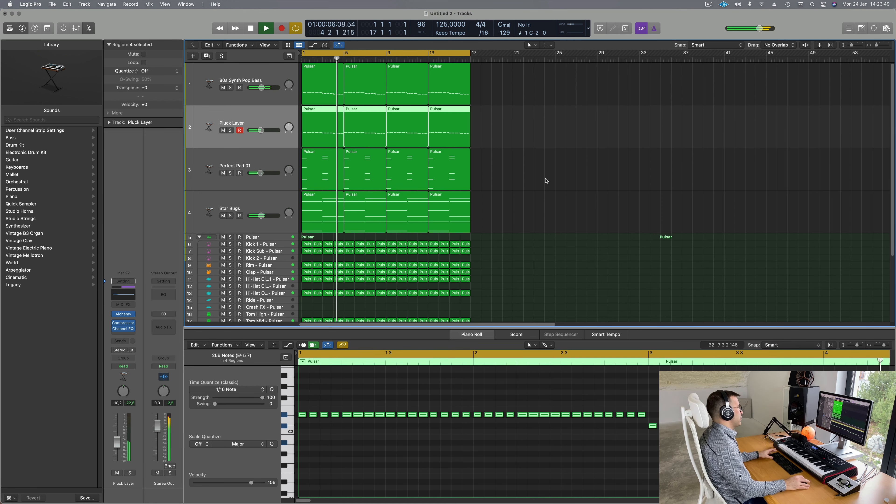
click(538, 190)
key(Return)
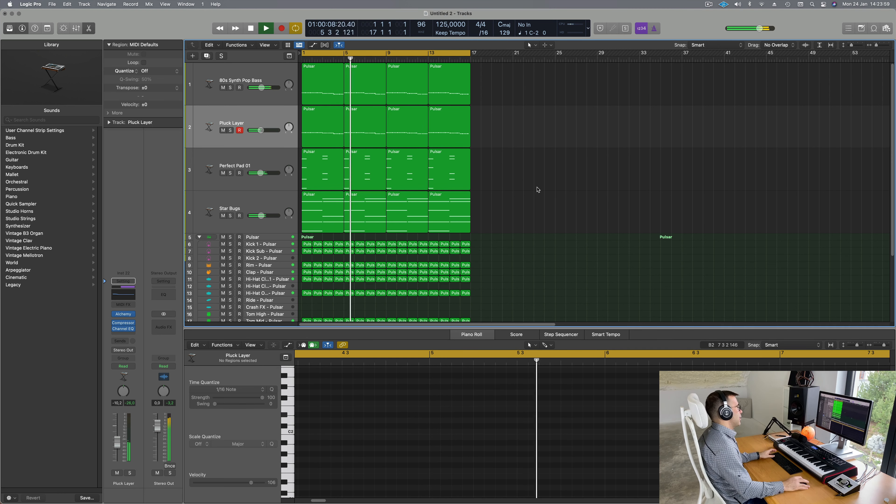
key(space)
key(Return)
key(space)
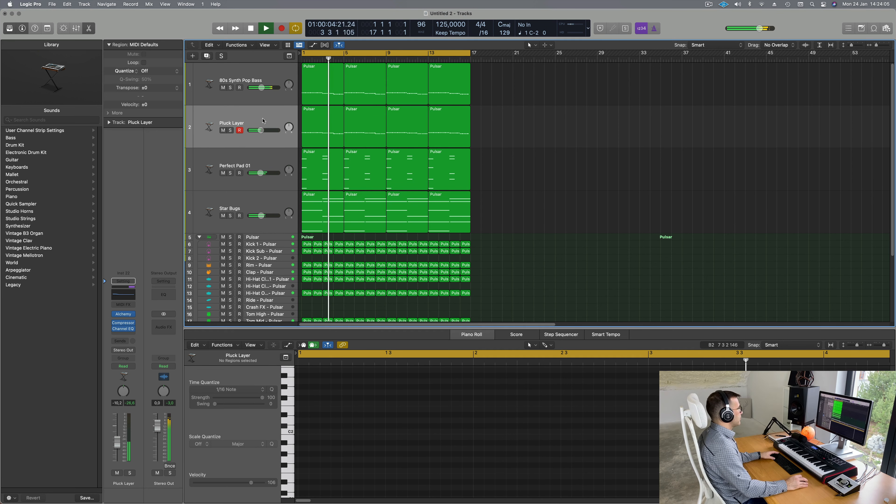
key(Return)
Step: Lower the Pluck Layer volume to -10,6 dB, then select the Star Bugs track
click(223, 130)
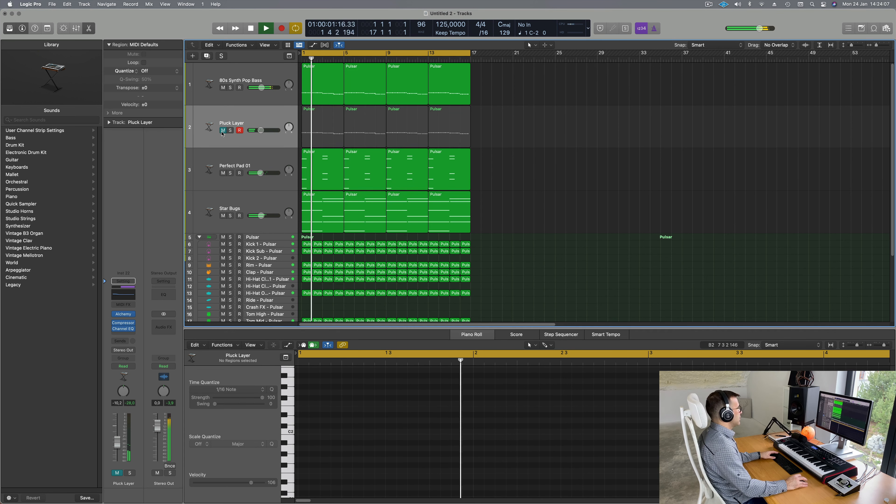
click(222, 131)
click(230, 130)
click(230, 131)
key(Return)
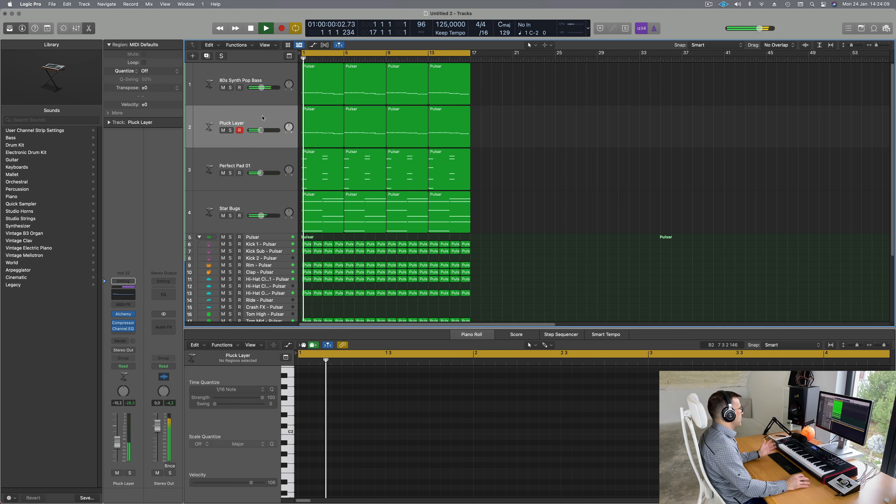
click(262, 118)
drag(261, 130, 261, 131)
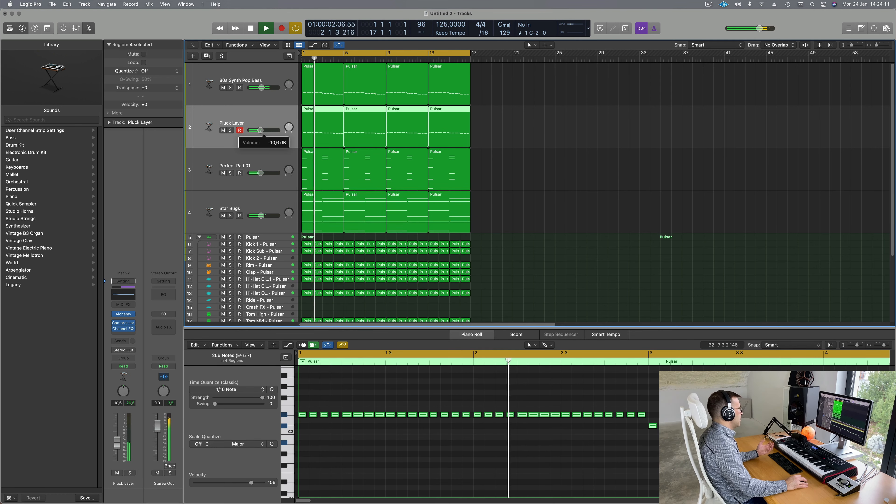
key(Return)
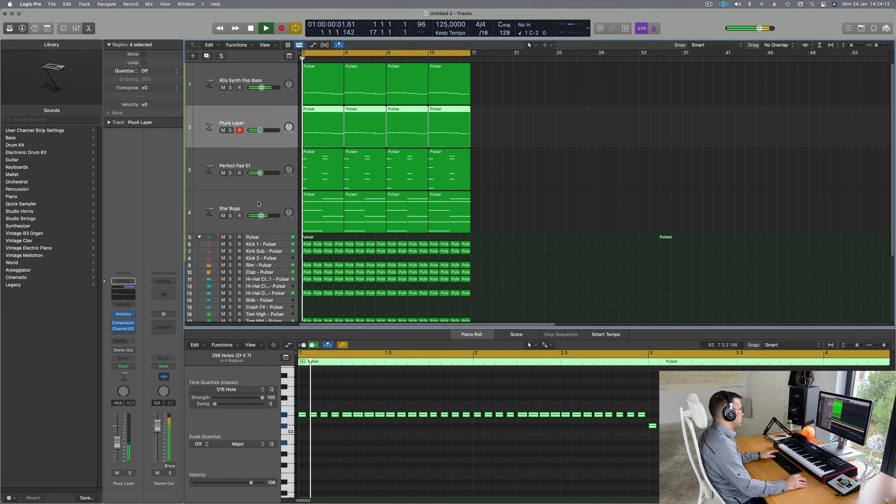
click(258, 204)
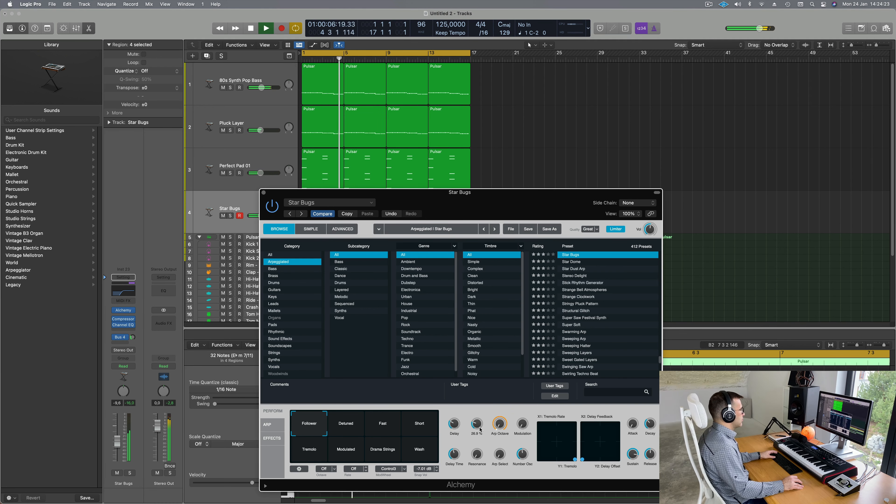
Step: Turn down the 80s Synth Pop Bass Alchemy filter cutoff while soloed, then unsolo
click(259, 75)
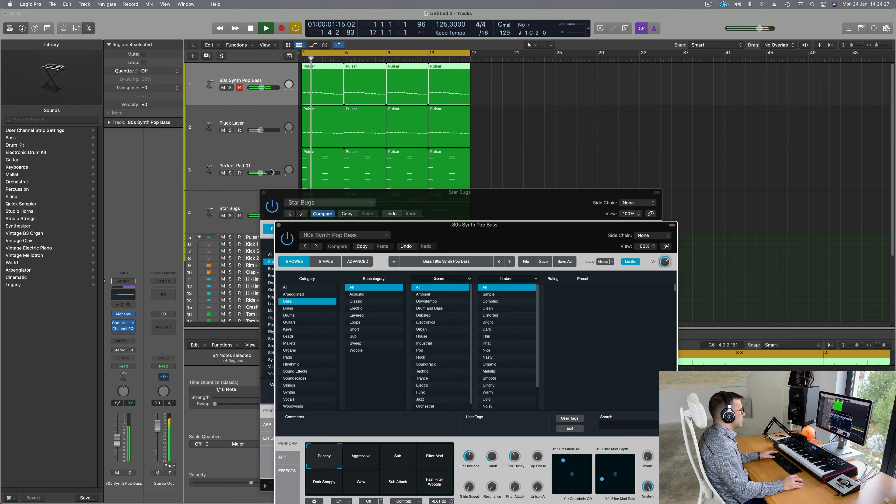
key(space)
drag(502, 233, 533, 121)
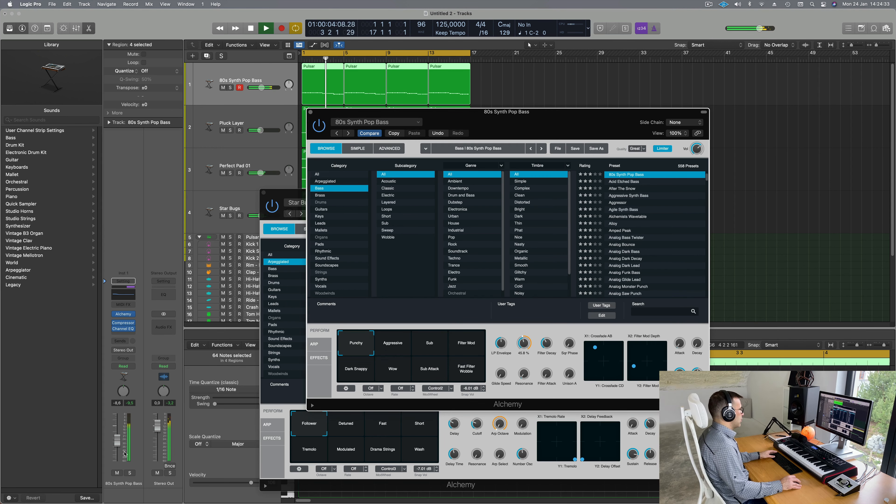
click(130, 473)
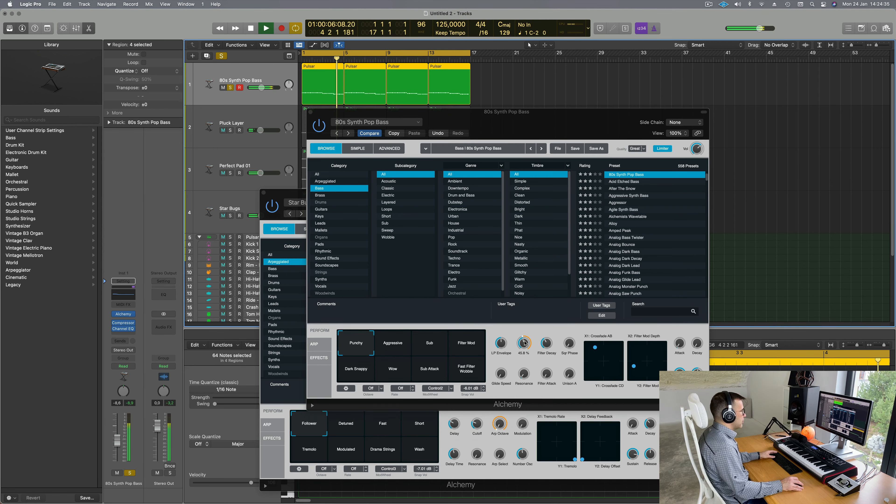
drag(524, 343, 528, 358)
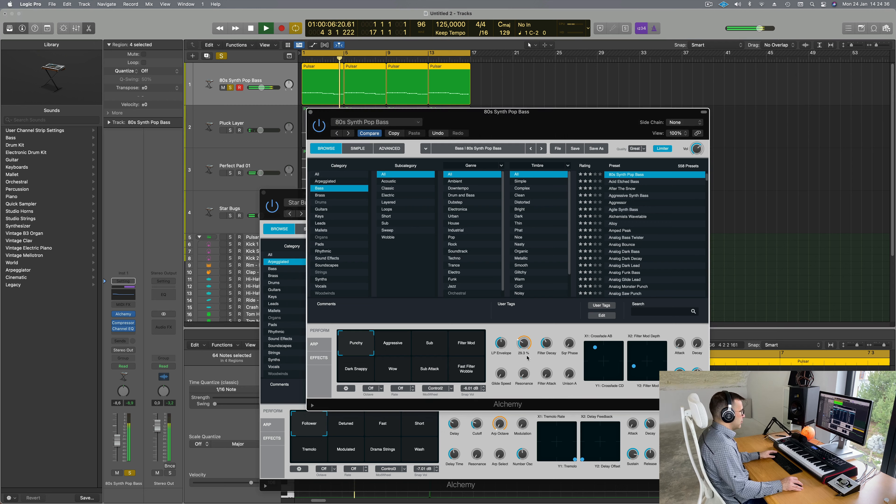
click(130, 473)
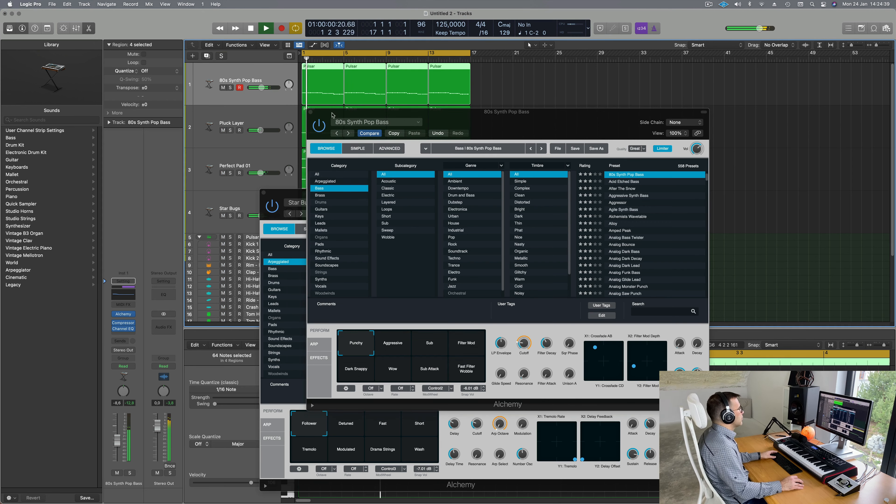
Step: Close both the bass and Star Bugs Alchemy windows
drag(498, 120, 463, 127)
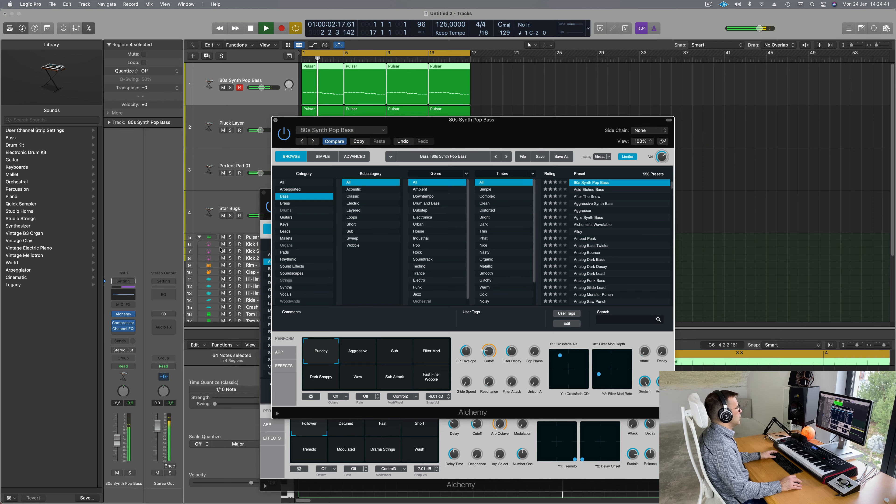
click(267, 191)
drag(276, 190, 243, 189)
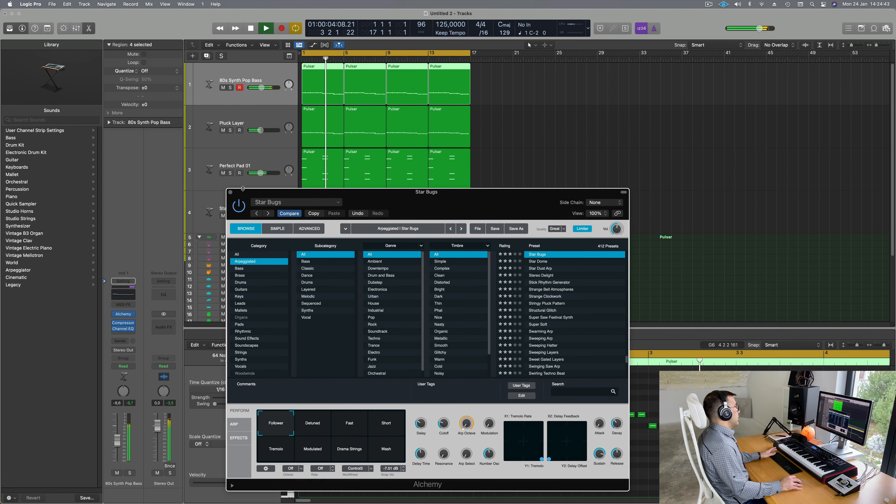
click(230, 193)
click(255, 203)
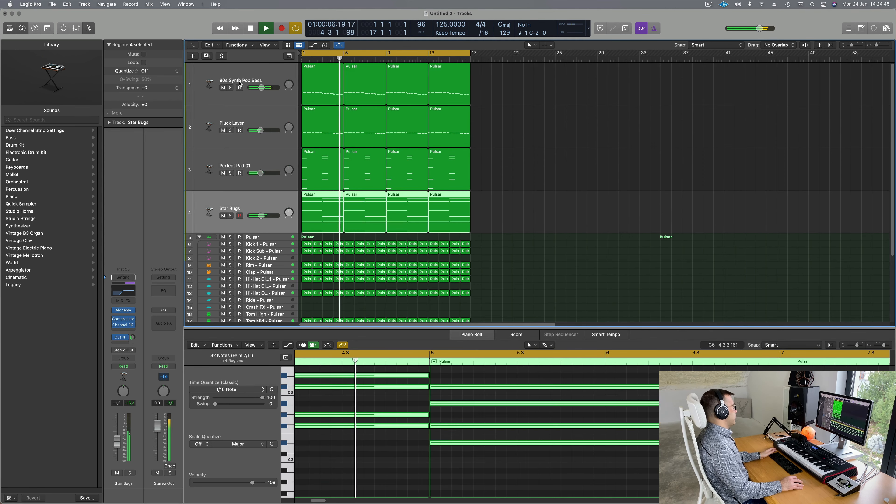
Step: Add a Star Bugs track, raise its fader, show Alchemy's ARP, and send Bus 4 to SilverVerb
click(208, 56)
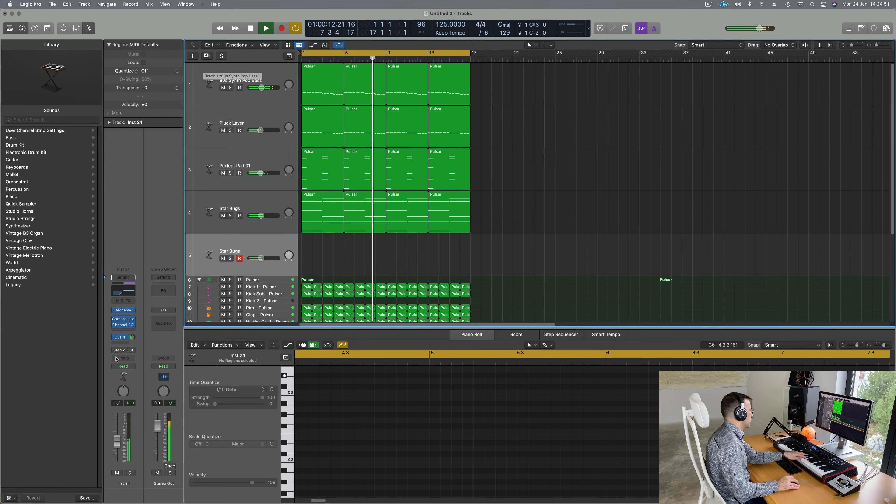
drag(118, 448, 118, 436)
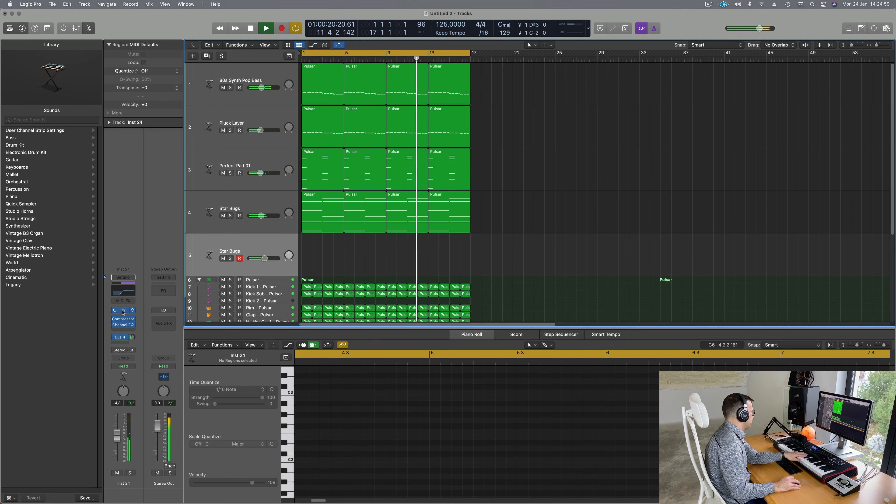
click(124, 311)
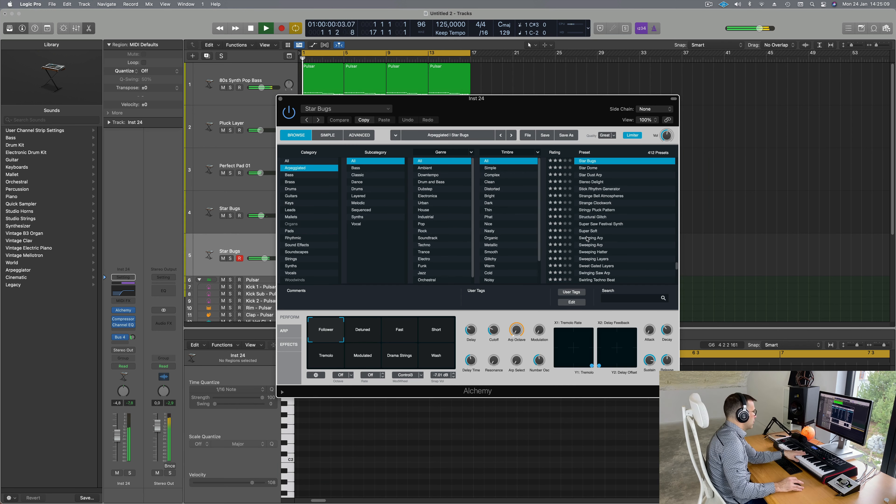
click(290, 332)
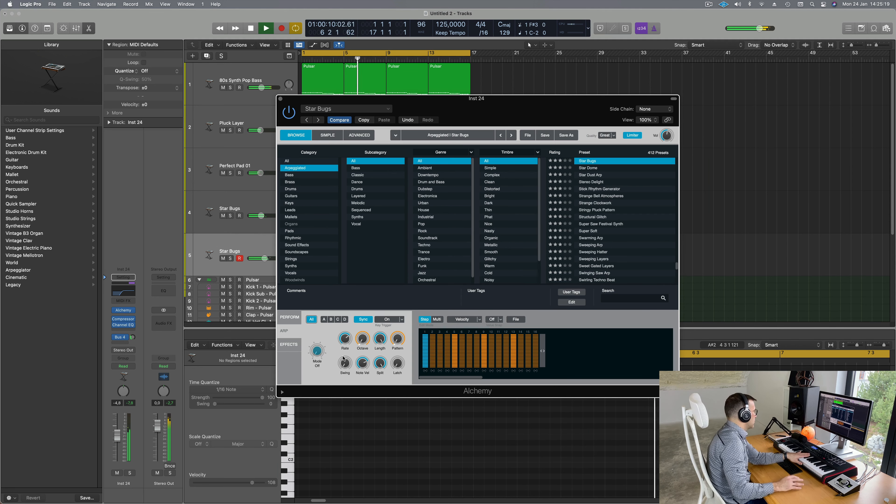
click(133, 338)
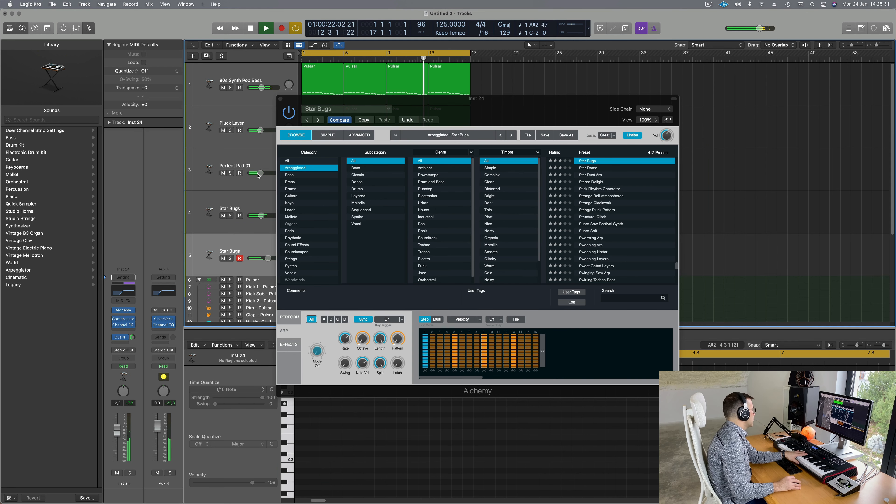
Step: EQ the new track with a +6.4 dB shelf at 5200 Hz, then record notes
click(131, 290)
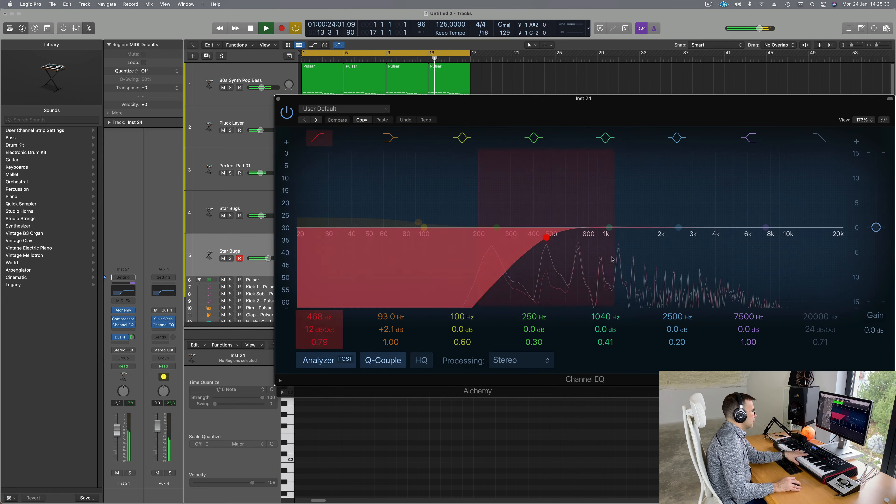
drag(766, 226, 766, 208)
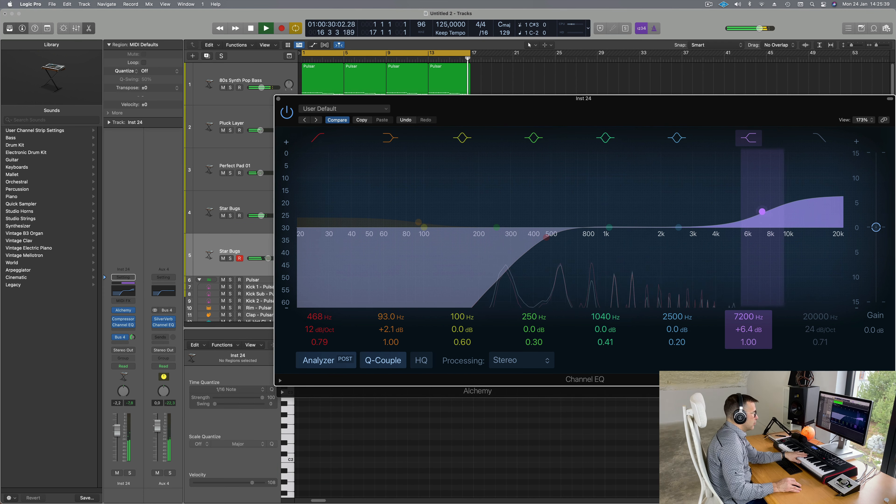
drag(751, 321, 752, 331)
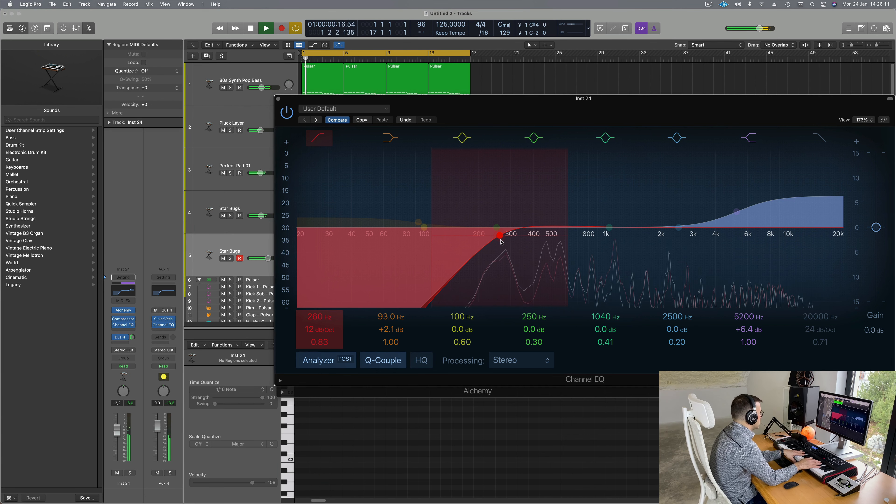
key(r)
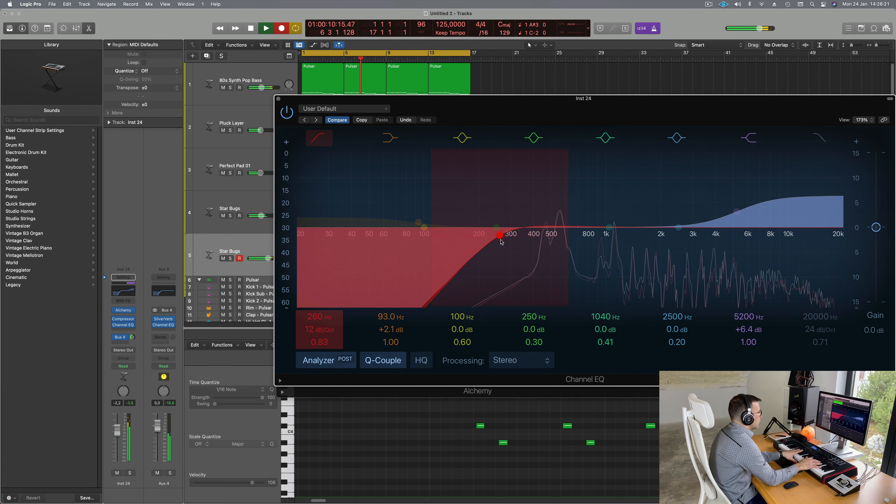
key(space)
key(space)
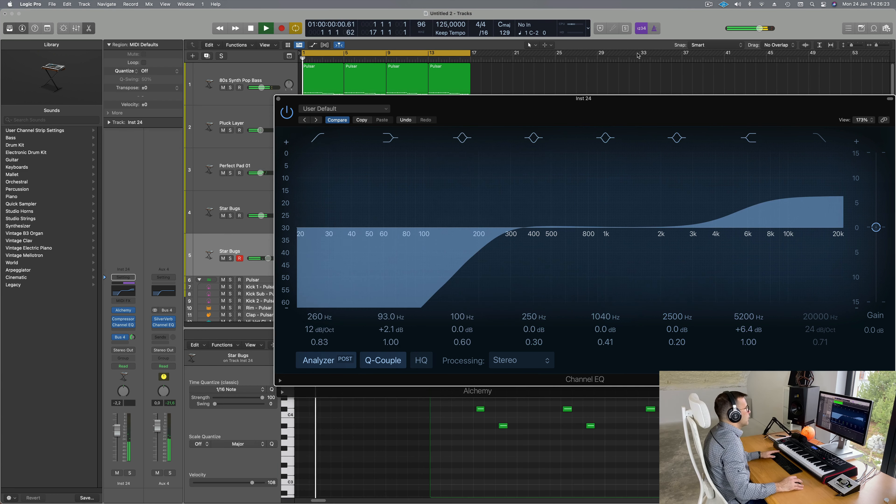
Step: Move the Star Bugs region to bar 1 and move the plug-in windows out of the way
drag(549, 100, 895, 108)
key(space)
drag(459, 106, 456, 319)
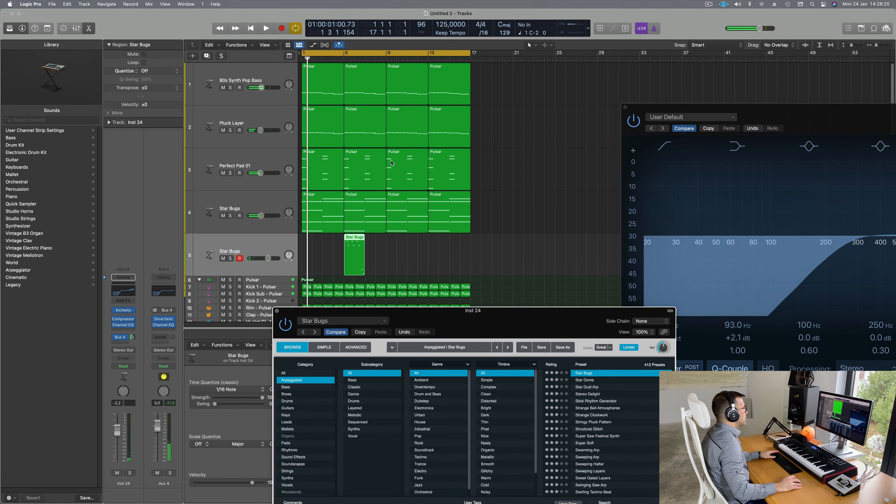
drag(351, 243, 309, 243)
key(space)
key(e)
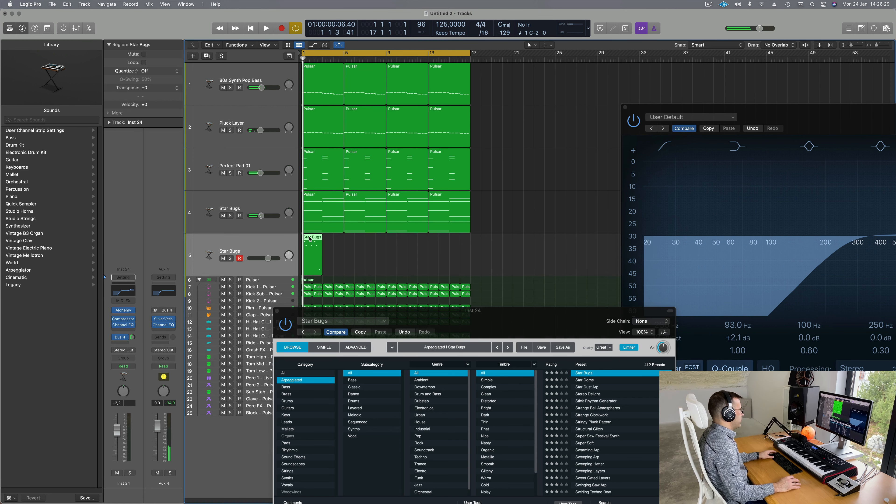
key(e)
drag(424, 318, 828, 145)
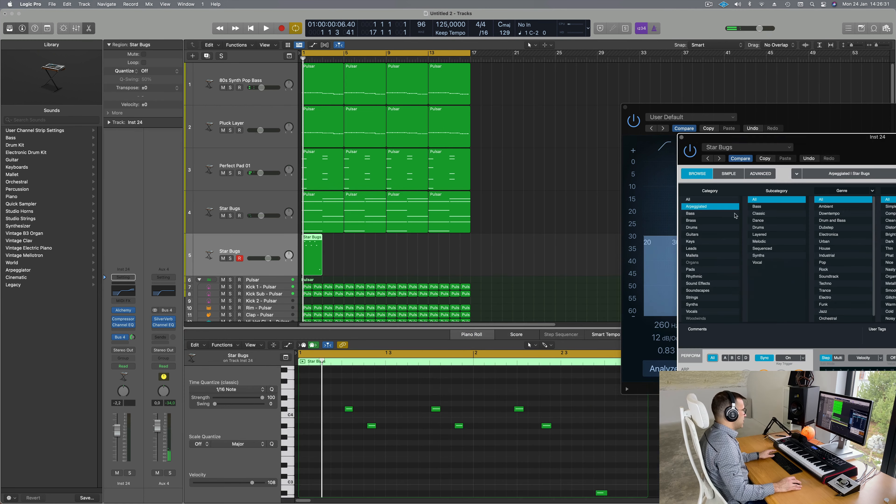
Step: Delete the two low notes from the Star Bugs region in the Piano Roll
click(427, 468)
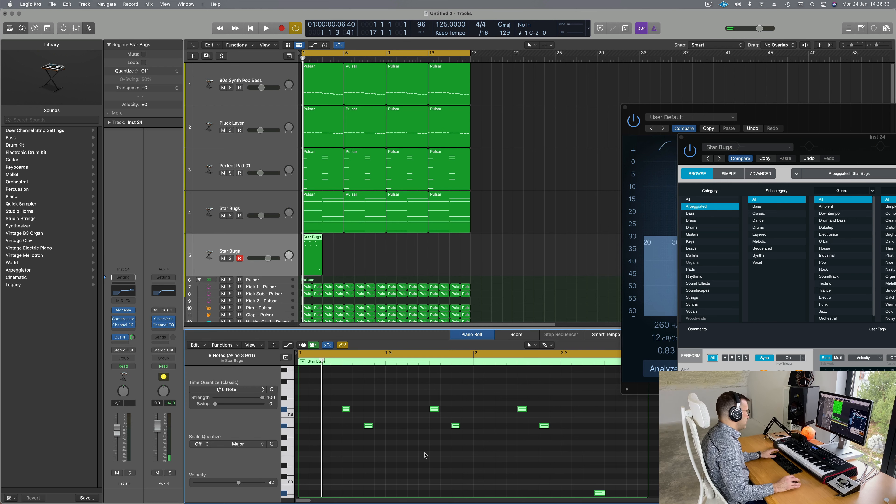
key(space)
scroll(393, 462, down, 5)
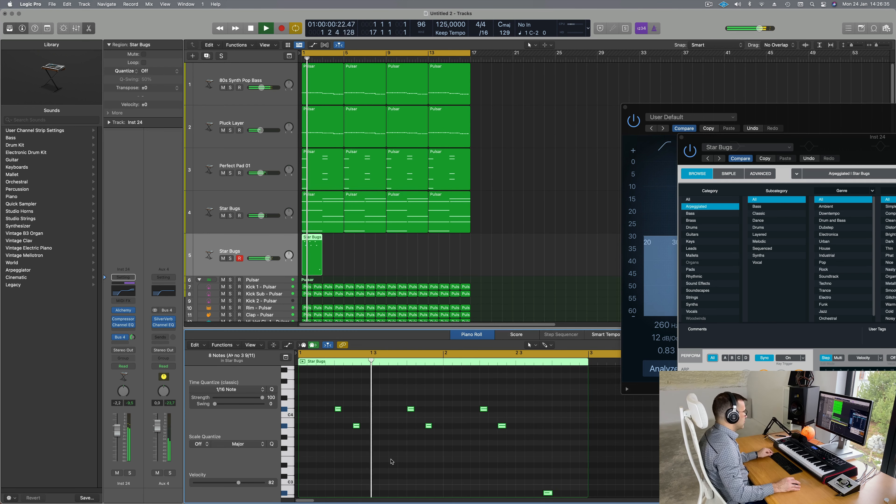
scroll(424, 463, up, 2)
scroll(432, 463, down, 2)
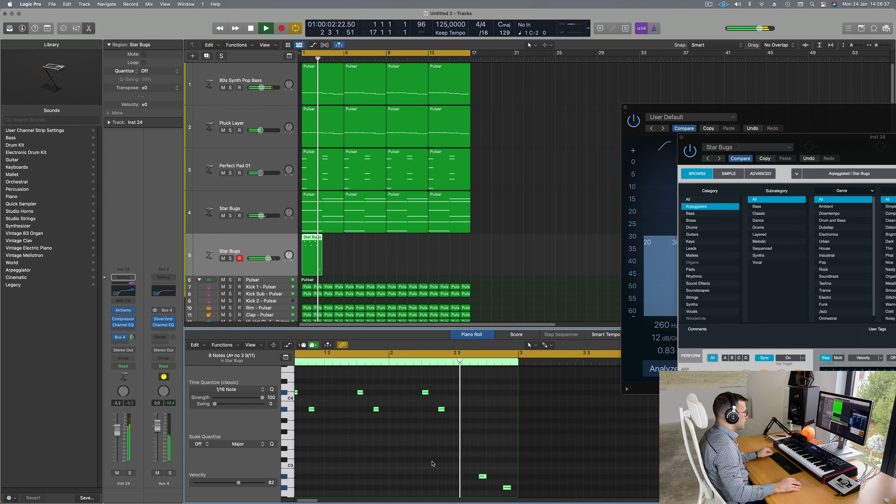
key(space)
drag(475, 462, 491, 385)
key(space)
scroll(513, 420, down, 1)
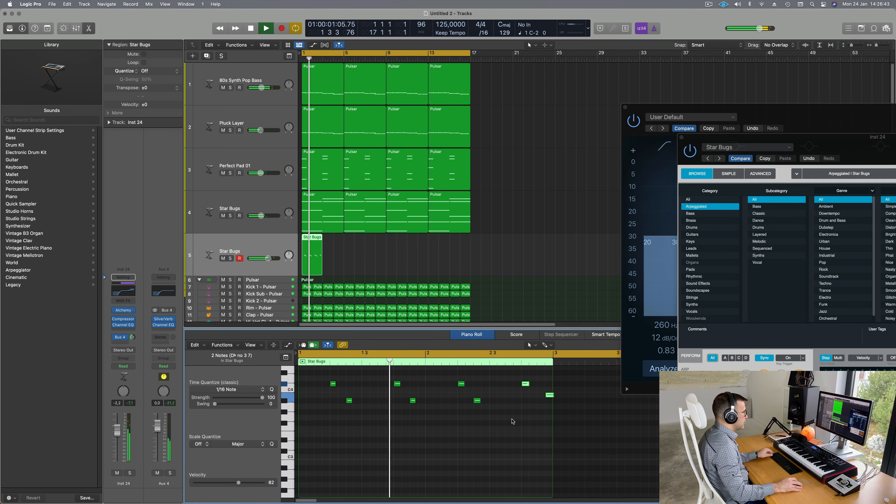
scroll(513, 422, down, 1)
scroll(512, 402, down, 1)
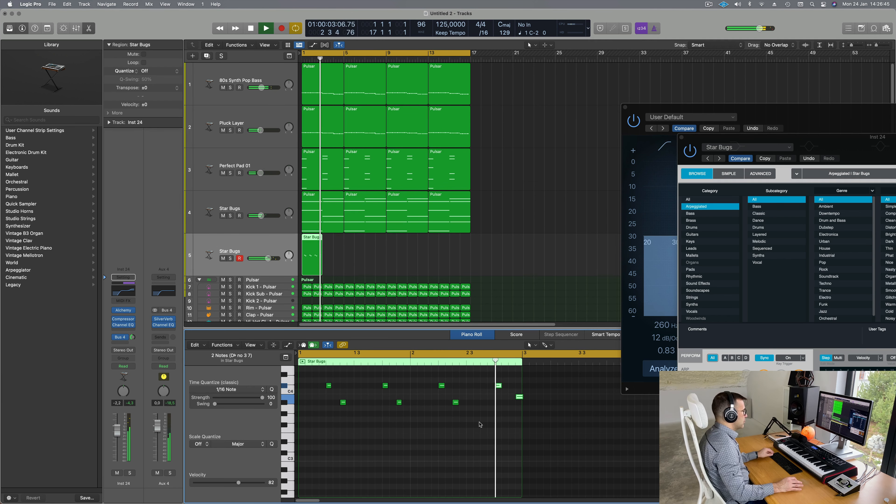
key(Delete)
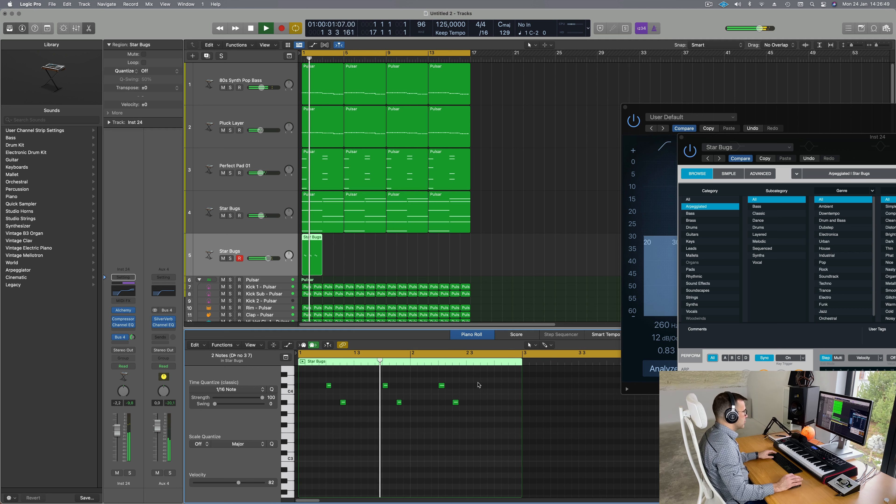
Step: Paste the notes at bar 2.4, drop the copy to C4, then raise it three semitones
drag(461, 379, 497, 388)
click(496, 388)
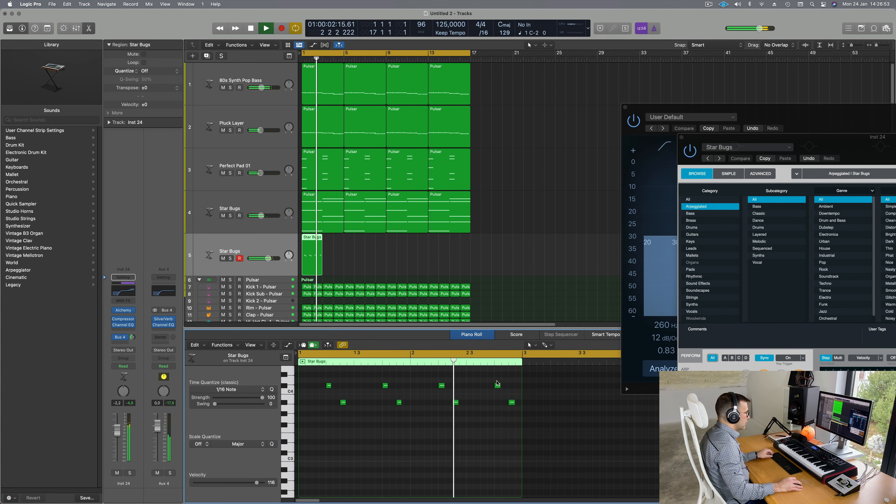
key(alt+Down)
key(alt+Down)
key(alt+Down)
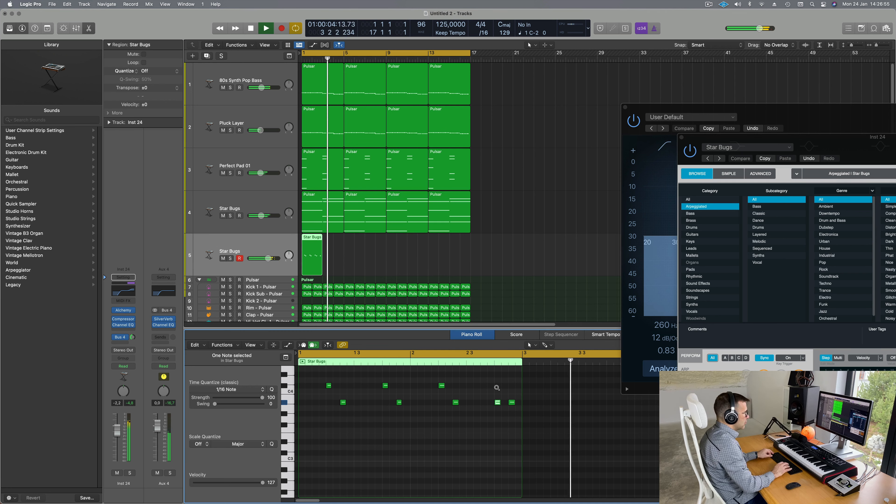
key(space)
key(space)
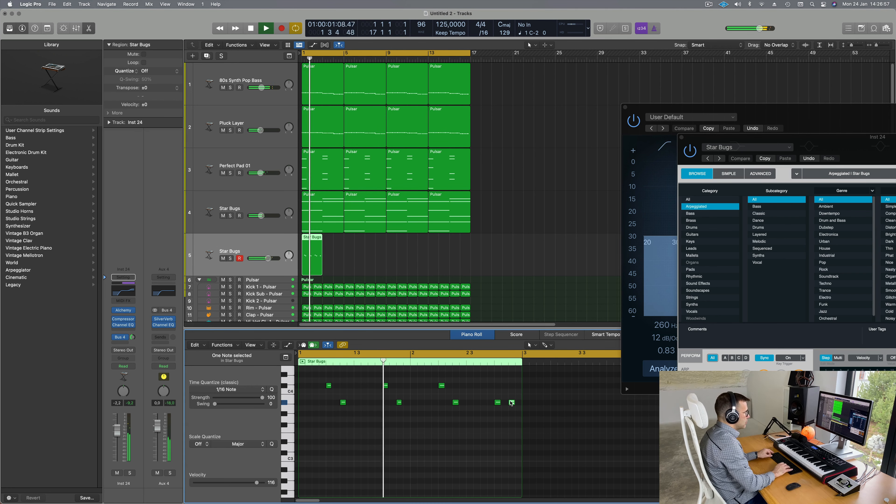
key(alt+Up)
key(alt+Up)
key(alt+Up)
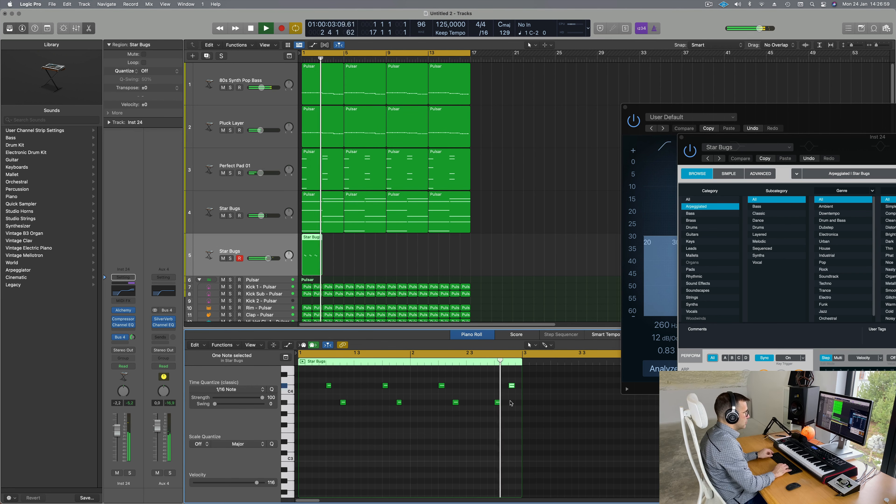
key(alt+Up)
key(alt+Up)
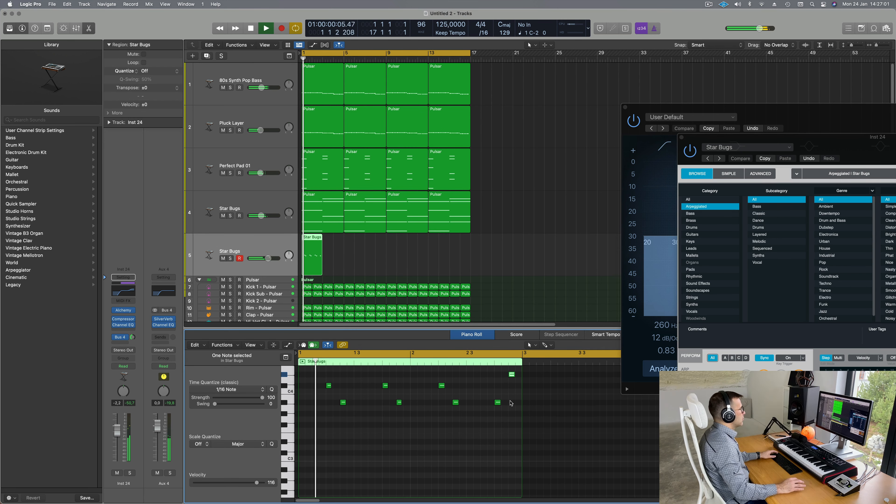
drag(834, 137, 618, 65)
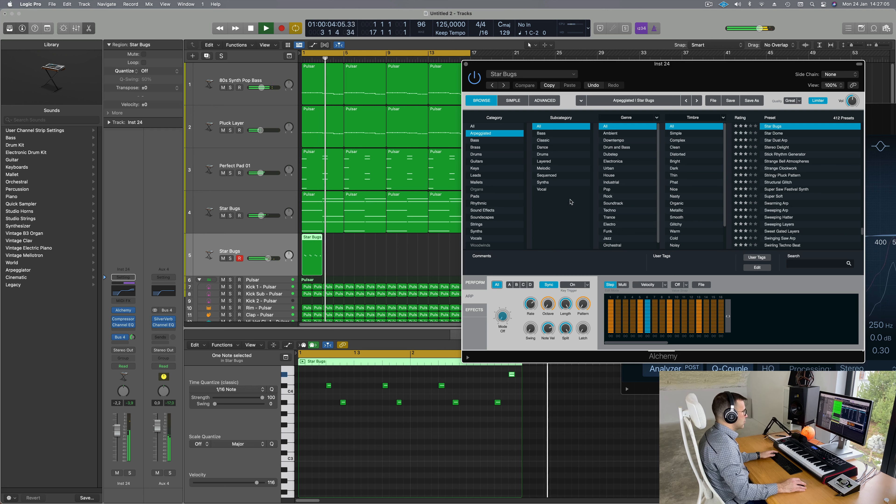
drag(372, 256, 293, 267)
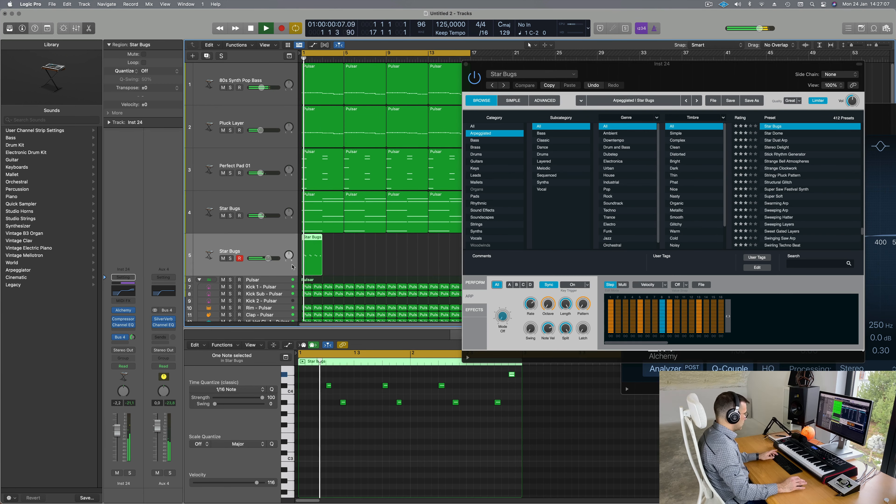
Step: Repeat the Star Bugs region with Cmd+R and play from bar 1
key(super+r)
key(super+r)
key(super+r)
key(super+r)
key(super+r)
key(super+r)
key(super+r)
drag(638, 79, 785, 115)
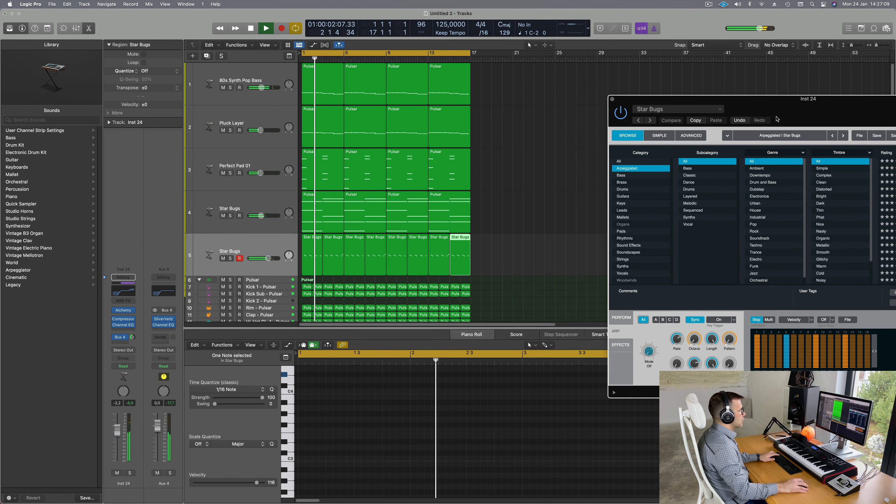
key(space)
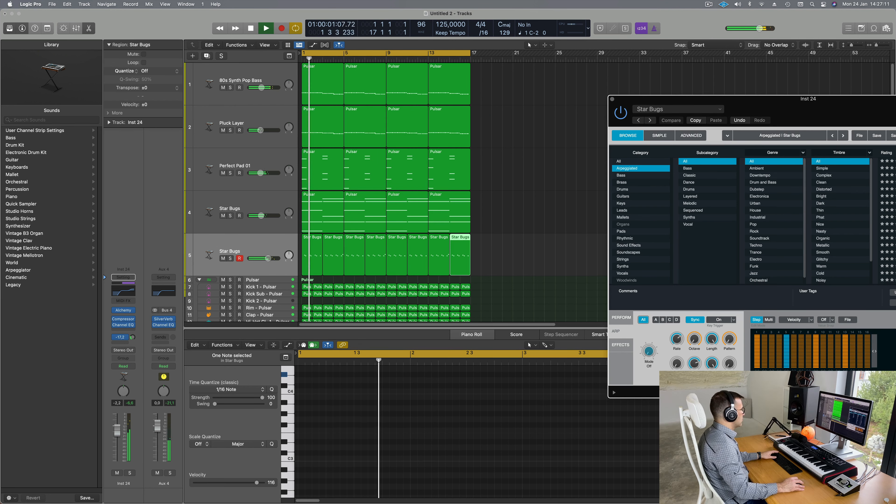
Step: Lower the Star Bugs Bus 4 reverb send to about -24.4 dB and replay from bar 1
drag(132, 337, 132, 335)
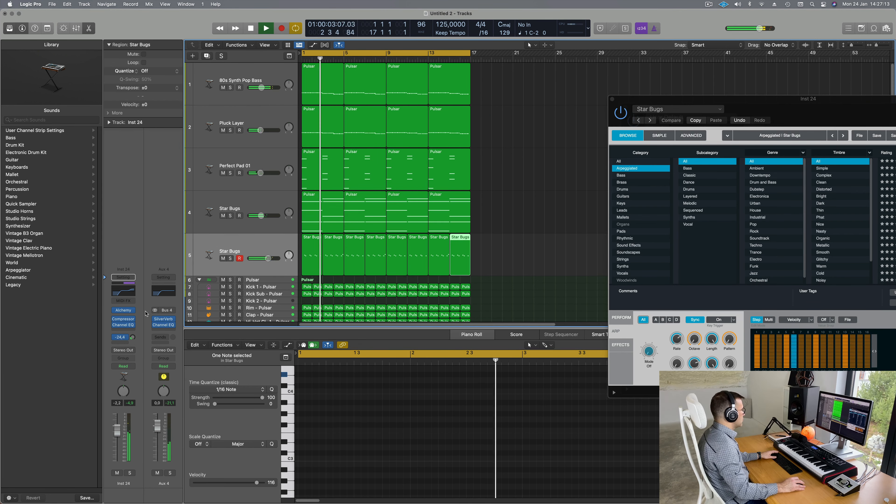
click(122, 293)
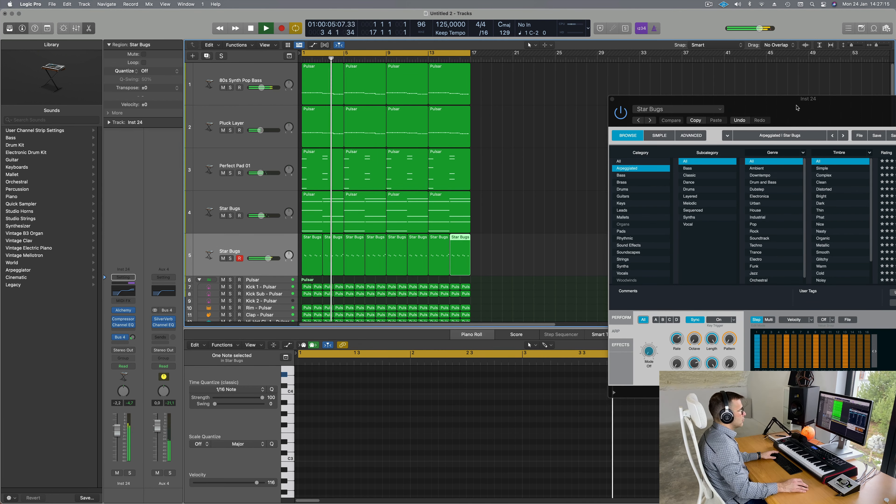
drag(798, 108, 579, 94)
key(space)
key(space)
key(space)
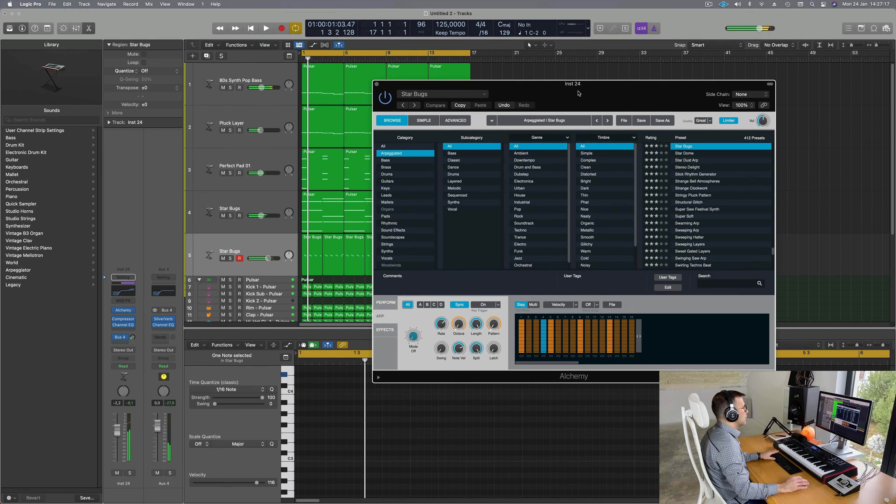
key(space)
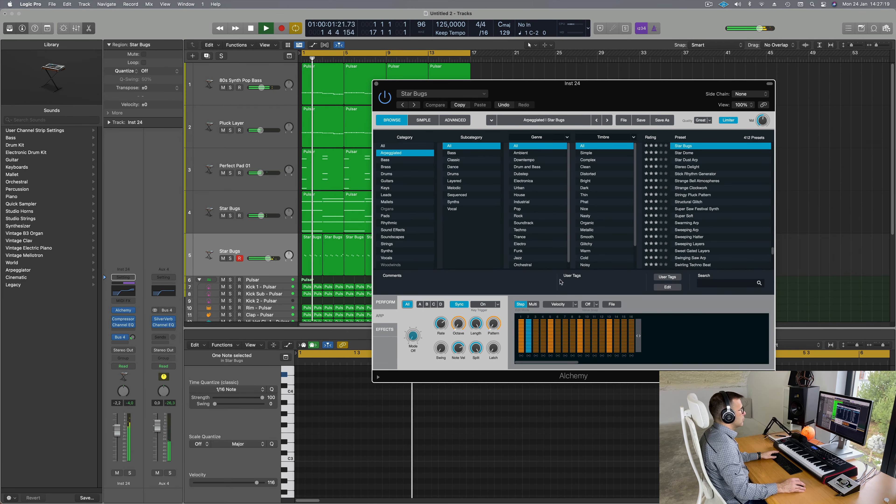
key(space)
key(space)
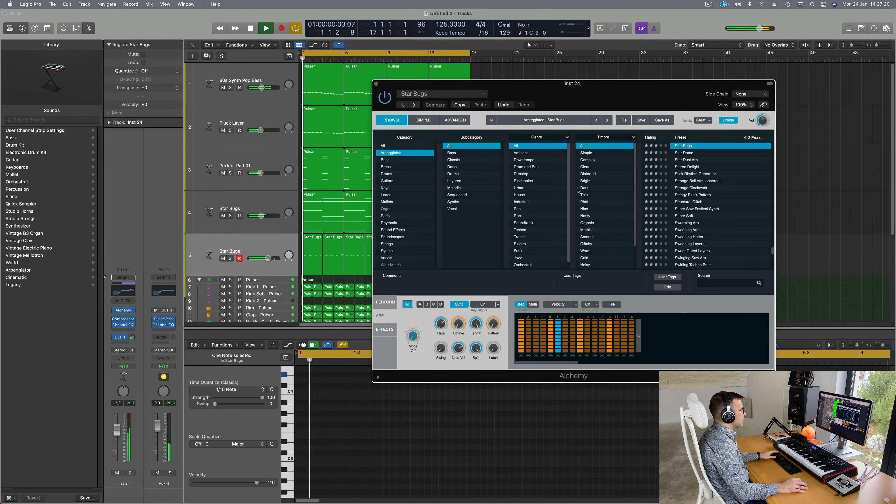
click(133, 337)
key(space)
key(space)
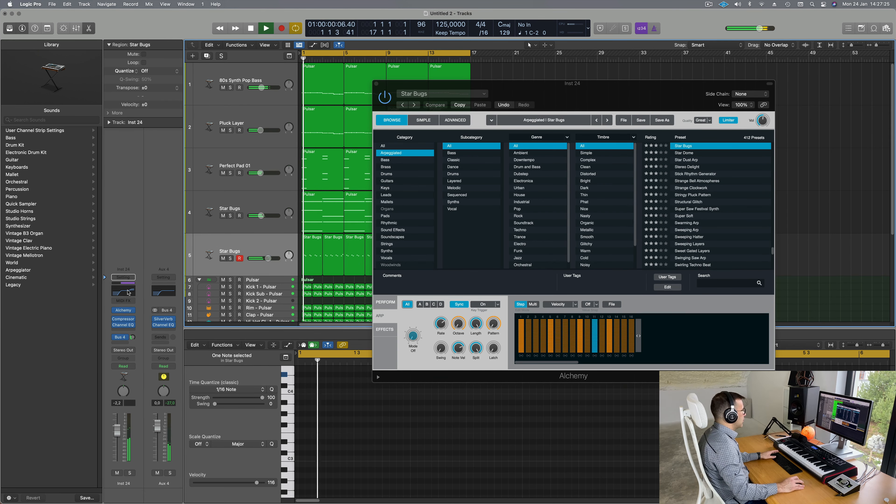
Step: In the Star Bugs Channel EQ, trim the 5200 Hz boost to +0.4 dB and raise the low cut to 800 Hz
click(123, 292)
drag(848, 115, 353, 109)
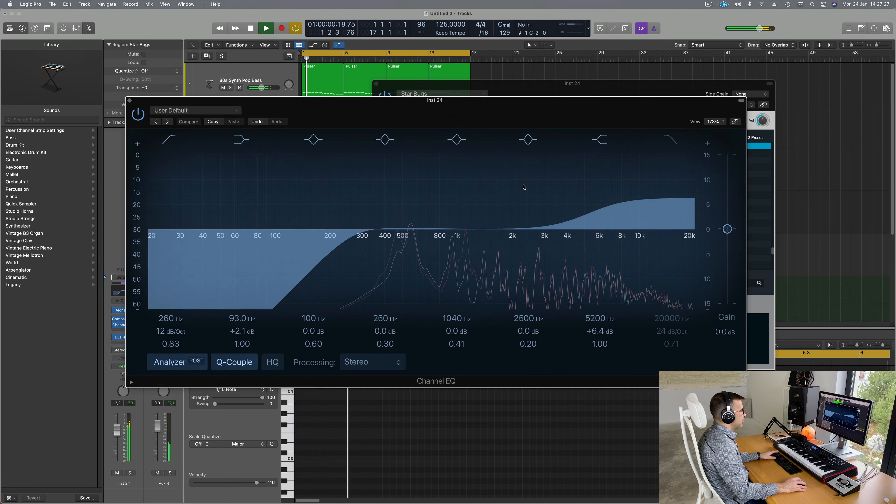
drag(596, 331, 595, 334)
drag(351, 237, 445, 240)
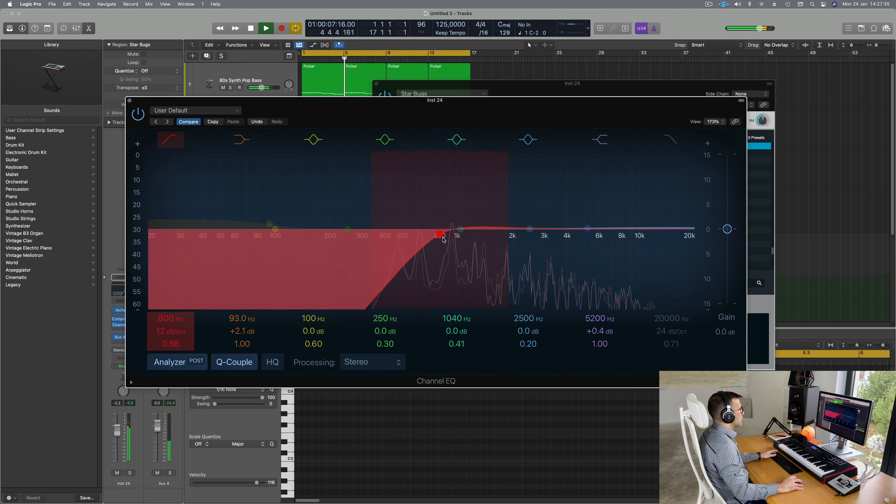
Step: Close the EQ and audition Alchemy's performance pads, settling on Follower
click(129, 100)
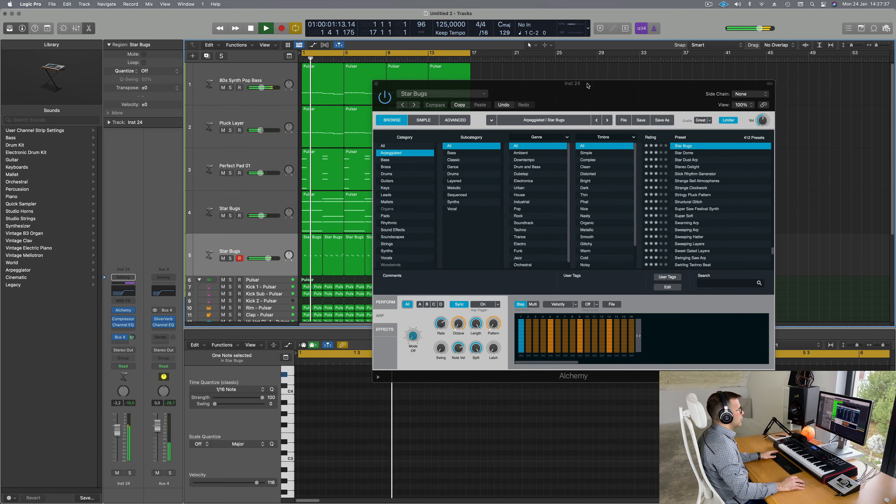
drag(592, 87, 575, 67)
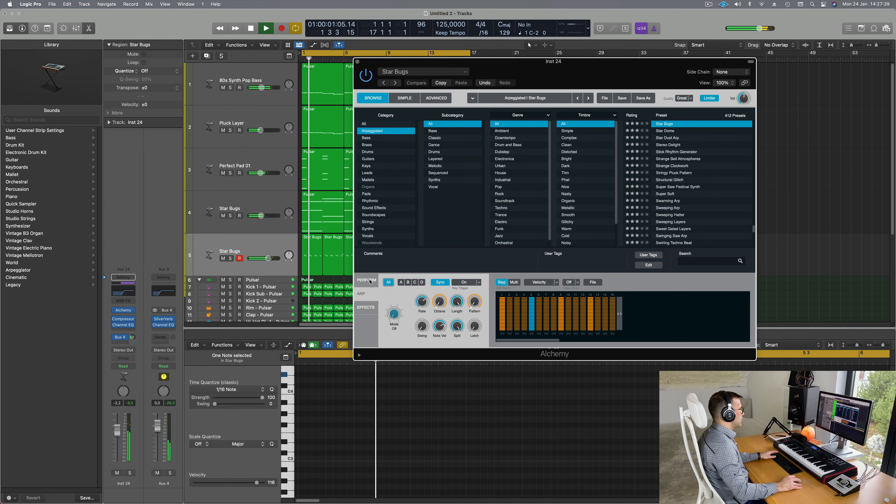
click(440, 298)
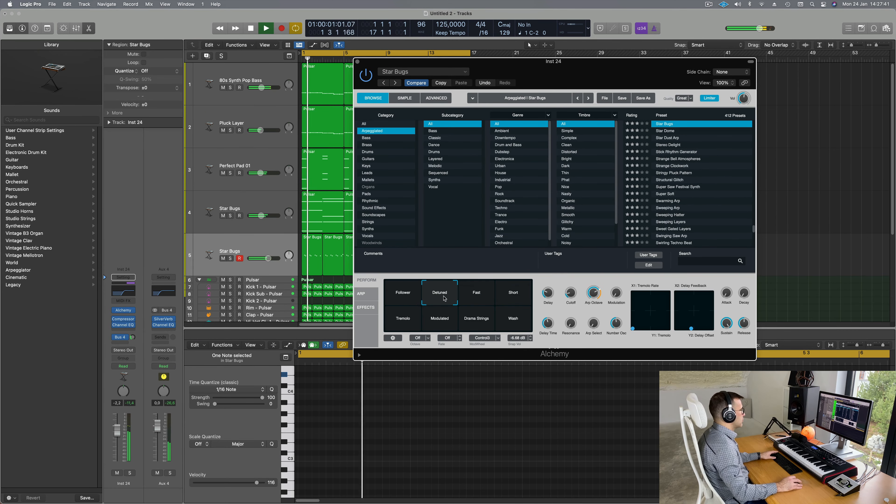
click(476, 298)
click(512, 305)
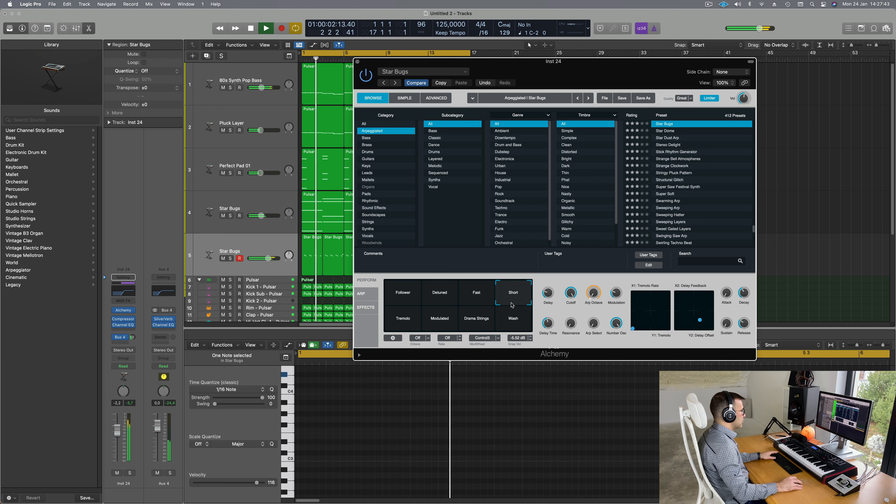
click(403, 318)
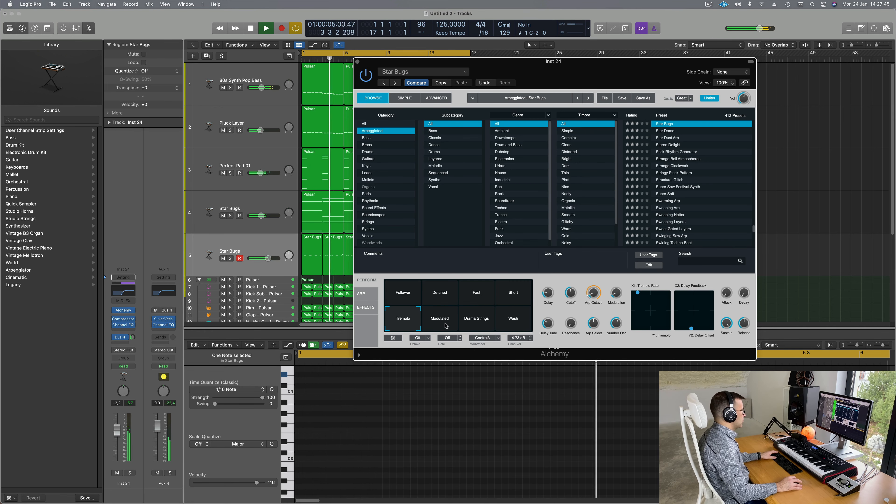
click(446, 324)
click(480, 326)
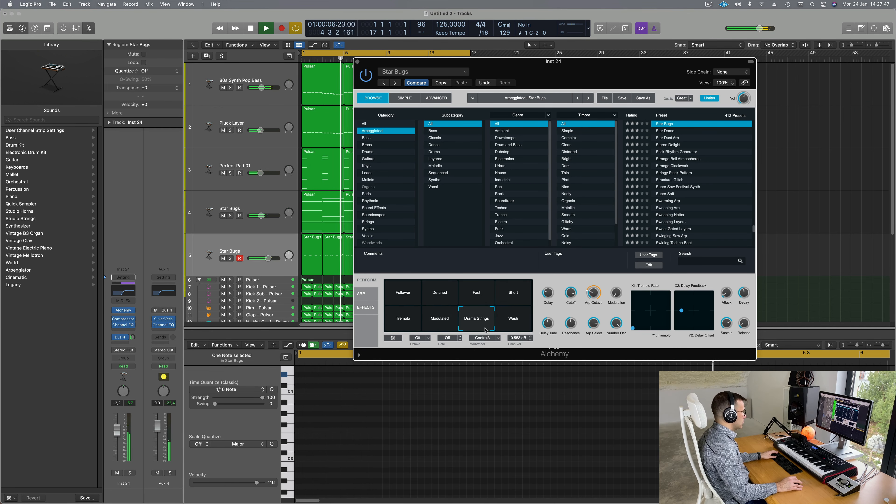
click(521, 325)
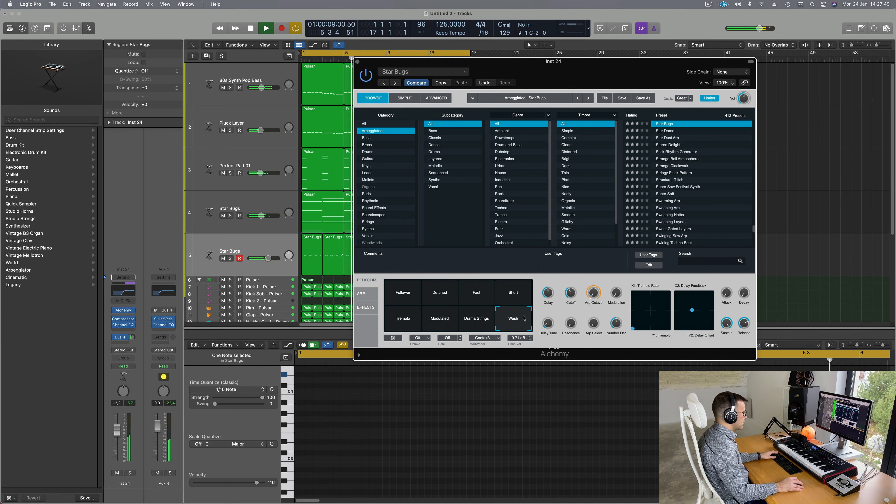
click(395, 296)
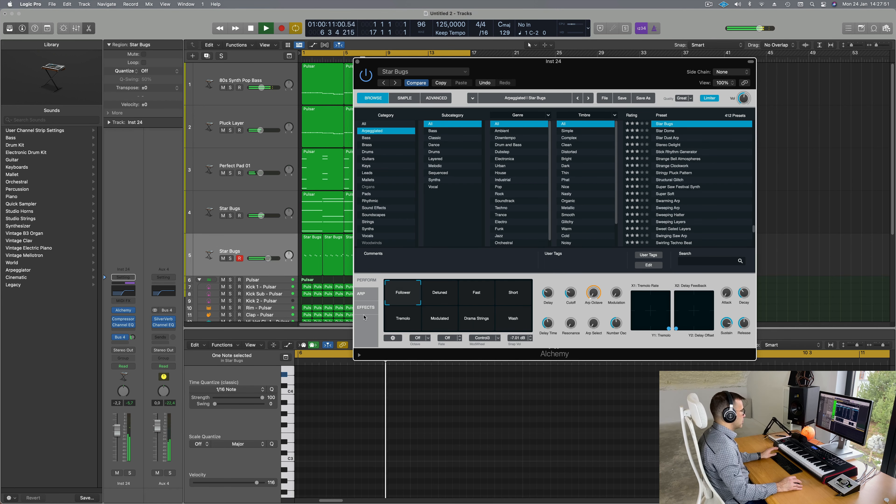
Step: Adjust the X2/Y2 delay feedback/offset pad, raise Arp Octave and nudge the Delay knob up
drag(569, 72, 554, 59)
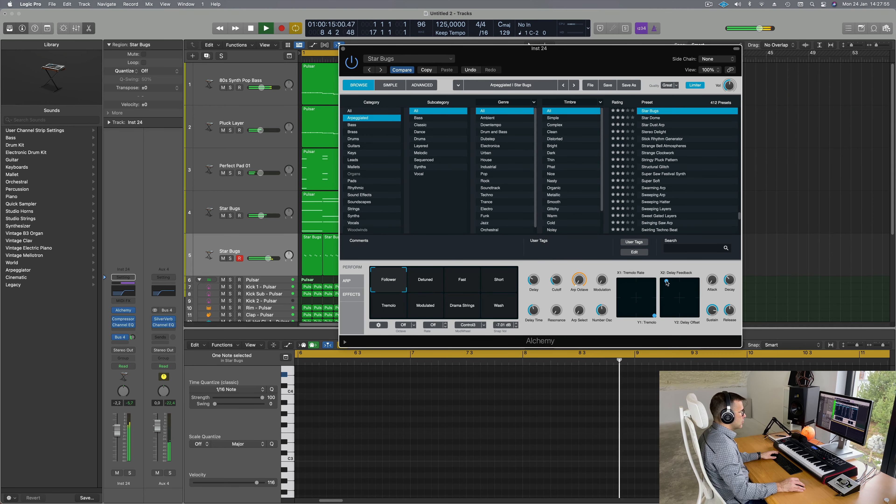
drag(667, 282, 654, 275)
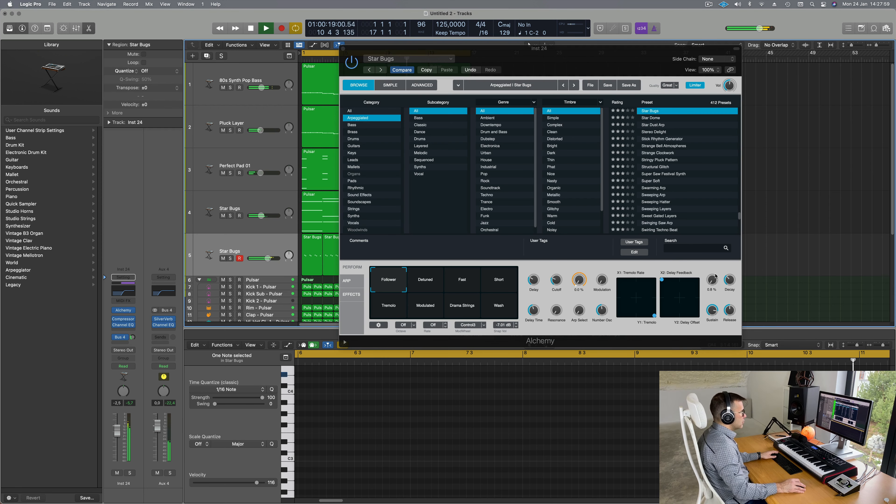
drag(579, 280, 578, 259)
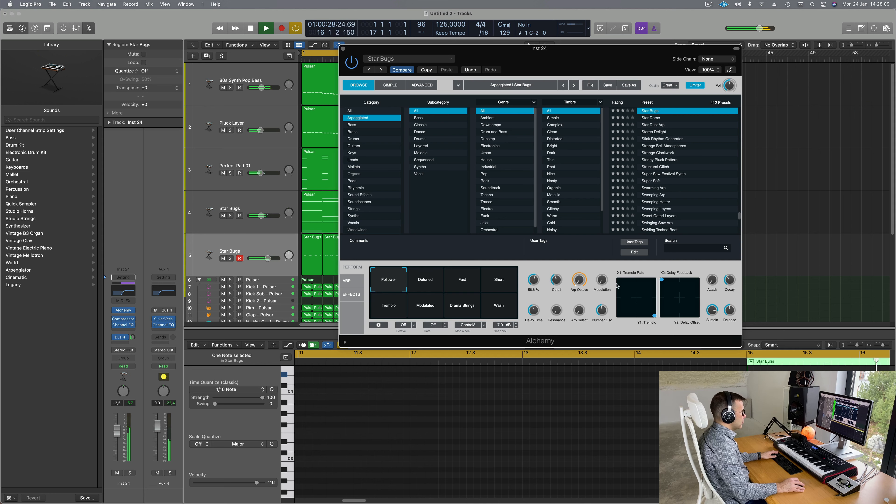
click(674, 299)
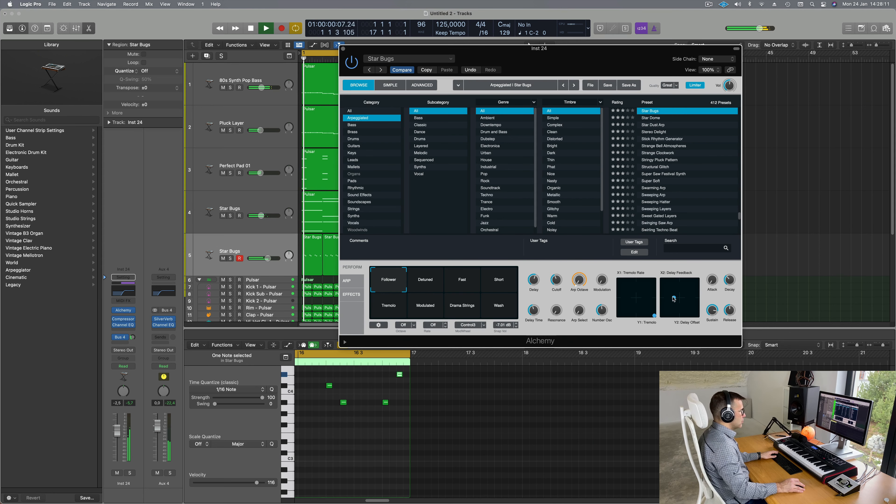
drag(673, 298, 679, 298)
mouse_move(537, 280)
mouse_down()
mouse_move(536, 289)
mouse_move(539, 263)
mouse_up()
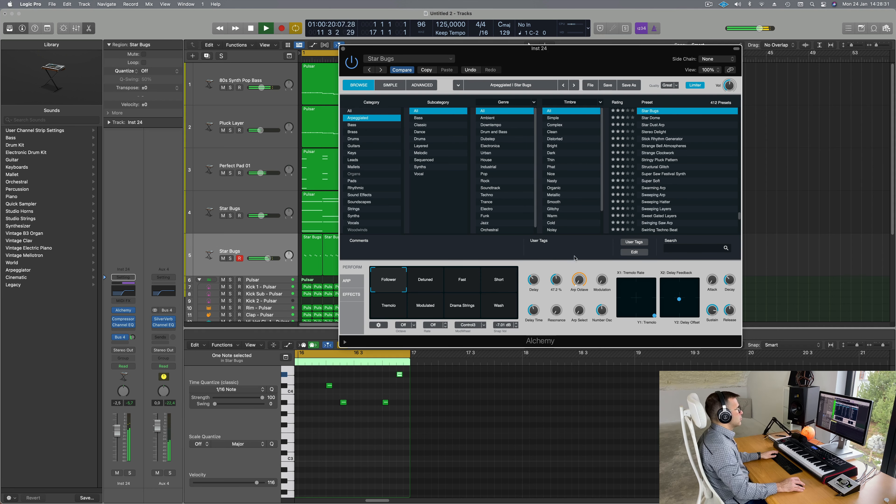
drag(576, 57, 724, 51)
key(Return)
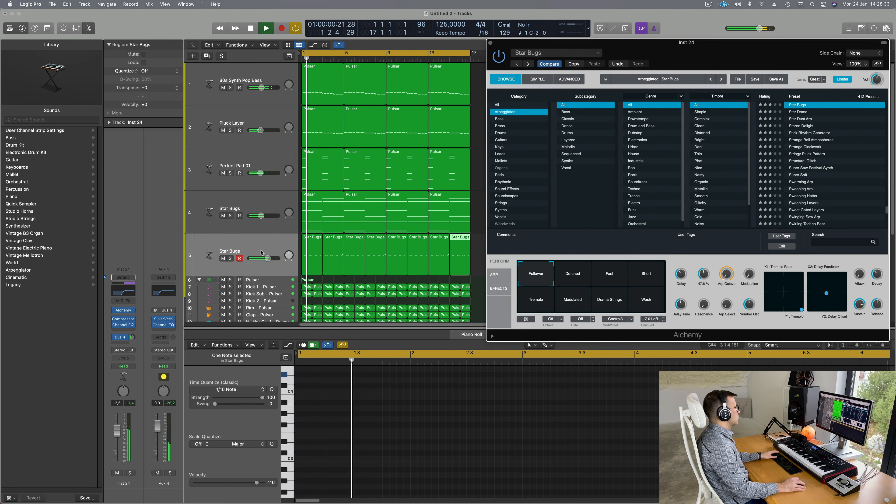
Step: Lower the Star Bugs fader to -4.9 dB and copy its Compressor onto Aux 4 below SilverVerb
drag(124, 428, 117, 435)
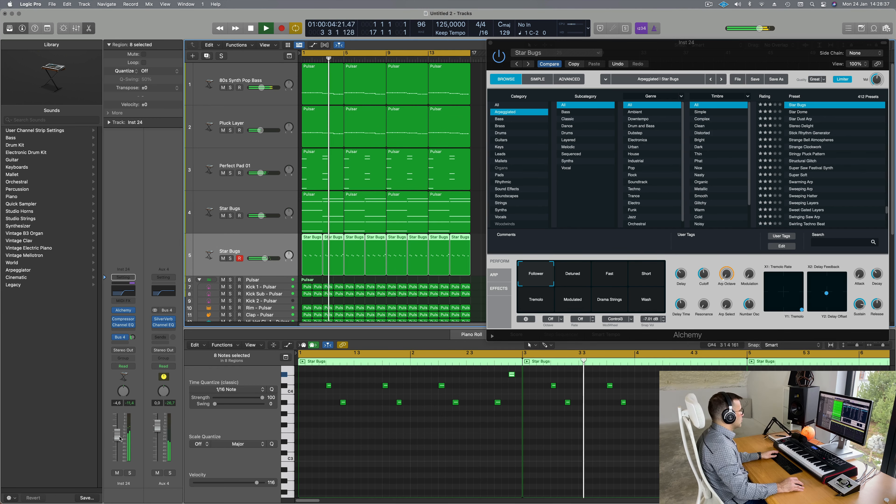
click(133, 338)
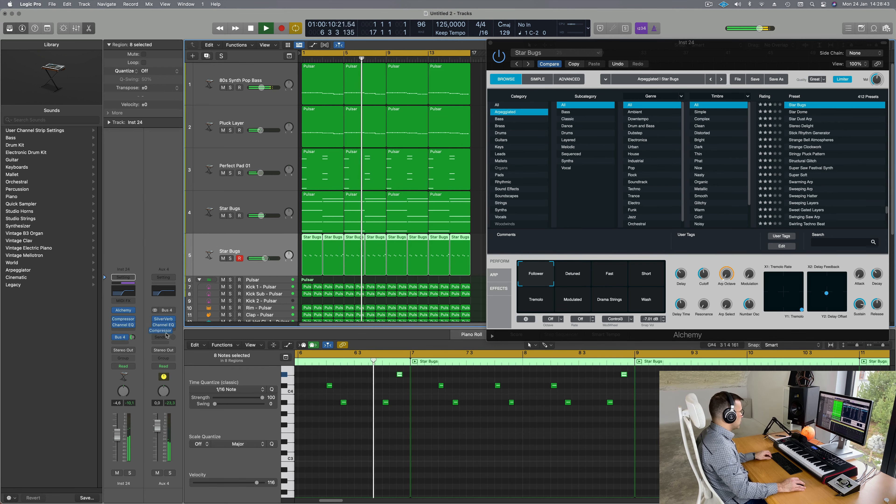
drag(122, 322, 166, 327)
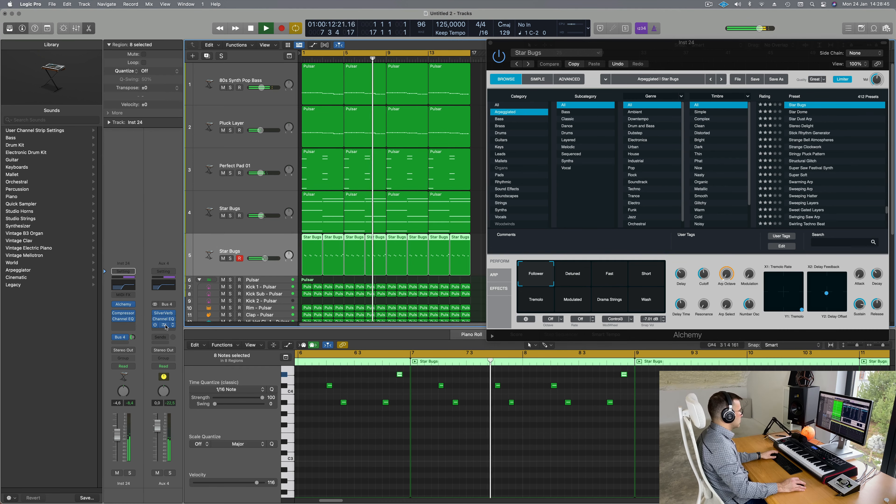
click(165, 326)
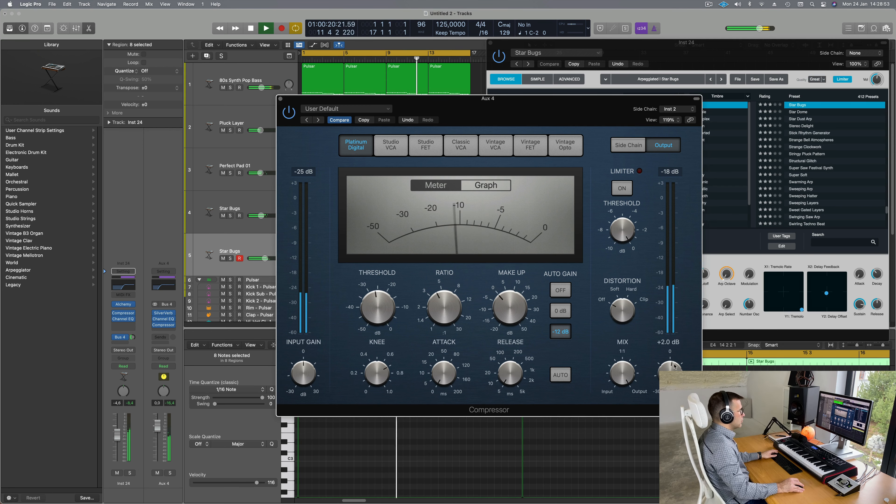
drag(515, 110, 543, 149)
key(super+w)
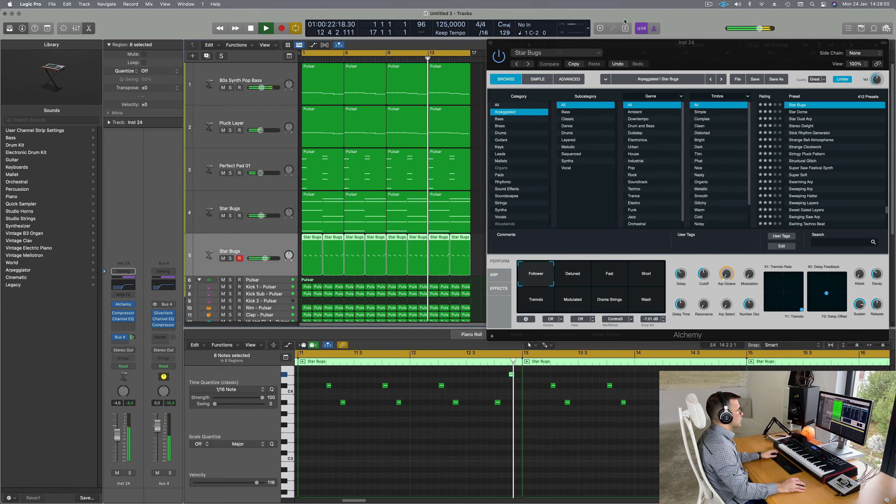
drag(699, 46, 518, 136)
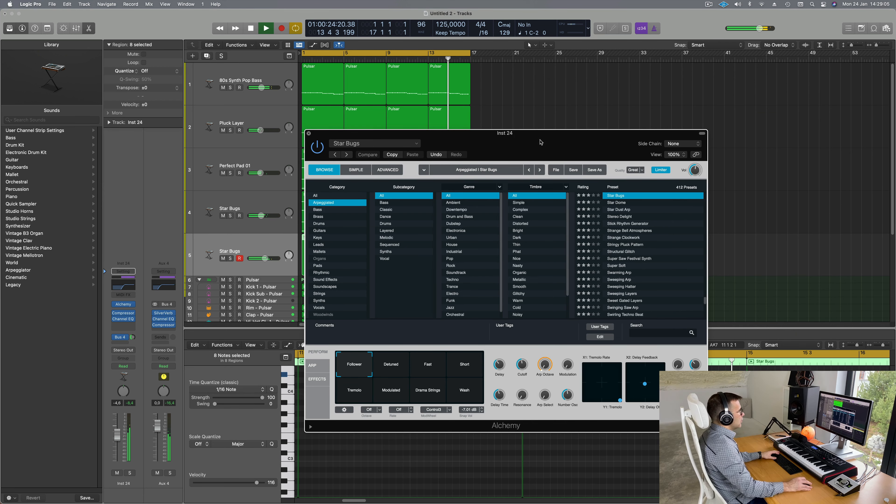
Step: Close the Alchemy window, deselect the Pulsar region and return playback to bar 1
drag(541, 143, 774, 112)
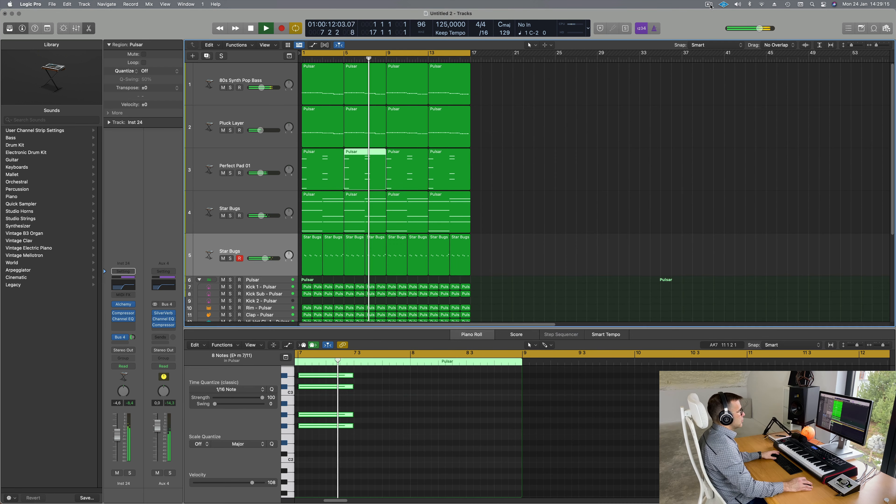
click(709, 5)
click(545, 152)
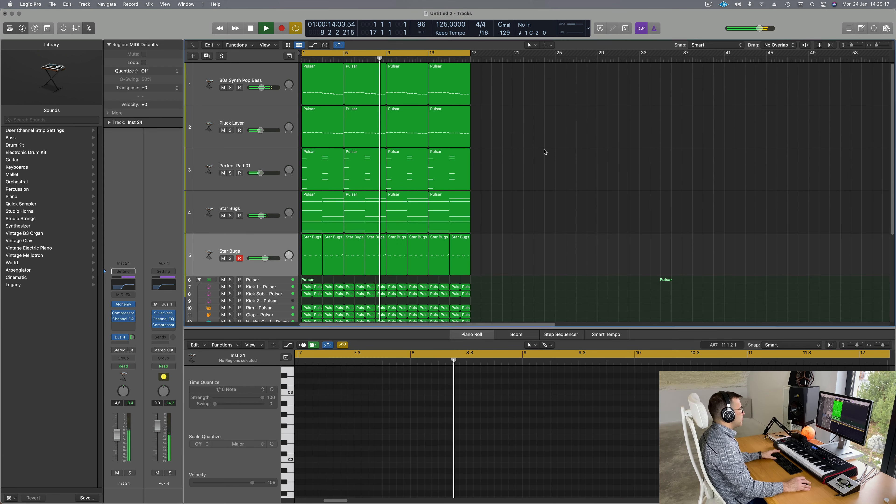
key(space)
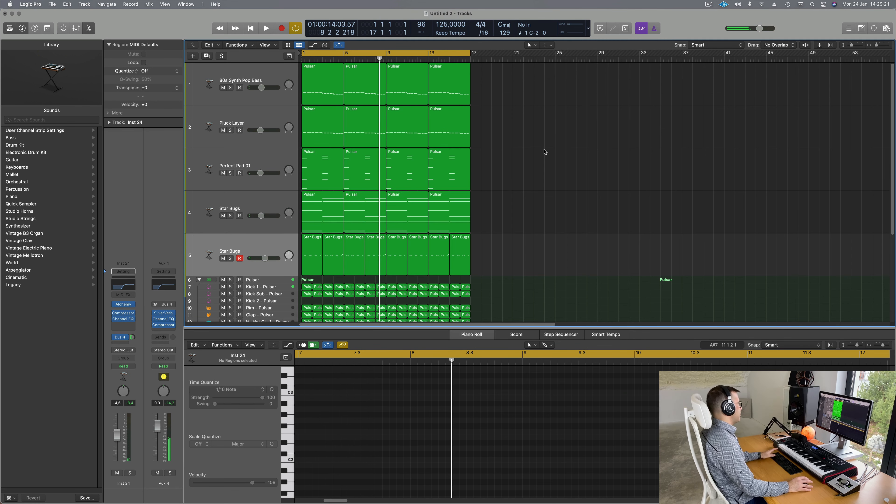
key(Return)
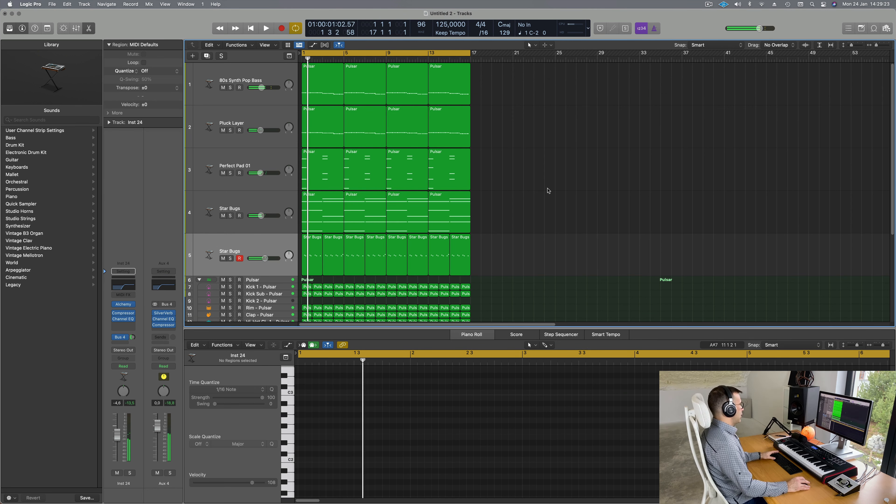
Step: Select the Star Bugs track, replay from bar 1, and bring up the Tracks View menu
click(227, 252)
key(space)
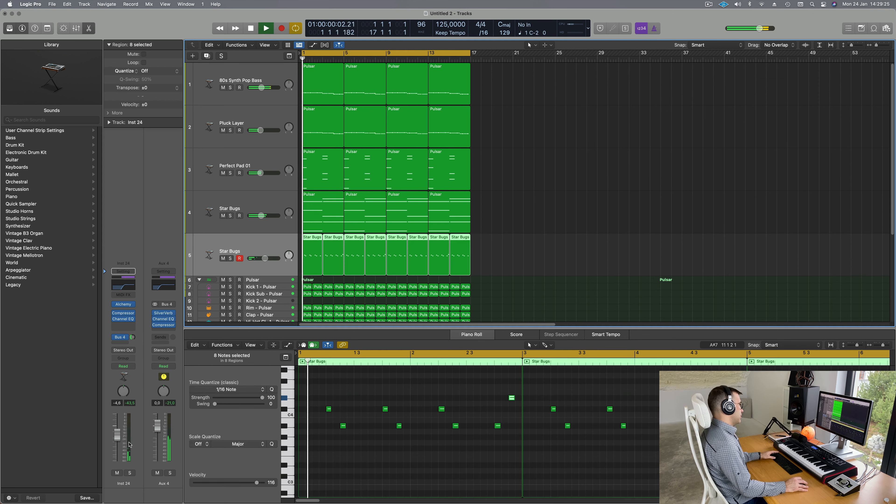
key(space)
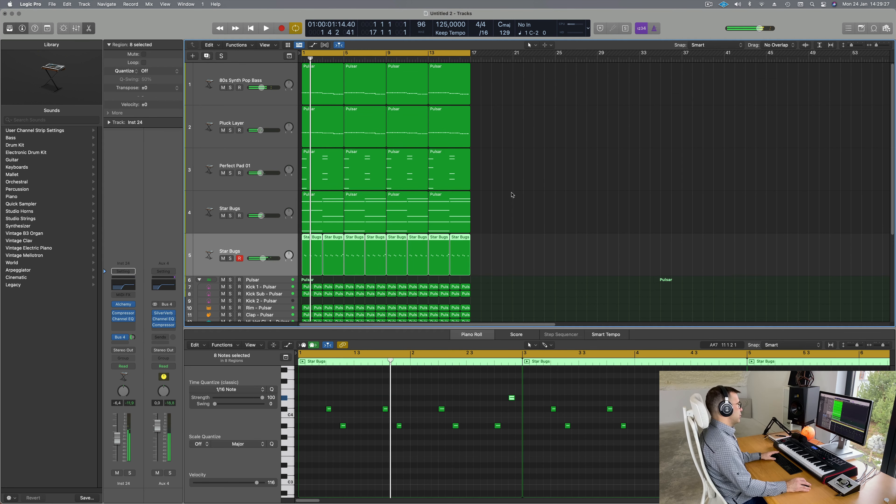
key(space)
click(265, 45)
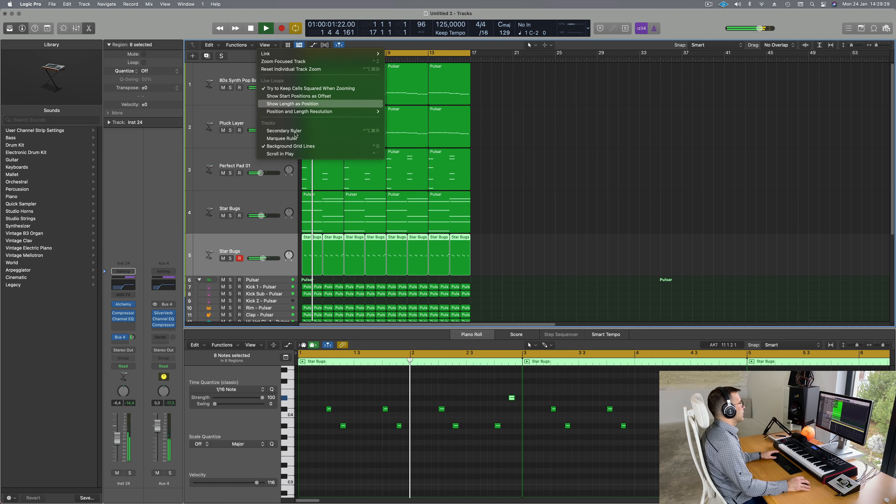
Step: Show the secondary time ruler and repeat the selected regions out to bar 64
click(284, 131)
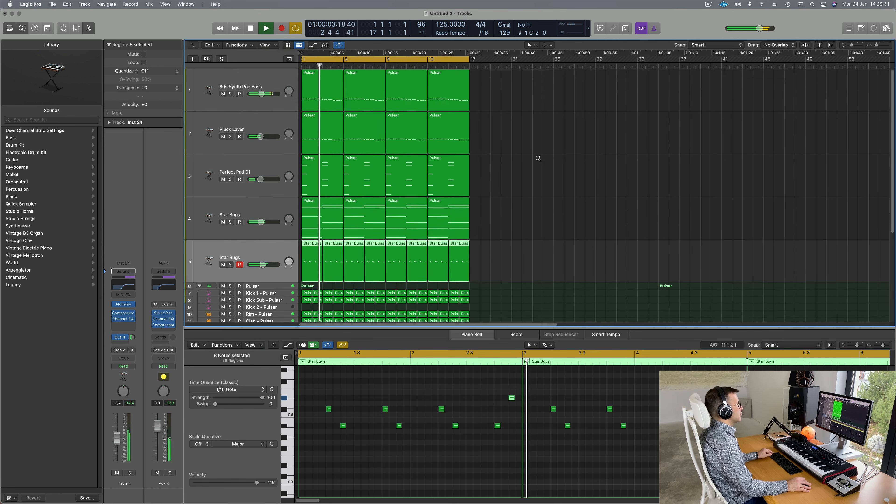
scroll(539, 158, left, 2)
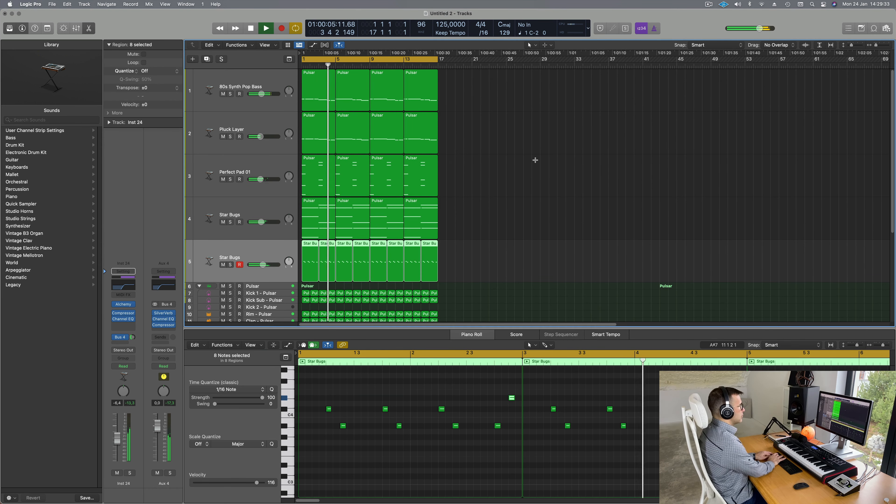
key(super+r)
key(super+r)
key(super+r)
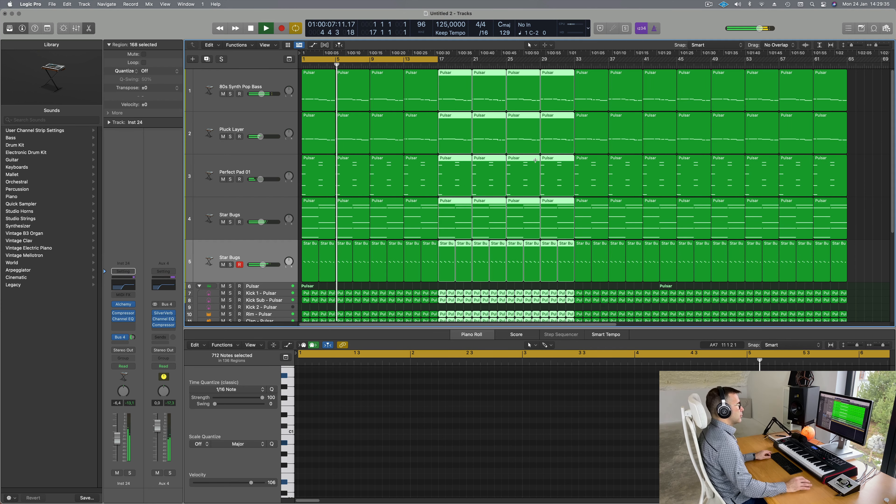
scroll(536, 160, left, 3)
click(735, 143)
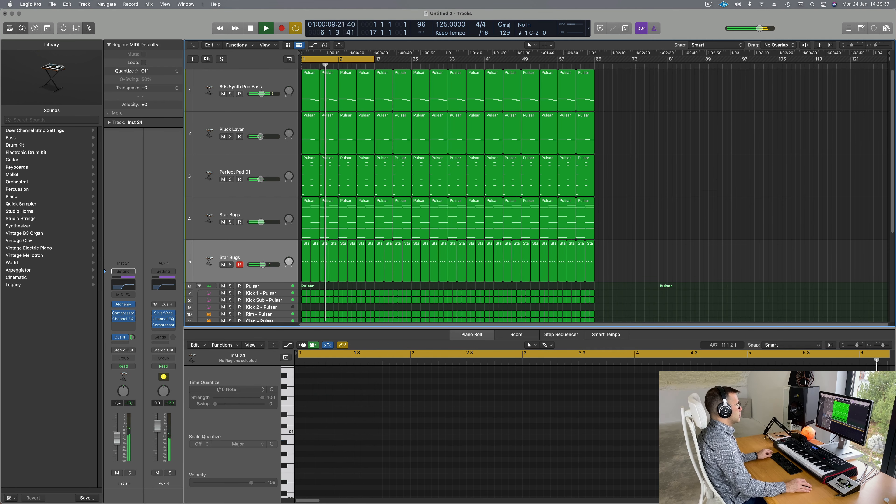
scroll(726, 182, right, 2)
scroll(726, 182, left, 1)
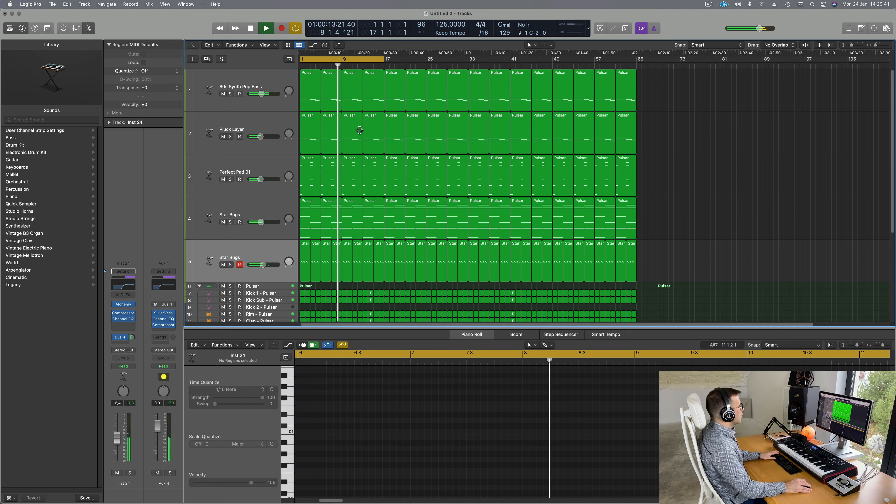
key(Return)
scroll(362, 141, down, 3)
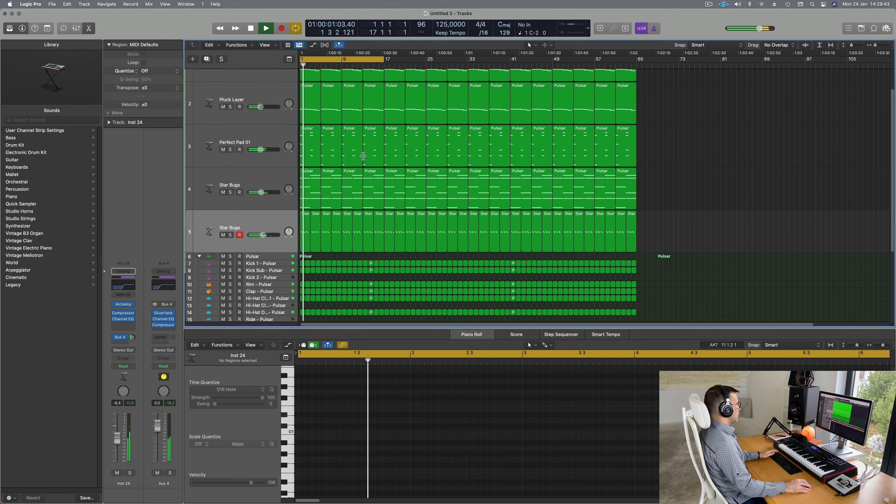
scroll(363, 156, up, 3)
key(space)
Step: Delete track 4's first four Star Bugs regions and select track 5's first eight regions
click(277, 208)
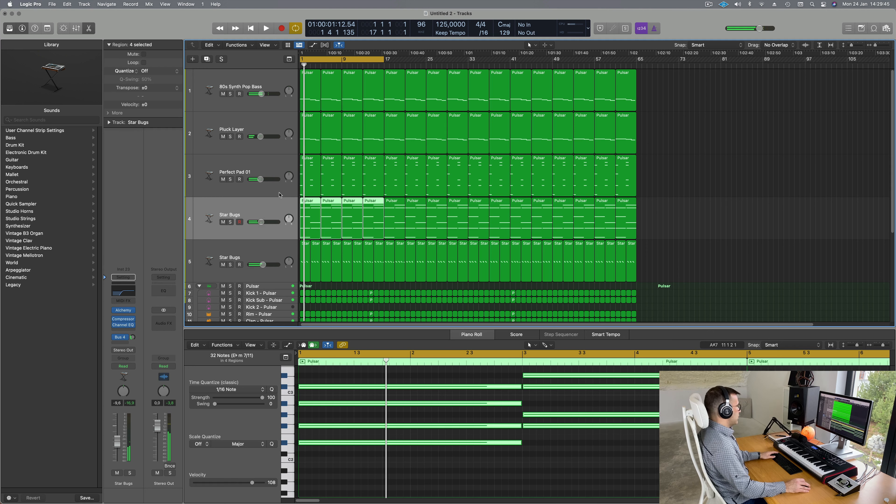
key(space)
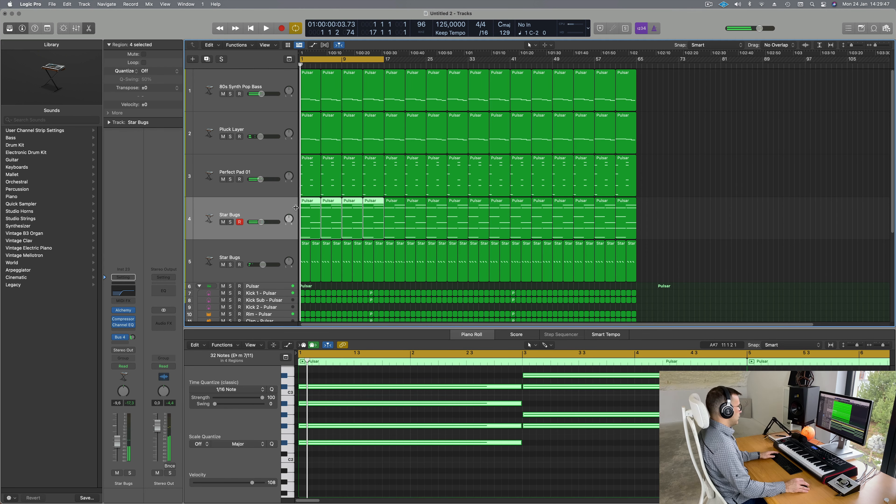
key(Delete)
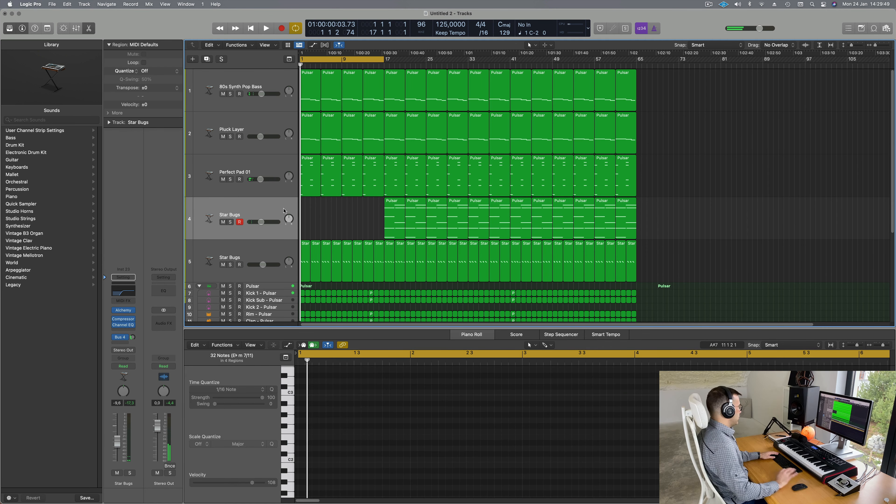
key(space)
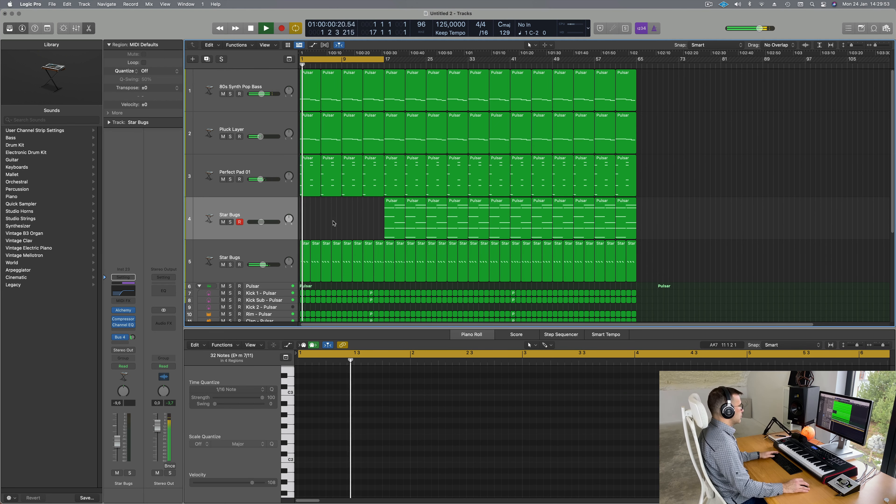
drag(308, 234, 377, 255)
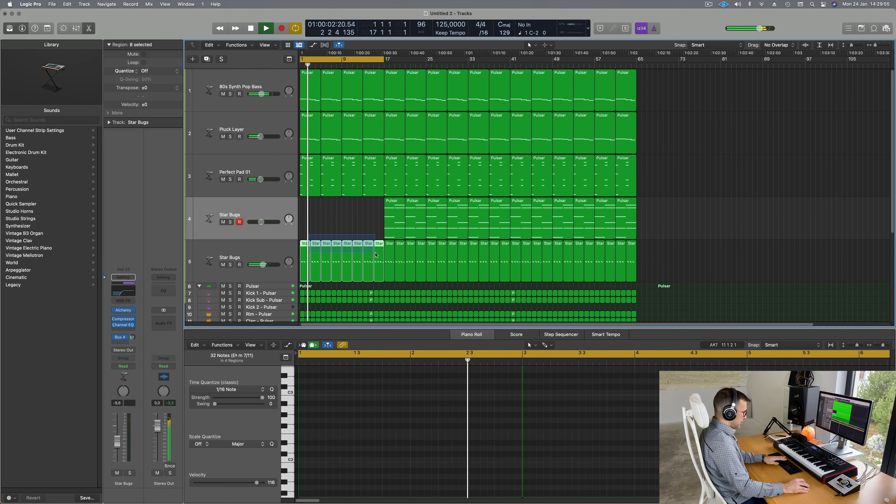
Step: Delete the eight selected track 5 regions and mute the Pluck Layer track
key(Delete)
key(space)
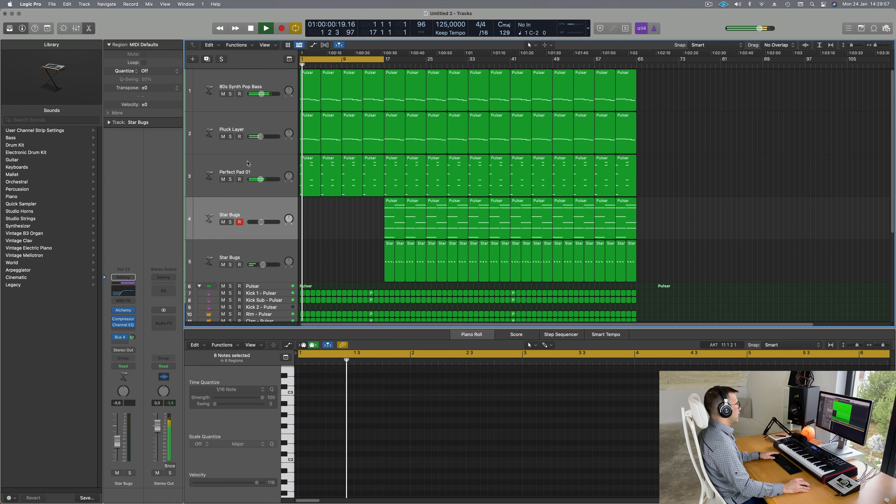
key(Return)
click(223, 141)
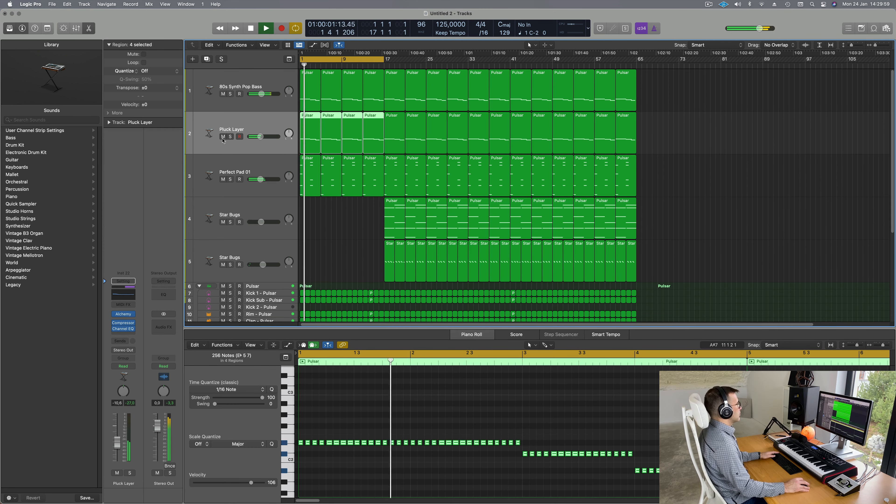
click(223, 138)
key(space)
key(space)
click(350, 230)
key(space)
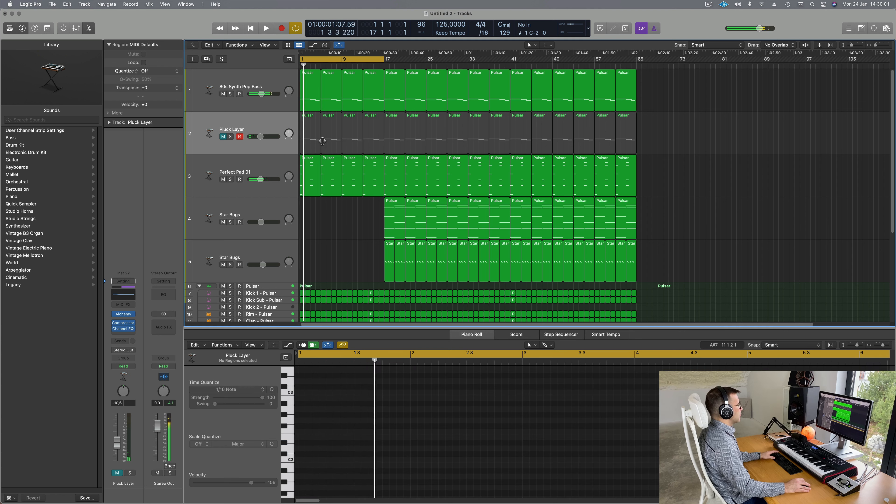
key(space)
Step: Delete the Pluck Layer regions before bar 17 one by one, then select the bass track
click(323, 141)
key(Delete)
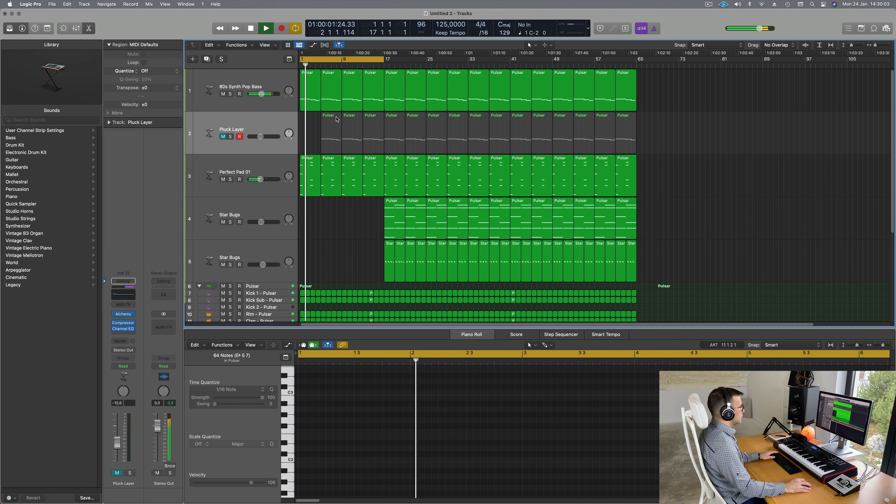
click(337, 120)
key(Delete)
click(348, 120)
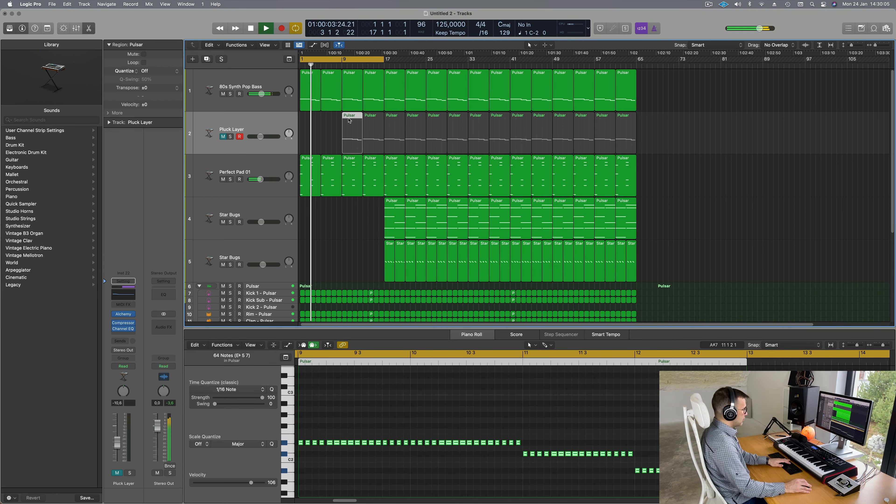
key(Delete)
click(369, 123)
key(Delete)
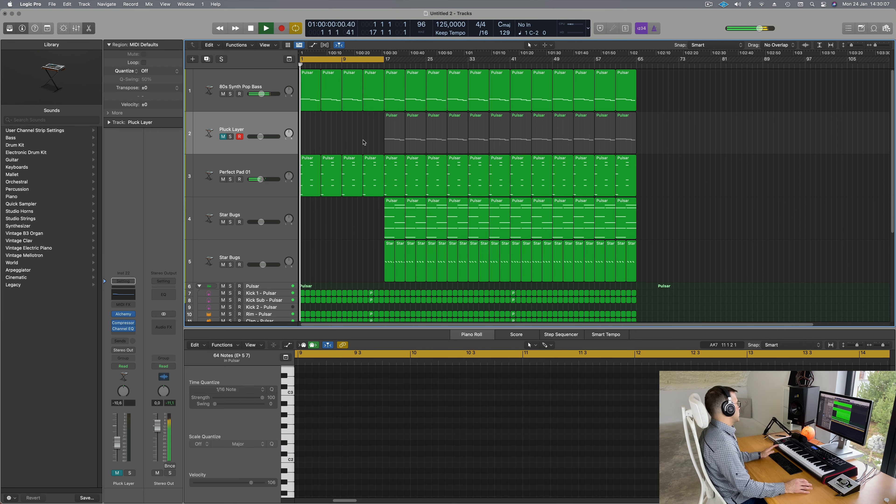
click(260, 82)
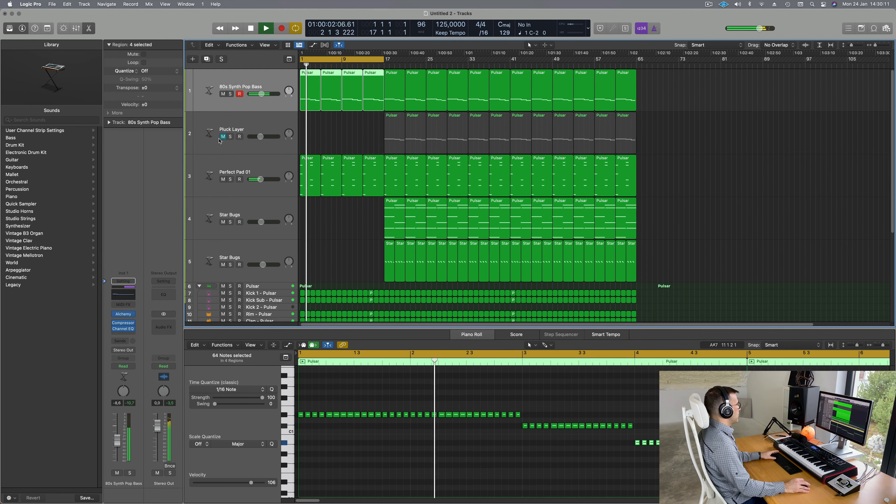
Step: Unmute Pluck Layer and switch the bass channel's automation mode to Touch
click(223, 137)
key(Return)
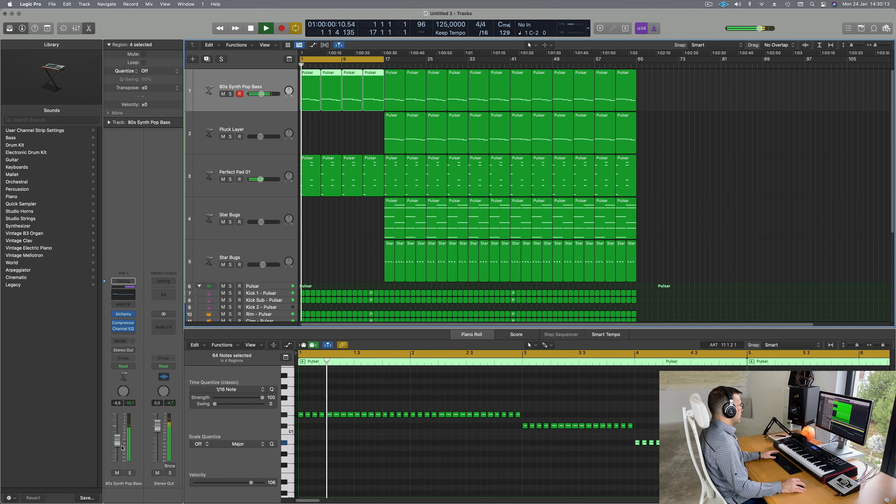
click(123, 366)
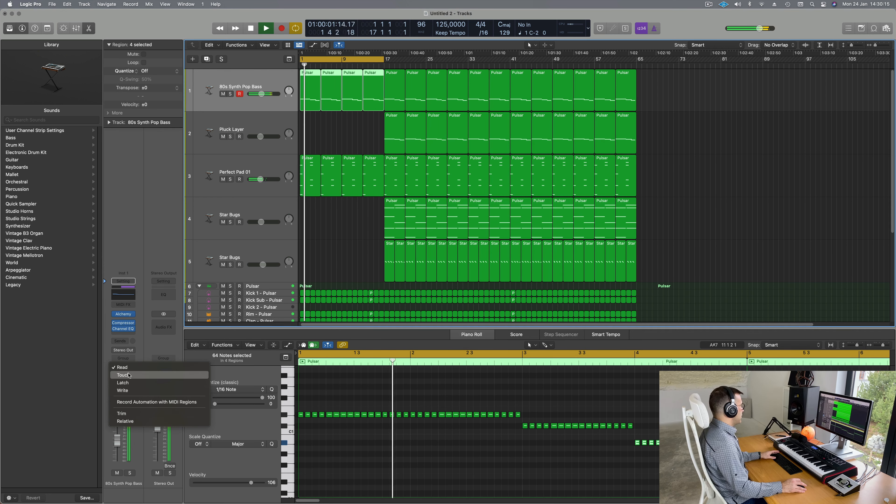
click(123, 375)
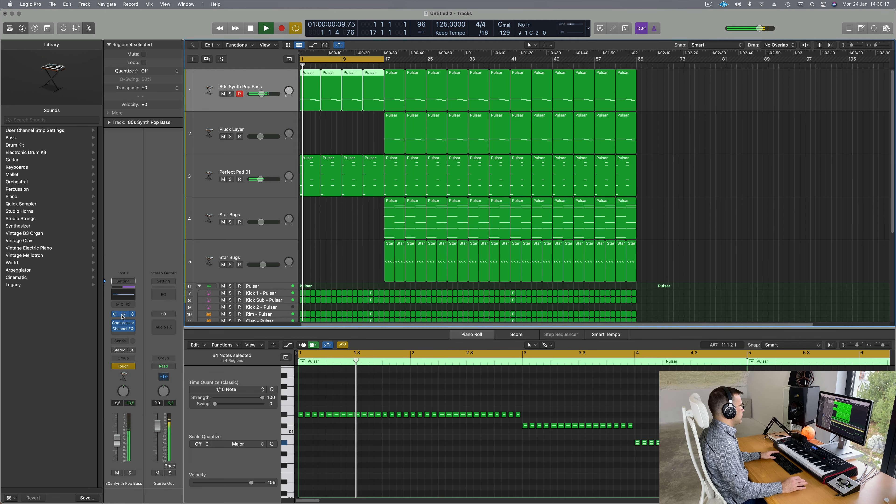
click(123, 315)
key(space)
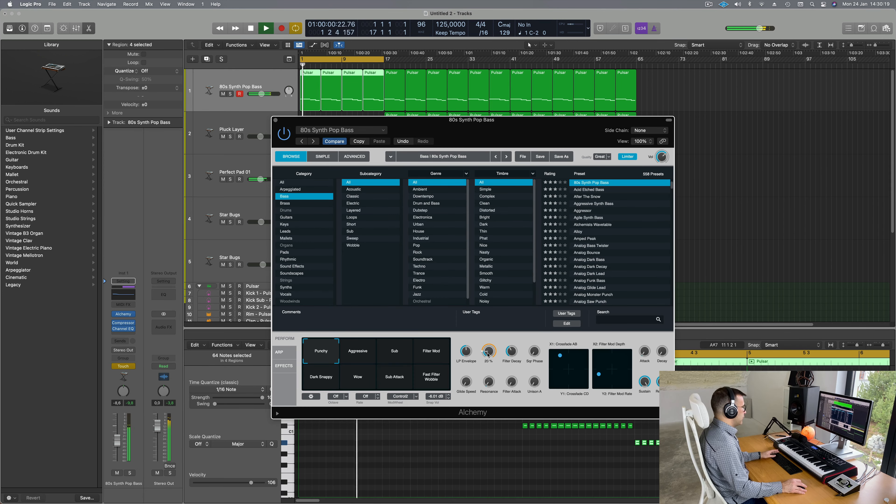
click(275, 120)
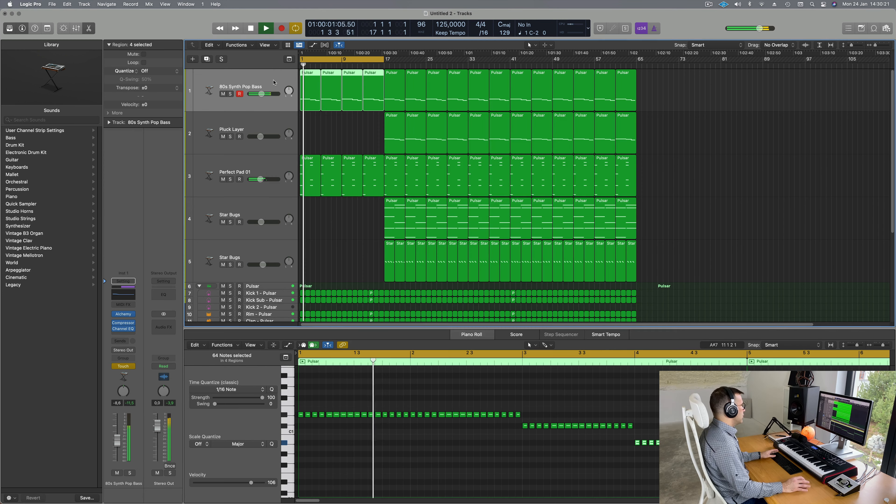
Step: Set bass automation to Read and ramp Alchemy Cutoff from about 20.6% at bar 1 to 24.7% near bar 9
key(a)
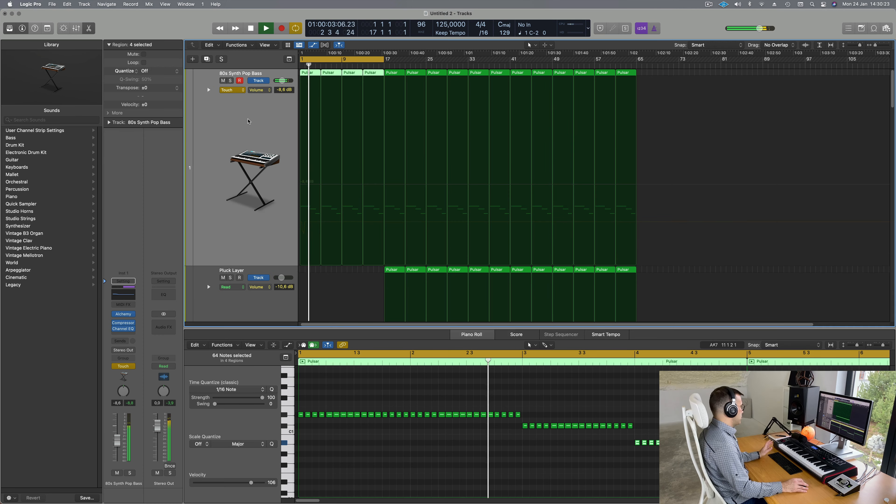
click(243, 89)
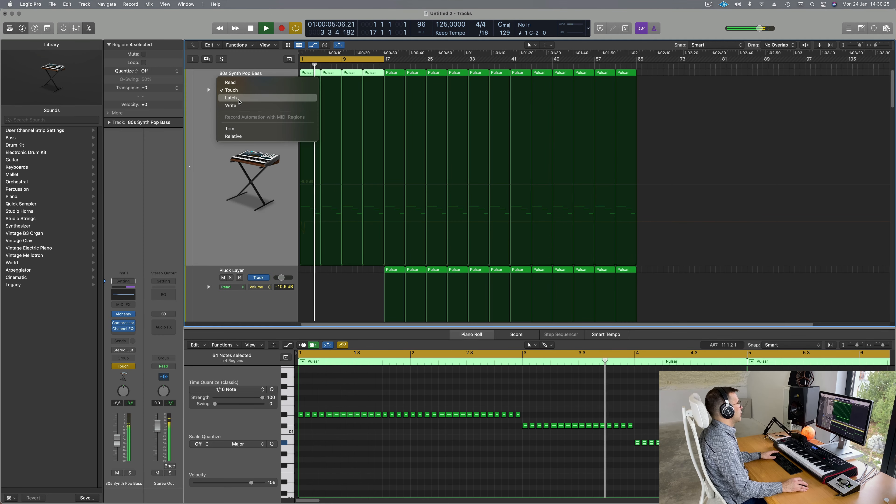
click(244, 84)
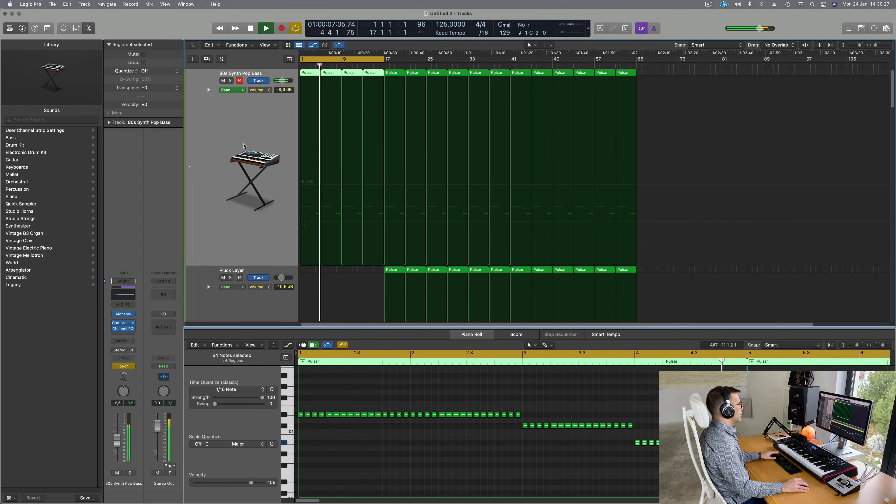
click(264, 92)
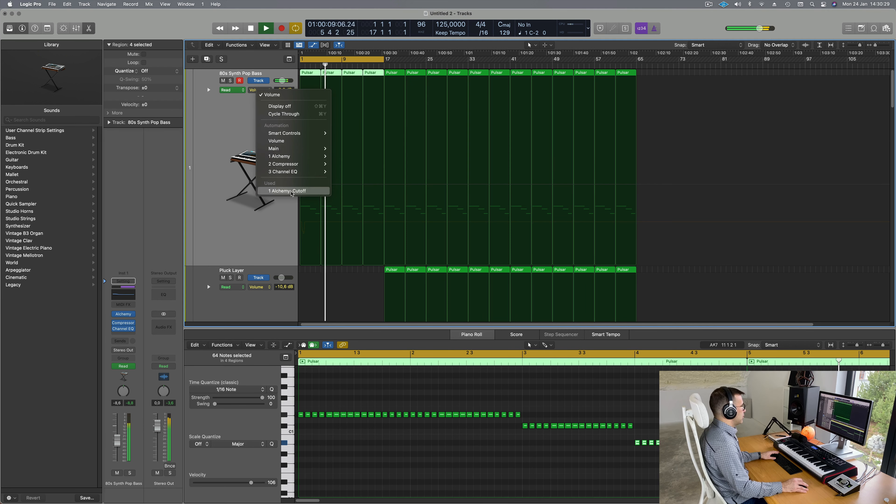
click(292, 191)
drag(305, 222, 343, 217)
click(343, 223)
Step: Select the Pluck Layer track, then the Perfect Pad 01 track further down
scroll(240, 206, down, 3)
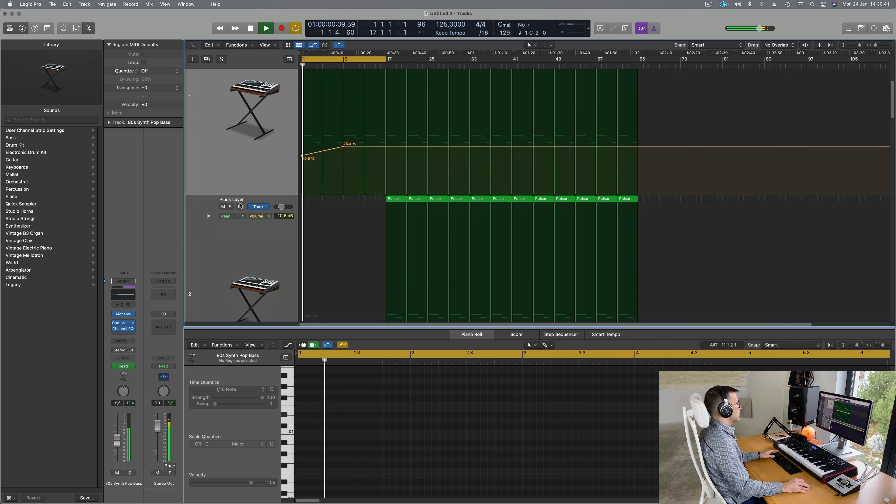
scroll(240, 206, down, 6)
click(253, 200)
scroll(254, 204, down, 2)
click(230, 245)
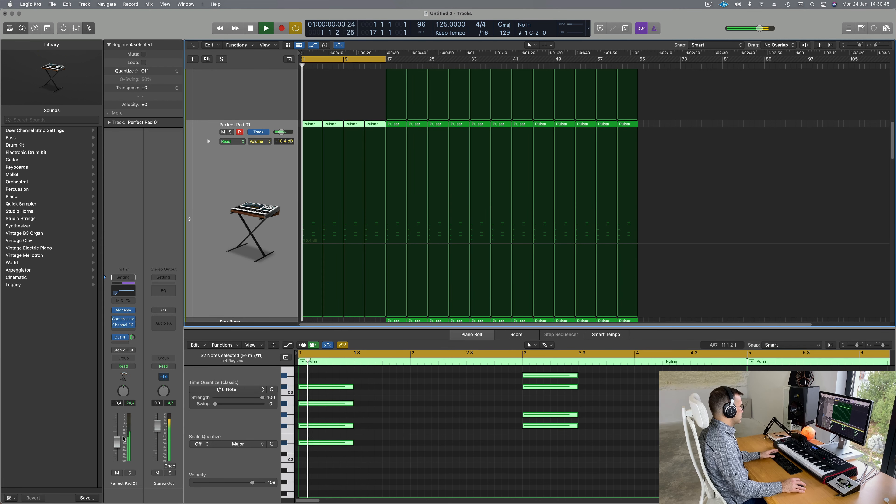
Step: Lower Perfect Pad 01's volume fader from about -11.2 dB to -14.2 dB
click(129, 473)
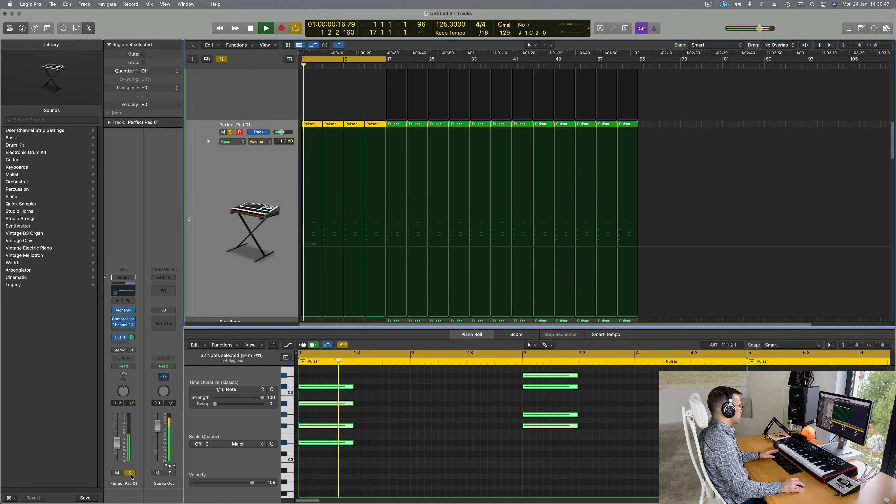
click(130, 473)
key(space)
key(space)
drag(116, 444, 116, 446)
key(space)
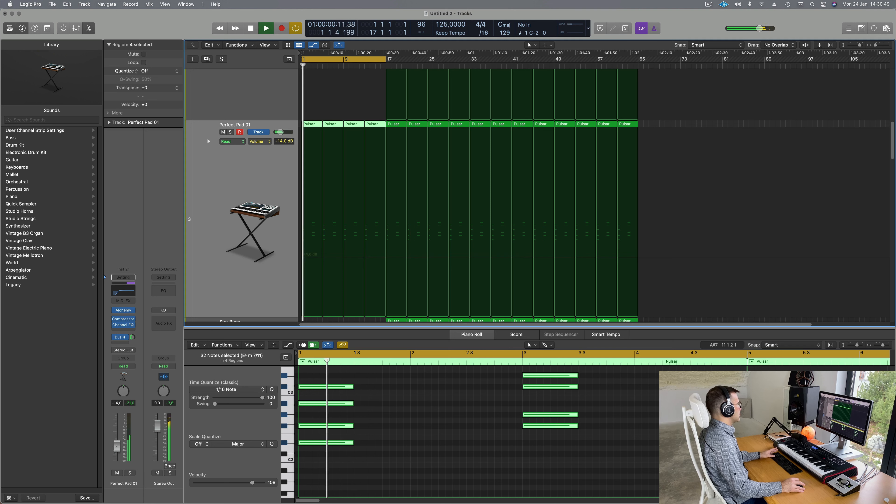
scroll(232, 254, down, 3)
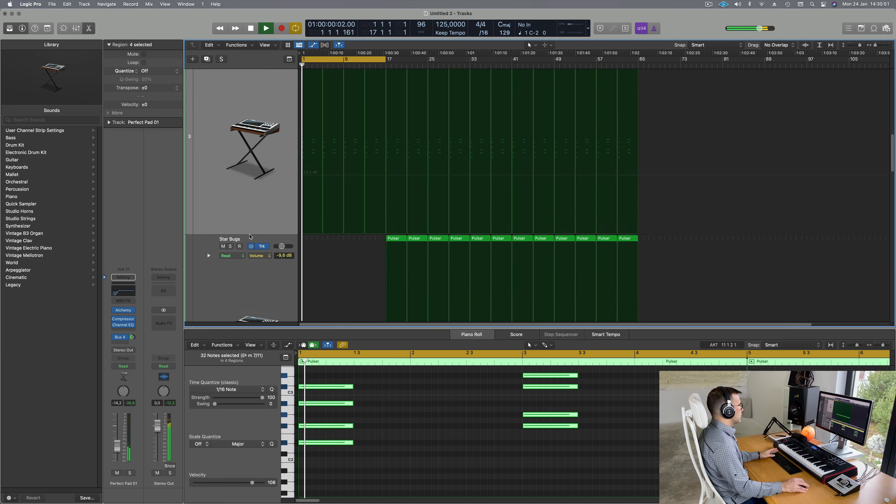
Step: Delete the four notes of the second chord in Perfect Pad 01's first Pulsar region
click(318, 90)
click(316, 95)
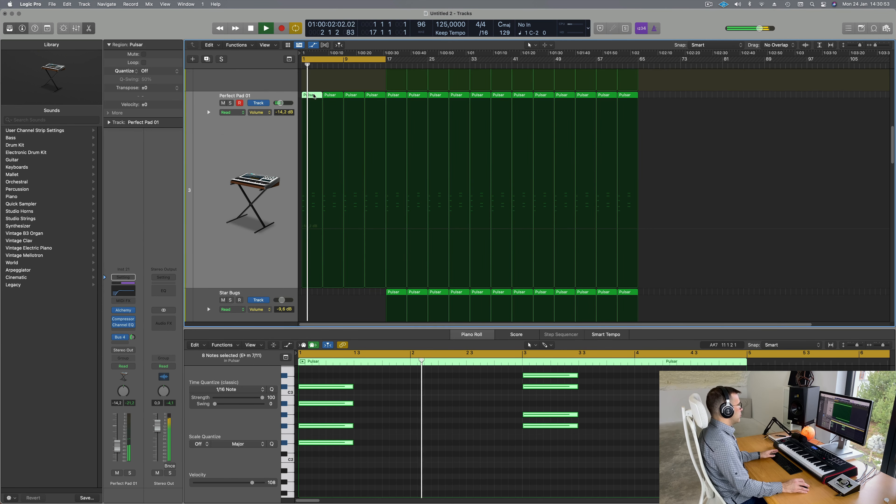
key(space)
scroll(561, 479, down, 3)
scroll(512, 464, down, 1)
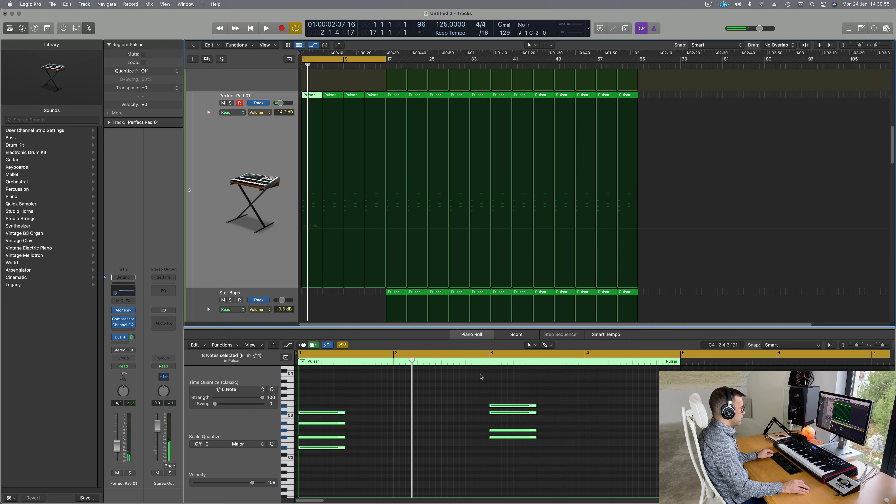
drag(483, 394, 547, 470)
key(Delete)
Step: Play the arrangement back from bar 1 to hear the pad without the second chord
scroll(453, 409, down, 3)
scroll(452, 410, down, 3)
key(space)
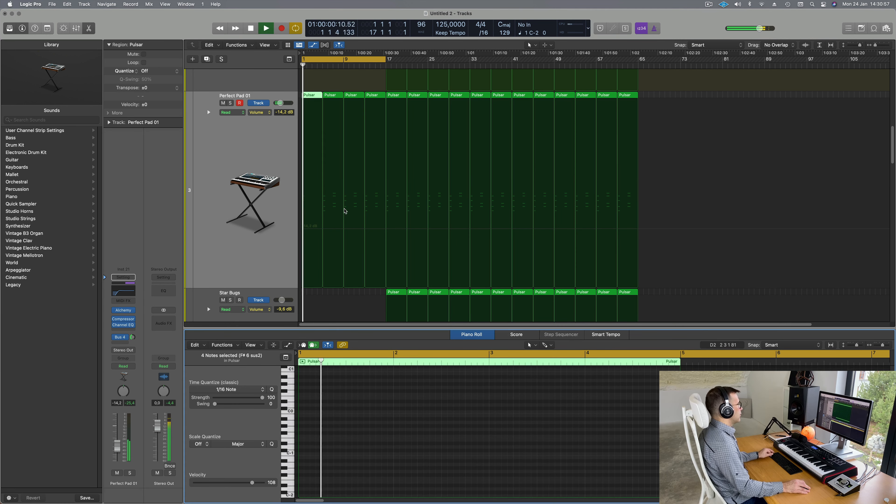
scroll(345, 208, down, 5)
scroll(347, 208, down, 1)
key(Return)
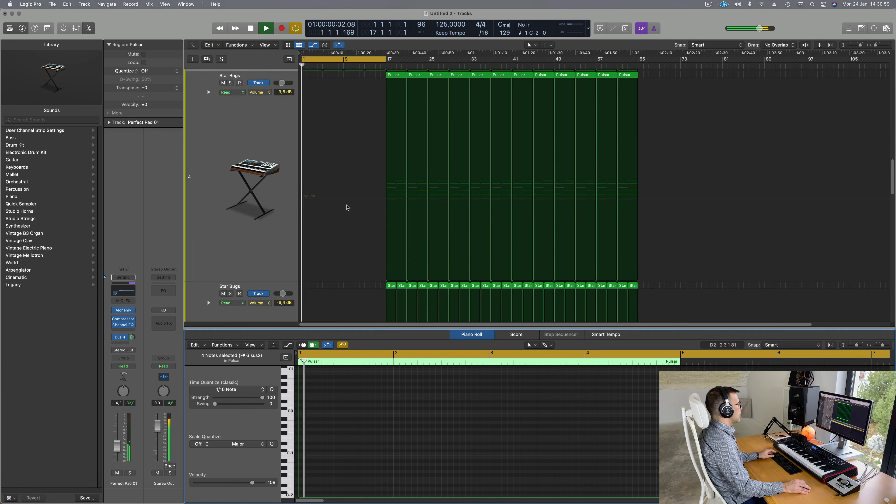
scroll(348, 208, up, 2)
scroll(348, 208, down, 4)
scroll(348, 207, down, 5)
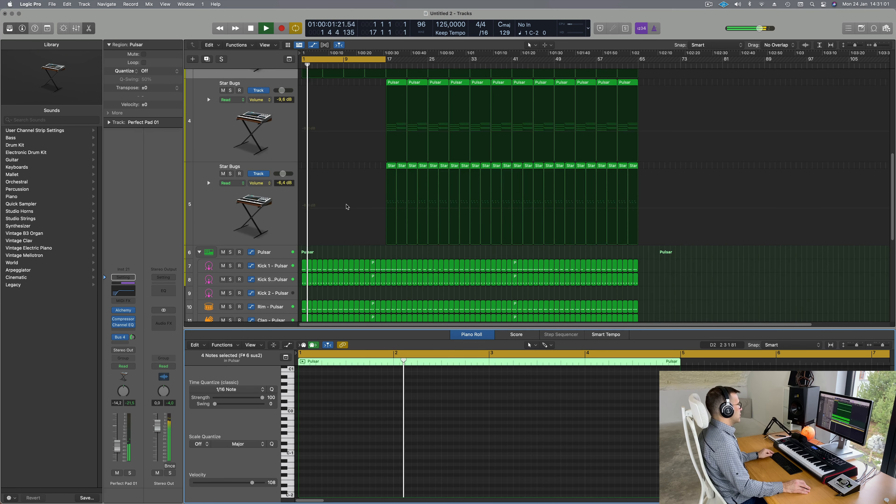
Step: Delete the second kick track's opening regions in bars 1–16
key(Return)
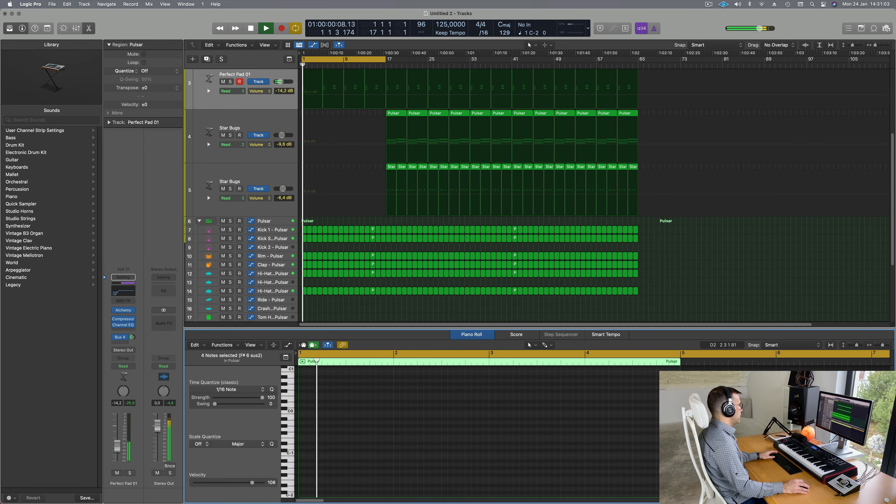
drag(303, 247, 381, 244)
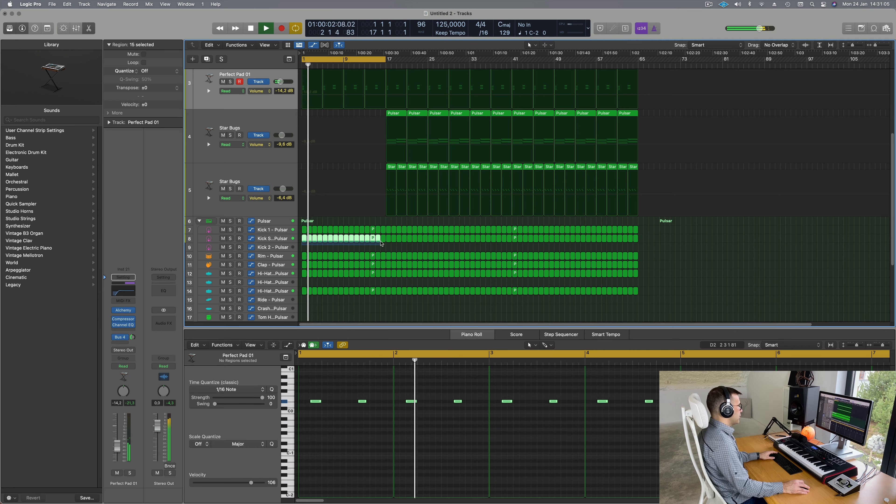
key(Delete)
key(Return)
scroll(286, 225, down, 3)
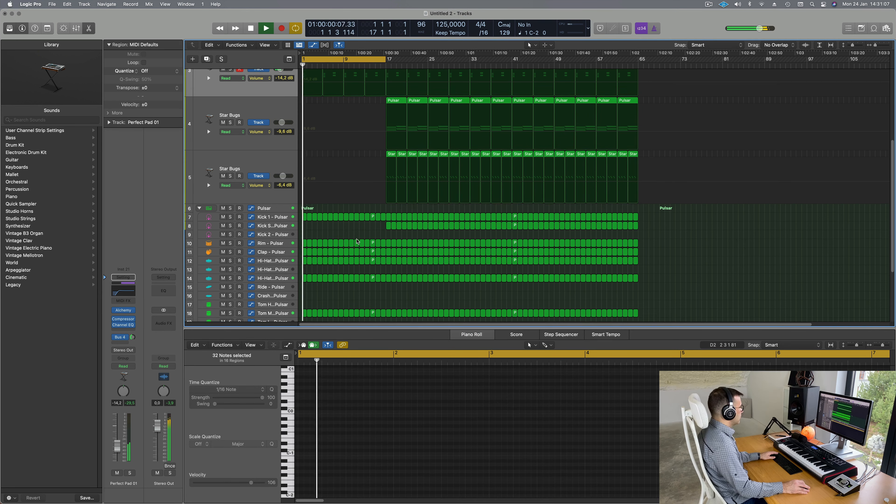
key(Return)
scroll(279, 254, down, 4)
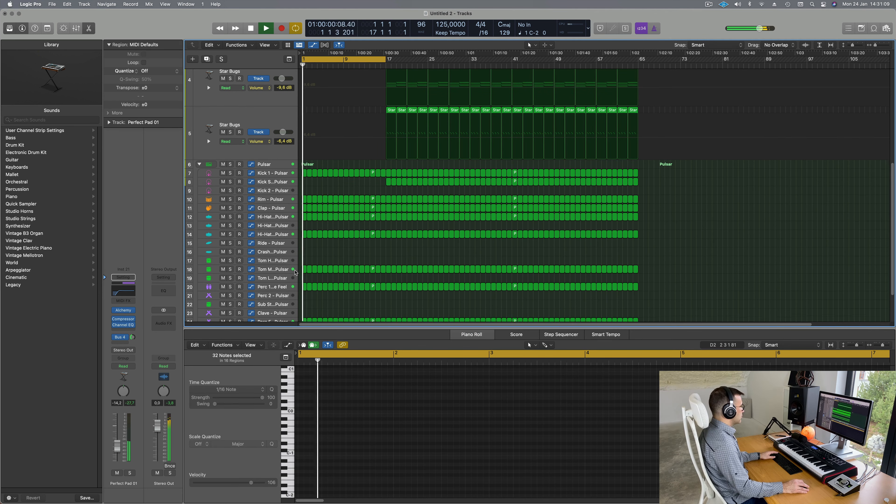
key(Return)
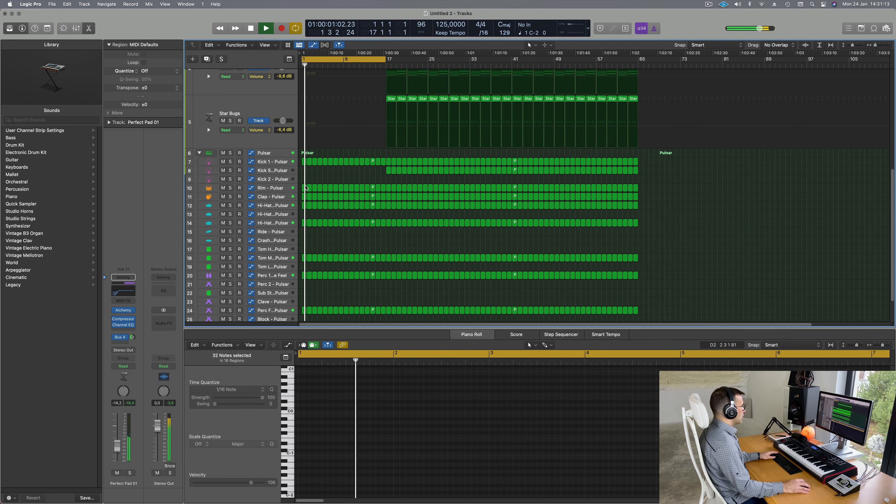
Step: Delete the Rim and Clap Pulsar regions in bars 1–16
click(306, 188)
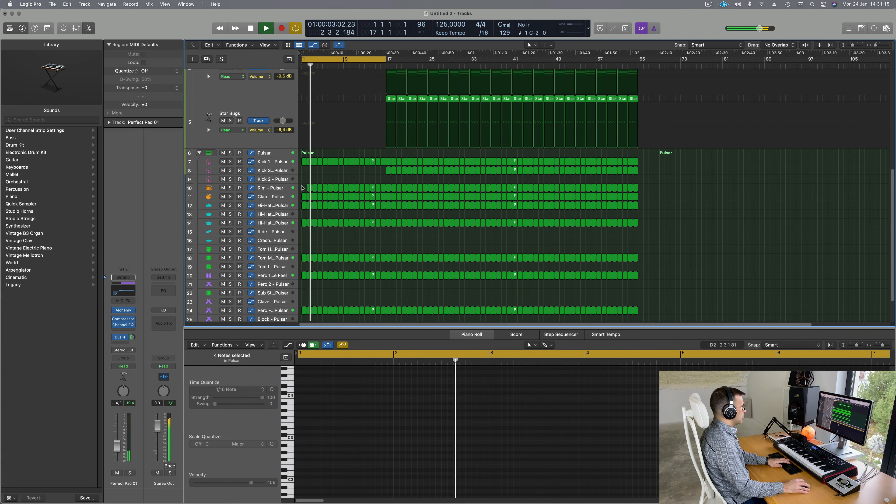
drag(324, 189, 382, 189)
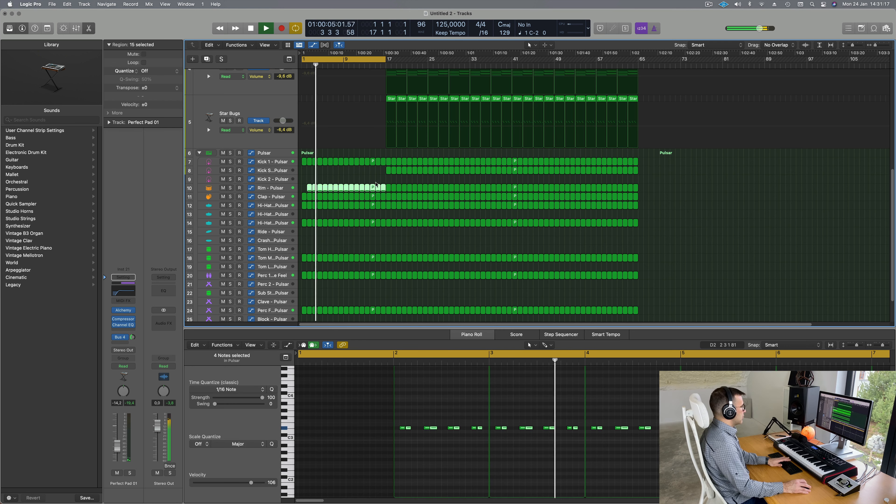
key(Delete)
key(space)
key(space)
key(space)
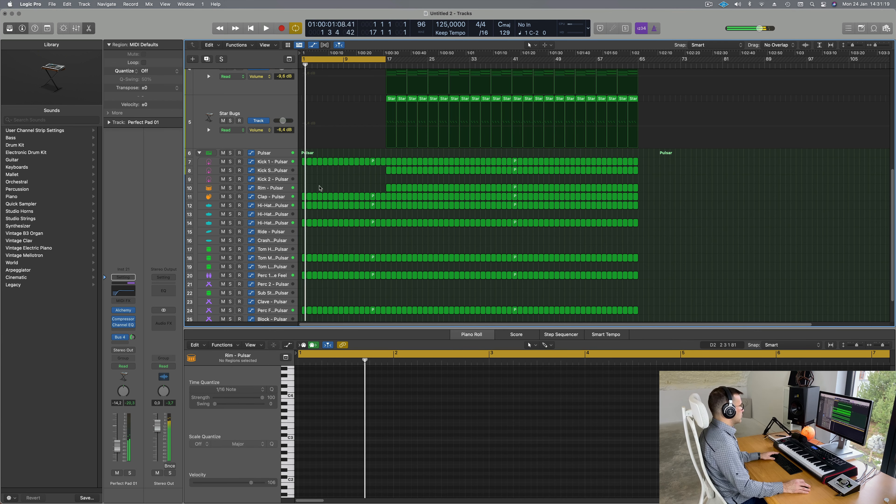
drag(301, 197, 384, 198)
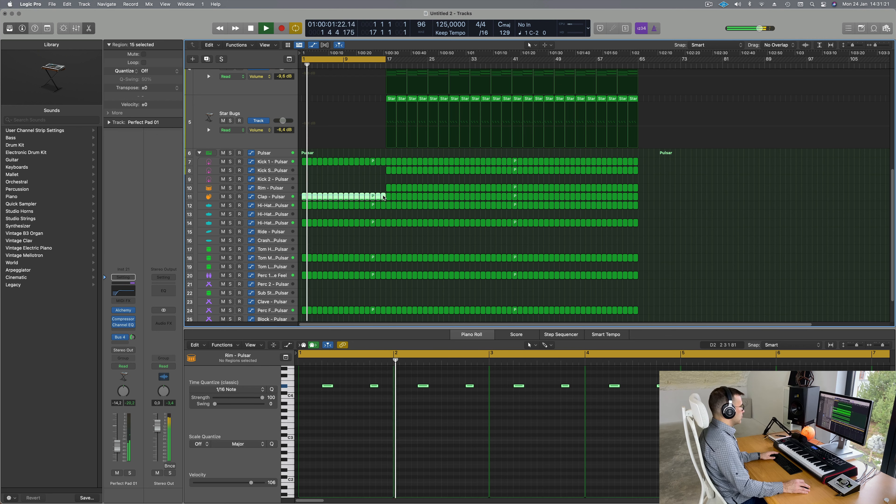
key(Delete)
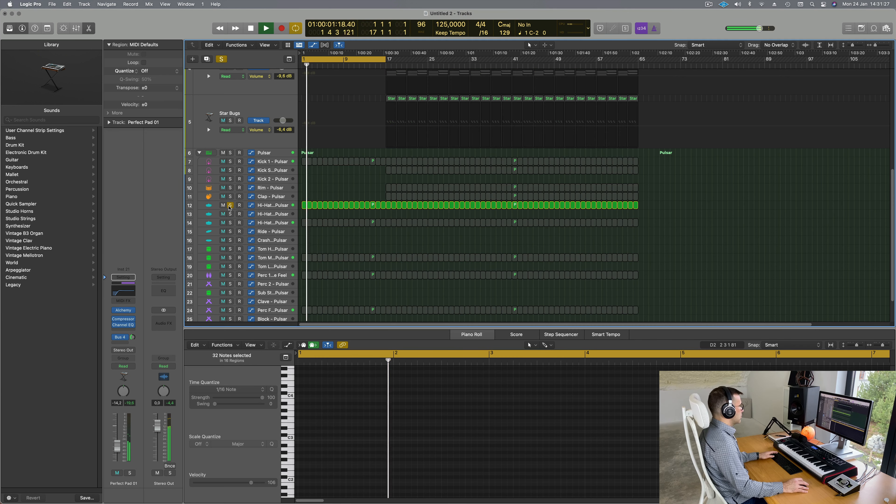
Step: Delete the intro regions on tracks 18 and 20, then select track 24's first 16 regions
scroll(299, 238, down, 2)
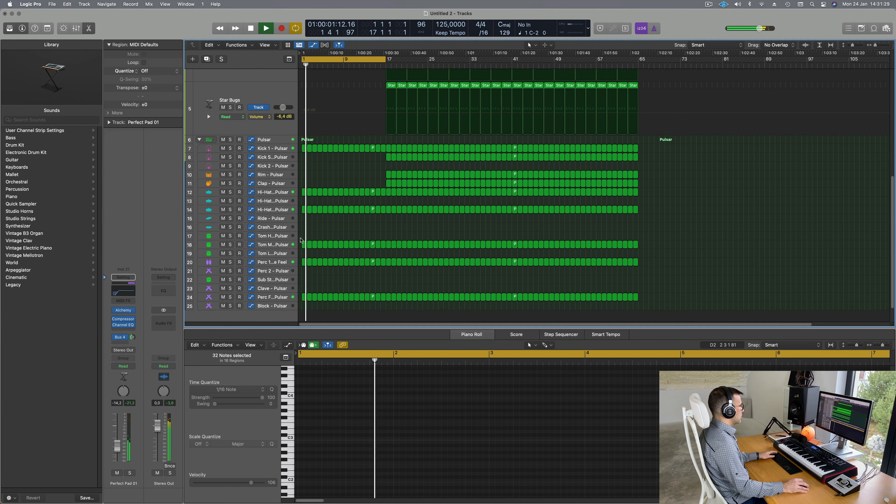
drag(301, 240, 384, 271)
key(Delete)
key(space)
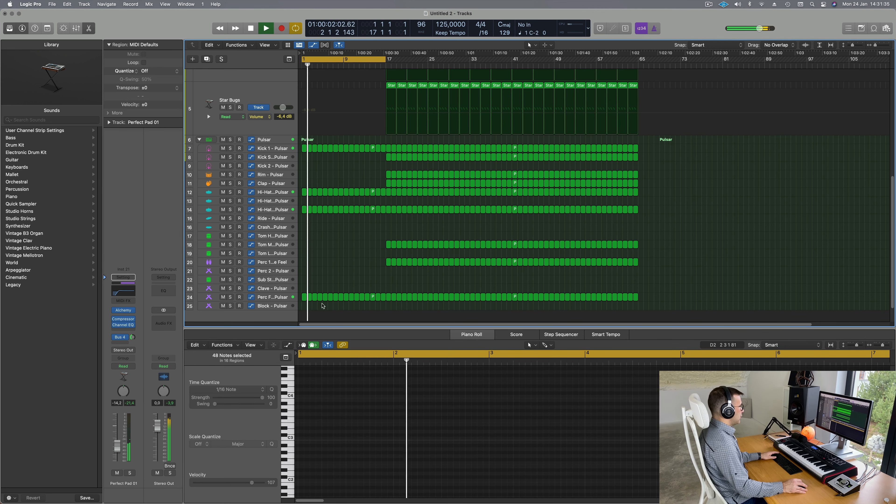
drag(303, 306, 384, 299)
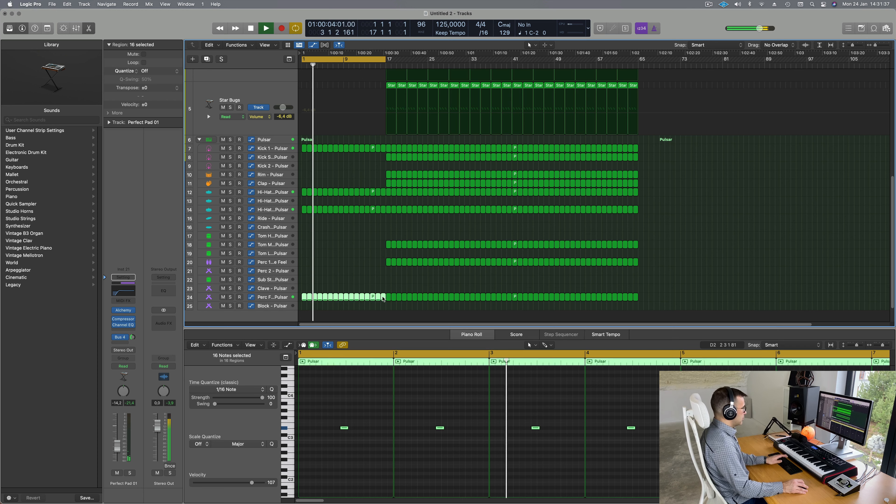
Step: Delete track 24's first 16 regions and replay the arrangement from bar 1
key(Delete)
key(Return)
scroll(366, 293, up, 3)
scroll(369, 285, up, 5)
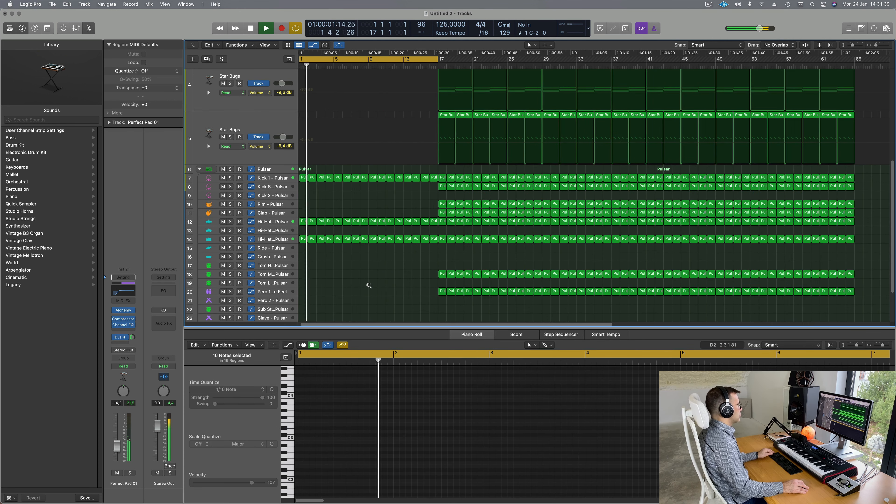
scroll(370, 285, up, 5)
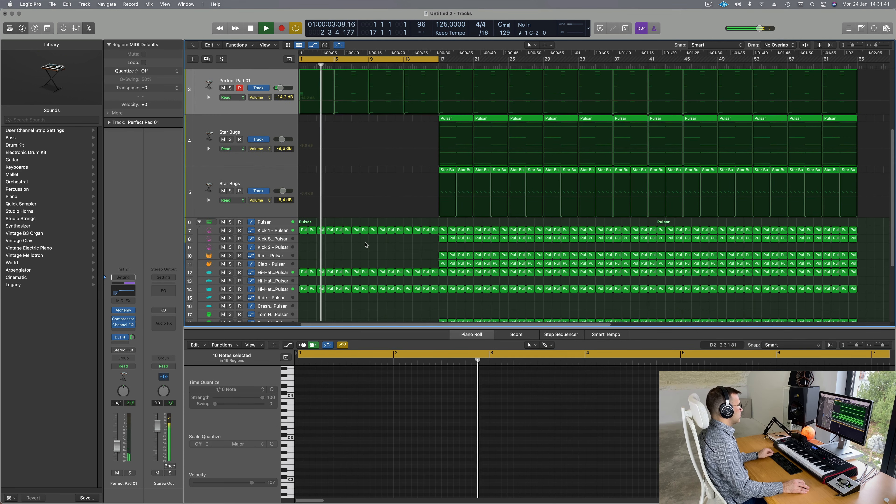
scroll(390, 255, down, 2)
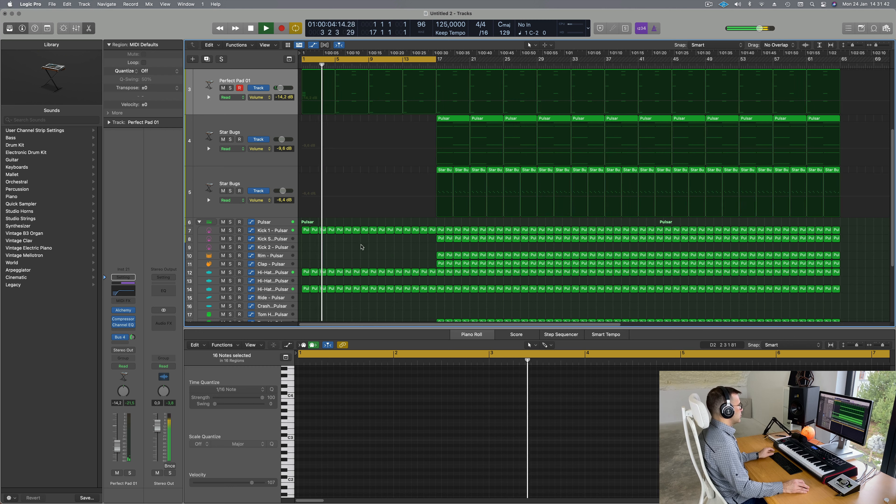
Step: Select the Pulsar drum stack, collapse it and expand it again
click(264, 222)
key(Return)
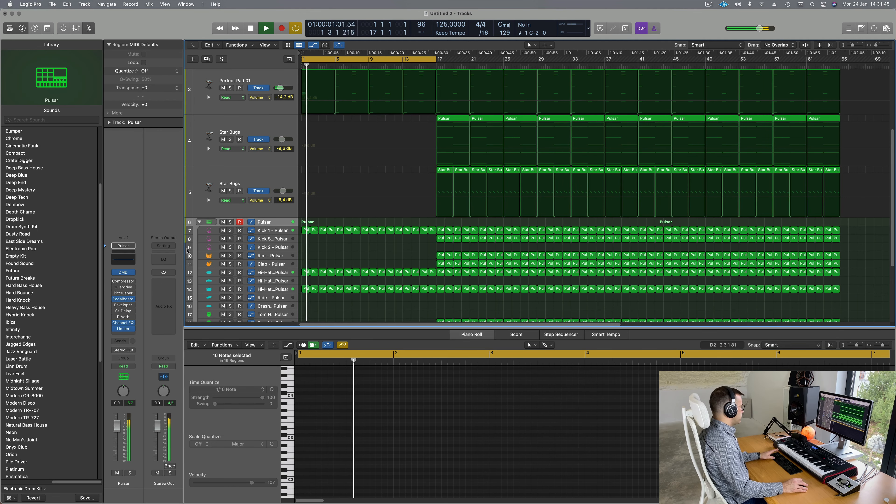
key(Return)
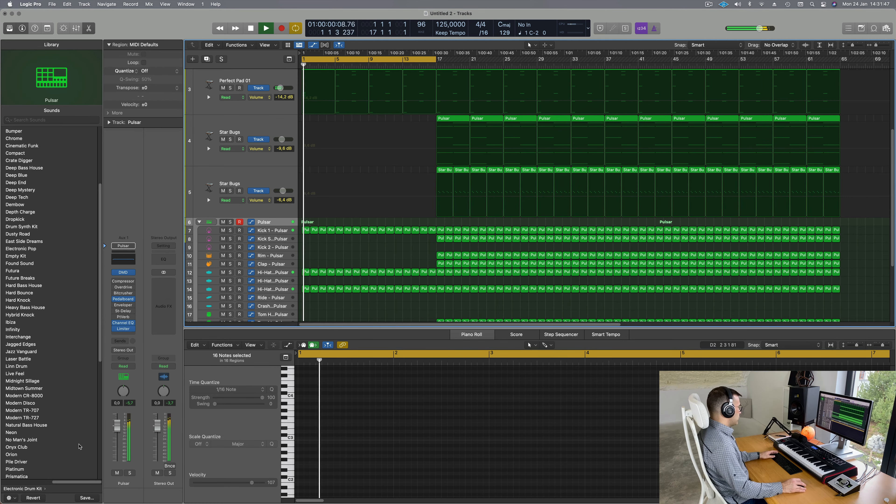
key(Return)
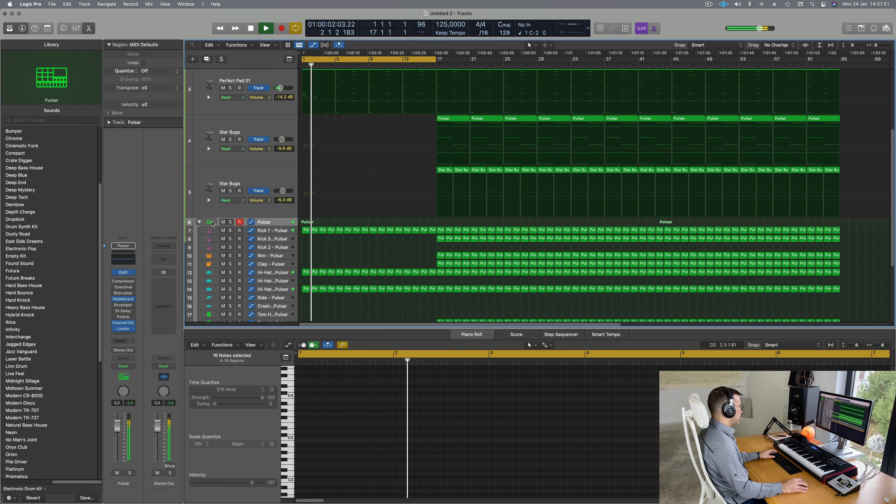
click(199, 222)
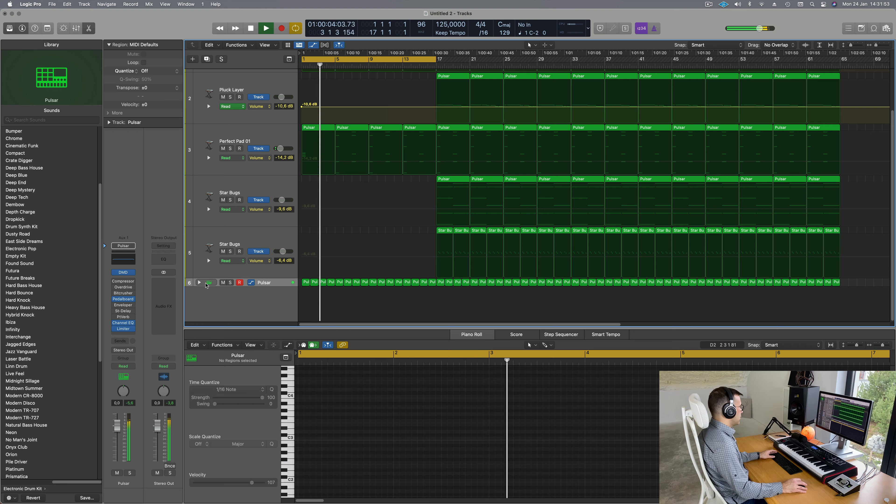
click(199, 282)
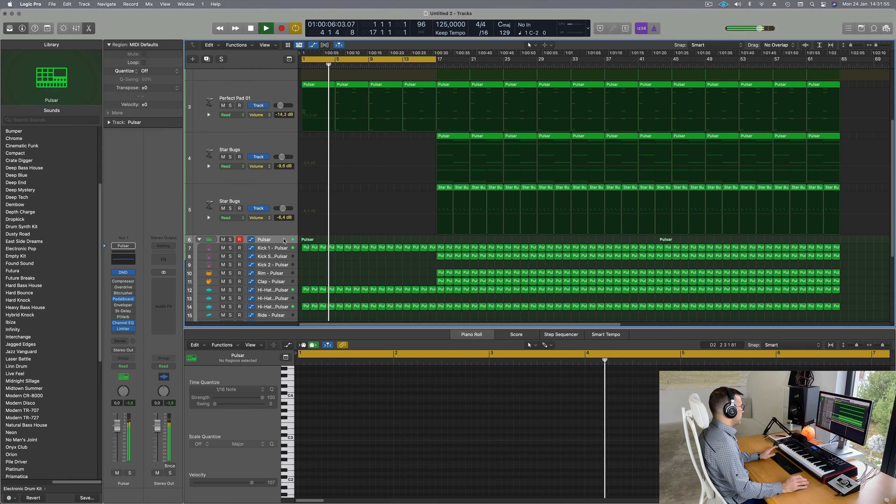
key(Return)
key(Return)
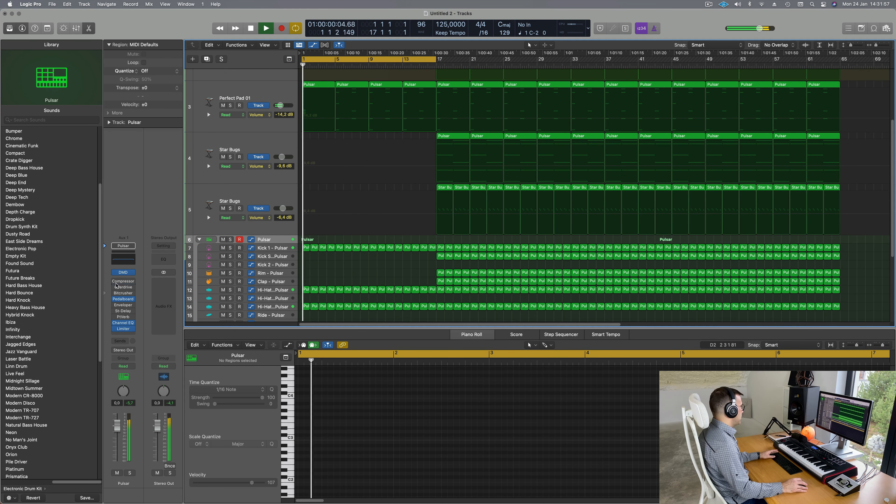
Step: Set the Pulsar kit's Drum Machine Designer Lo Cut Filter to 374 Hz, then close the window
click(123, 273)
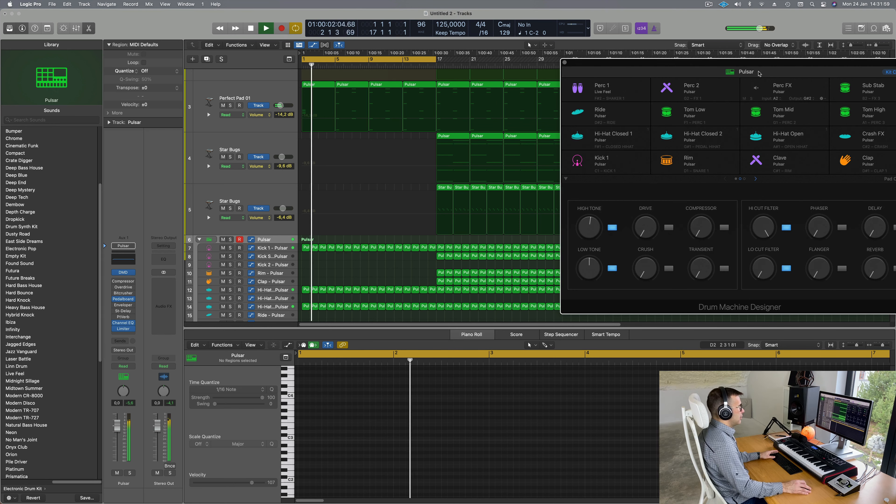
drag(717, 61, 656, 63)
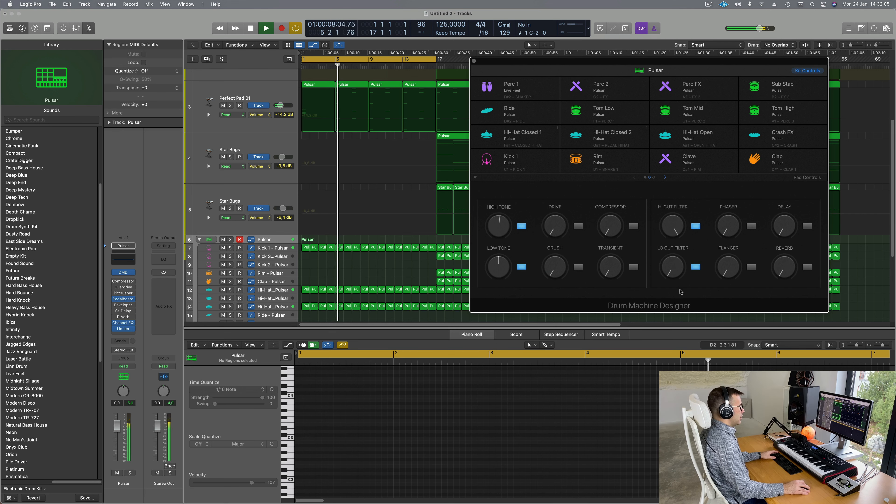
mouse_move(664, 257)
mouse_down()
mouse_move(672, 225)
mouse_move(668, 265)
mouse_up()
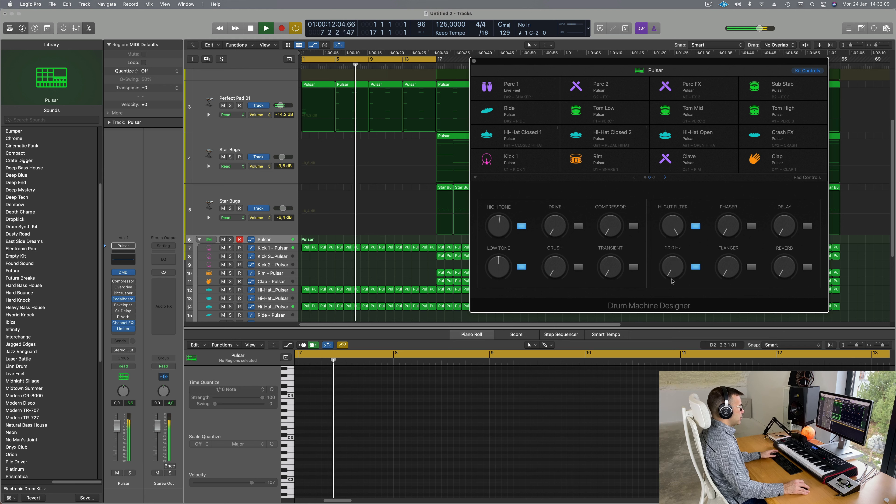
key(space)
drag(689, 62, 660, 63)
key(space)
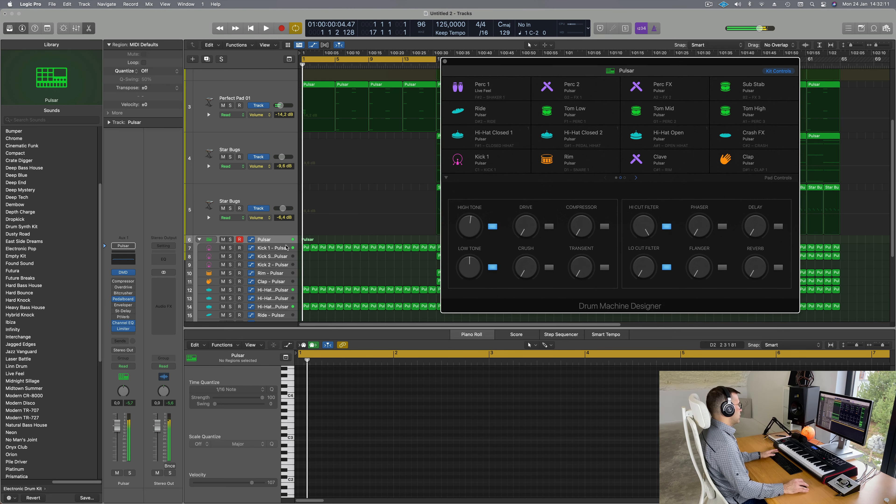
click(132, 368)
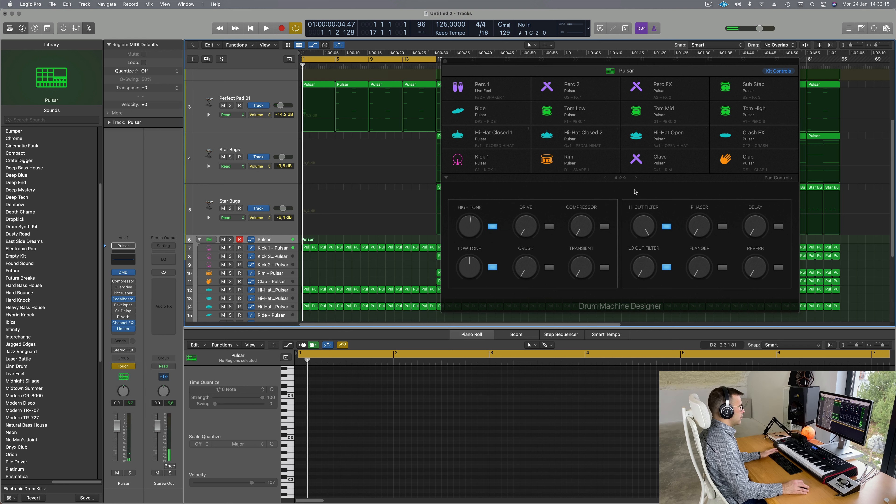
key(space)
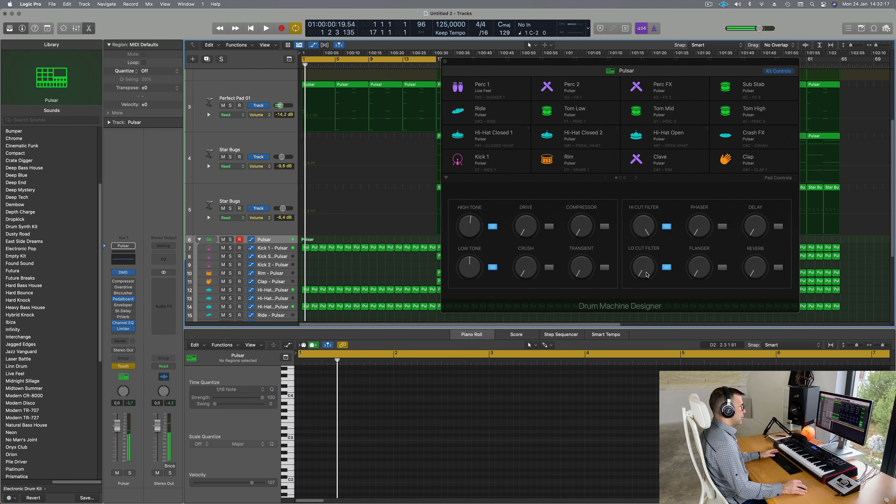
drag(647, 275, 647, 247)
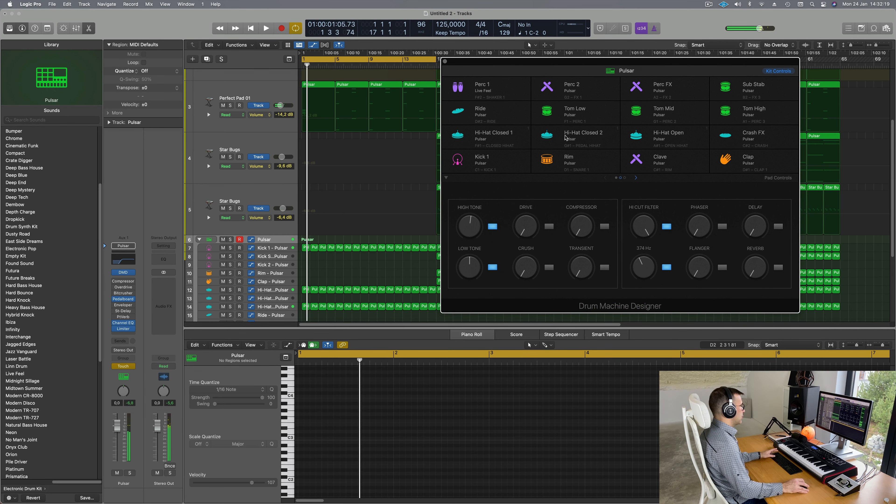
click(445, 62)
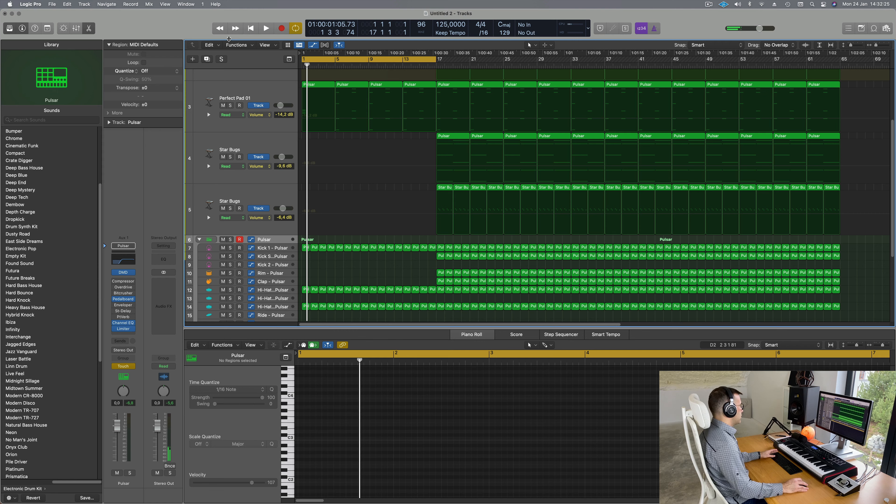
Step: Add a Low Cut Filter automation point at bar 1 on the Pulsar stack, lowered to 180 Hz
key(ctrl+alt+super+t)
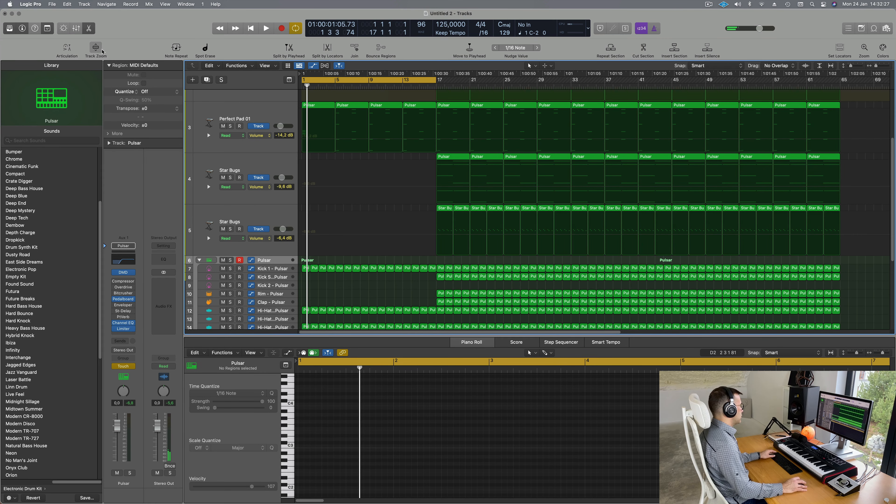
click(102, 51)
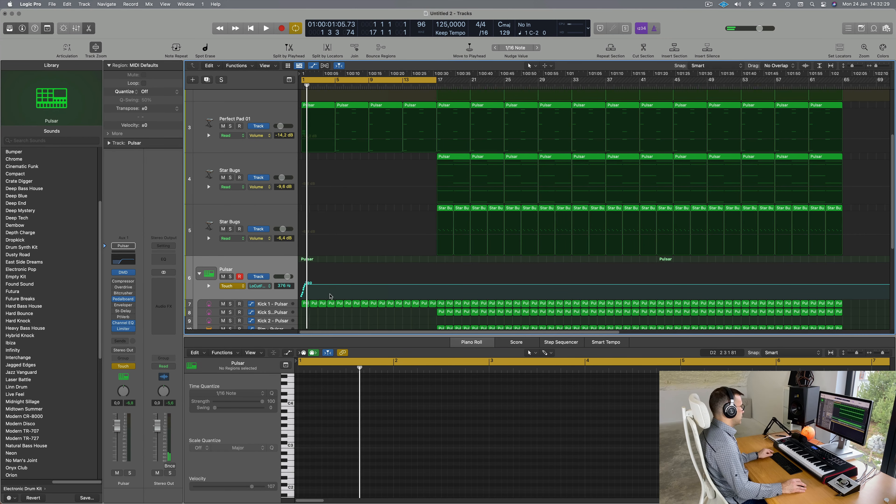
scroll(312, 292, up, 5)
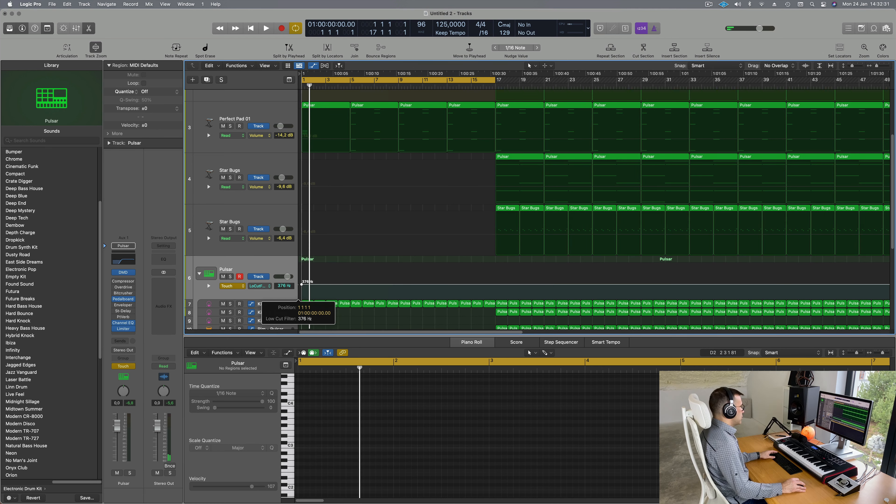
click(303, 284)
drag(302, 284, 301, 287)
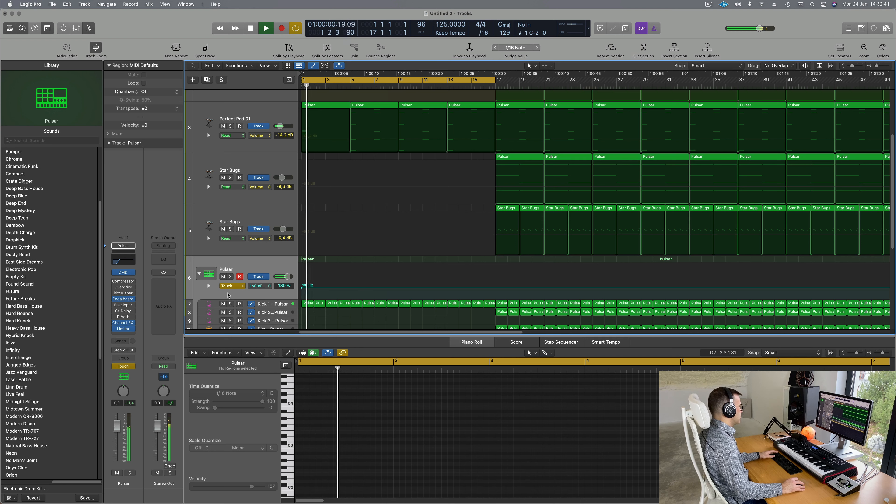
Step: Set the Pulsar stack's automation mode to Read
click(231, 286)
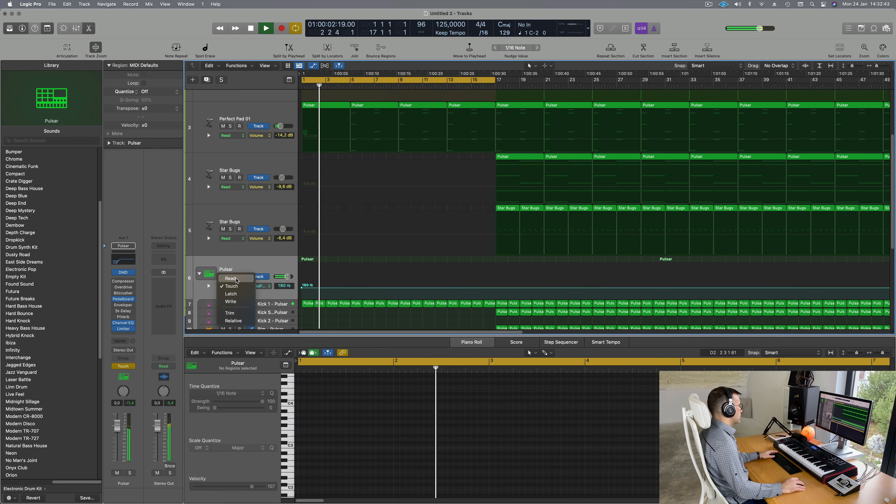
click(231, 278)
scroll(335, 182, up, 3)
Step: Split the first bass region at bar 3, delete the remainder, and copy the two-bar part to bar 3
key(Return)
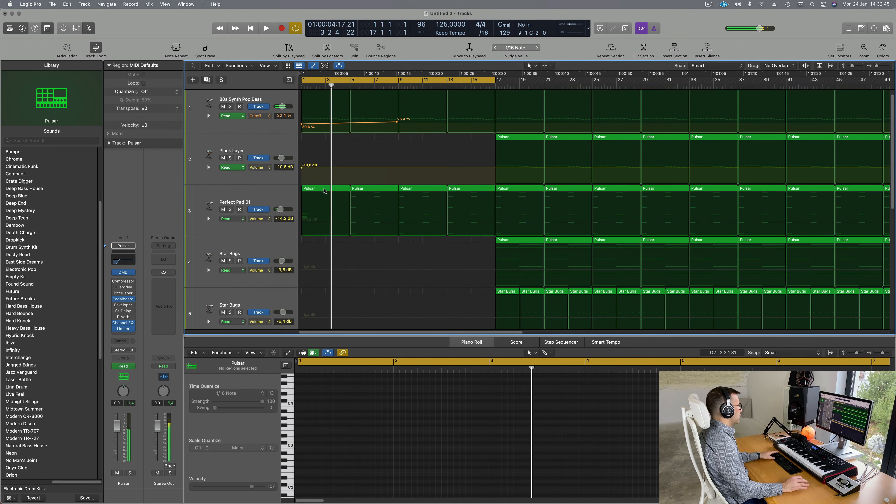
click(335, 106)
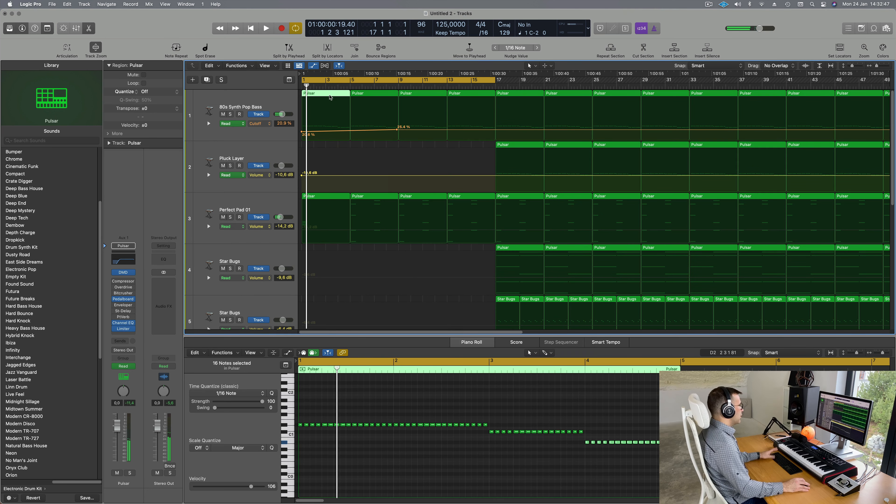
scroll(553, 461, down, 1)
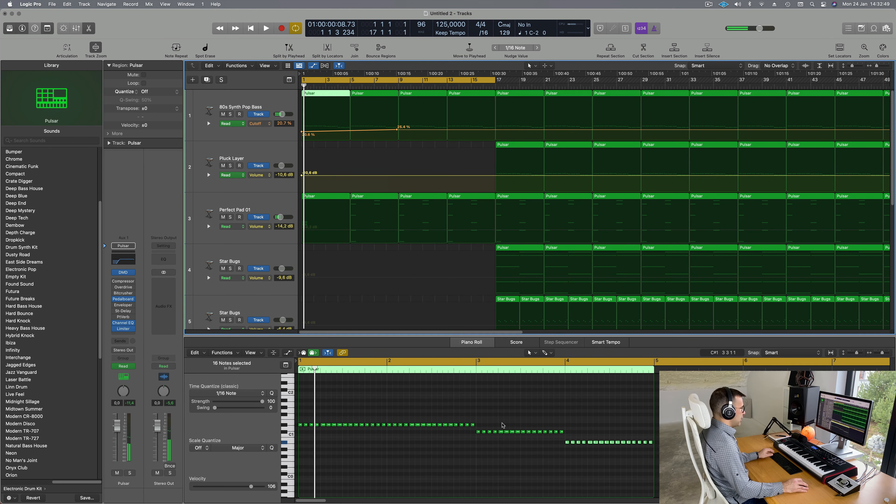
drag(474, 433, 657, 450)
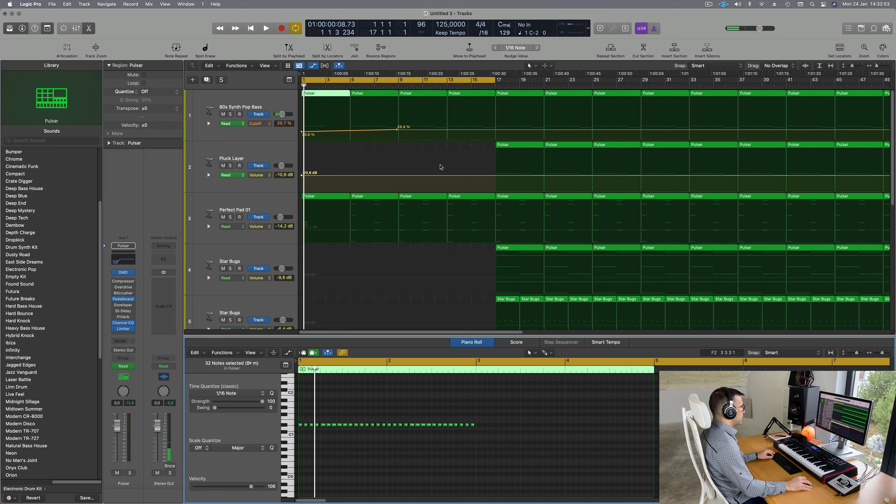
click(324, 93)
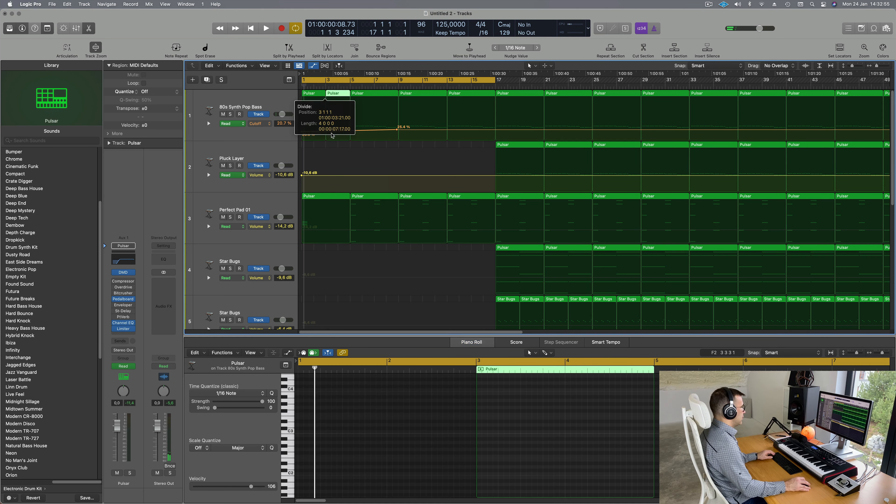
key(Delete)
click(310, 100)
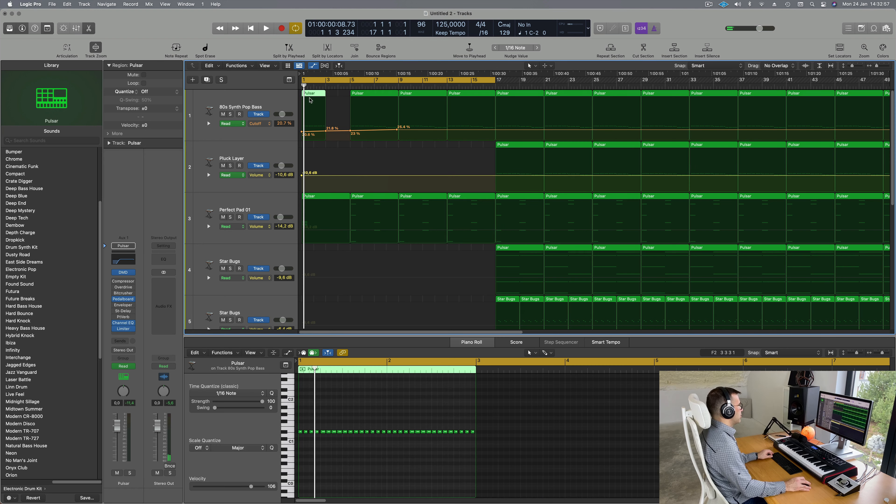
drag(315, 99, 338, 100)
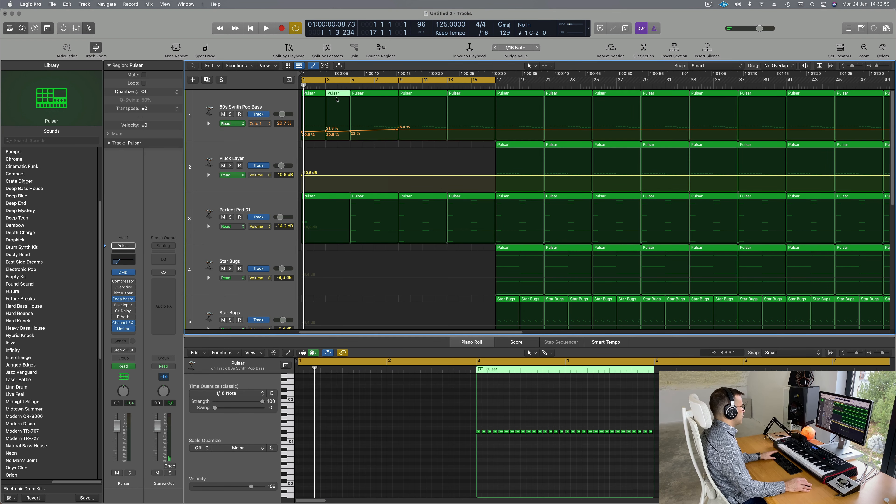
Step: Delete the old bass regions at bars 5 and 9 and repeat the two-bar regions through bar 16
key(space)
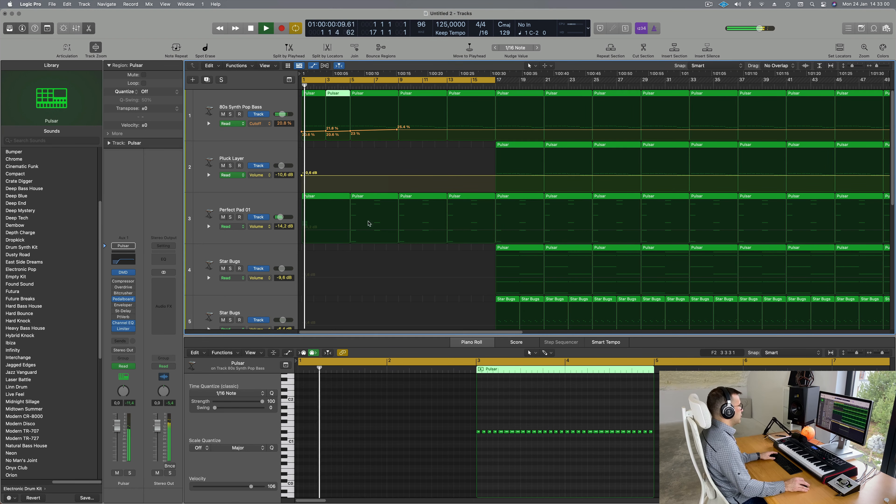
click(376, 96)
key(Delete)
drag(380, 95, 493, 89)
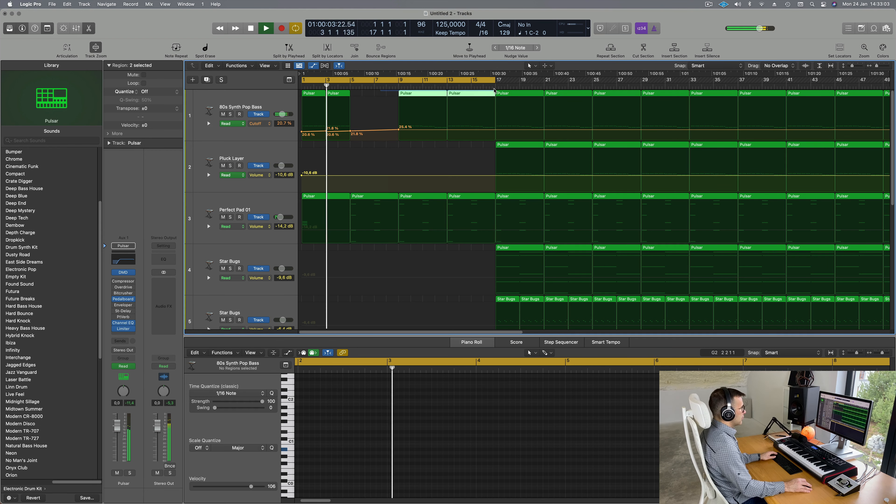
click(418, 94)
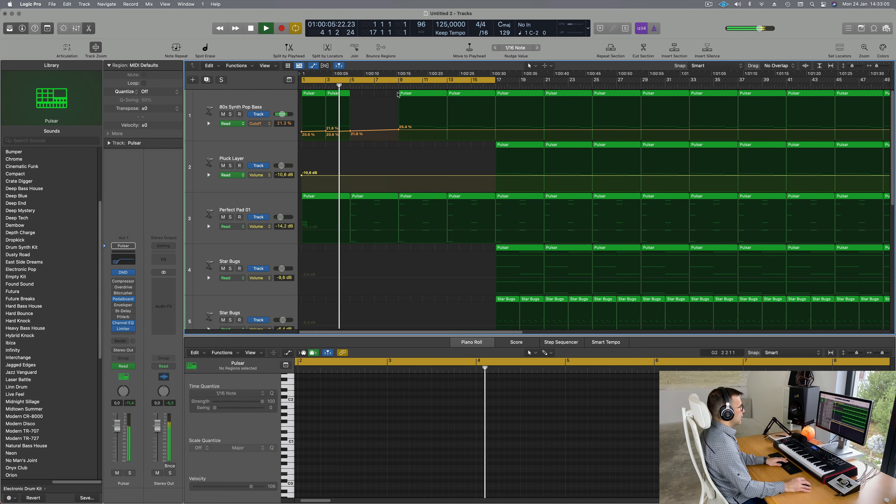
key(Delete)
drag(418, 93, 303, 93)
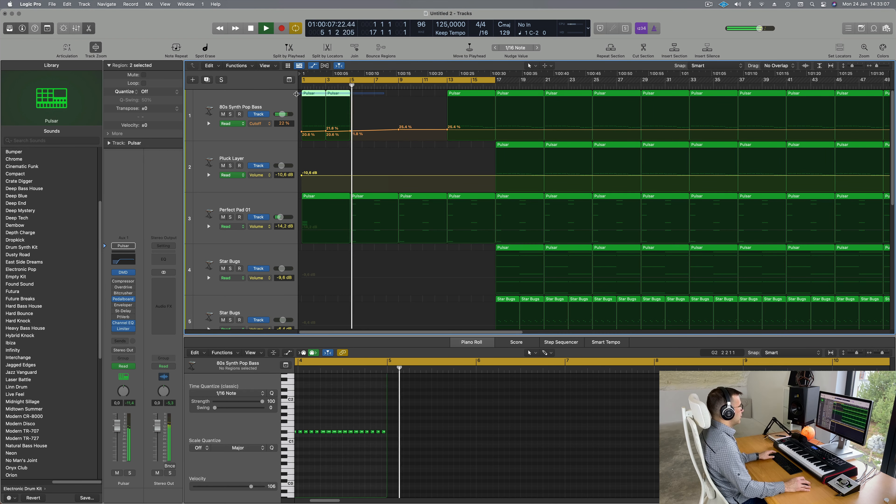
key(space)
key(super+r)
key(super+r)
key(super+r)
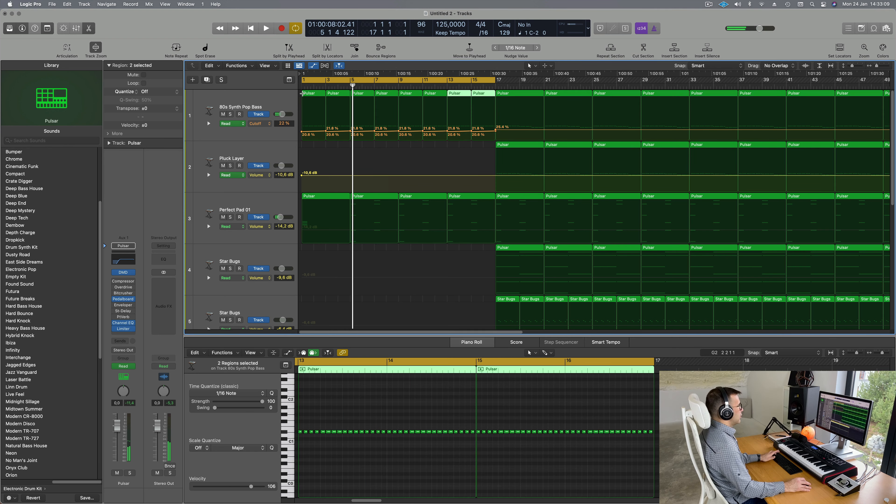
key(super+z)
key(space)
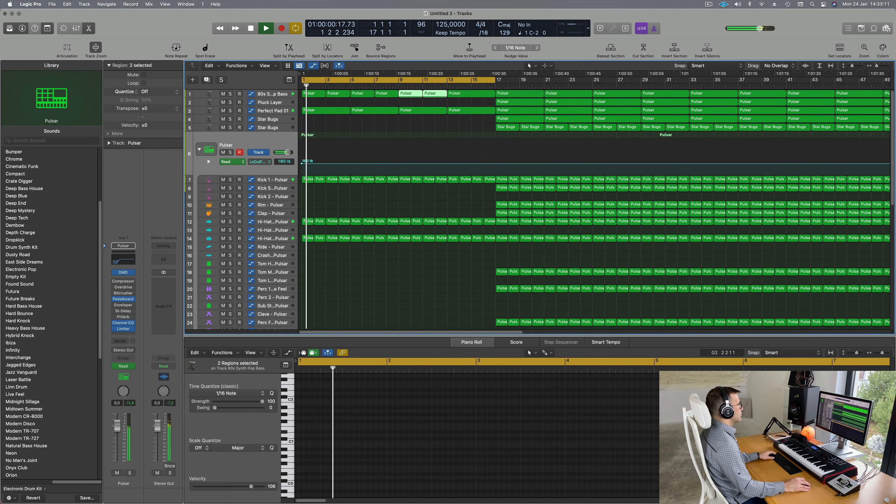
Step: Lower the bass Cutoff automation's start to 7.48% so it rises to about 19.7% by bar 5
click(273, 94)
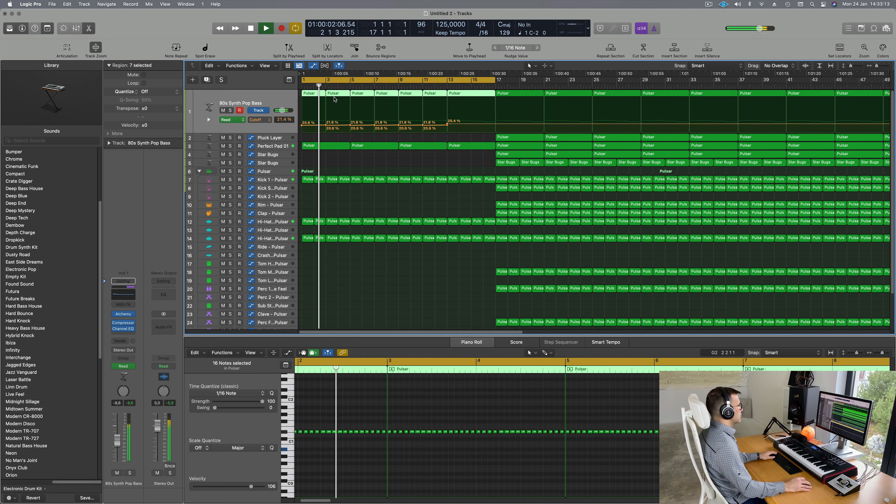
key(Return)
mouse_move(301, 118)
mouse_down()
mouse_move(449, 125)
mouse_move(301, 126)
mouse_move(349, 126)
mouse_up()
click(443, 169)
key(Return)
key(Return)
key(space)
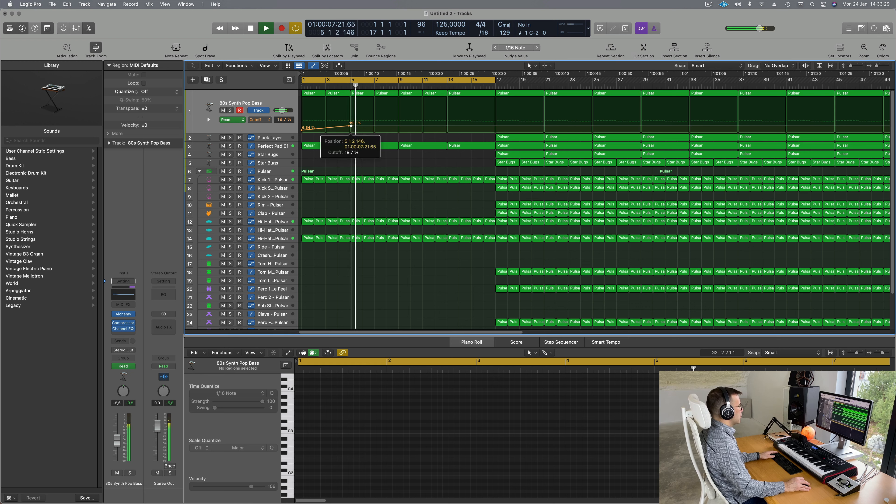
drag(351, 125, 351, 127)
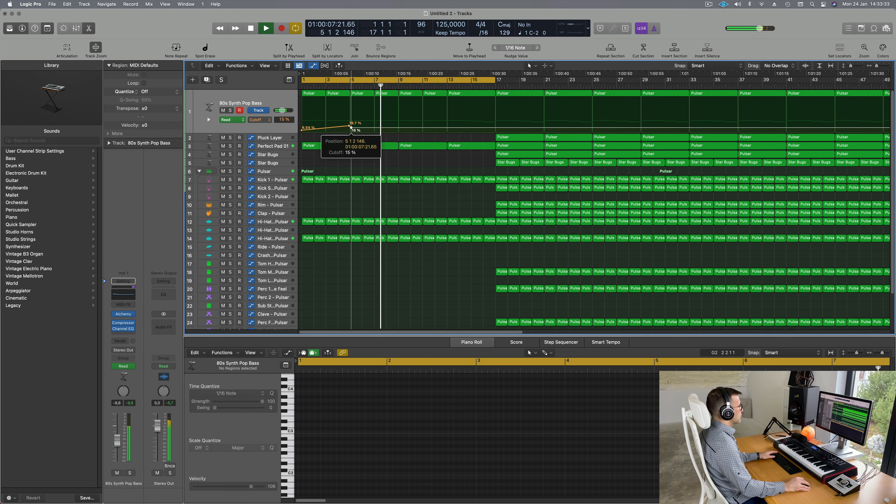
key(Return)
click(282, 146)
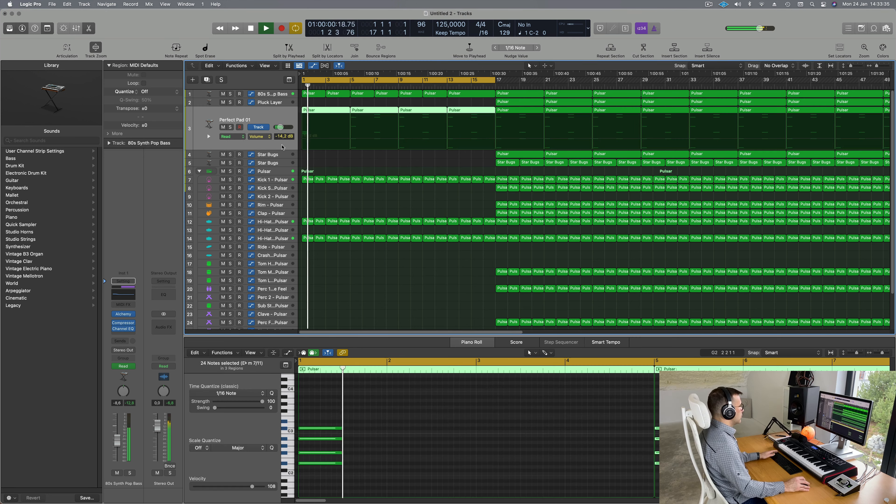
Step: Delete Perfect Pad 01's regions at bars 5, 9 and 13
key(Return)
click(410, 161)
click(375, 109)
key(Delete)
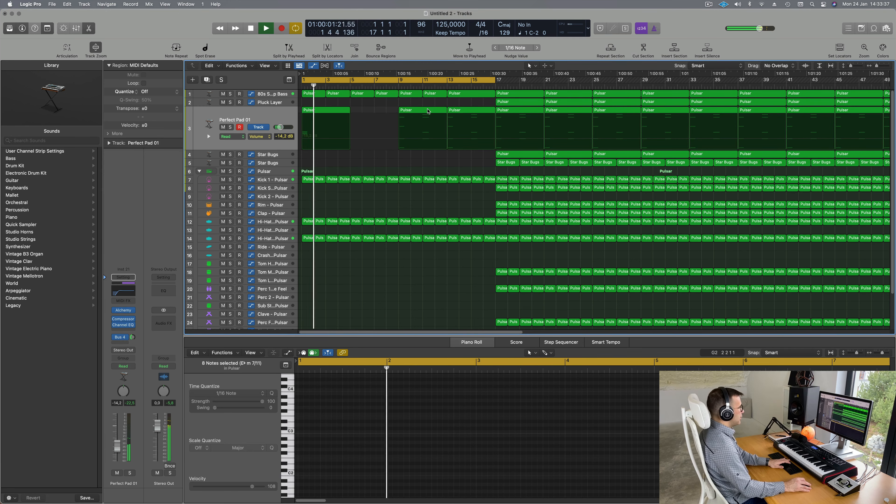
click(428, 111)
key(Delete)
click(472, 109)
key(Delete)
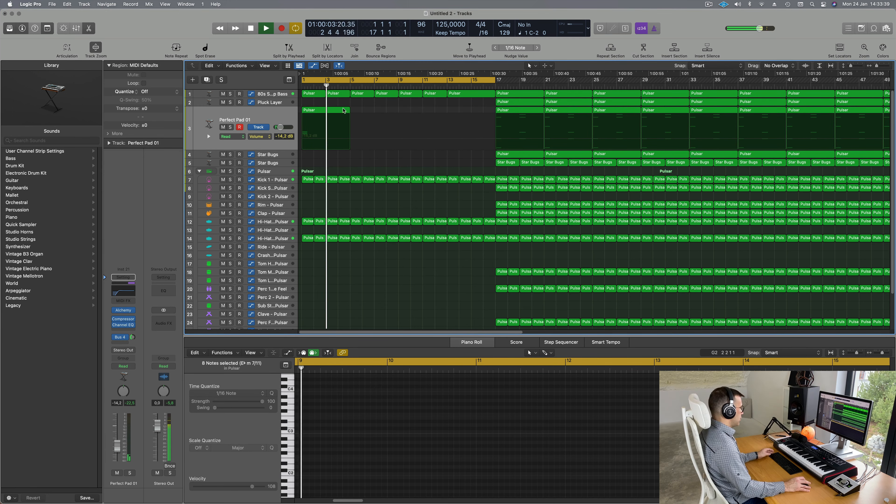
Step: Copy the edited bar-1 pad region to bar 5
click(343, 111)
drag(371, 114, 427, 122)
scroll(399, 159, left, 2)
scroll(400, 160, down, 2)
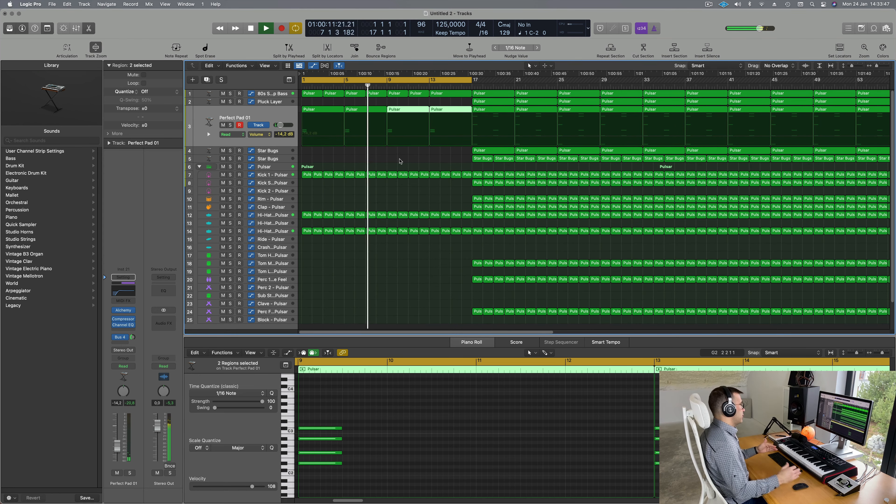
scroll(365, 172, left, 2)
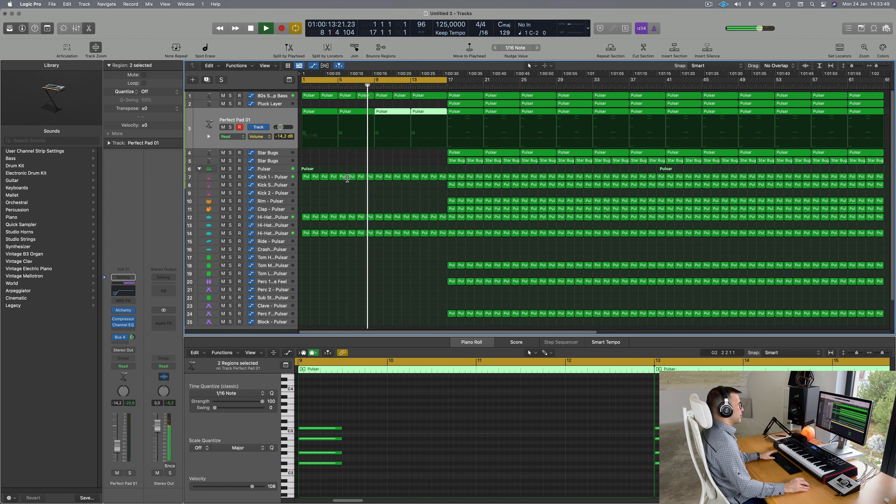
key(Return)
scroll(359, 201, up, 3)
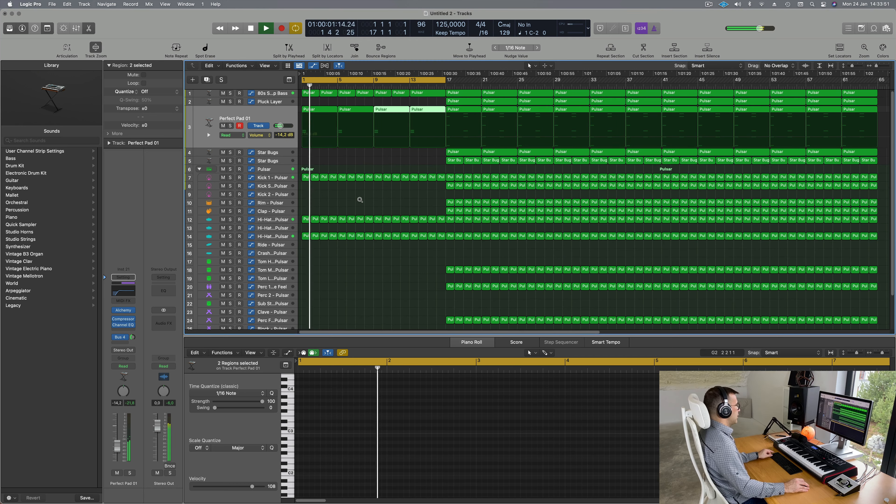
Step: Add points on the Pulsar Low Cut Filter lane just before bar 5 and drop one to 20
click(285, 173)
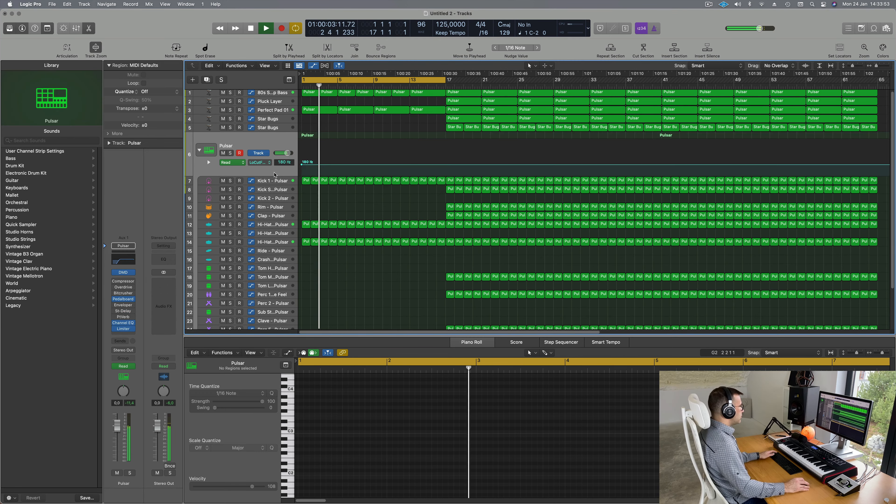
key(Return)
scroll(359, 172, right, 3)
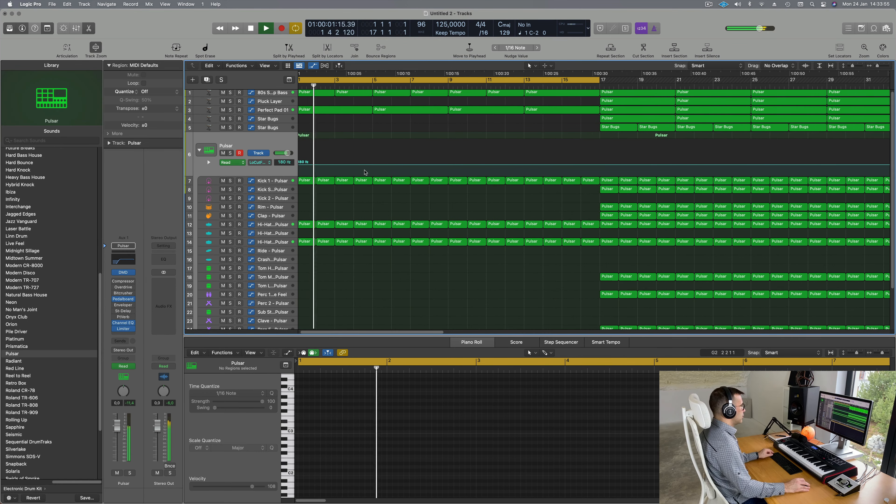
click(366, 164)
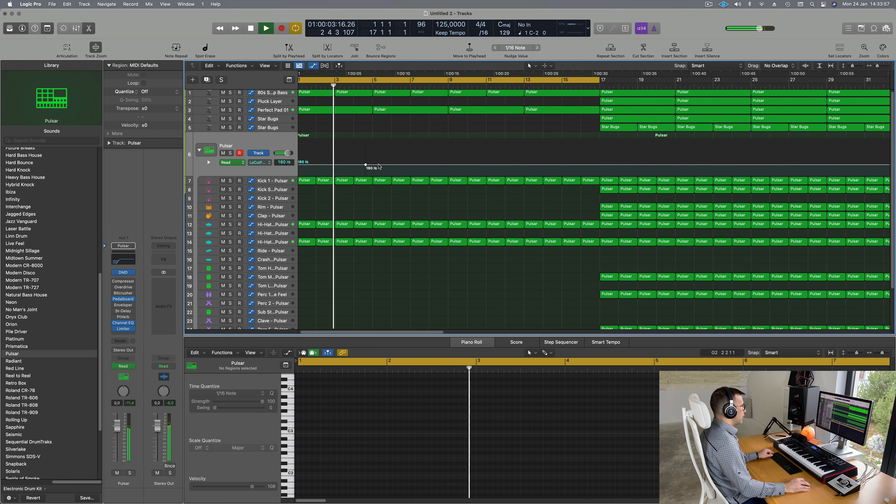
click(379, 164)
drag(373, 165, 379, 175)
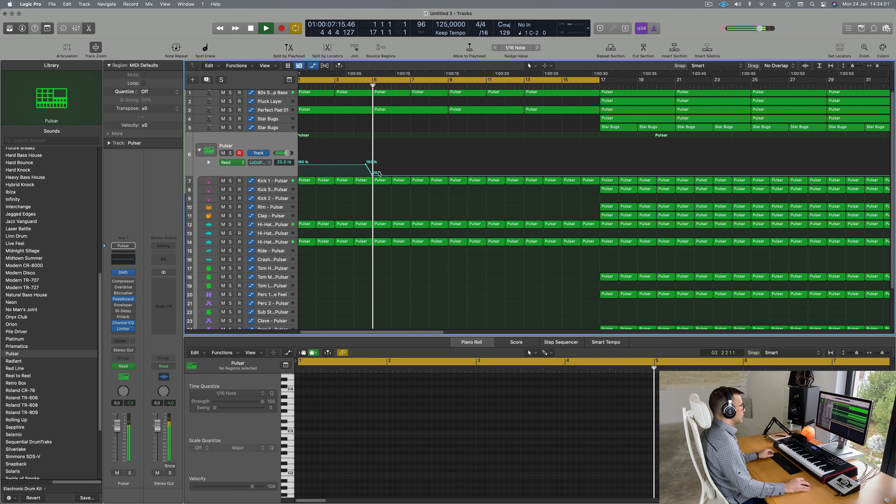
key(space)
key(space)
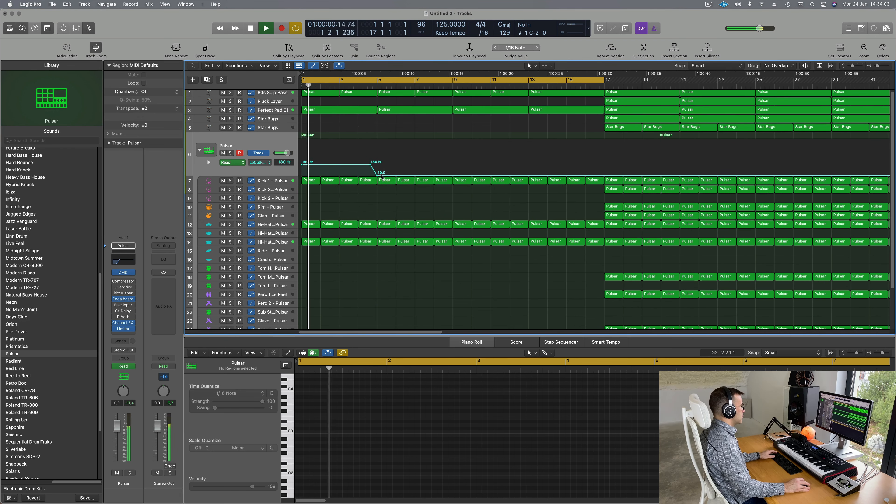
Step: Set the point after the dip to about 181 Hz, matching the 180 Hz hold
drag(381, 175, 361, 165)
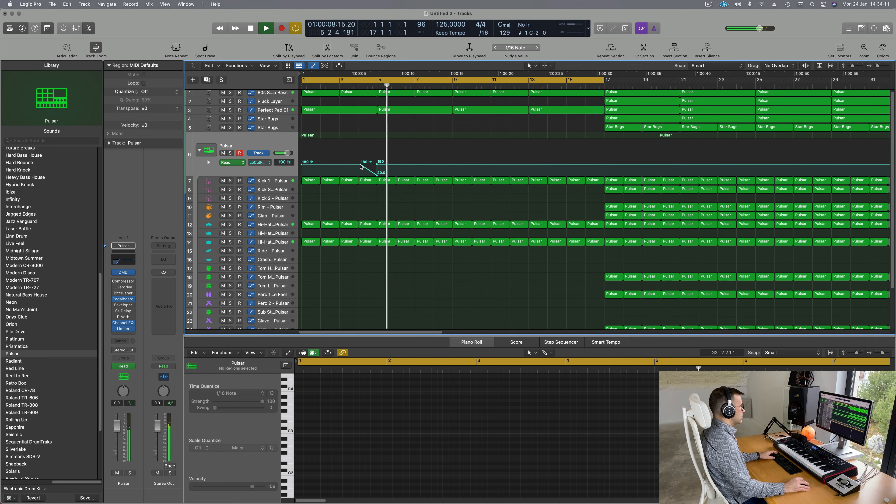
click(361, 165)
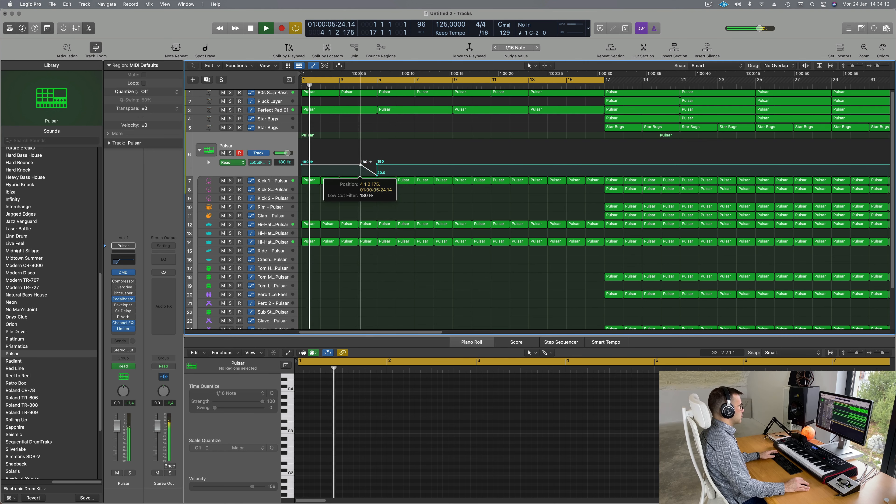
click(377, 164)
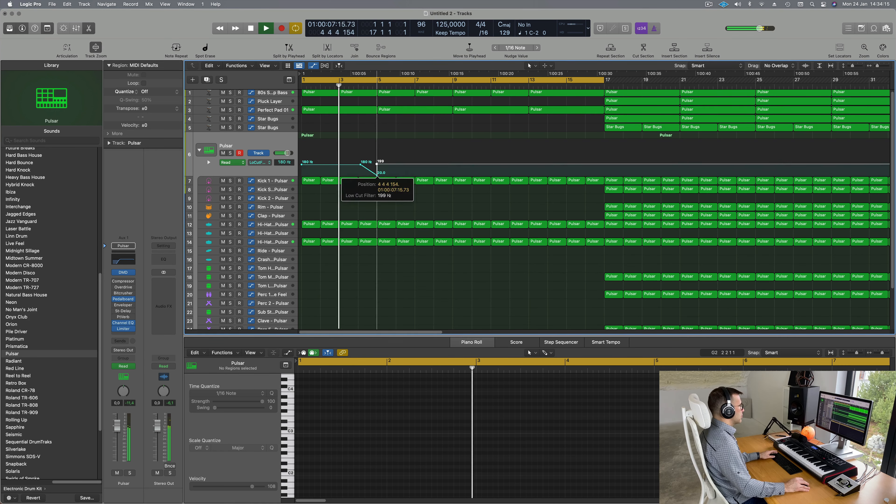
drag(377, 165, 377, 165)
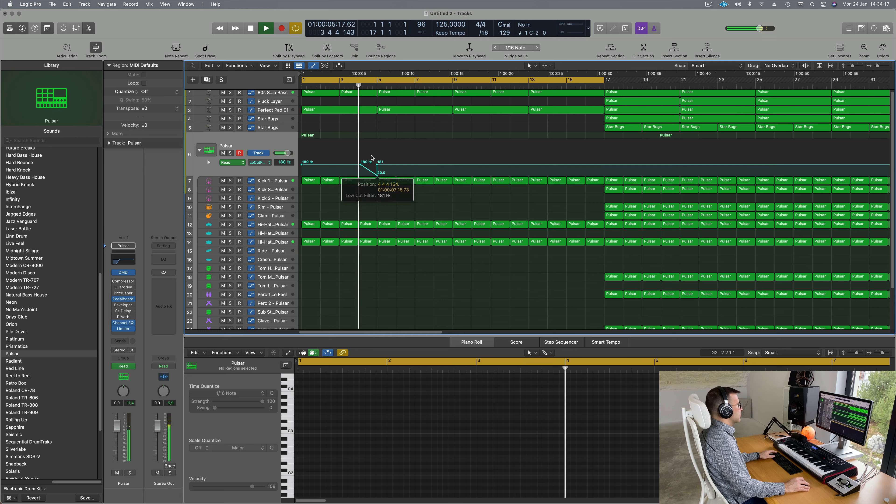
scroll(359, 156, left, 2)
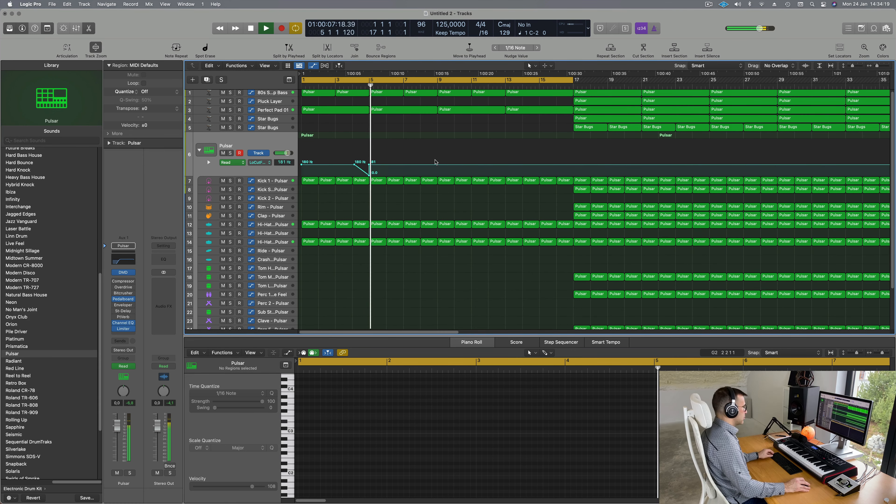
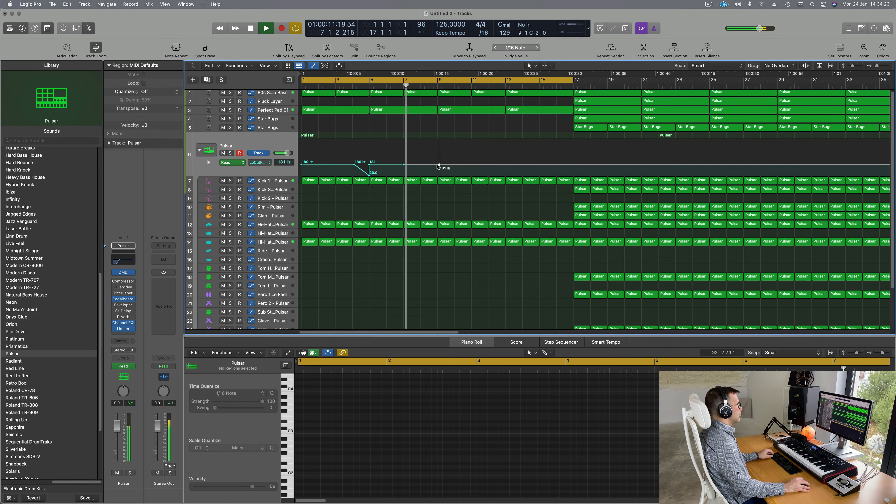
Step: Drop the Pulsar LoCut point to 20 Hz around bar 9, then select the 80s Synth Pop Bass track
drag(439, 165, 438, 175)
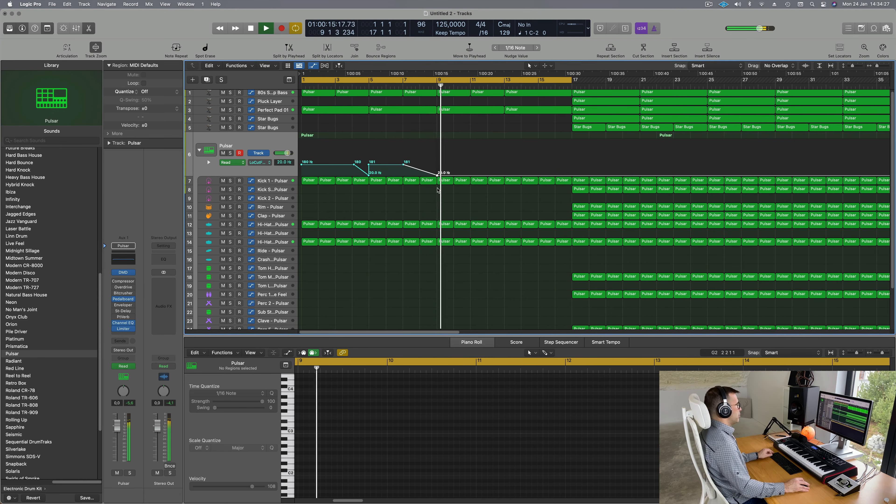
scroll(437, 194, down, 5)
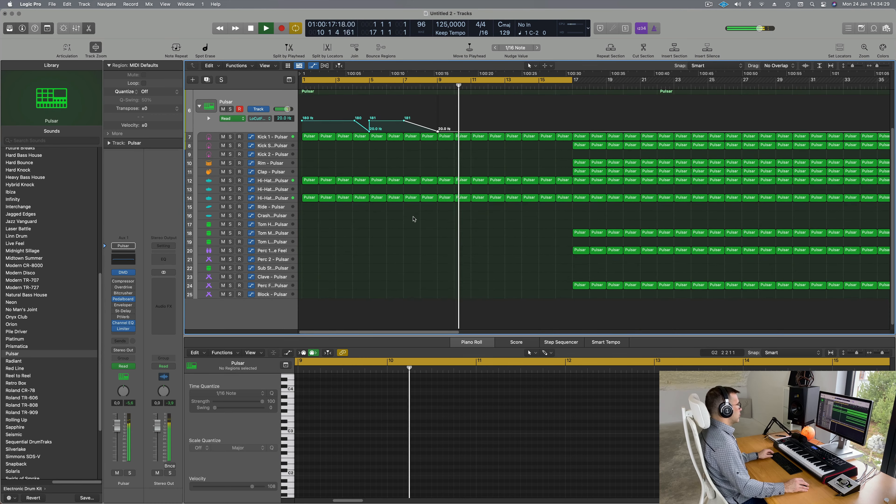
scroll(414, 219, down, 5)
scroll(390, 126, up, 3)
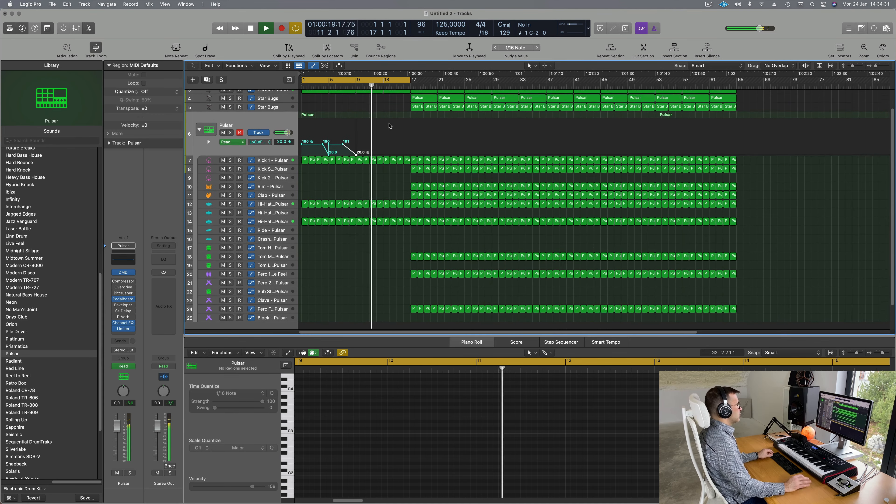
scroll(390, 126, up, 3)
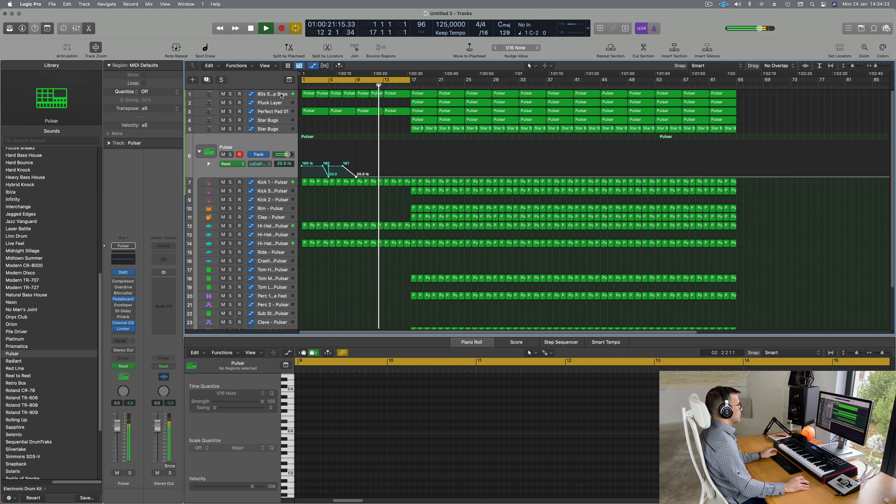
click(281, 95)
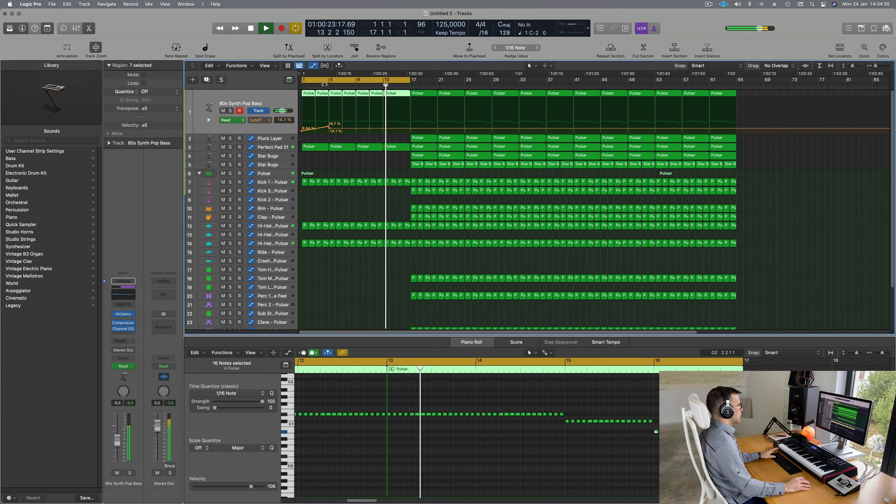
Step: Return playback to the start and go back to the bass track's Cutoff automation lane
key(Return)
scroll(370, 128, up, 4)
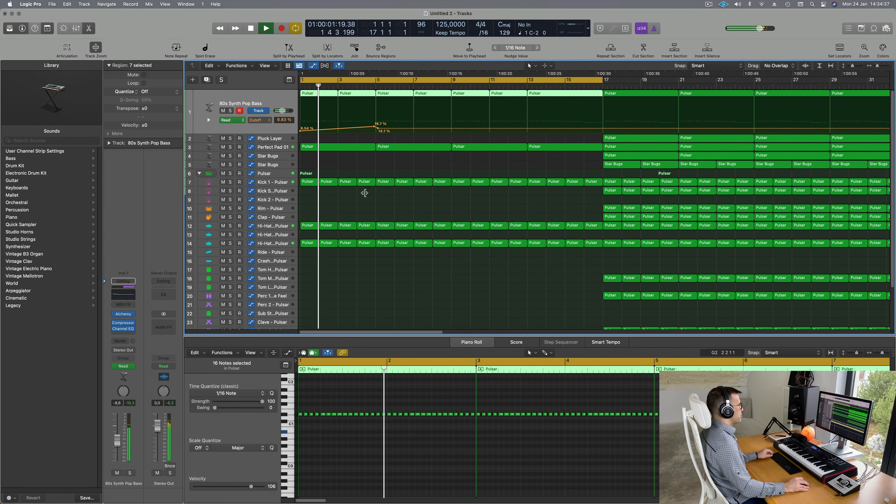
click(280, 173)
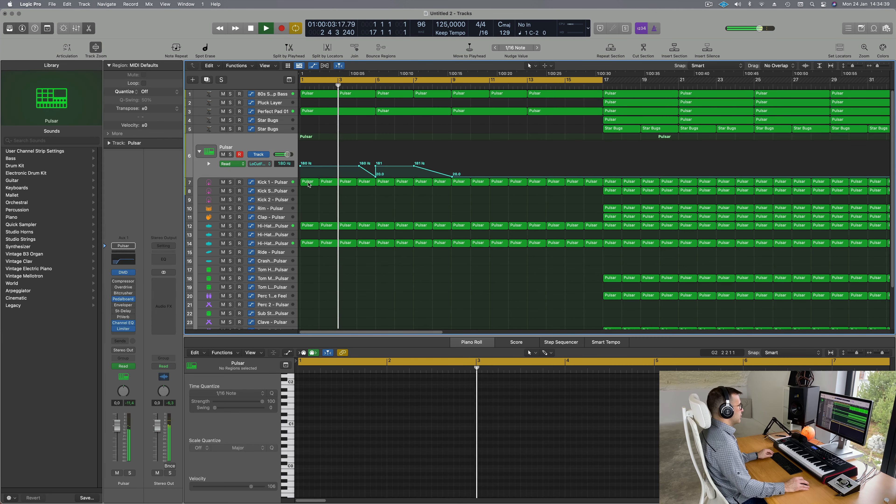
click(279, 111)
click(281, 94)
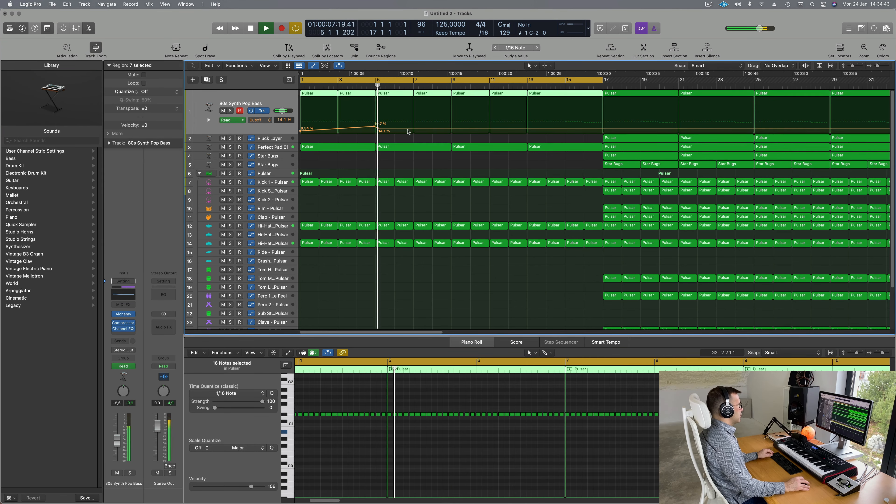
Step: Shape the bass cutoff: about 31% at bar 9, 39% at bar 13, 25.2% at bar 17
click(454, 129)
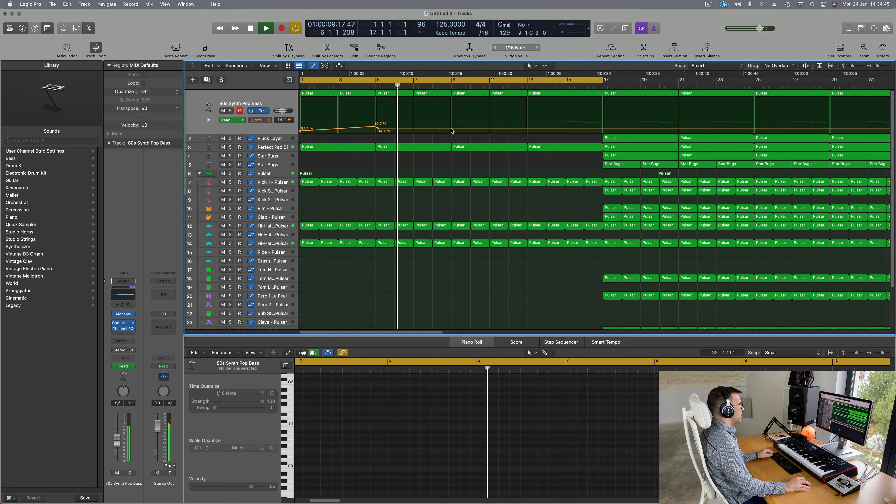
click(449, 128)
drag(449, 128, 449, 128)
click(449, 124)
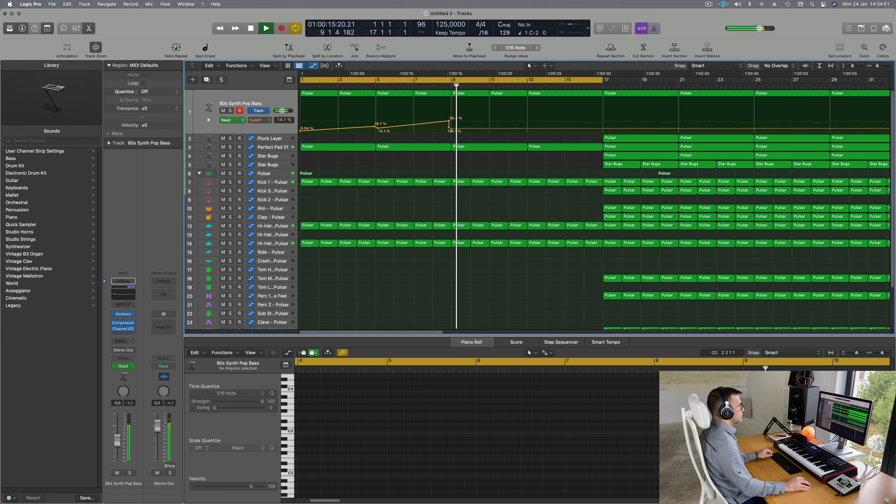
drag(450, 122, 451, 123)
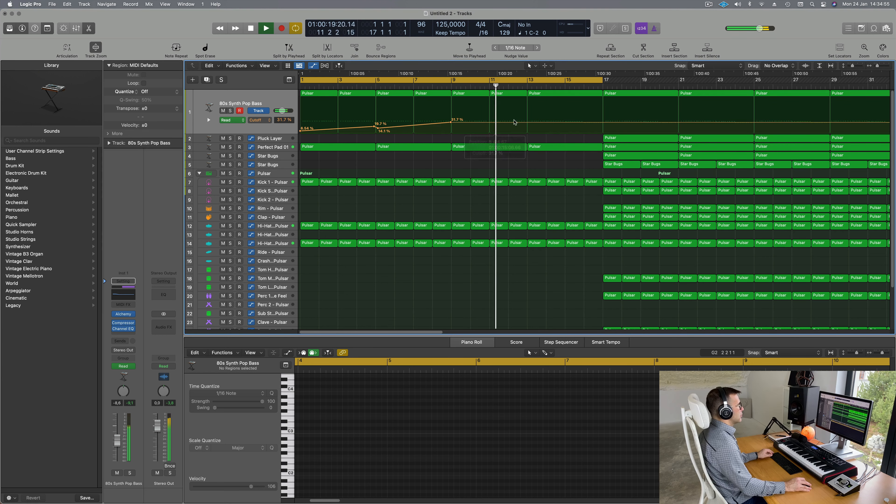
click(528, 123)
drag(527, 122, 527, 120)
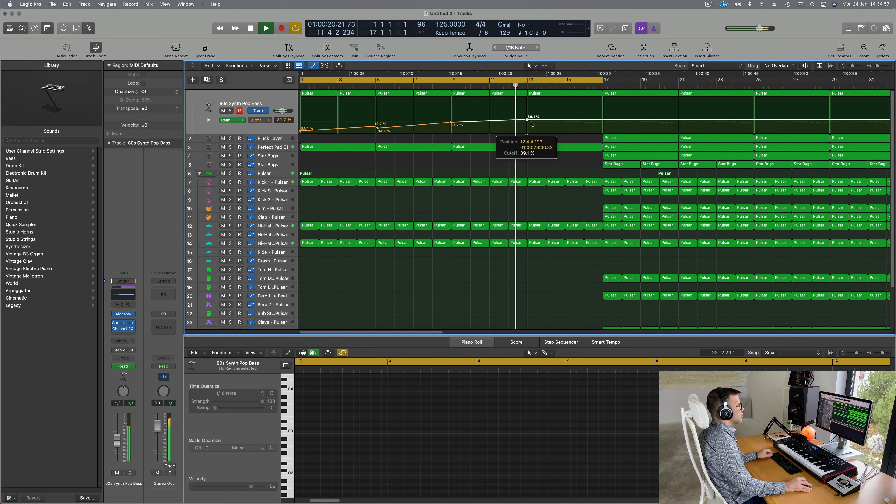
click(604, 124)
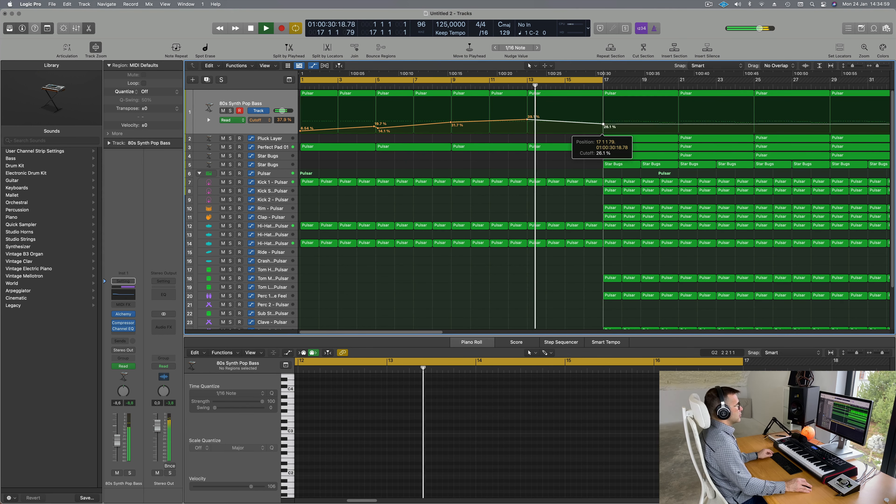
drag(603, 124, 602, 125)
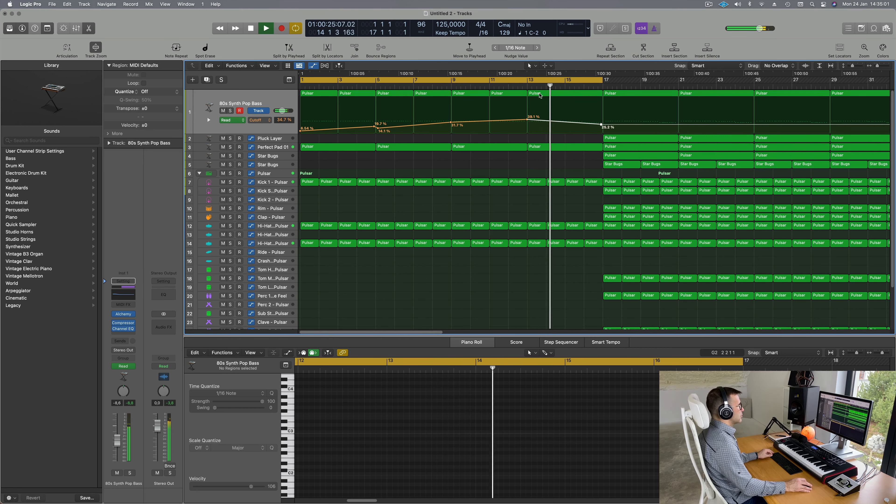
Step: Delete the Perfect Pad 01 region at bar 13 and the hi-hat regions in bars 13–16
click(543, 144)
key(Delete)
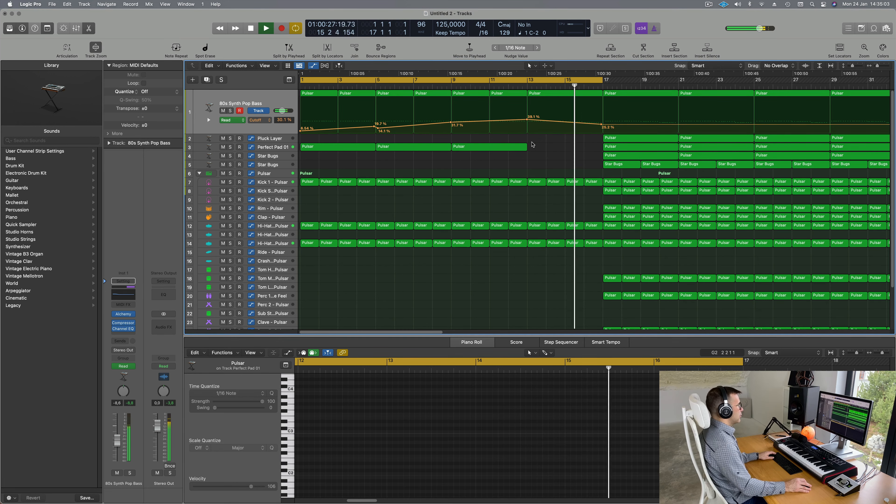
scroll(542, 158, down, 2)
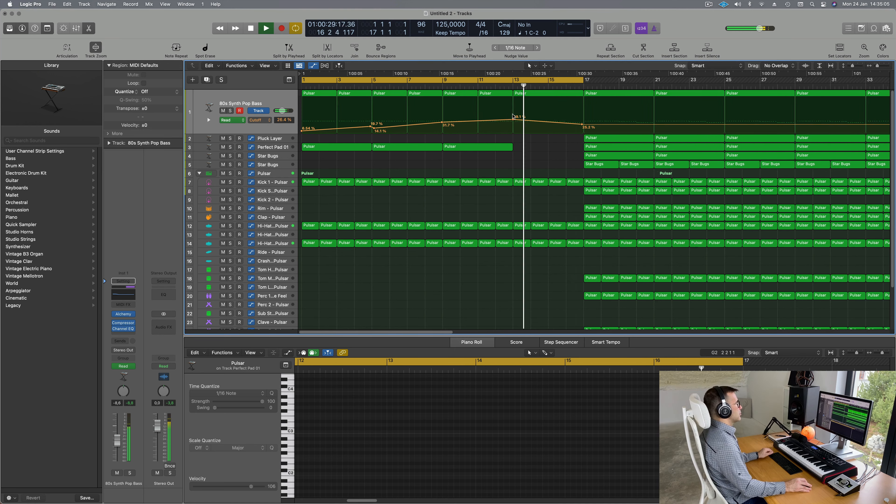
scroll(512, 116, down, 3)
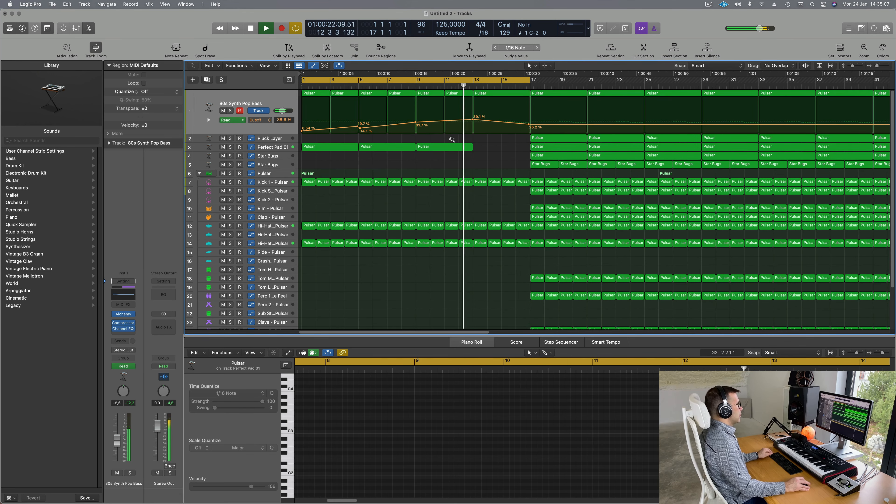
scroll(452, 139, down, 1)
drag(464, 217, 508, 246)
key(Delete)
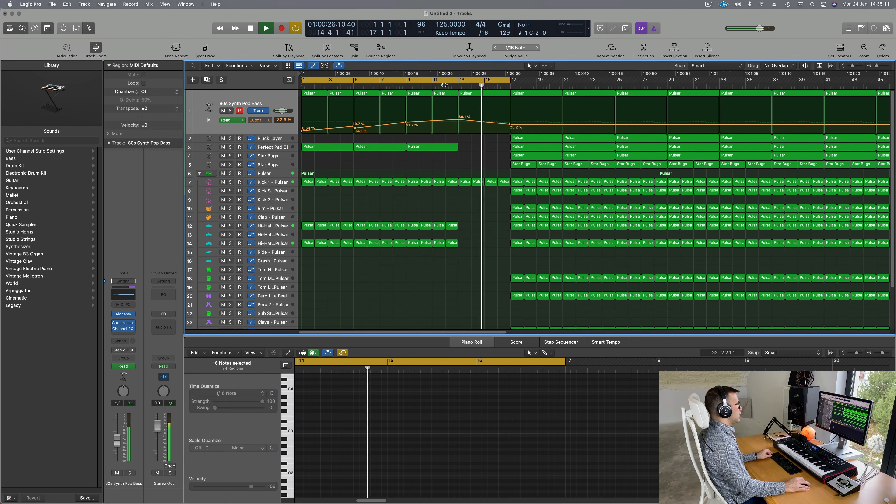
click(447, 87)
scroll(455, 190, down, 5)
scroll(439, 200, down, 3)
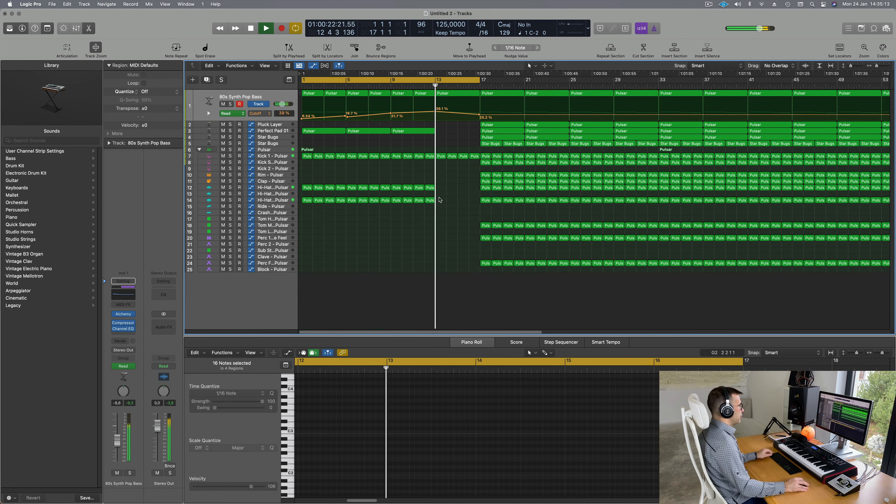
scroll(454, 177, up, 2)
scroll(448, 129, down, 2)
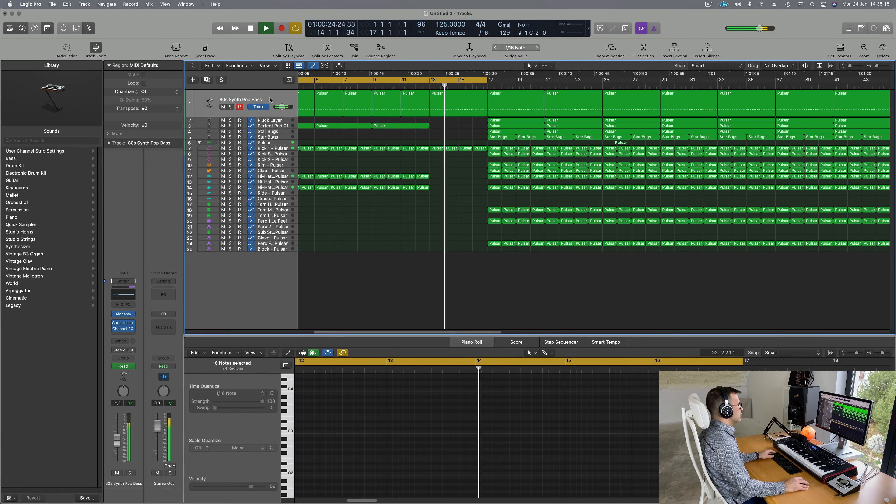
scroll(451, 161, up, 2)
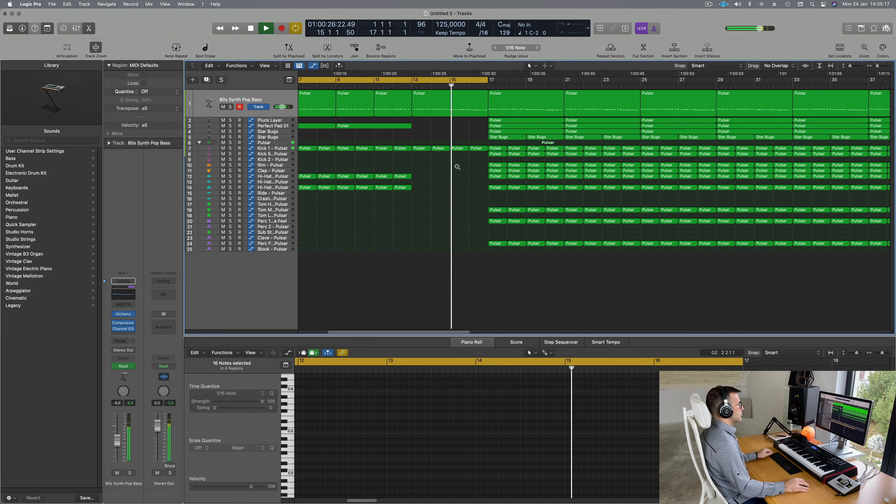
scroll(449, 166, down, 3)
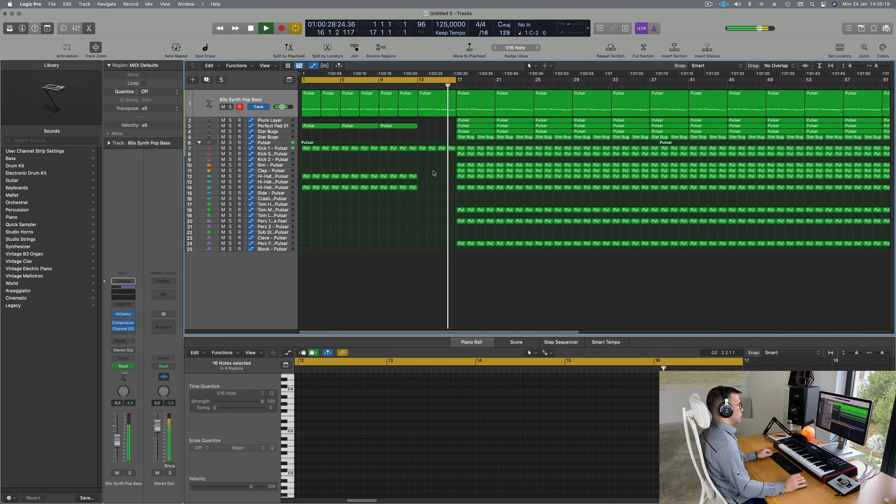
scroll(428, 176, down, 1)
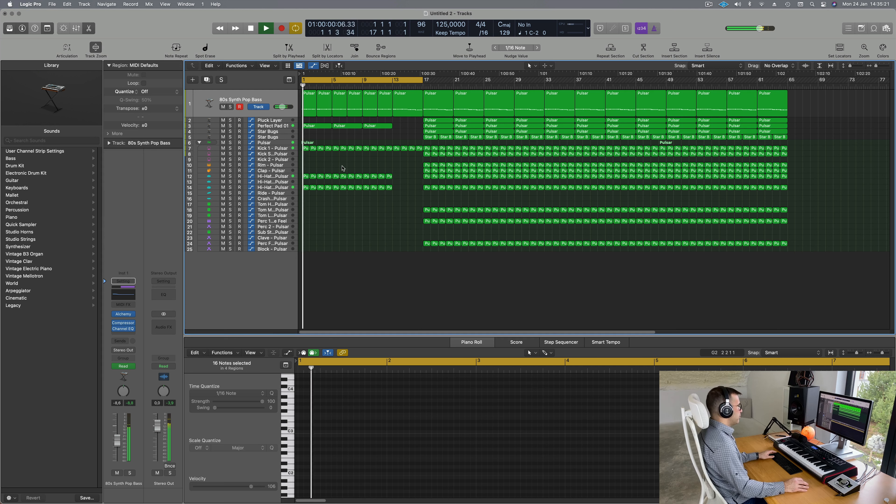
scroll(363, 234, up, 3)
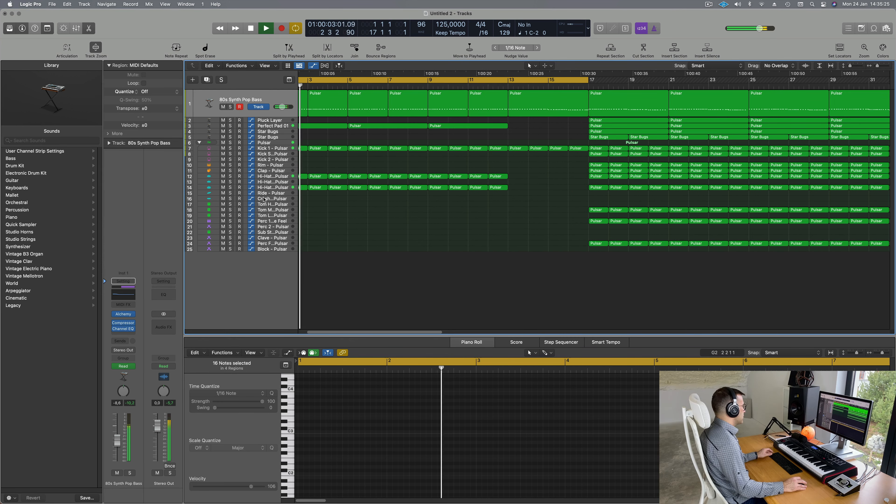
scroll(382, 211, left, 2)
key(space)
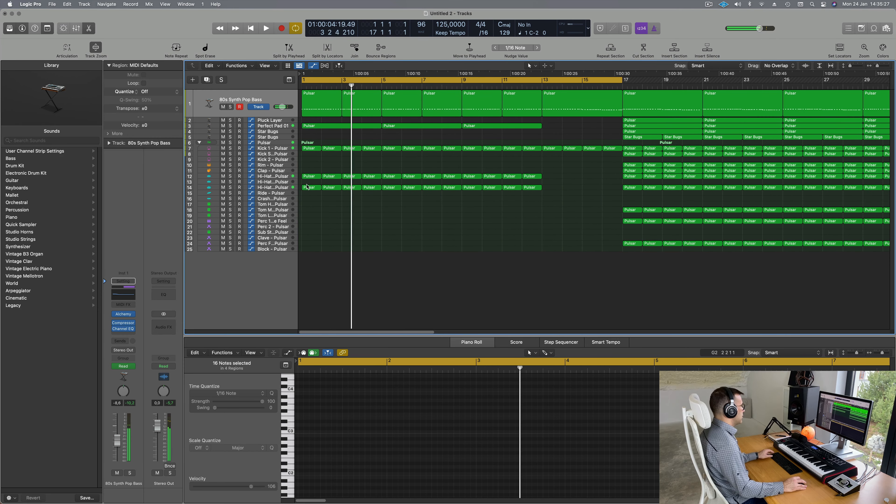
Step: Copy the bar 1 hi-hat region onto the Crash track and select a single note in it
drag(309, 189, 308, 200)
drag(330, 416, 389, 430)
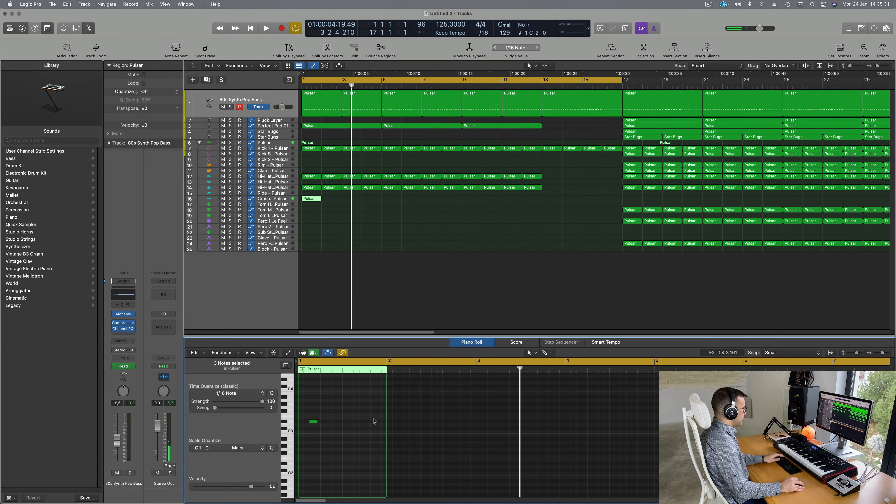
drag(271, 438, 271, 438)
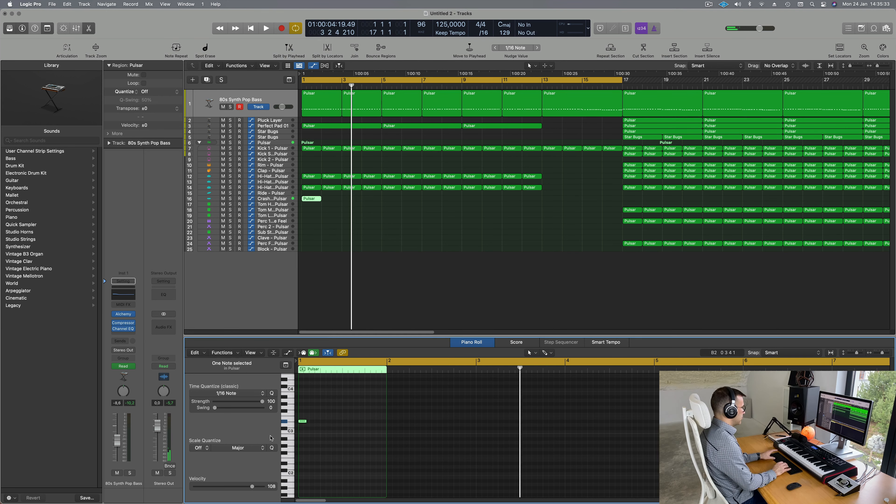
key(space)
Step: Copy the Crash FX region to bar 13 and select the empty Sub Stab - Pulsar track
click(280, 200)
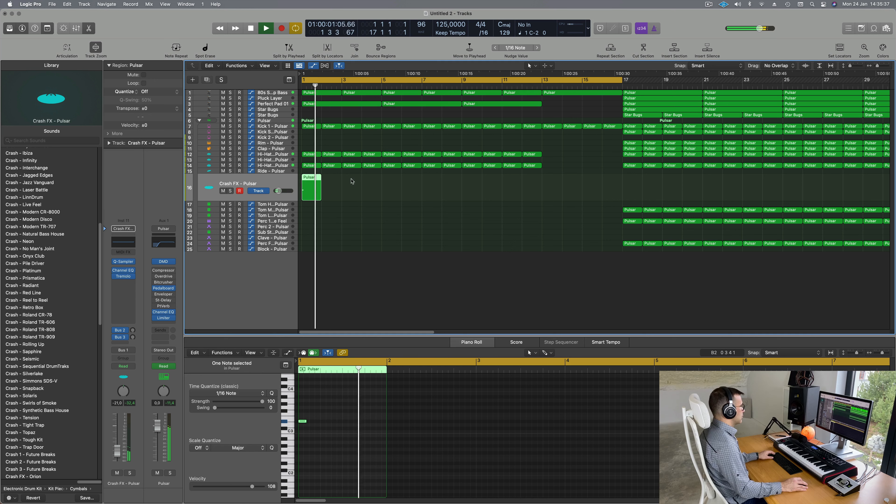
click(353, 256)
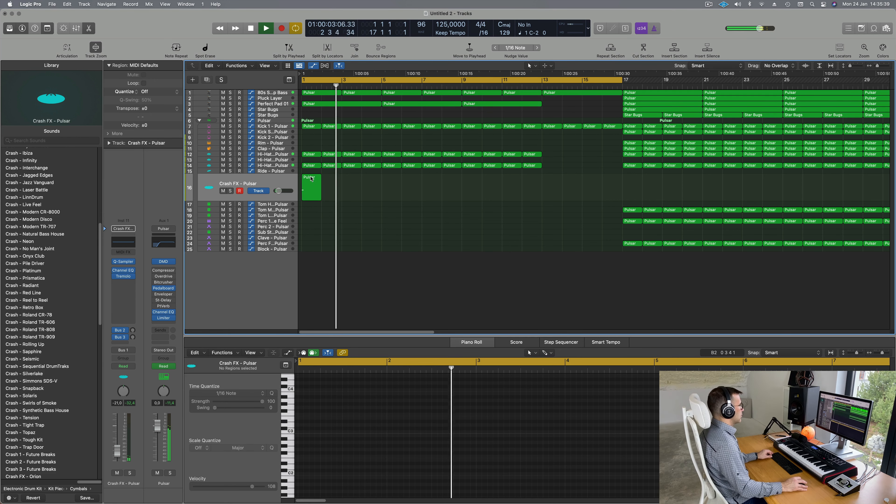
drag(311, 187, 554, 184)
scroll(378, 289, down, 5)
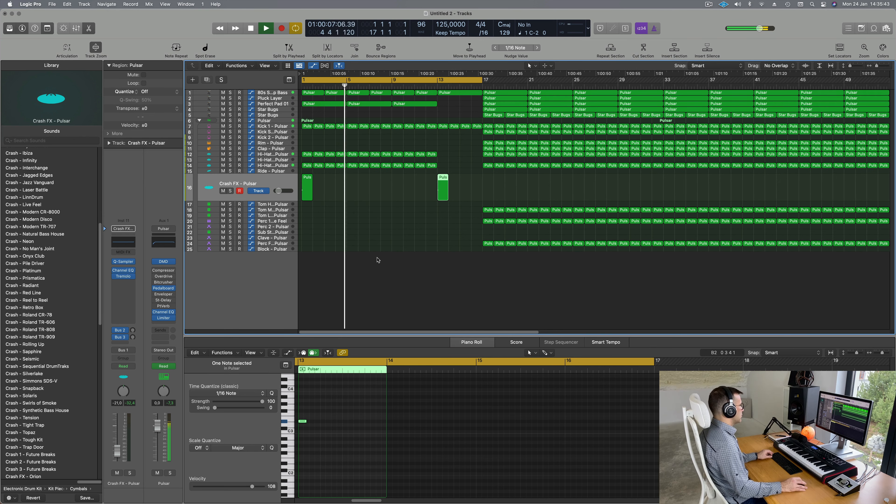
scroll(376, 260, up, 1)
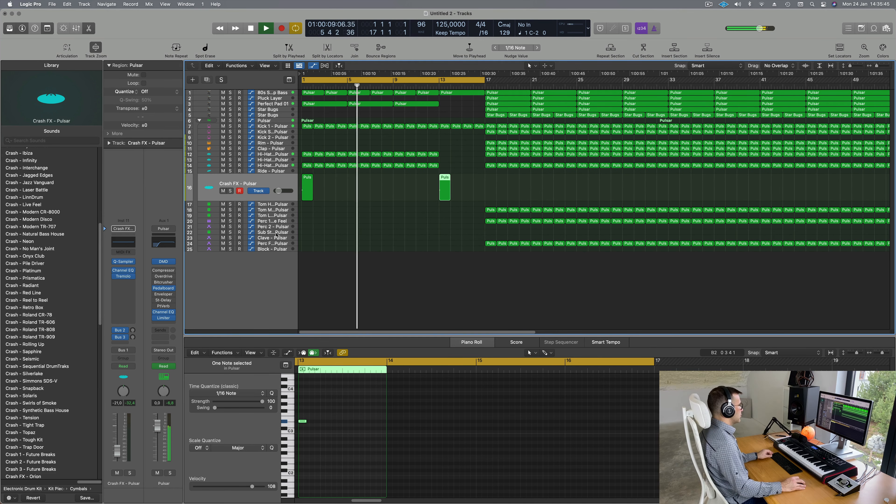
click(277, 235)
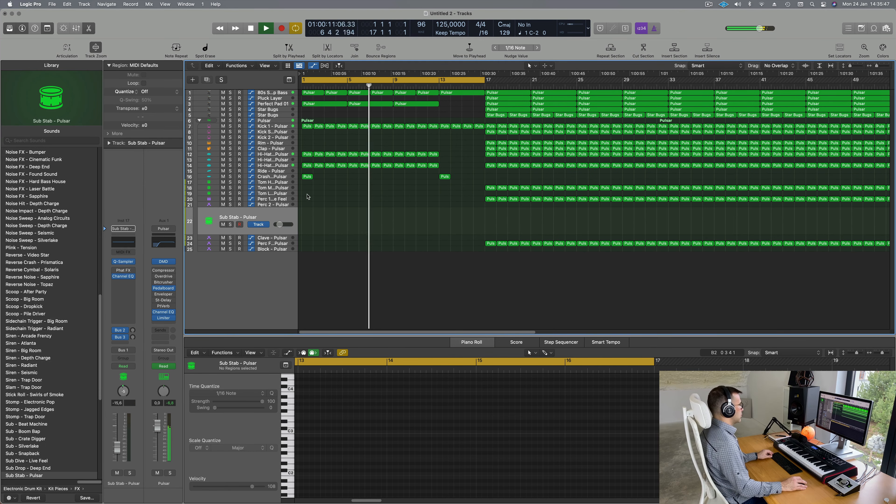
Step: Copy the crash region onto track 22 at bar 9 and replay around it
drag(308, 178, 400, 211)
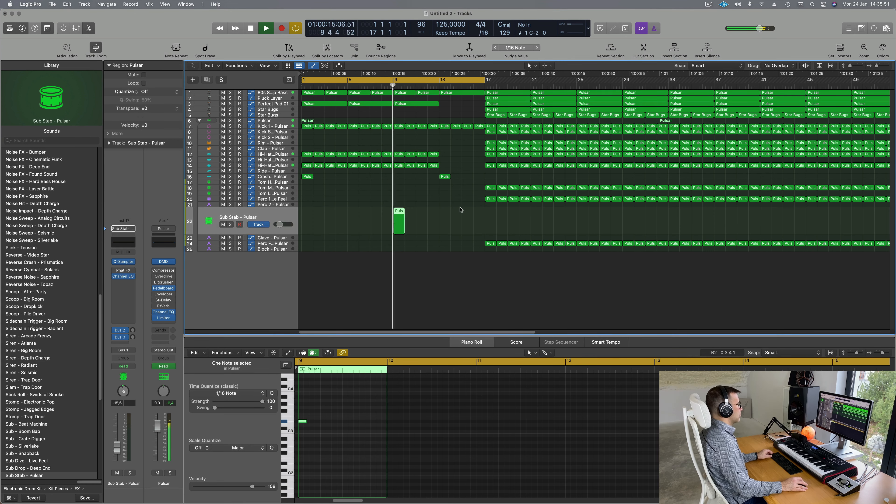
click(378, 83)
click(391, 425)
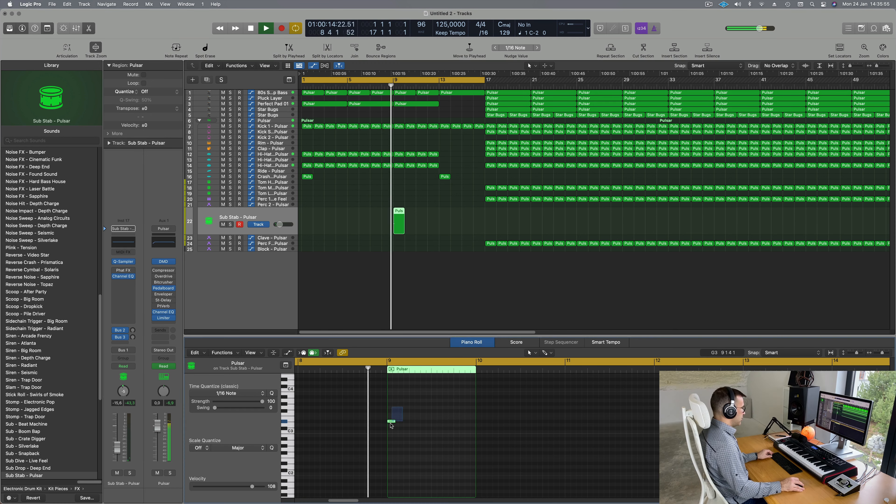
Step: Transpose the copied region's note up an octave (+12) in the Piano Roll
click(391, 422)
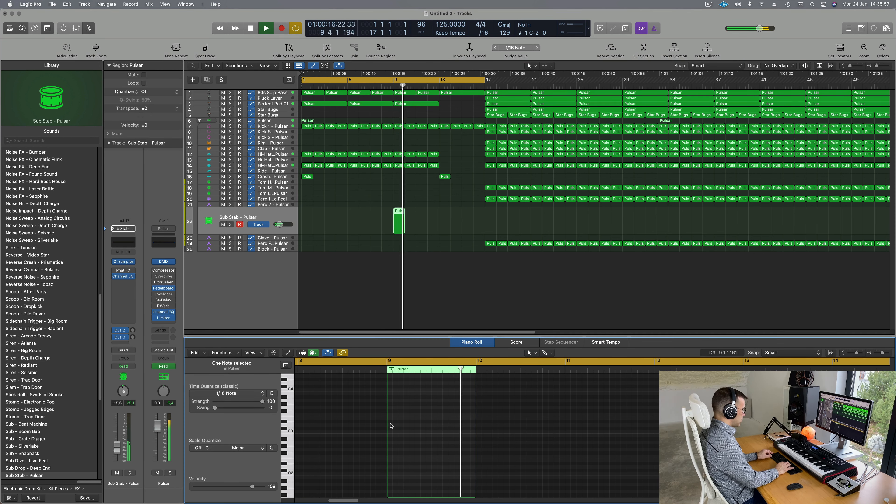
scroll(362, 444, down, 6)
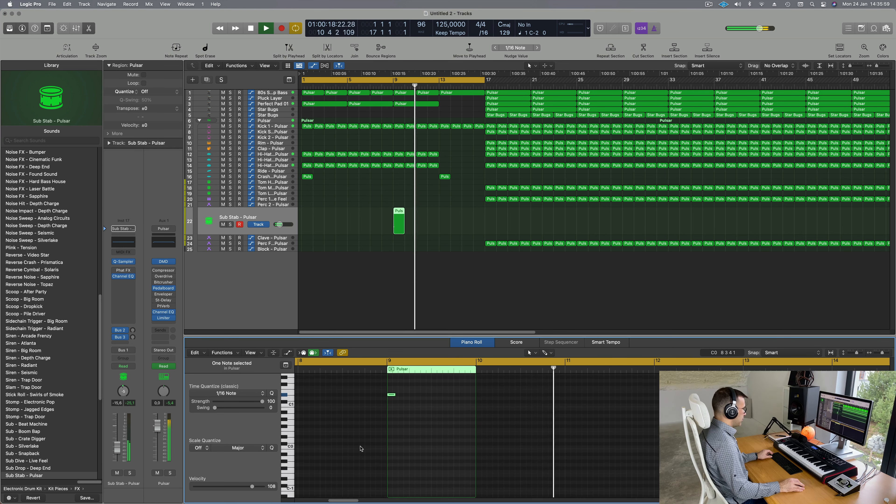
scroll(361, 449, down, 2)
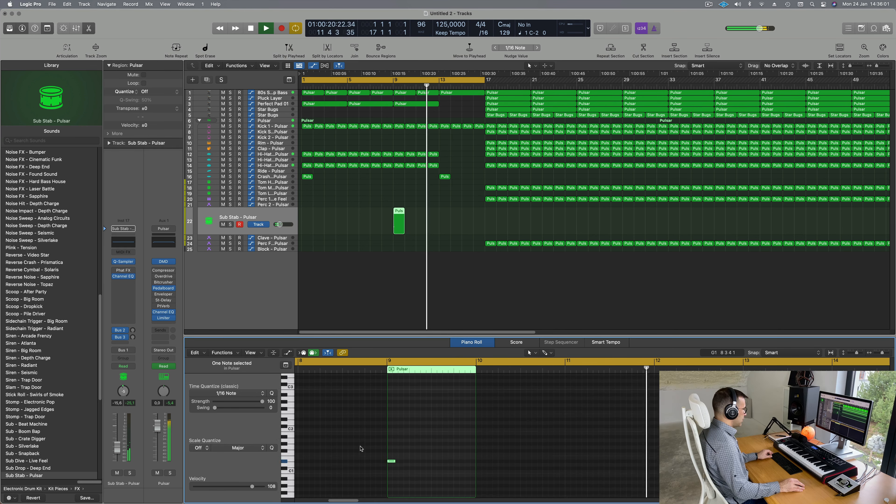
scroll(360, 449, up, 10)
scroll(360, 449, down, 4)
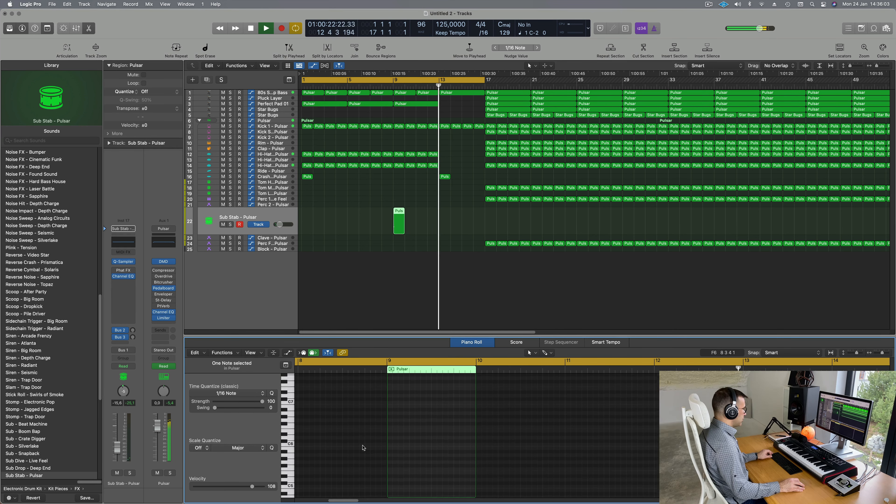
scroll(363, 445, up, 4)
scroll(363, 446, down, 8)
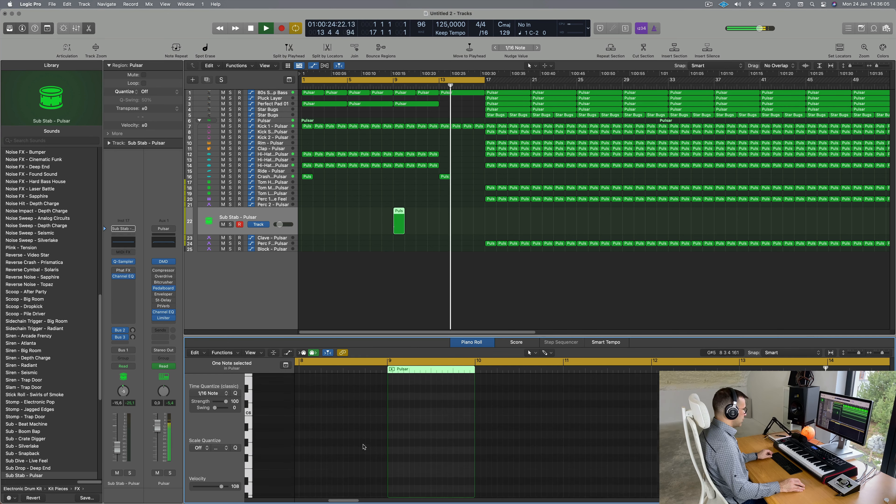
scroll(363, 446, down, 5)
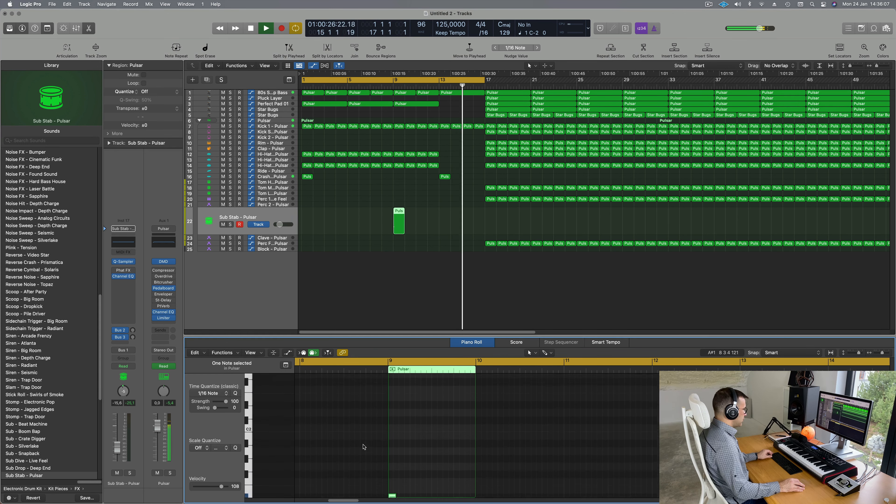
scroll(363, 447, up, 2)
drag(363, 445, 413, 501)
key(alt+shift+Up)
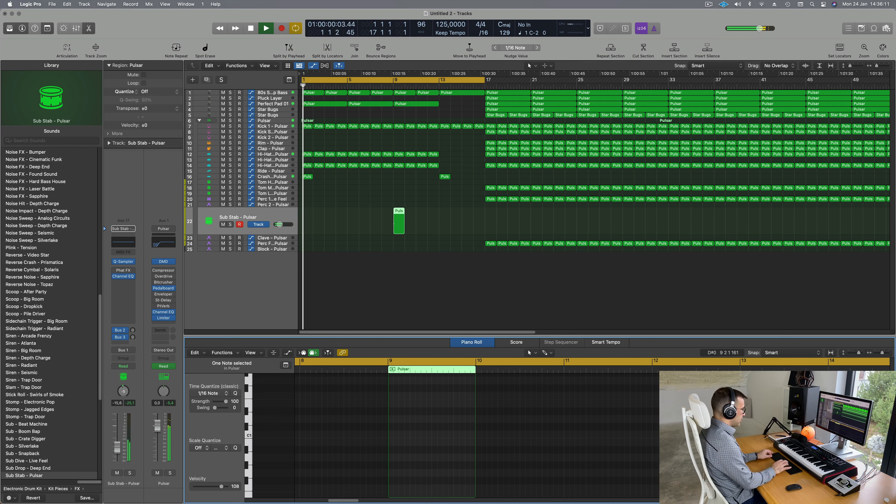
scroll(389, 487, up, 5)
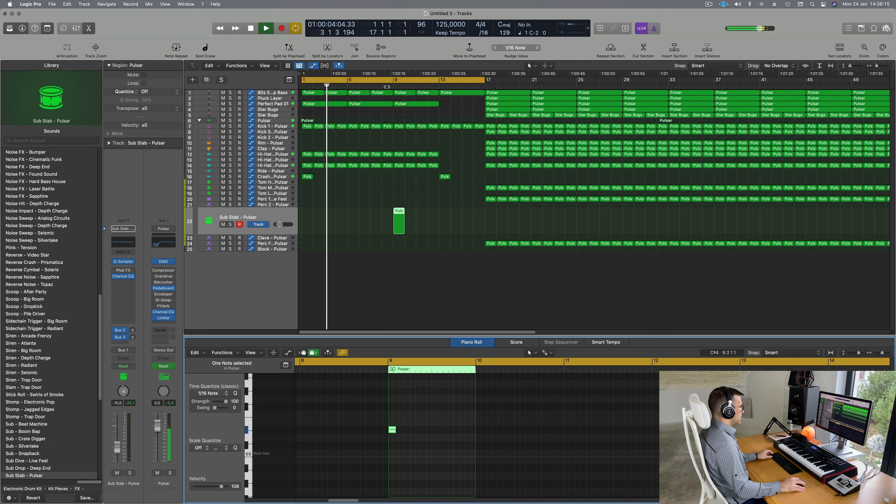
Step: Solo track 22, raise its volume to about -11.4 dB, and load Sub Dive - Live Feel
click(388, 86)
click(230, 226)
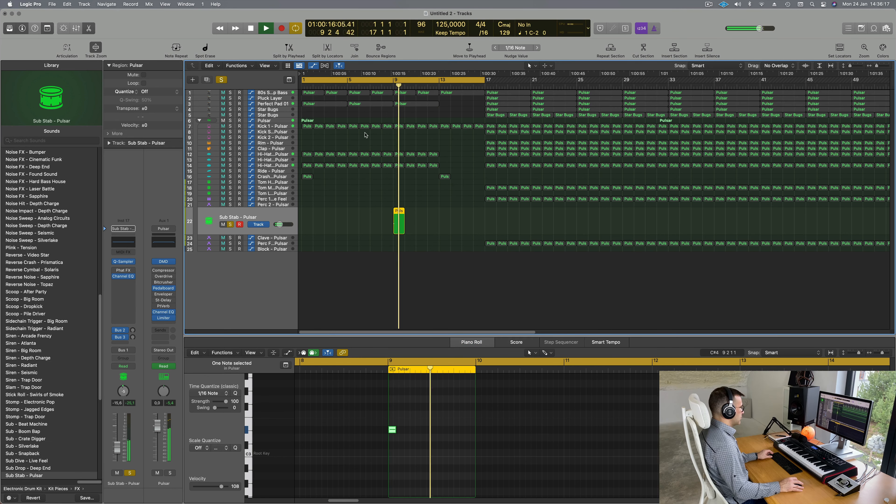
click(385, 86)
scroll(386, 87, right, 1)
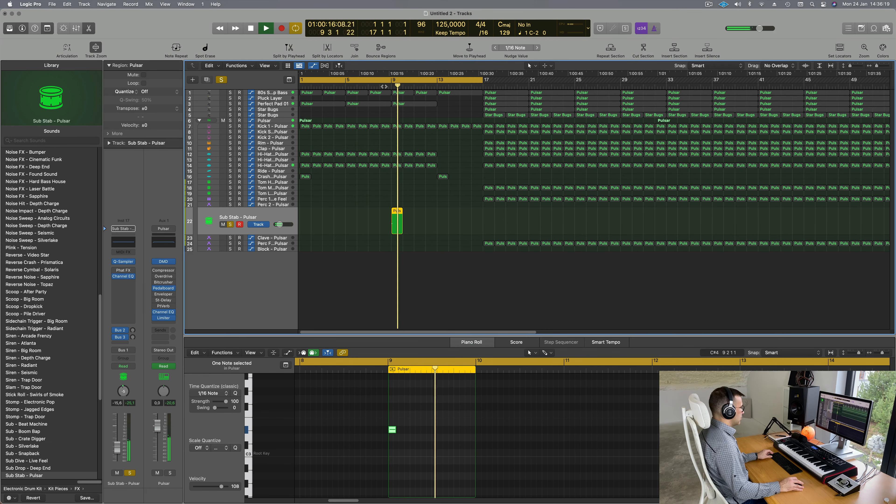
click(380, 88)
drag(110, 443, 109, 439)
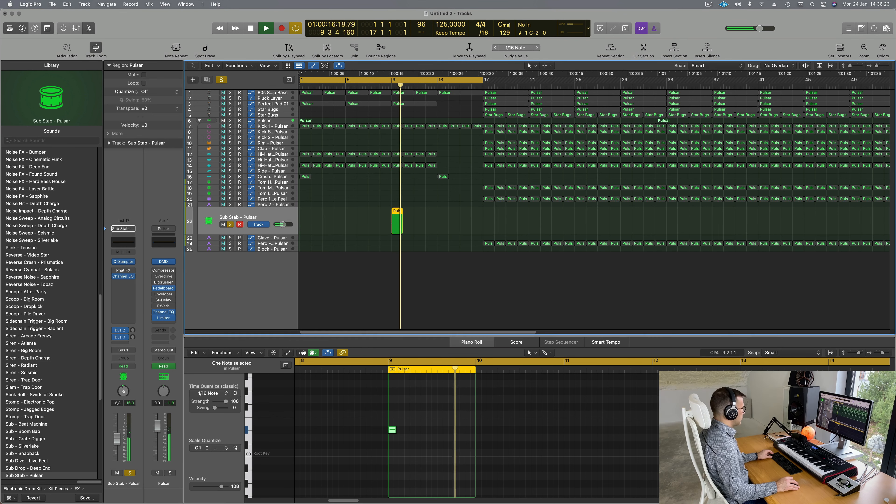
scroll(56, 405, down, 5)
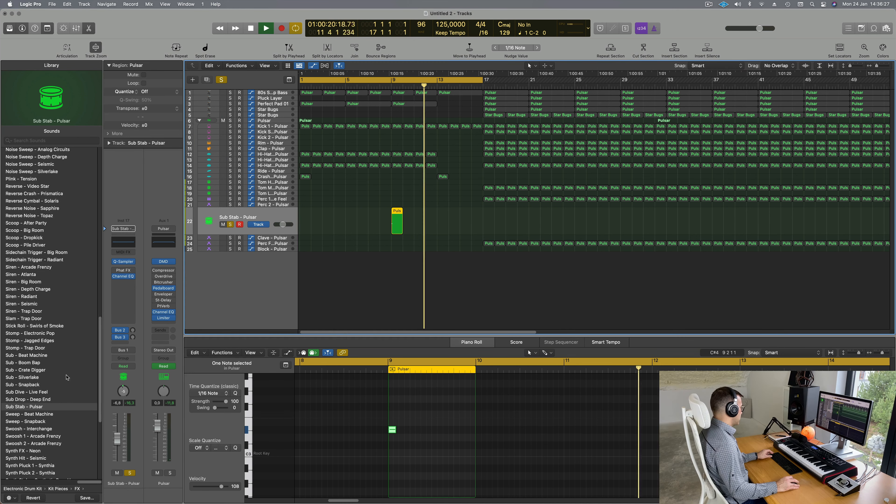
click(27, 392)
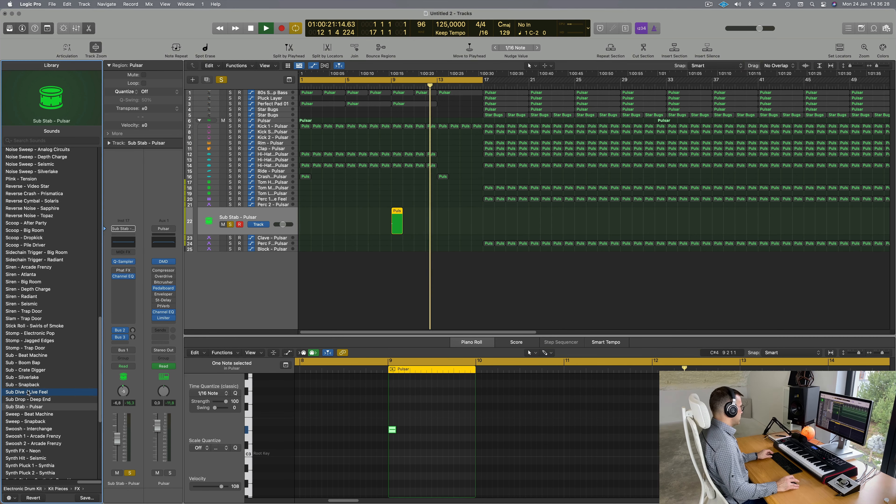
Step: Audition the bar 9 hit with Sub Stab - Pulsar and Sub Drop - Deep End
click(387, 86)
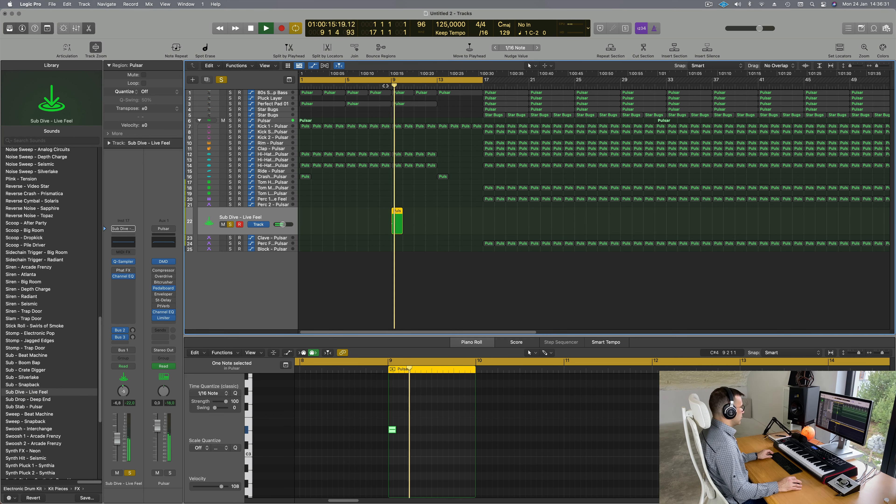
click(26, 408)
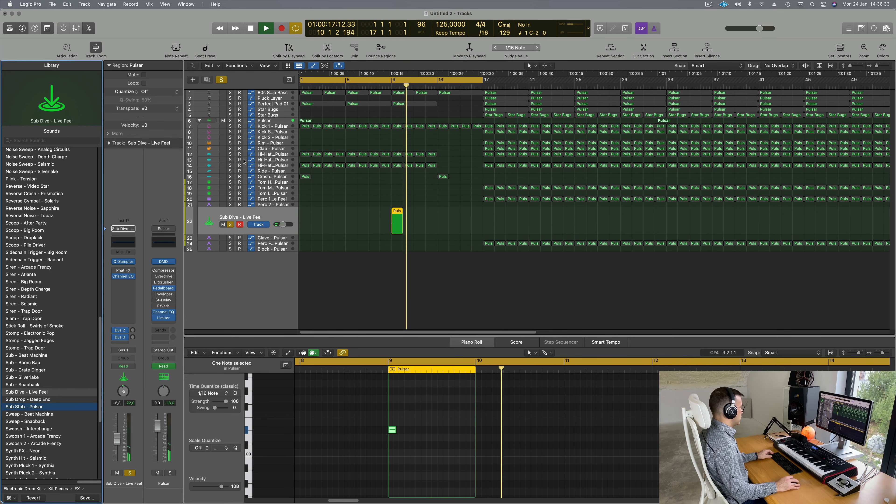
click(387, 88)
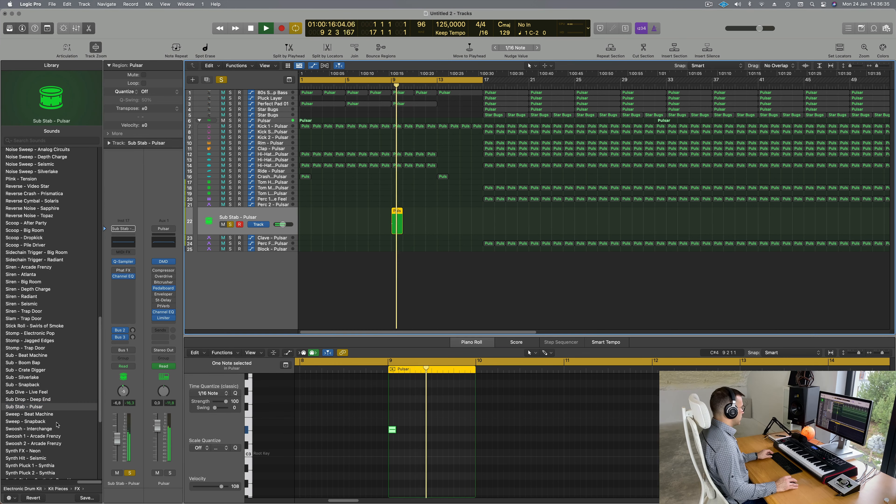
click(36, 400)
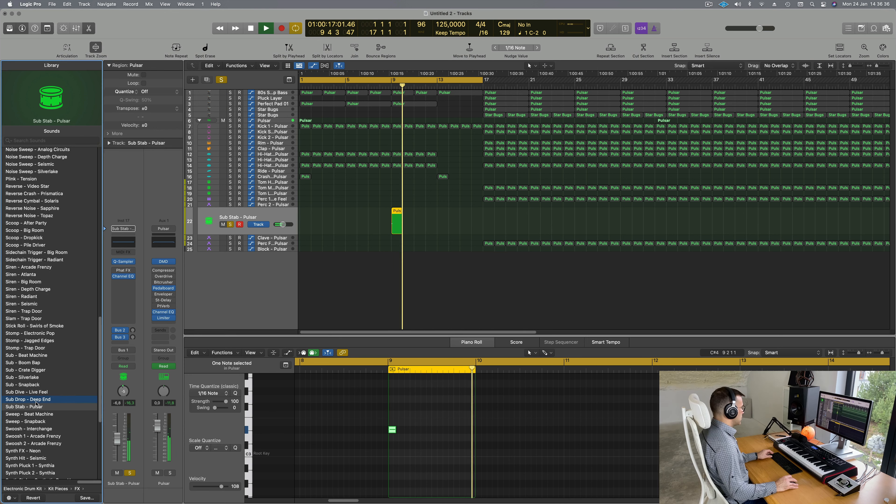
click(386, 86)
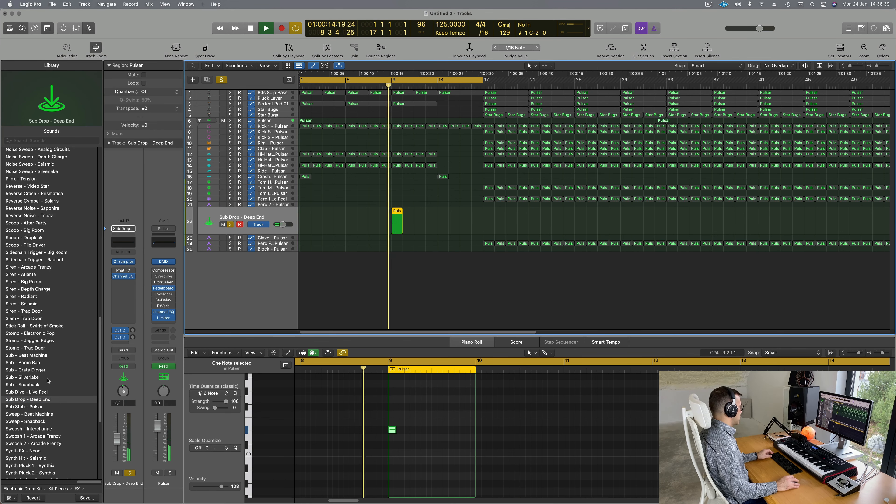
Step: Load Reverse Cymbal - Solaris on track 22 and take the track out of solo
scroll(53, 371, down, 10)
scroll(53, 370, up, 5)
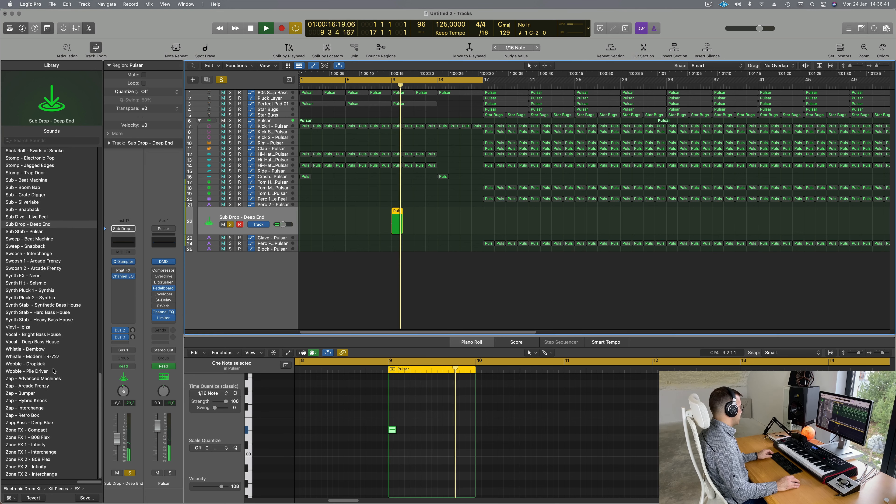
scroll(53, 371, up, 10)
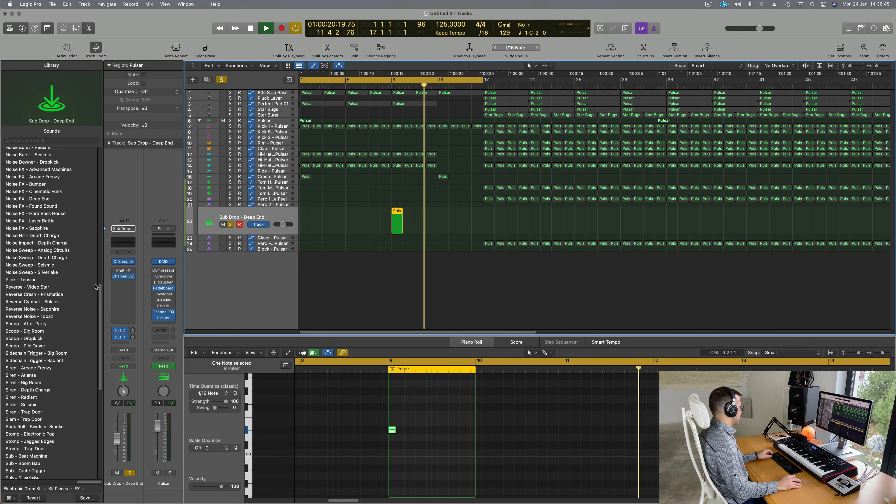
click(33, 303)
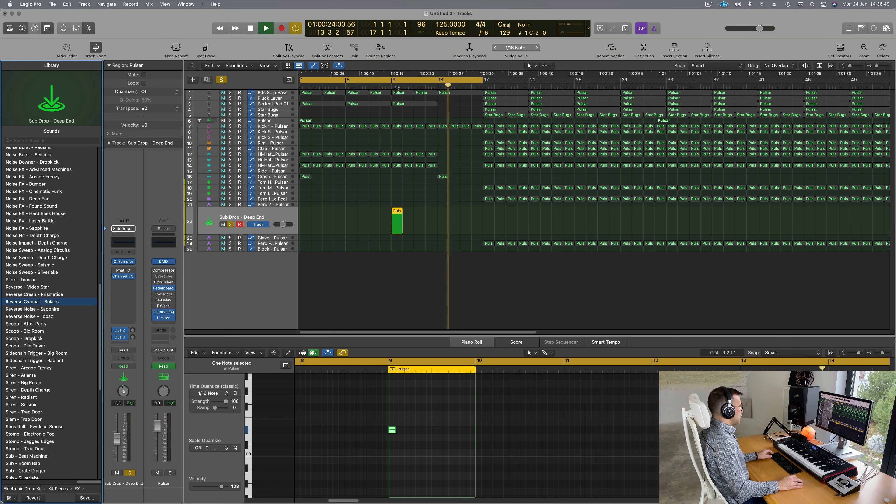
click(389, 86)
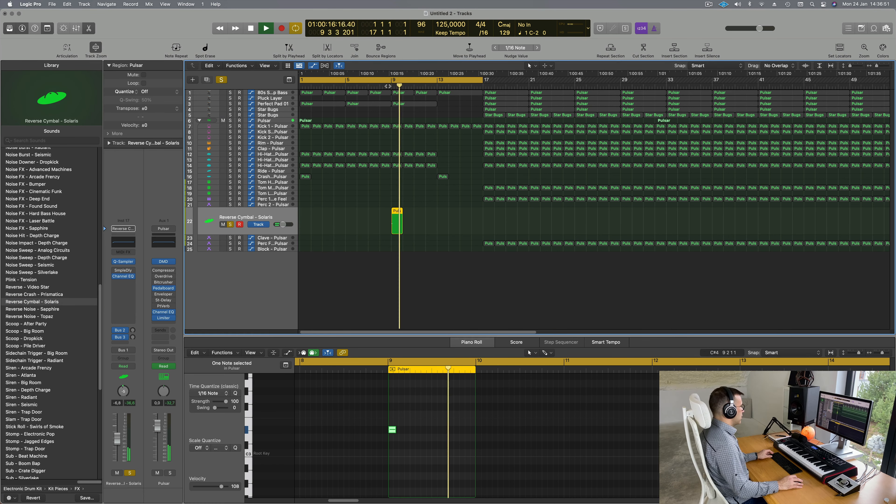
click(230, 225)
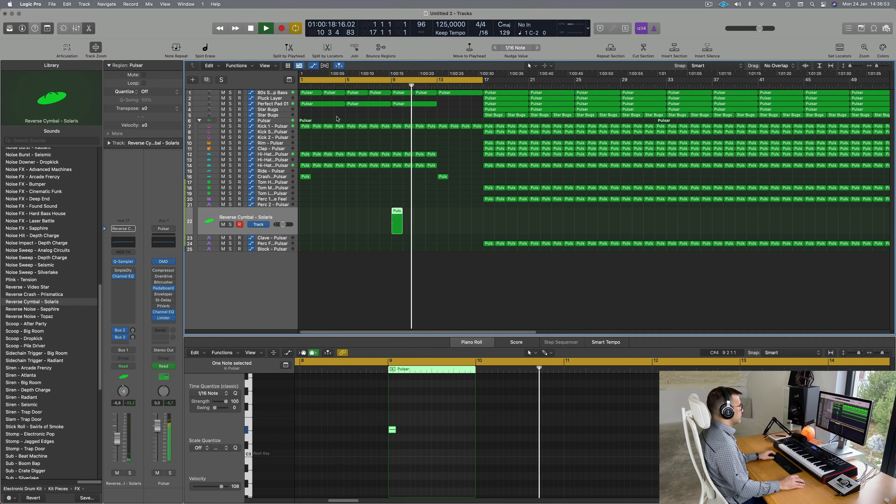
click(378, 86)
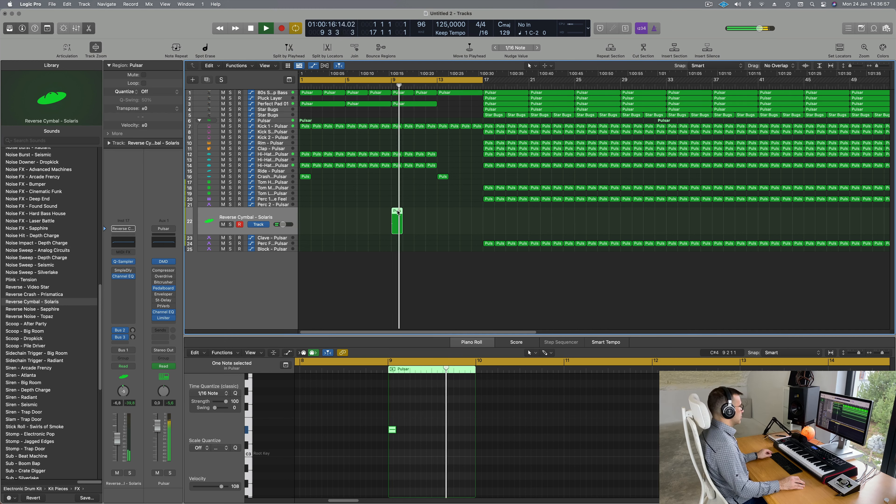
scroll(398, 213, left, 1)
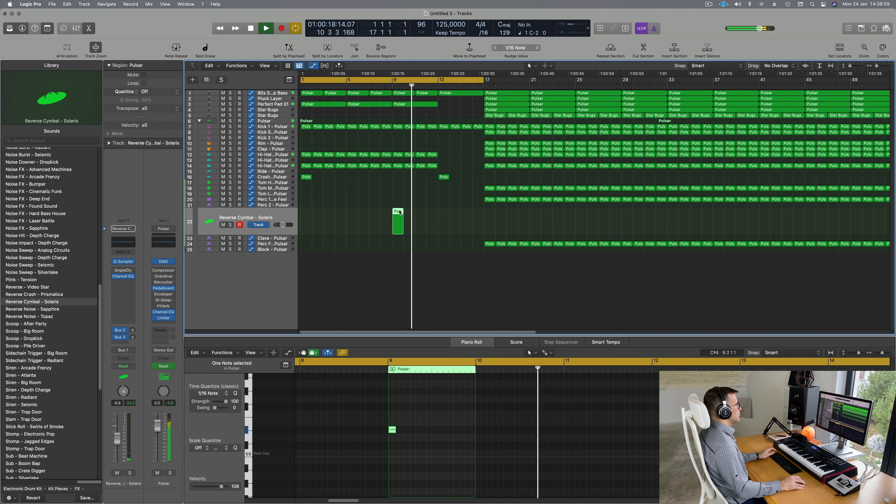
key(Return)
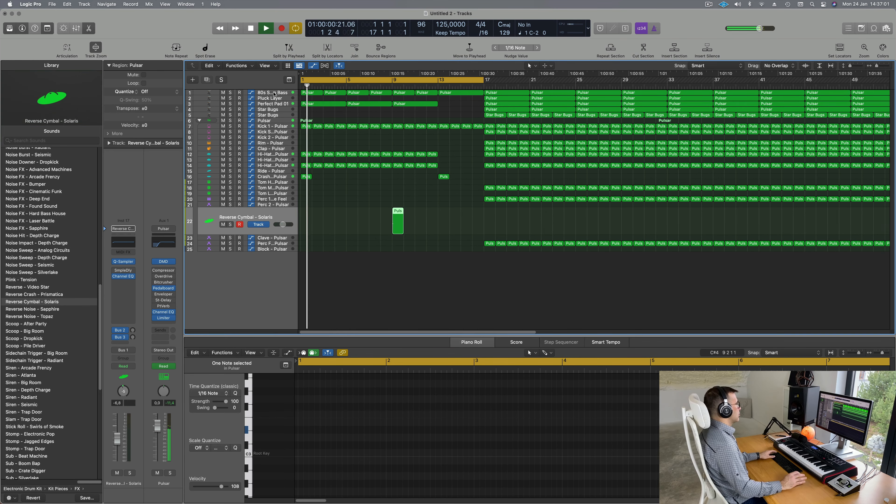
Step: Move the project end marker to bar 69
click(274, 94)
key(Return)
scroll(363, 199, down, 5)
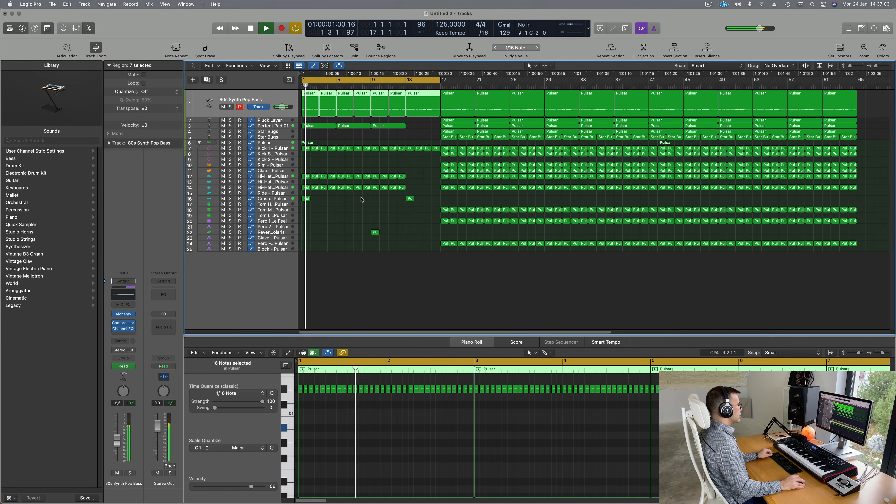
scroll(316, 246, up, 1)
scroll(318, 245, up, 1)
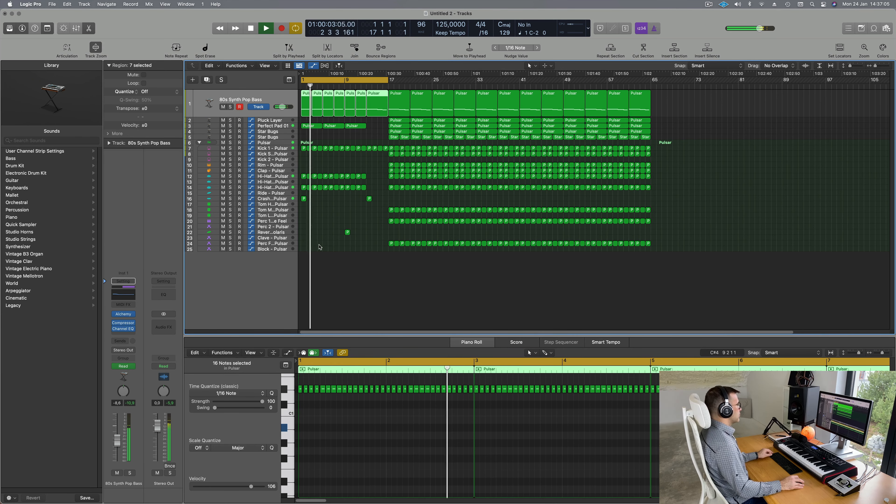
scroll(319, 245, down, 1)
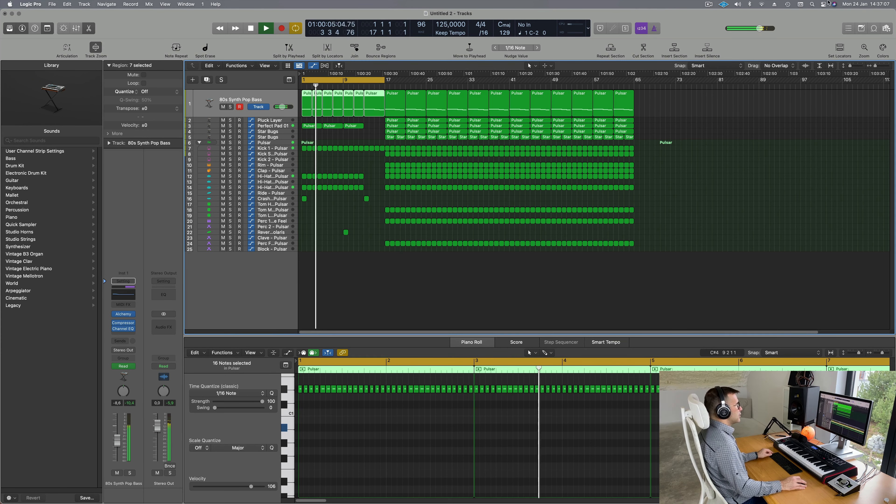
click(709, 4)
click(716, 38)
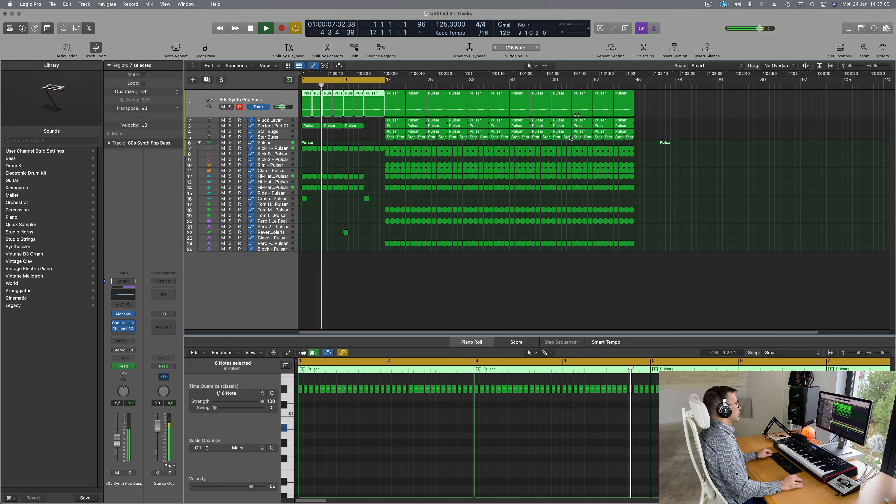
scroll(469, 214, up, 1)
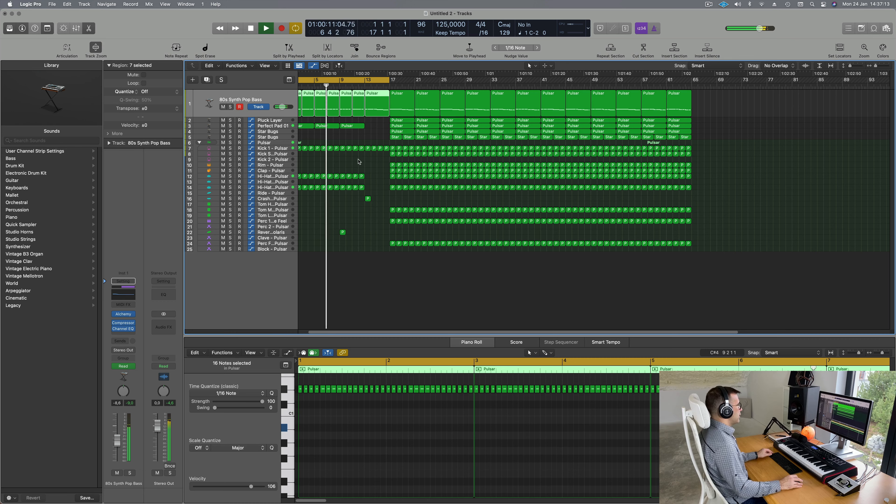
scroll(679, 144, down, 3)
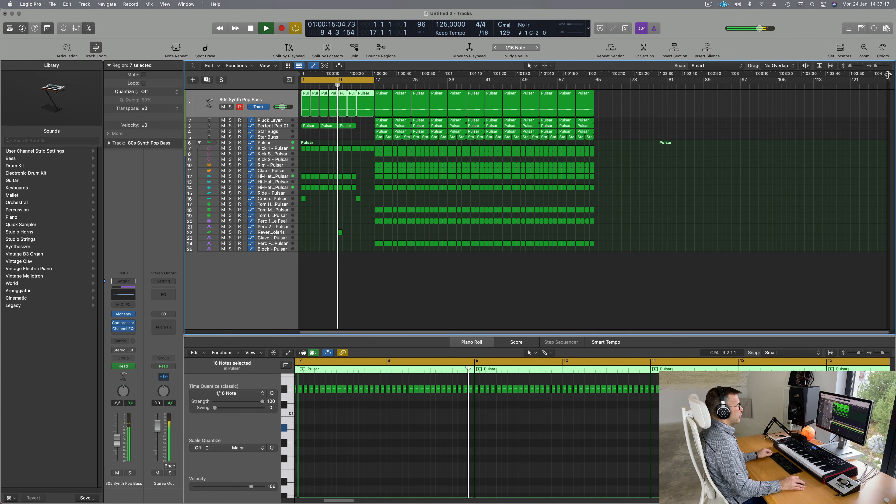
drag(888, 74, 612, 97)
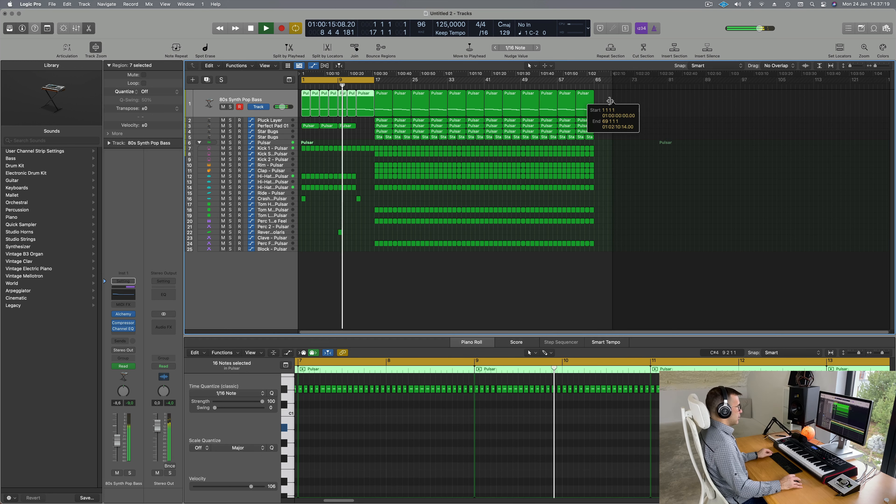
Step: Set the cycle range to bars 17–33
scroll(400, 229, up, 4)
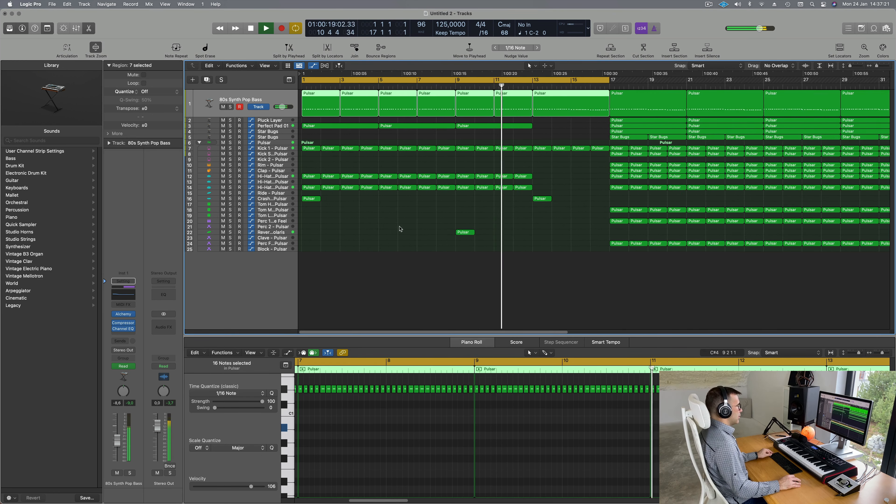
scroll(400, 228, down, 1)
scroll(410, 230, down, 1)
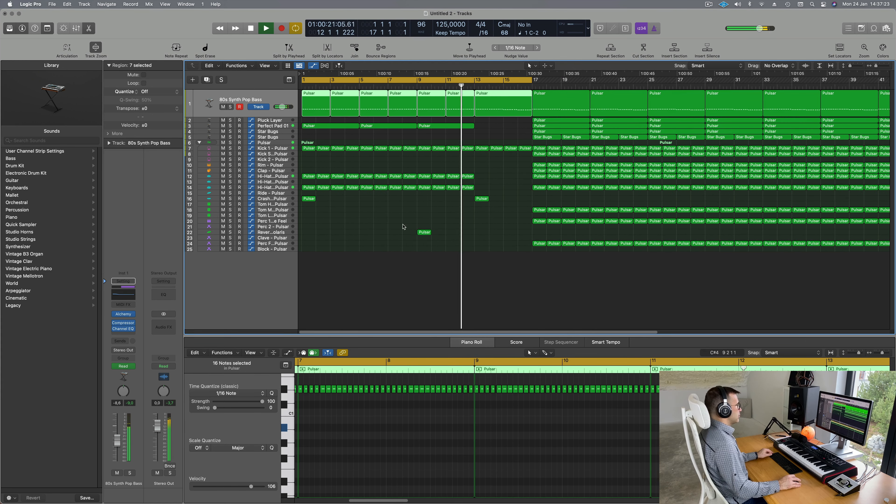
scroll(408, 223, down, 2)
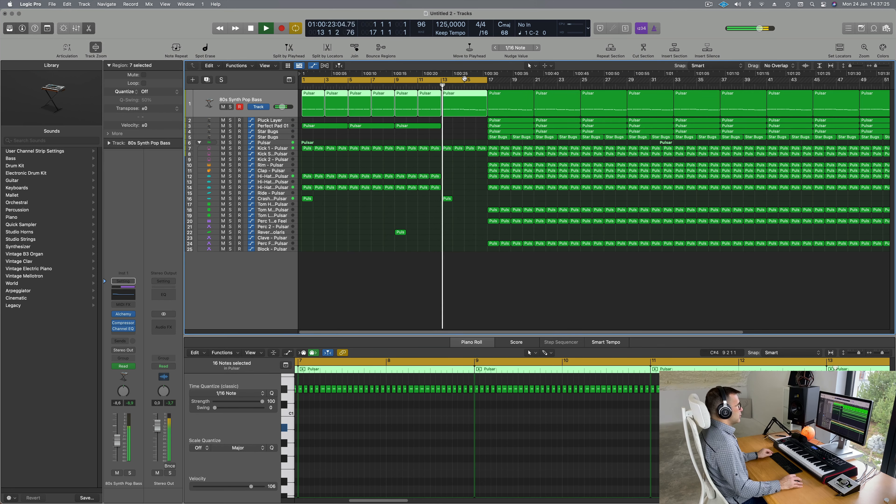
drag(465, 79, 648, 86)
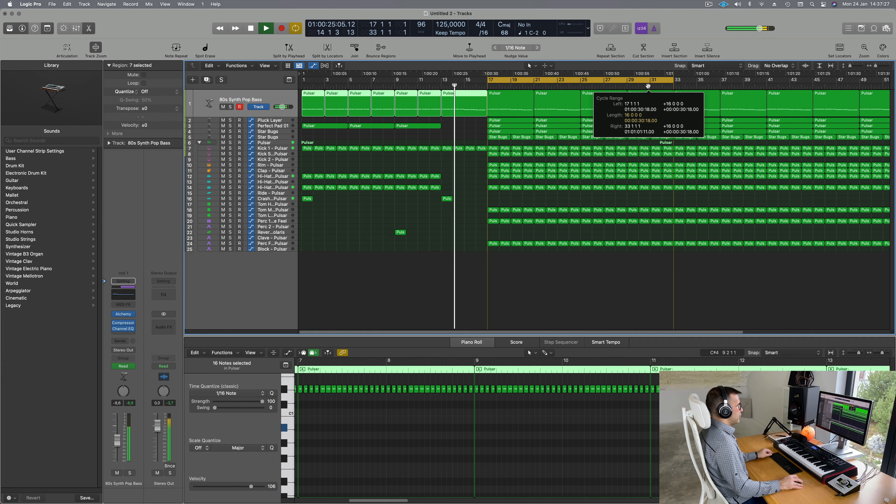
Step: Copy the Crash FX hit region to bar 17
scroll(392, 215, down, 2)
scroll(372, 224, down, 1)
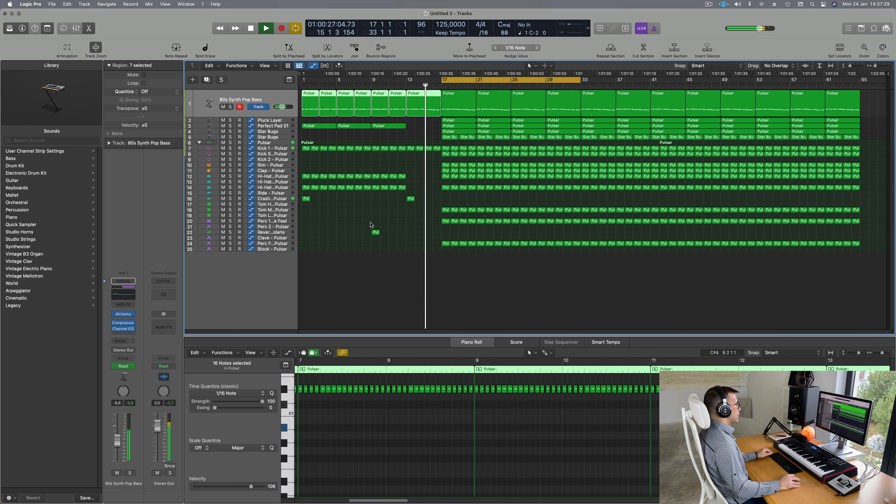
scroll(371, 224, up, 2)
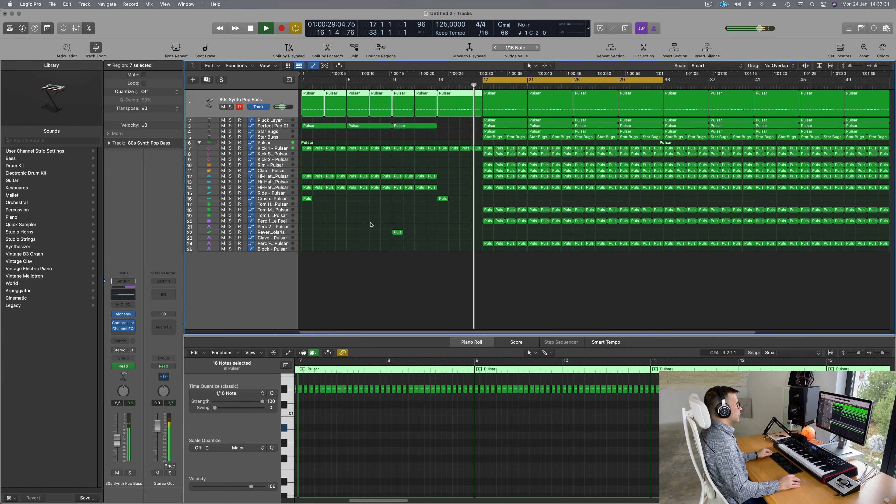
drag(443, 202, 487, 200)
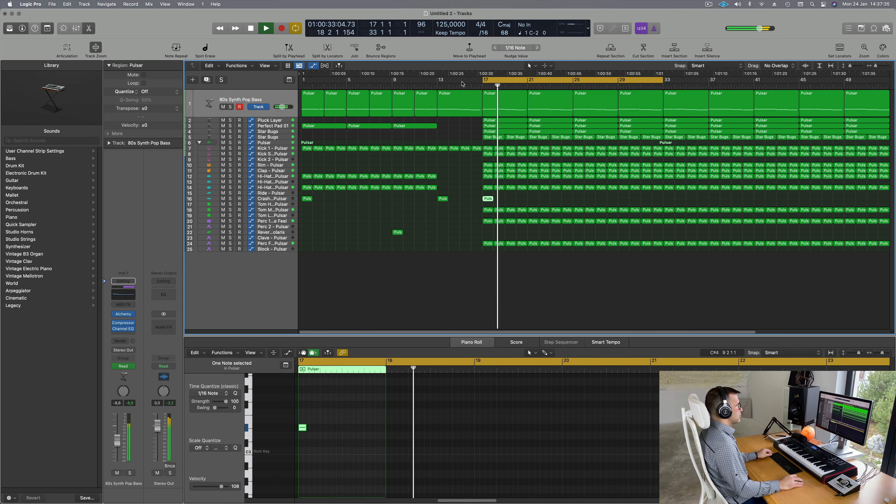
Step: Mute the second Star Bugs track and the Pluck Layer track
click(474, 86)
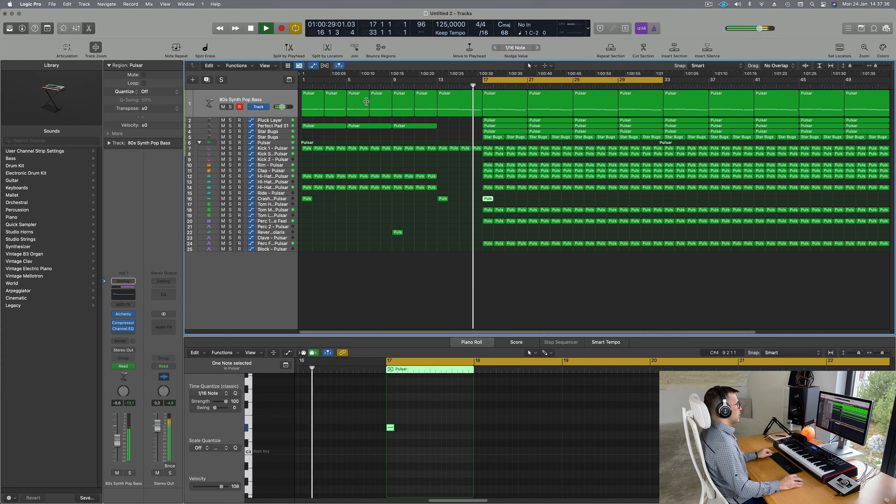
click(223, 137)
click(280, 133)
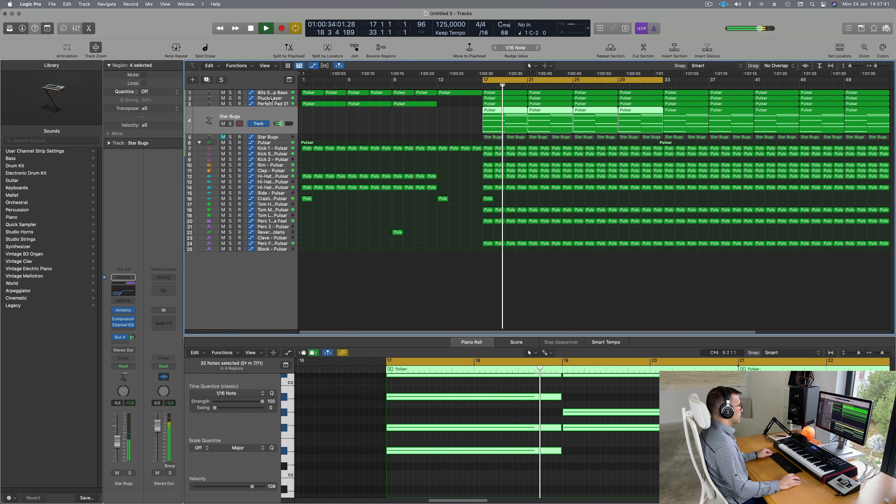
click(262, 100)
click(223, 112)
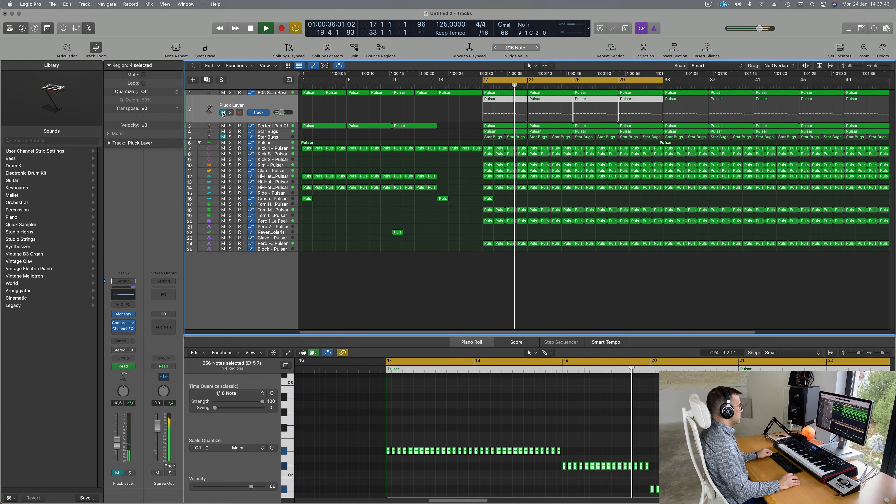
Step: Reveal the 80s Synth Pop Bass Cutoff automation, holding at 25.2% from bar 17
click(475, 87)
click(277, 128)
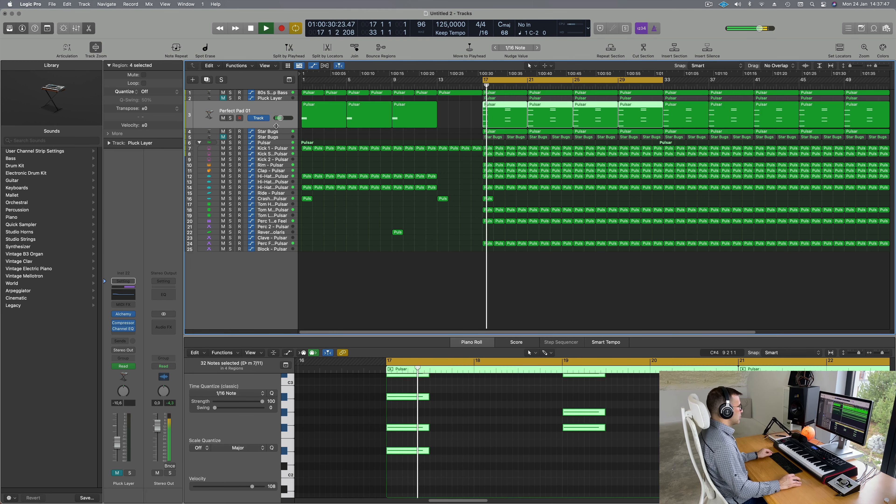
click(281, 135)
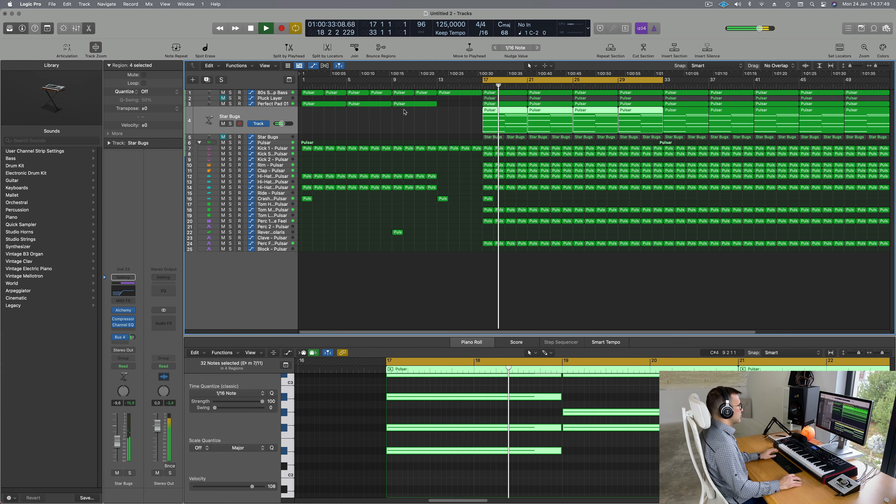
click(286, 93)
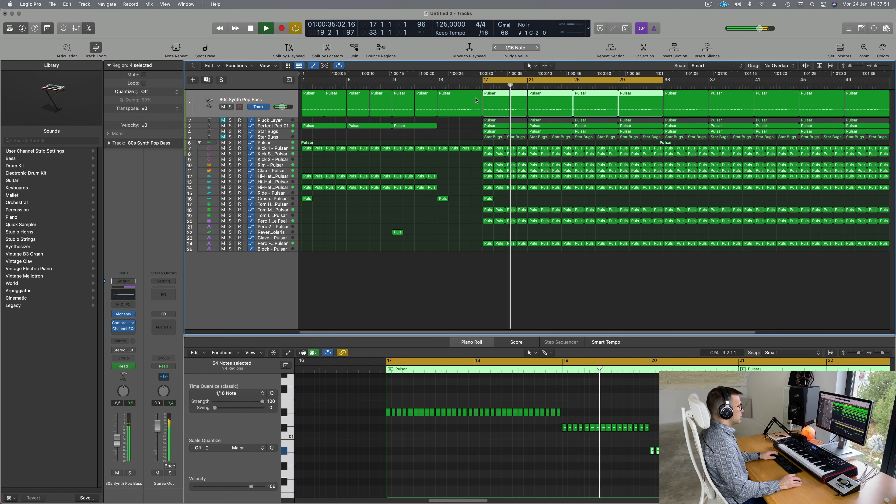
key(a)
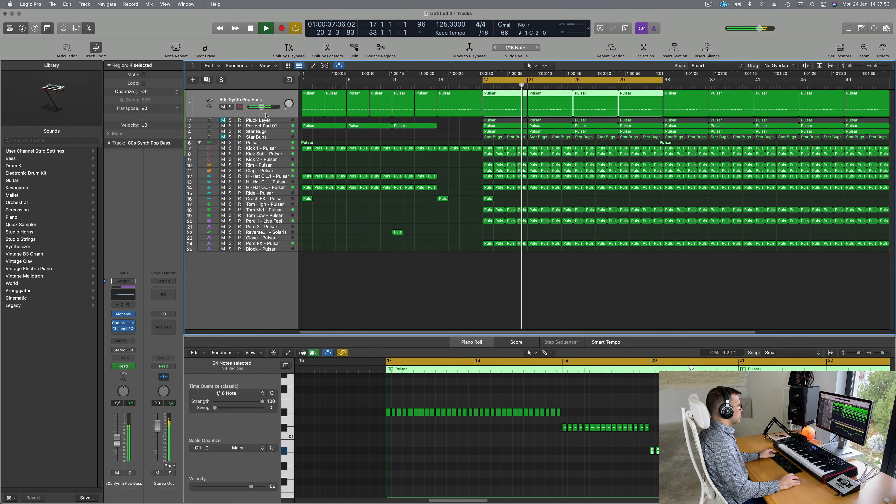
key(a)
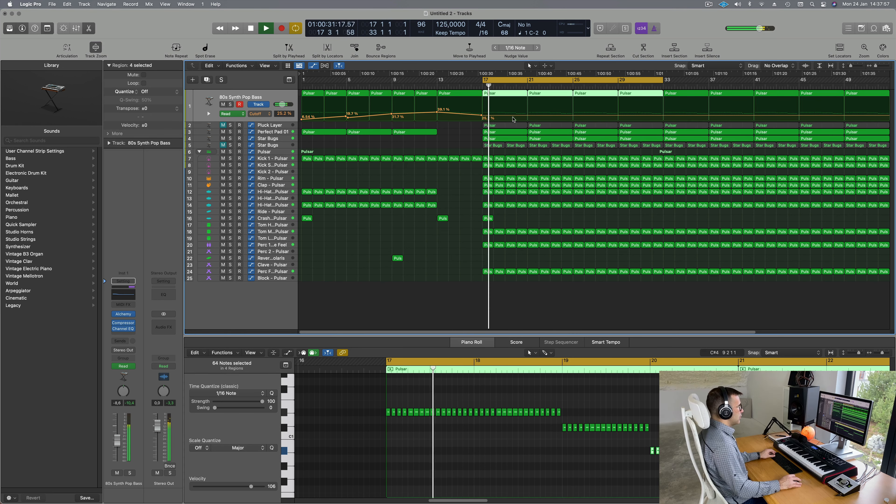
Step: Add bass cutoff points at bar 21 (11.5%) and bar 25 (18.3%)
click(528, 118)
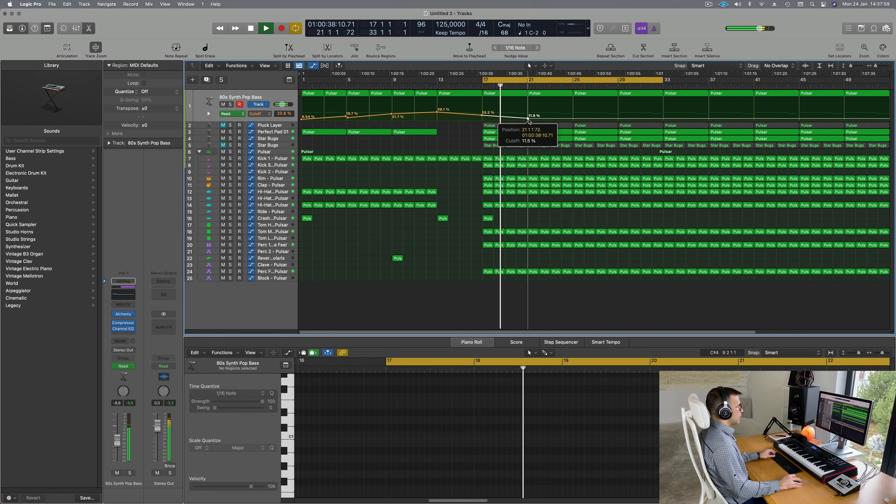
click(575, 117)
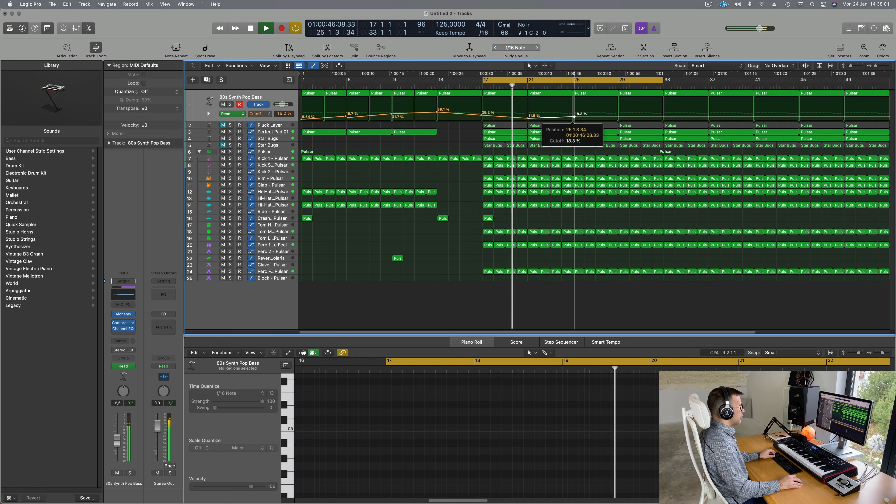
drag(575, 117, 574, 115)
Step: Set the Star Bugs track's automation mode to Touch
click(269, 140)
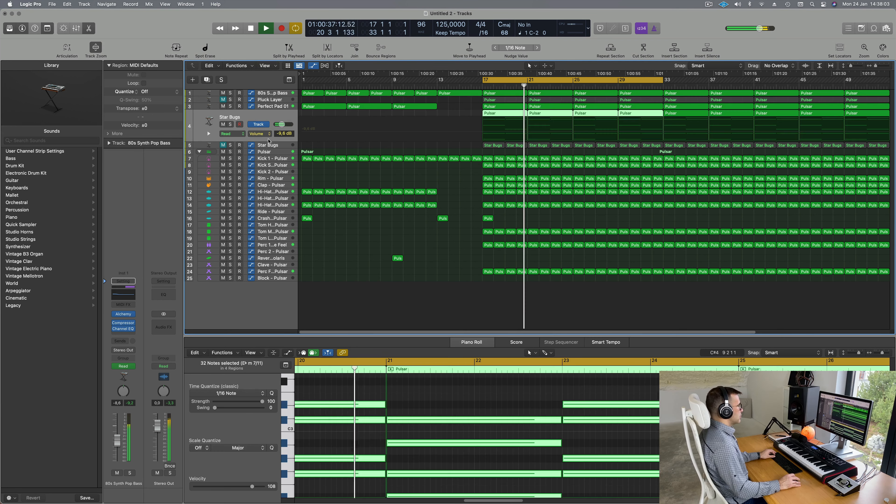
key(space)
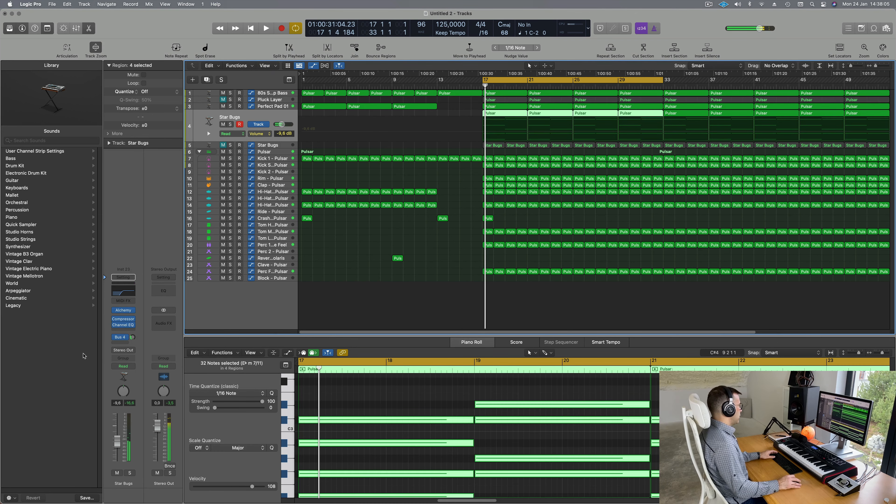
click(126, 368)
click(124, 374)
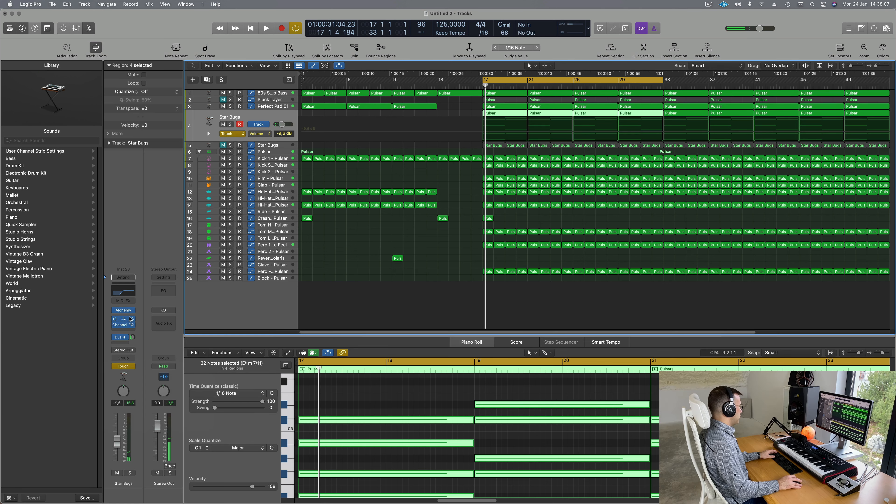
Step: Record Star Bugs cutoff automation by turning Alchemy's Cutoff knob up during playback
key(space)
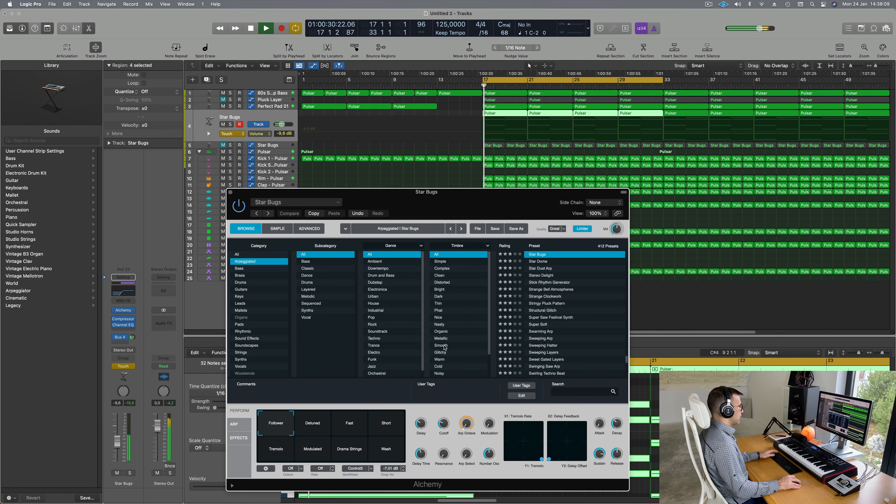
drag(442, 425, 442, 420)
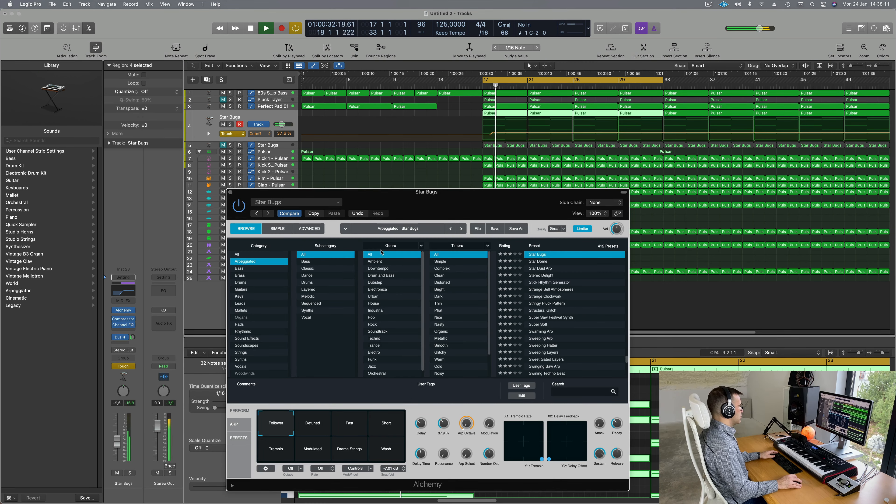
click(230, 192)
key(space)
key(space)
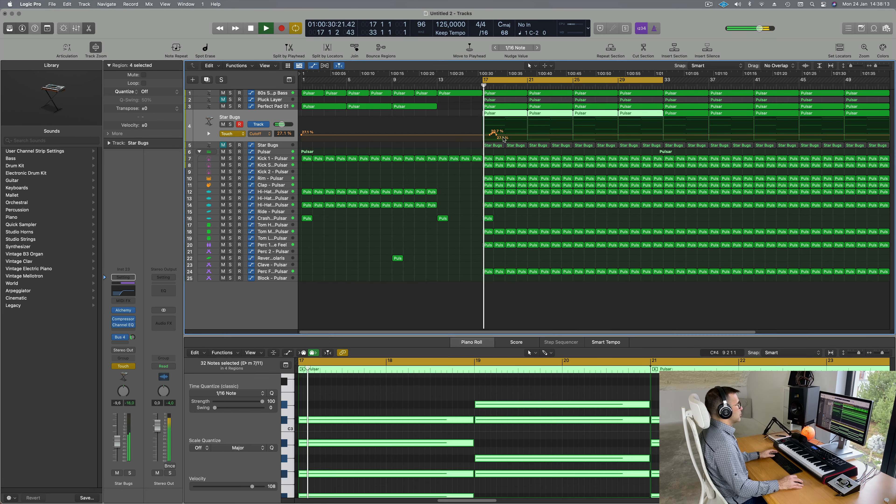
Step: Add a Star Bugs cutoff point at 47.6% running through bar 25
click(502, 137)
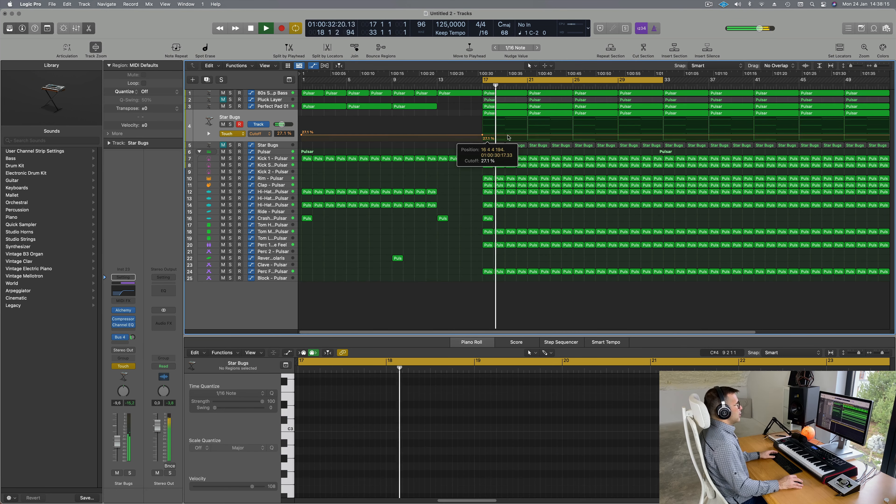
drag(526, 138, 573, 133)
click(573, 130)
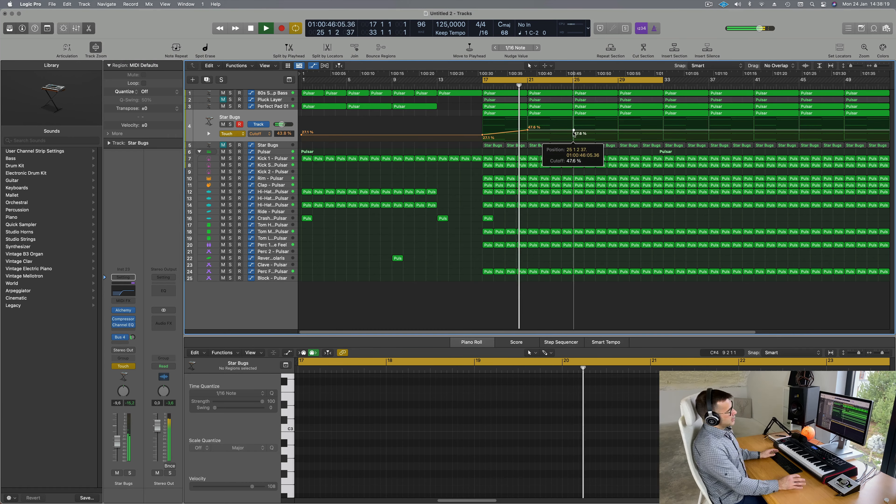